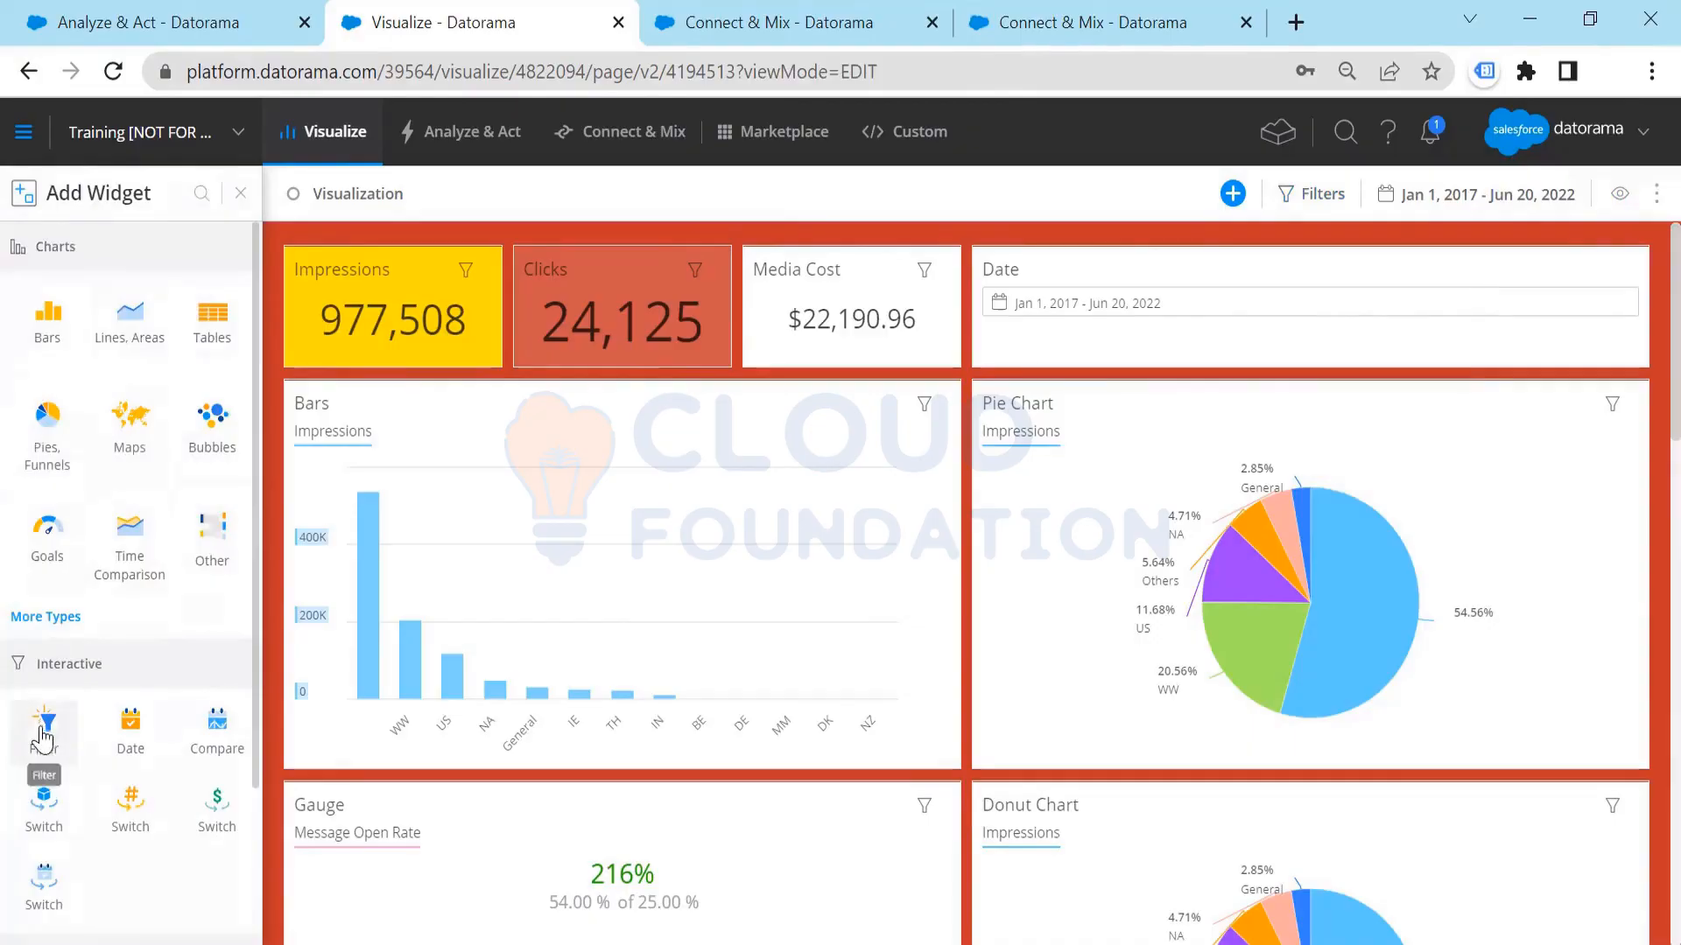
# Step: Add a status bar widget to the page and place it between the Clicks and Date widgets
pyautogui.scroll(-2, 49, 727)
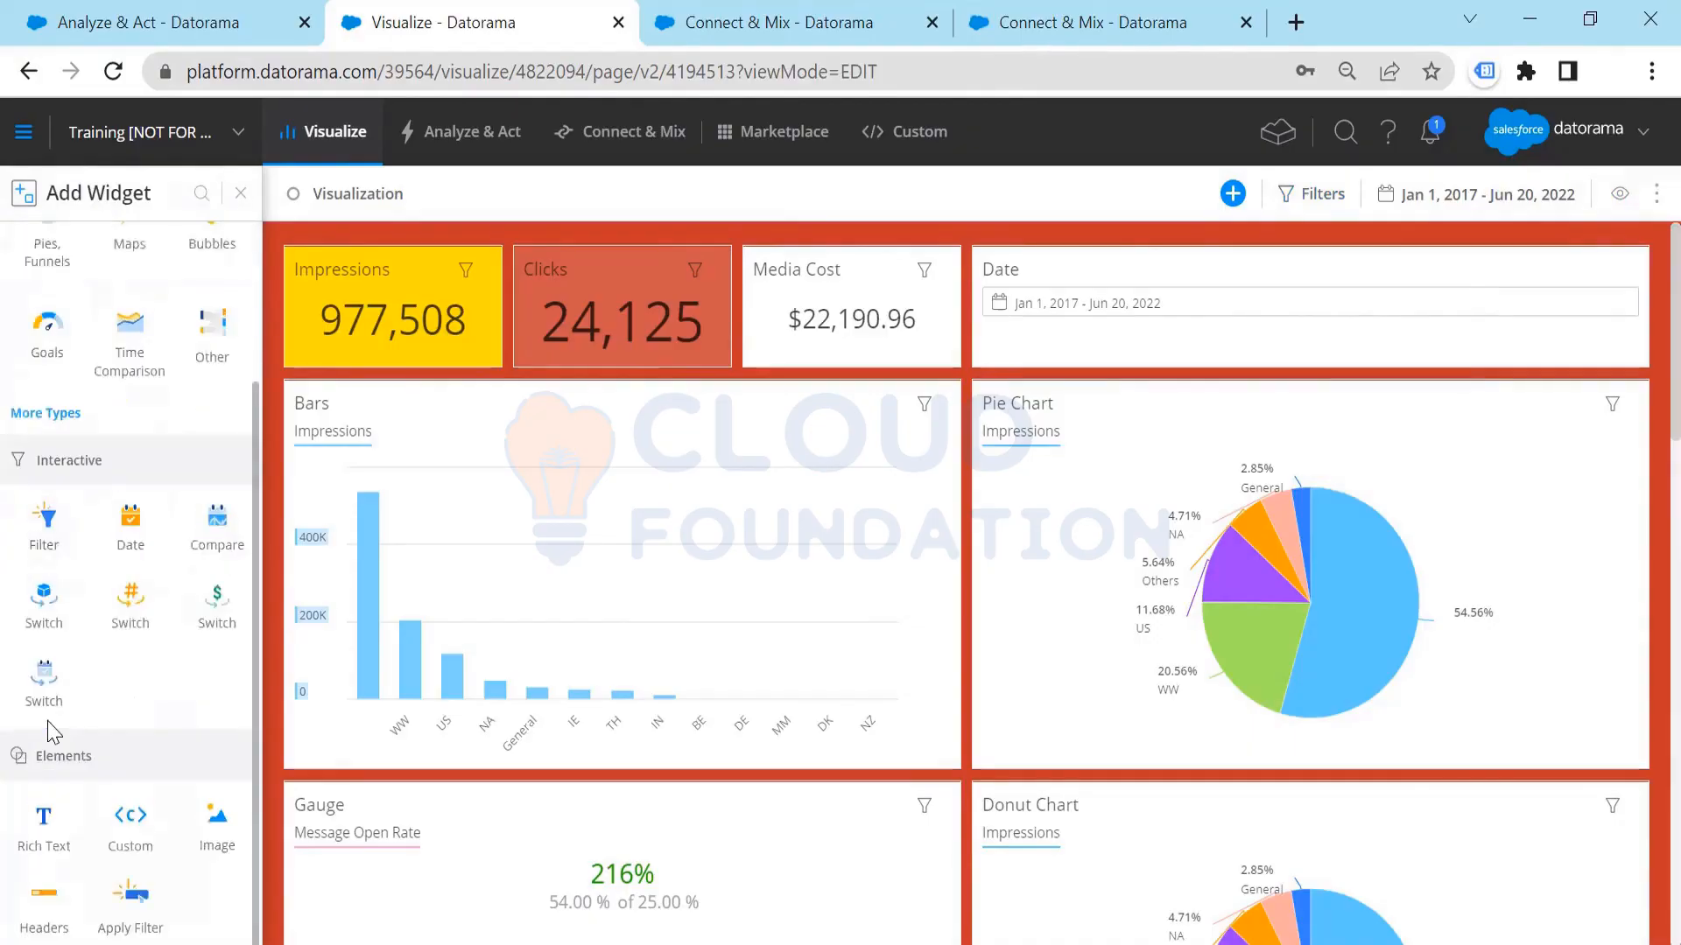
pyautogui.scroll(2, 48, 726)
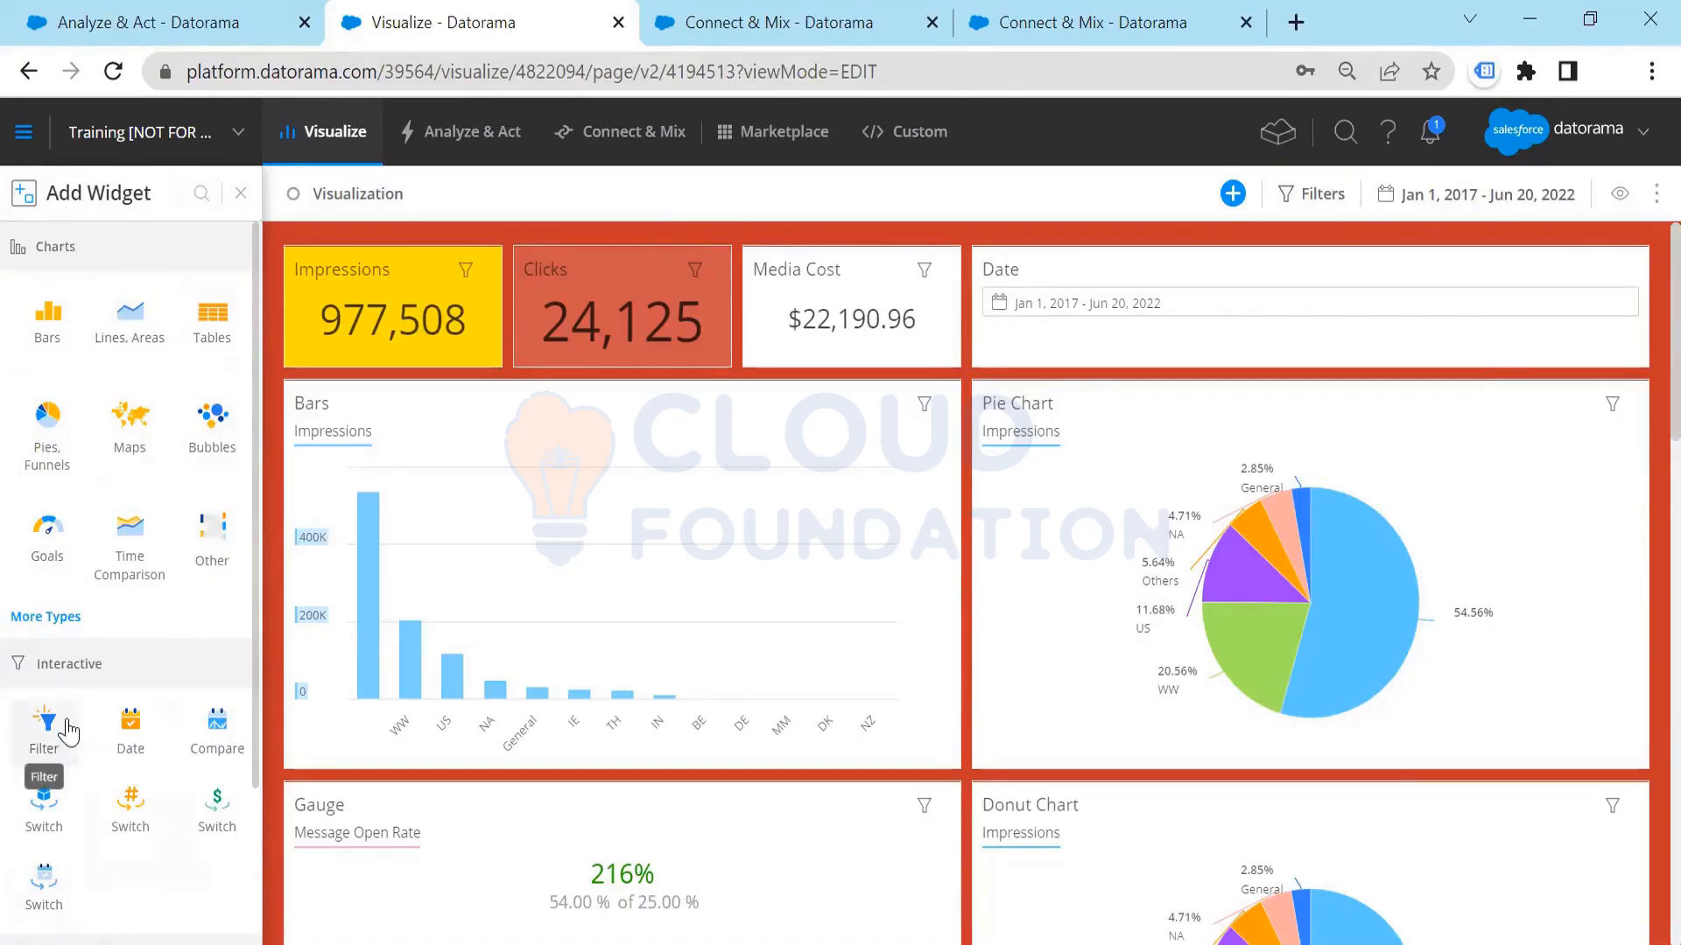
pyautogui.scroll(-2, 63, 733)
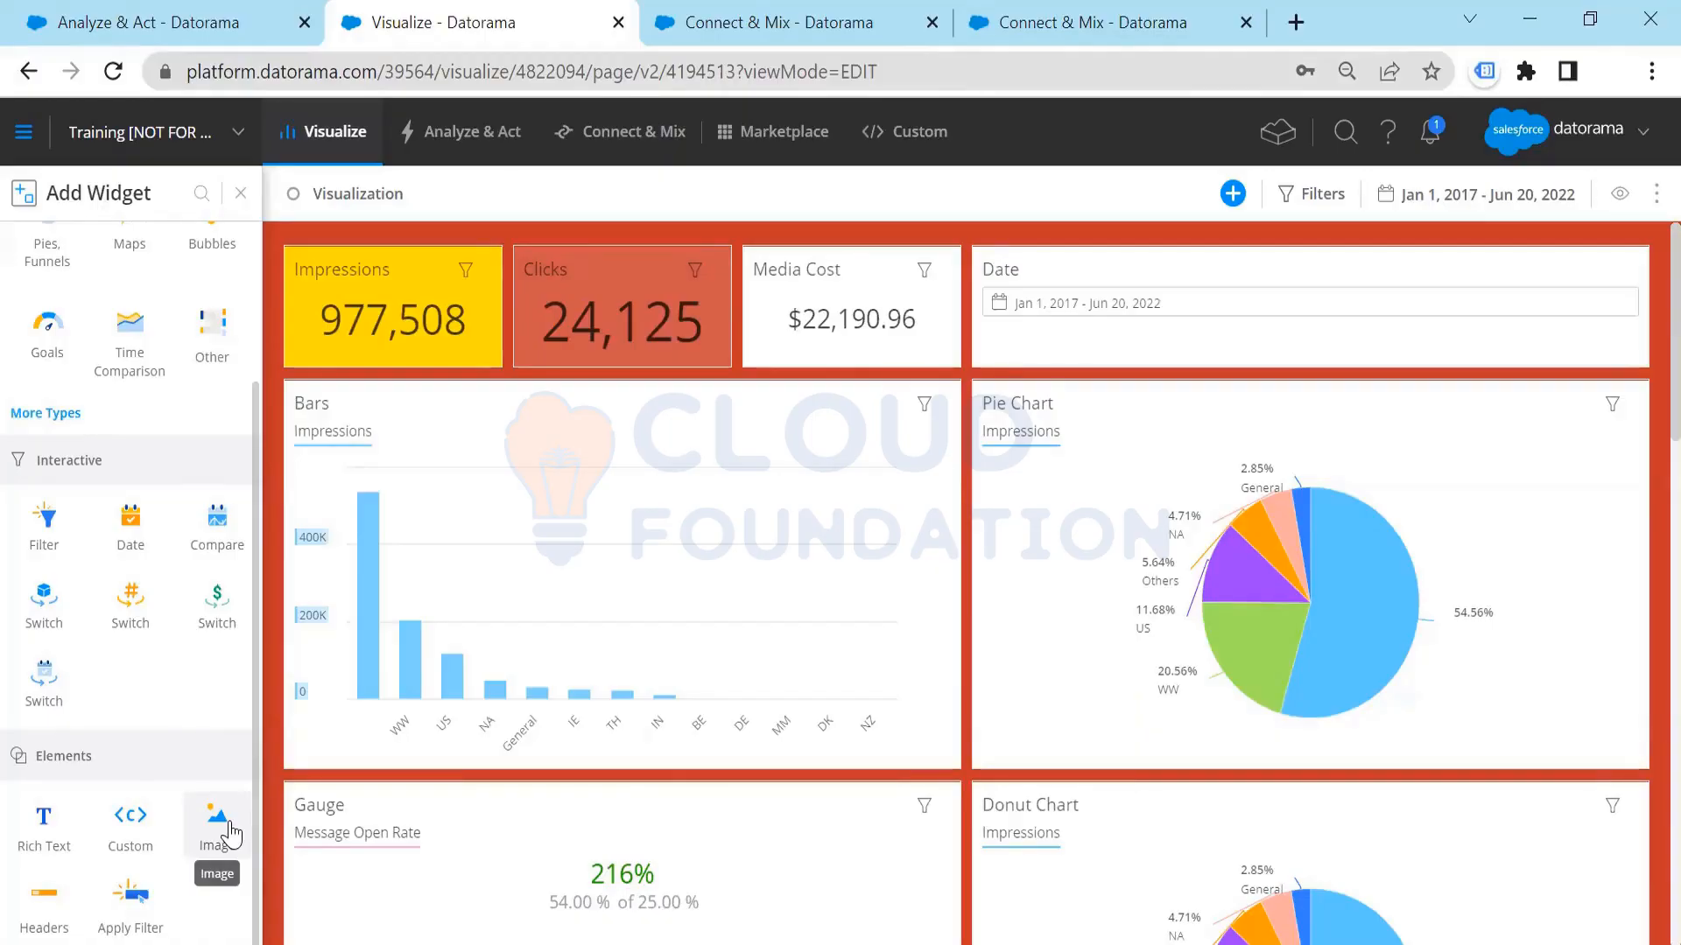
pyautogui.scroll(3, 140, 398)
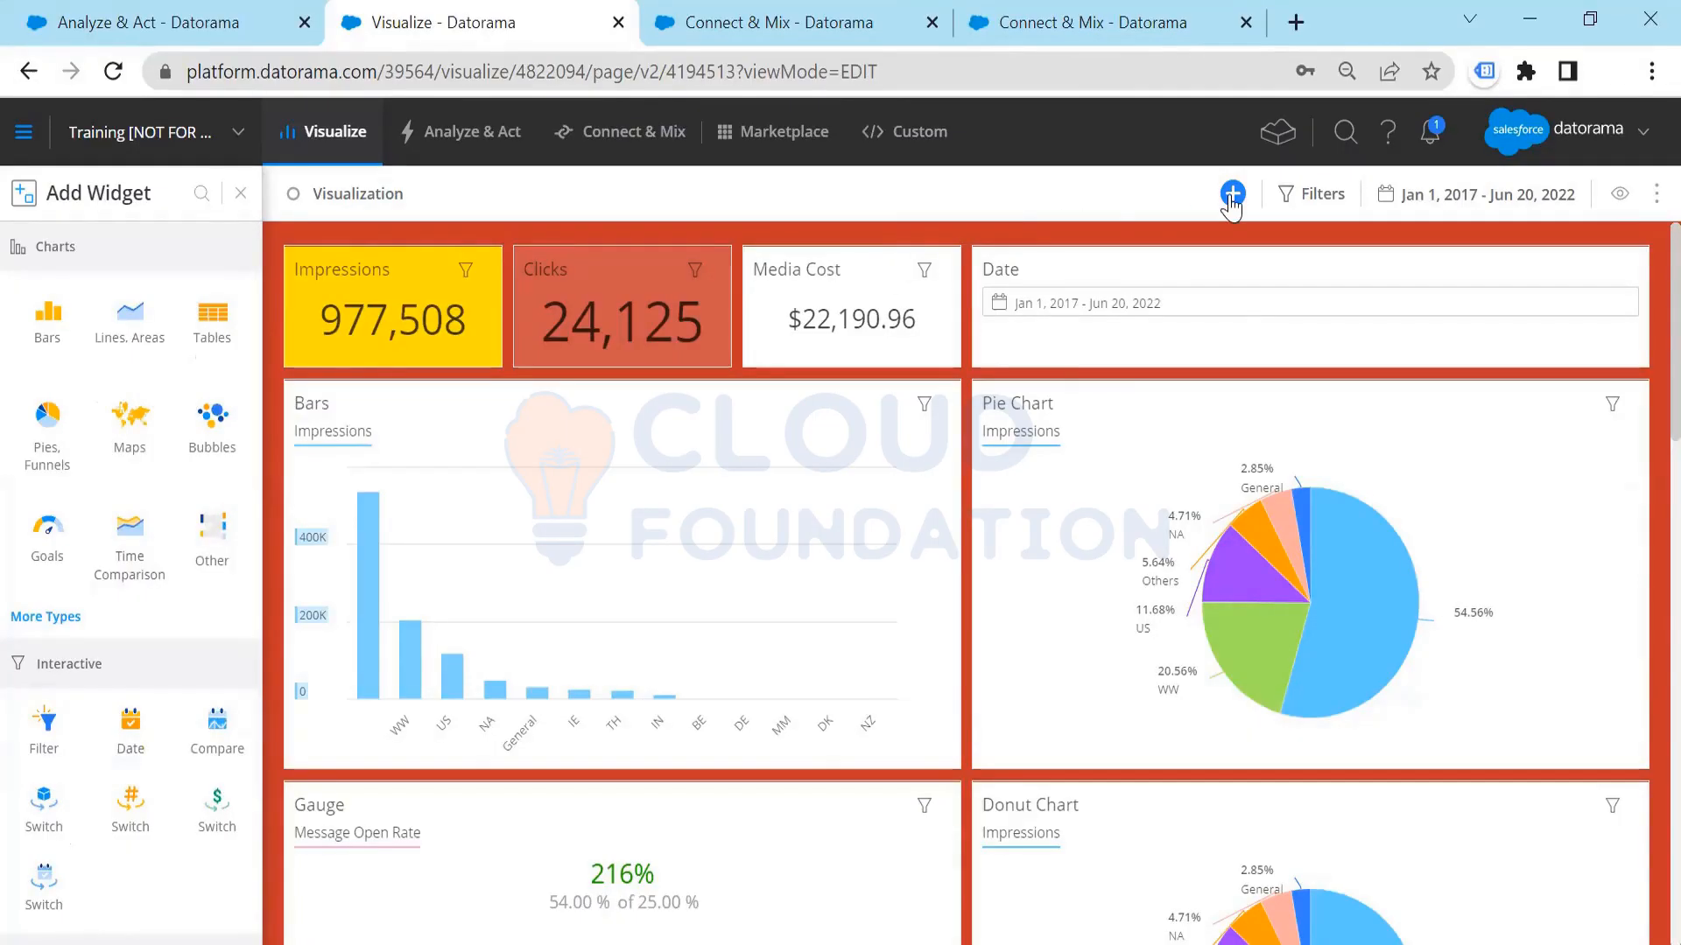
pyautogui.click(122, 341)
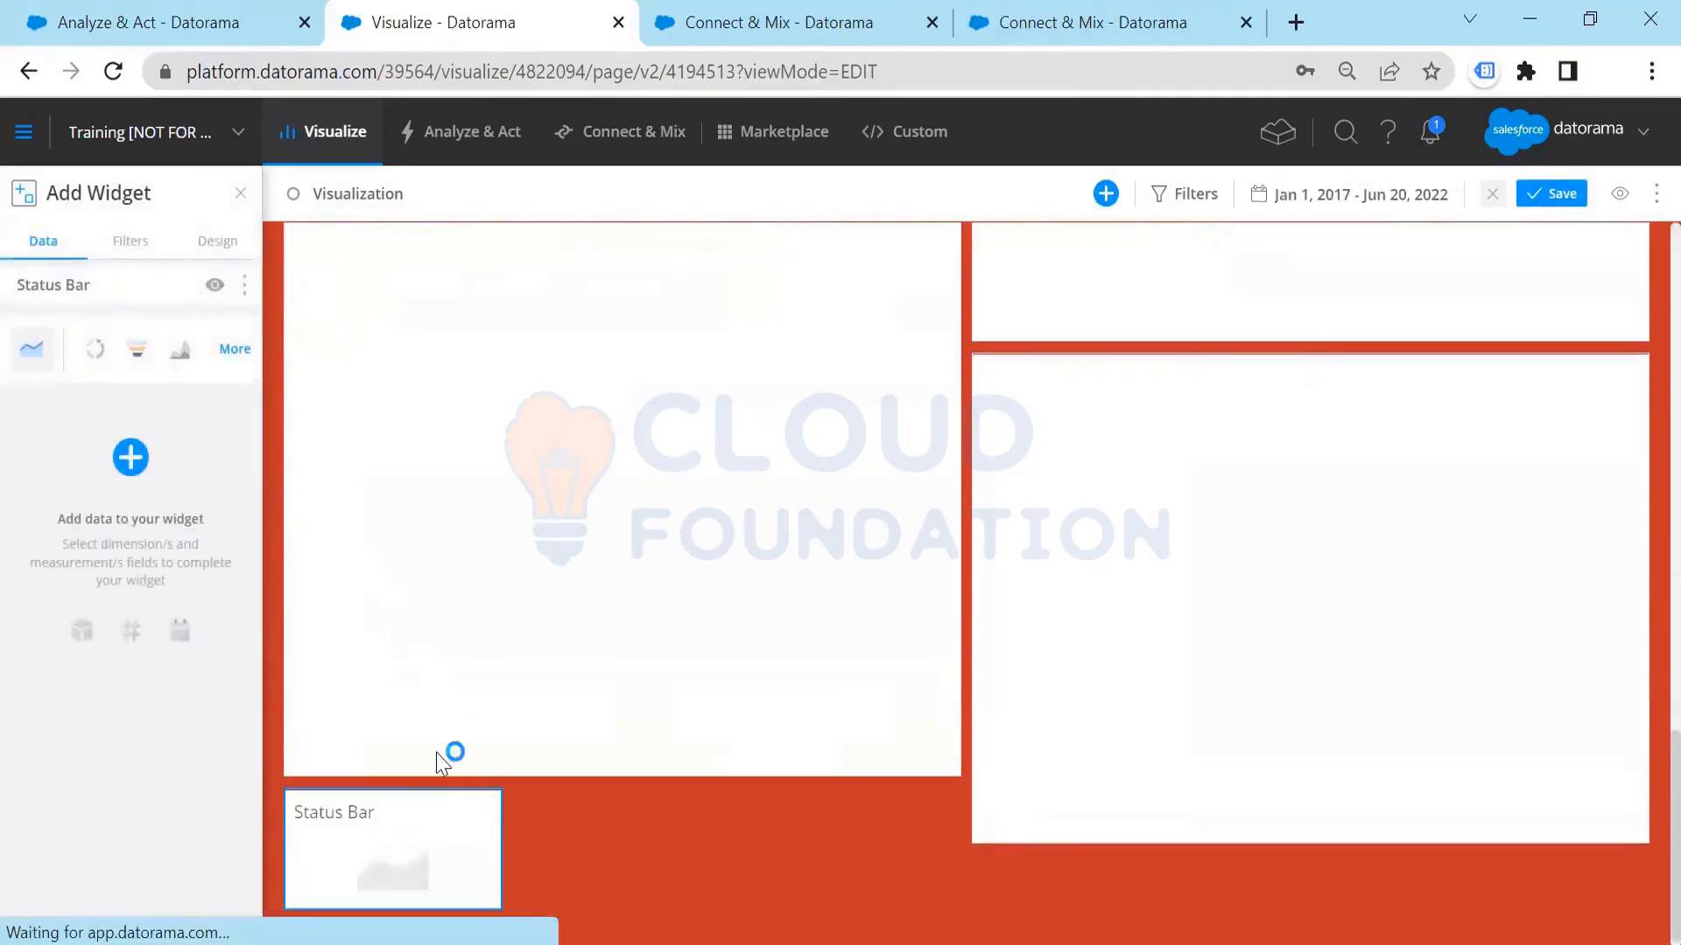
pyautogui.moveTo(375, 798); pyautogui.dragTo(845, 240)
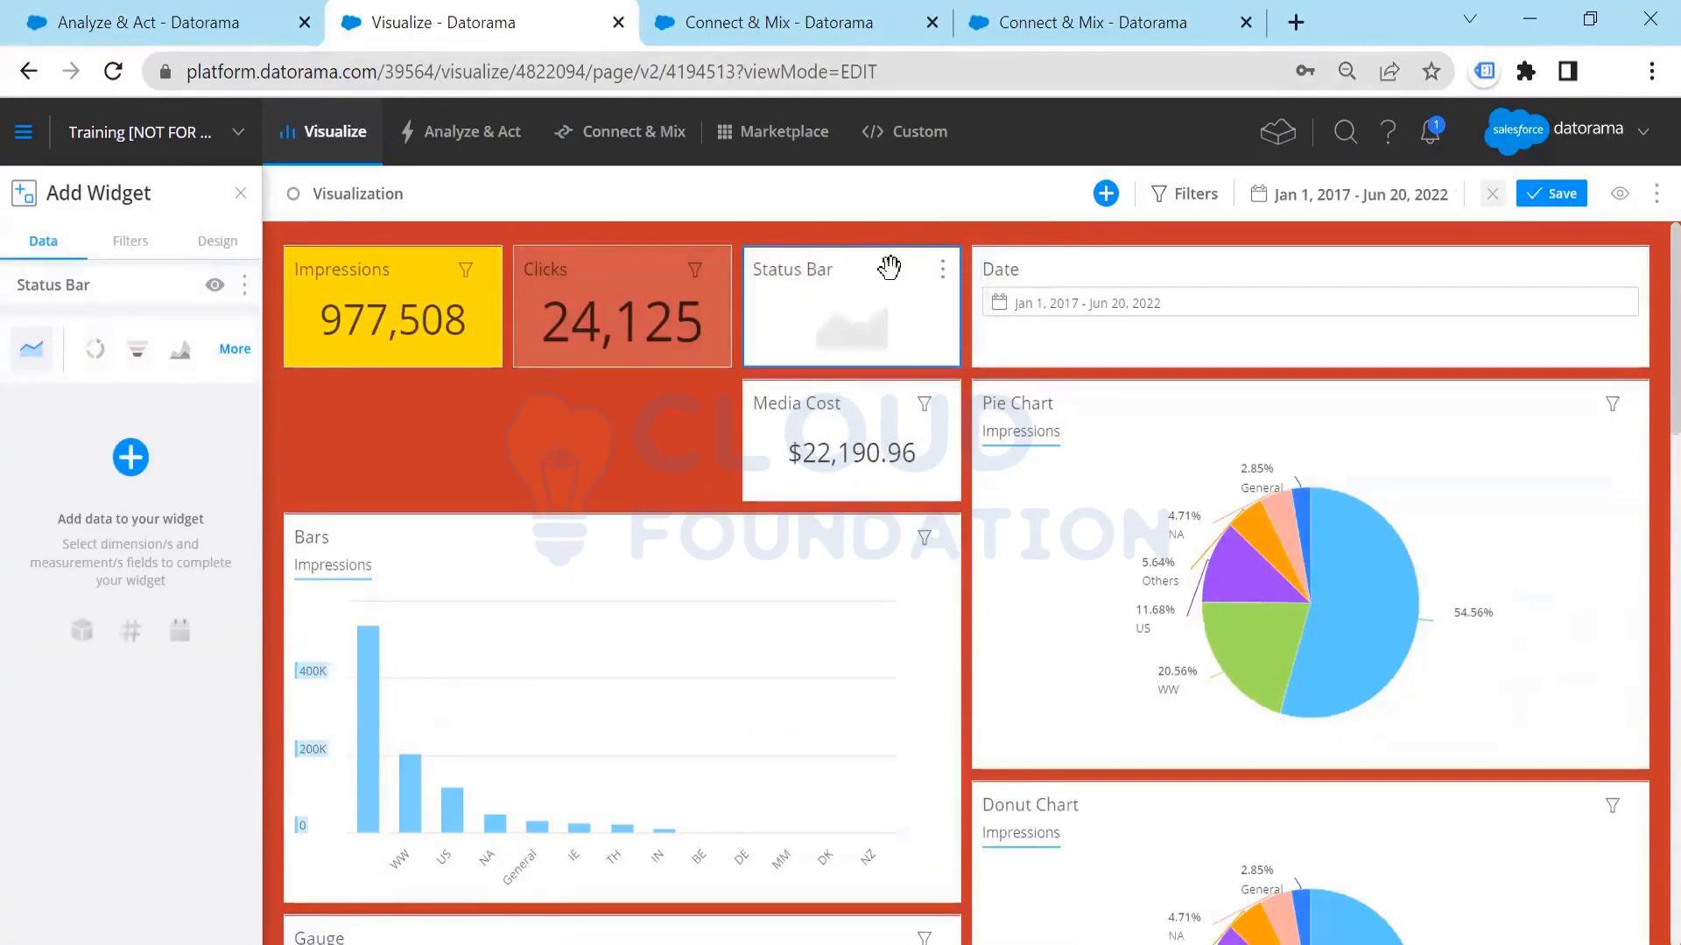
# Step: Search the data fields for "socia" and add Social Clicks as the status bar widget's measurement
pyautogui.click(131, 457)
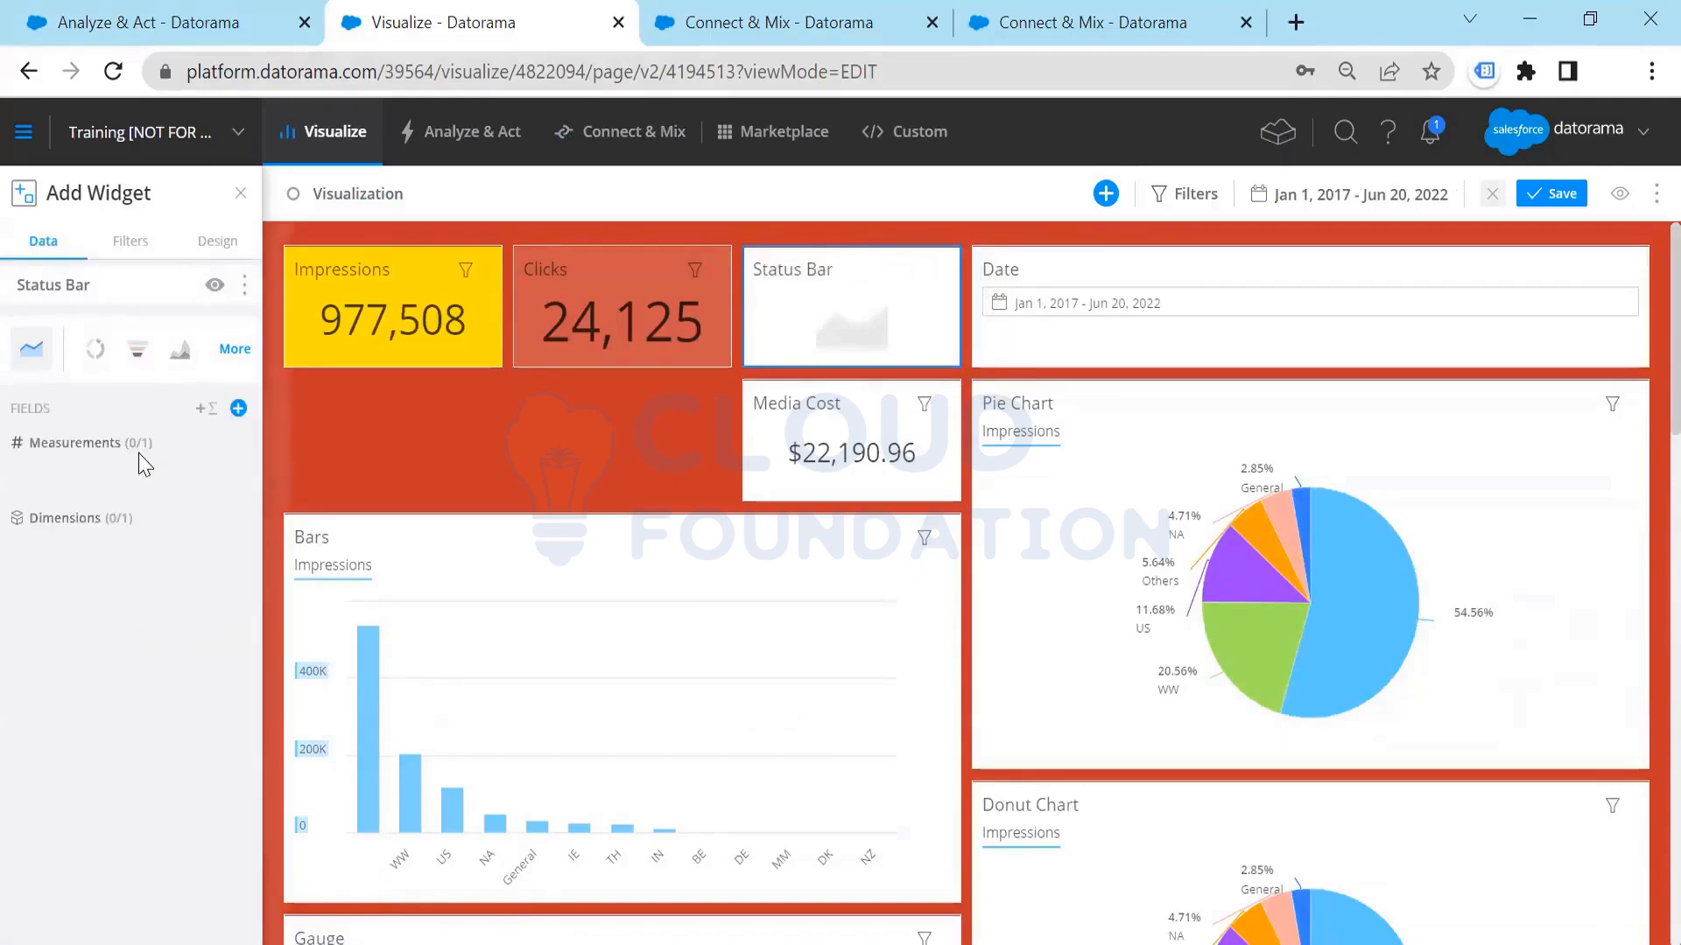
pyautogui.click(422, 238)
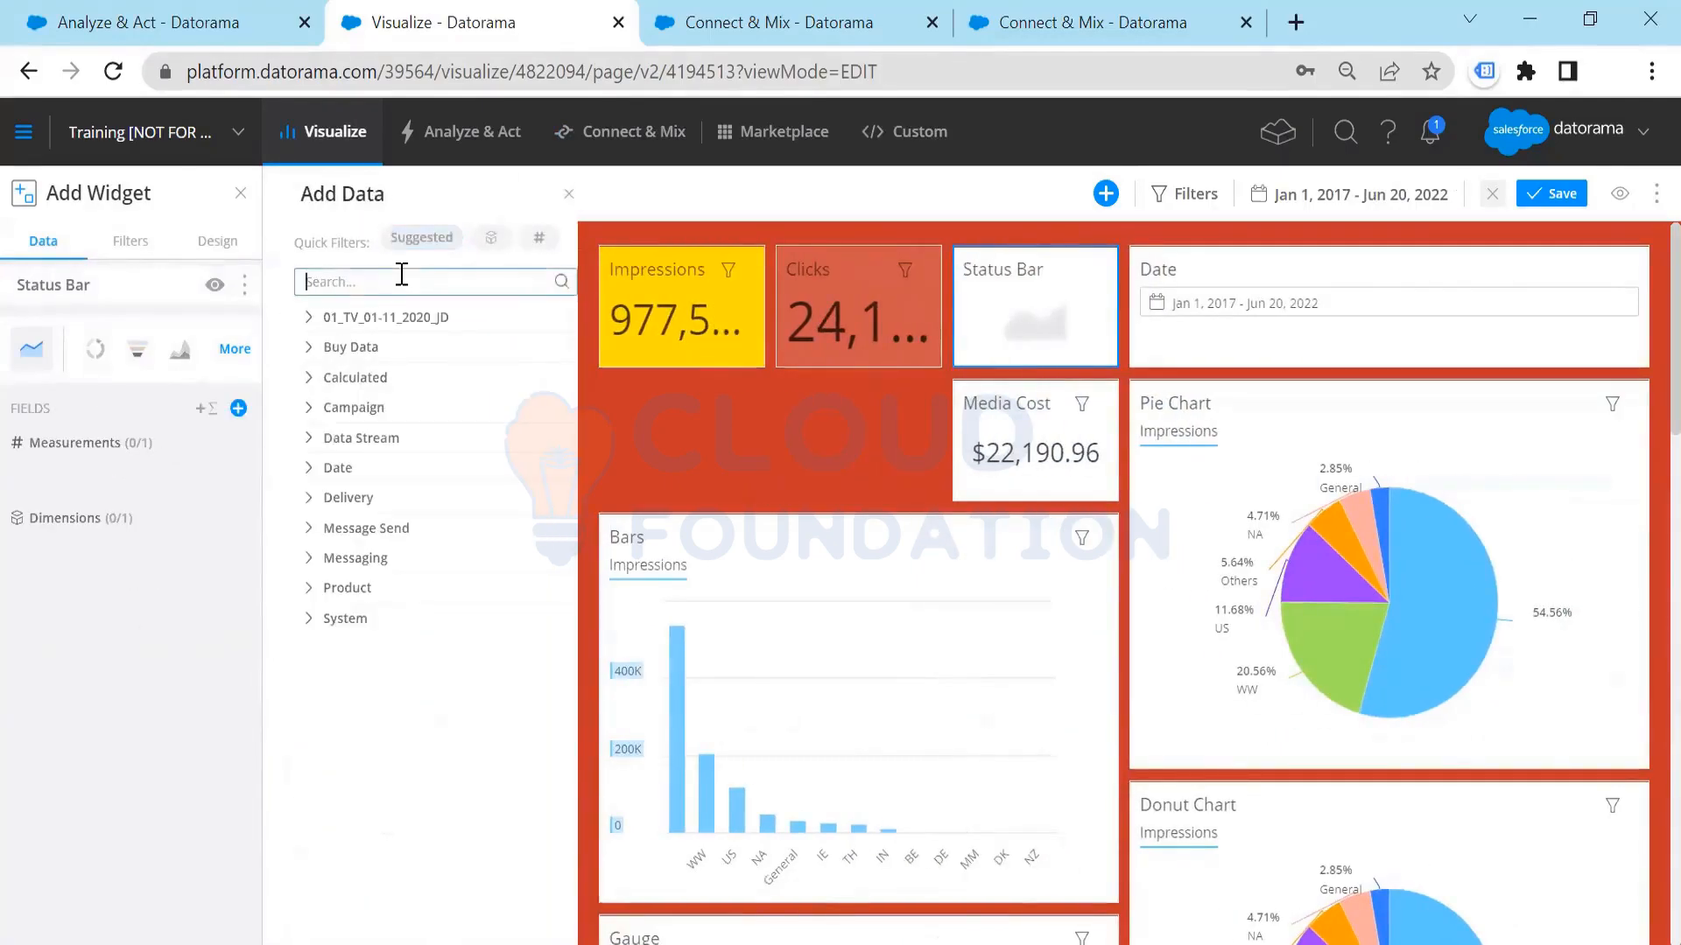
pyautogui.write('socia')
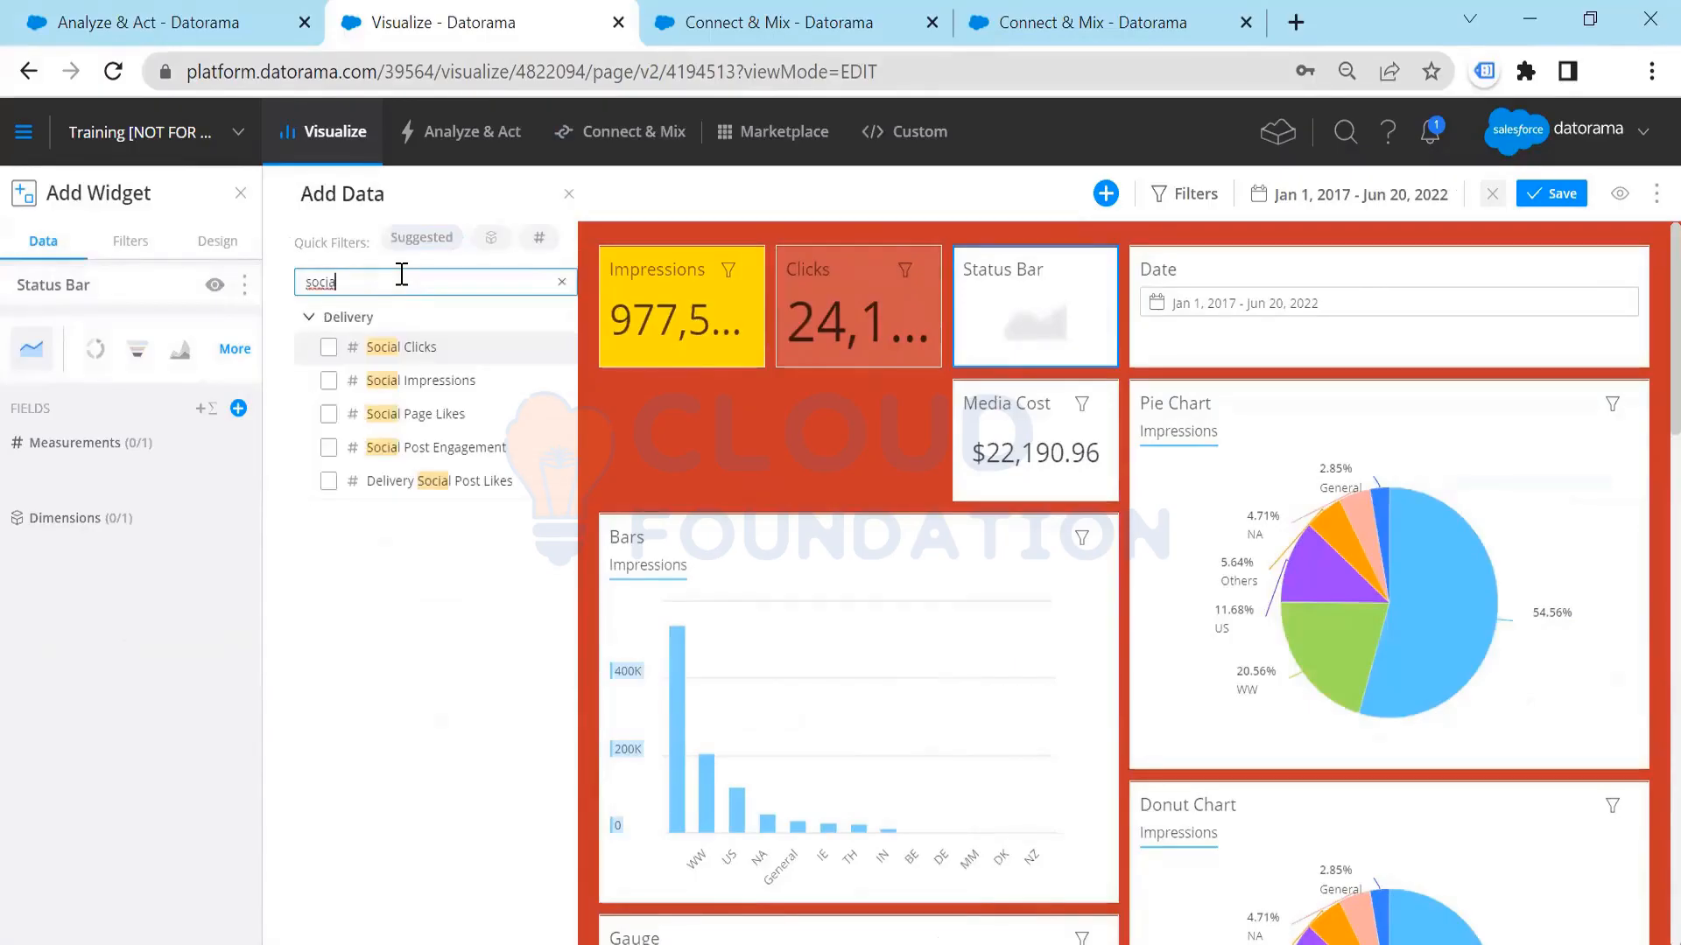
pyautogui.click(402, 350)
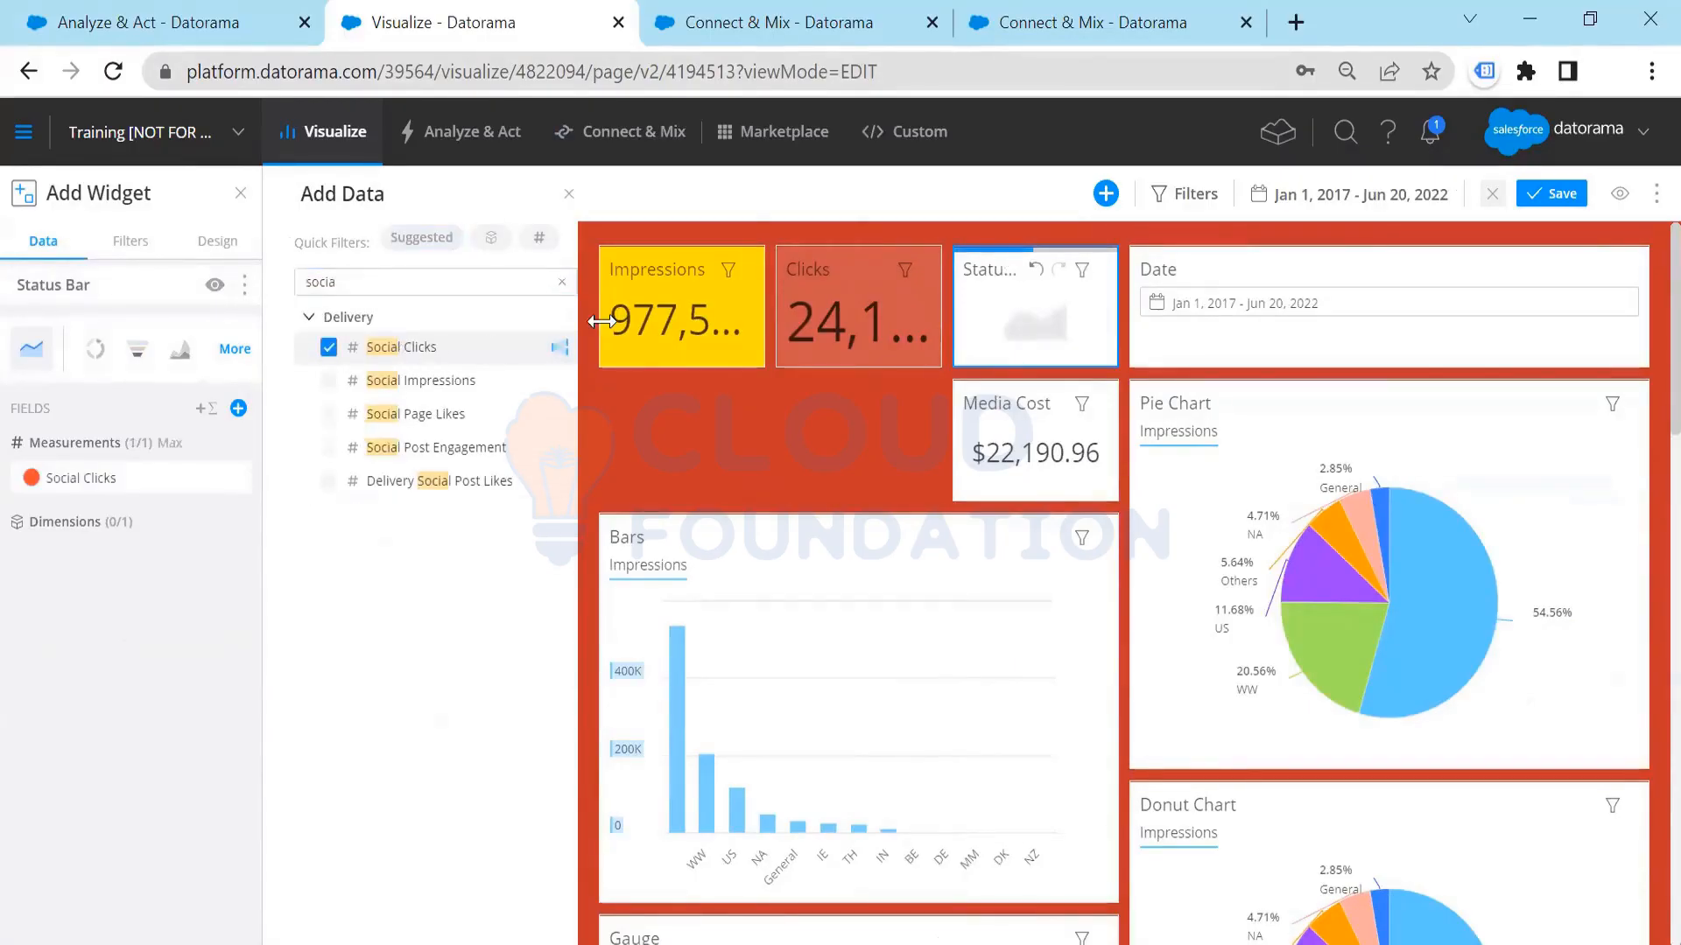
# Step: Rename the new status bar widget as "Social Clicks"
pyautogui.click(1002, 268)
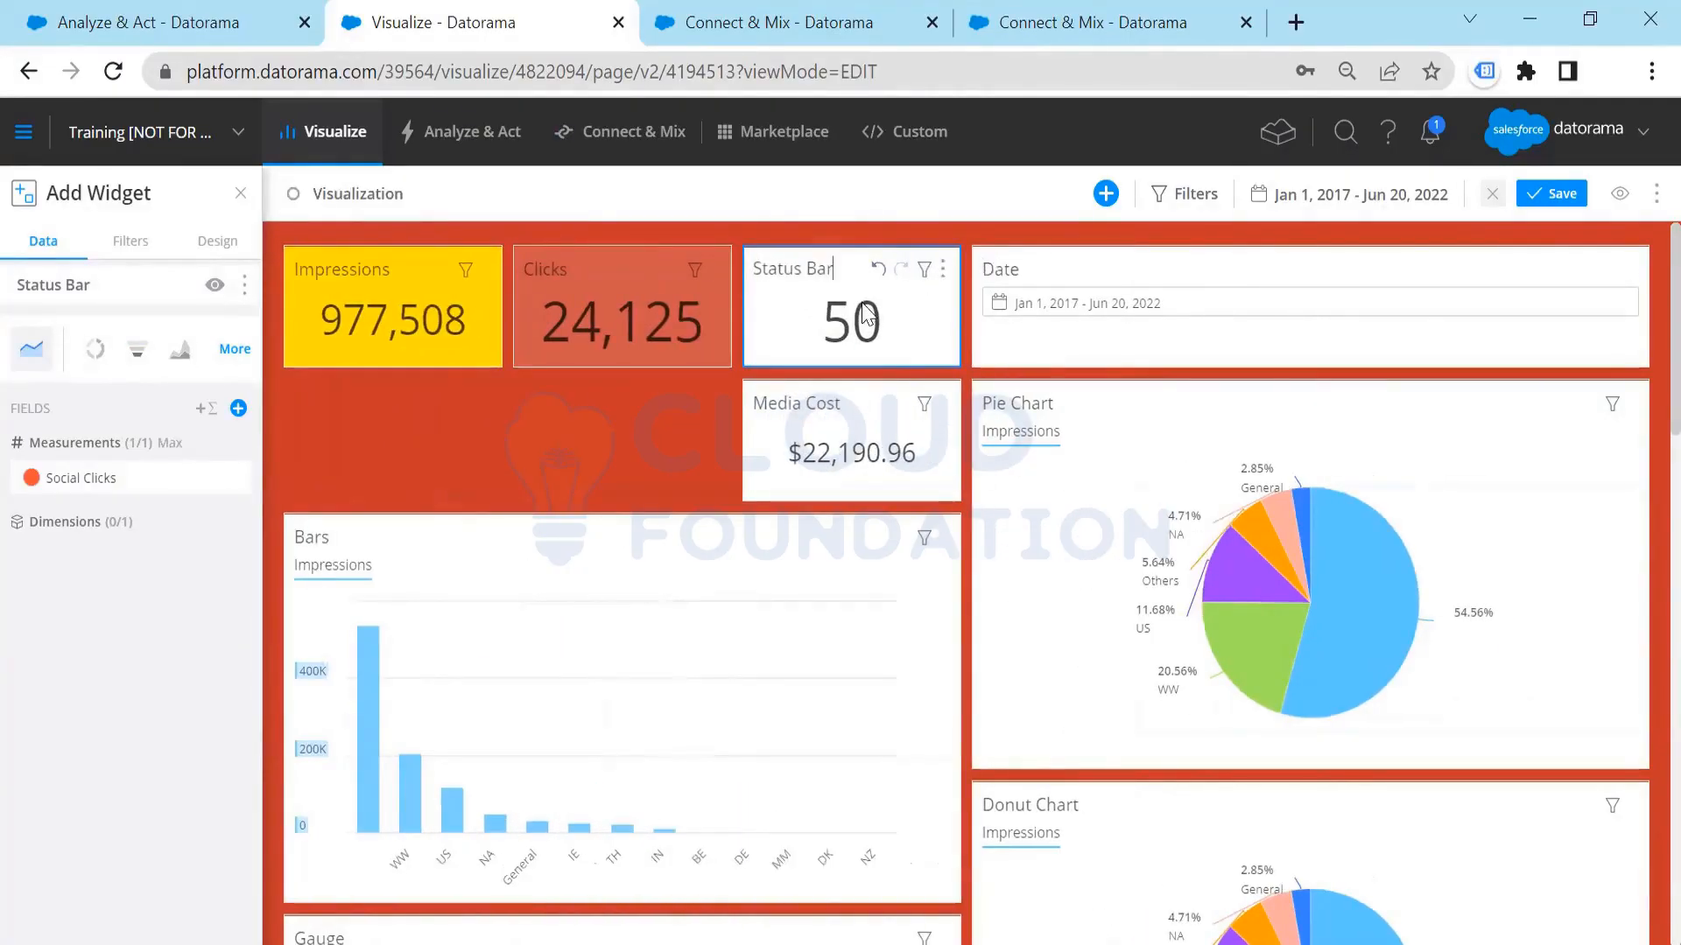
pyautogui.click(834, 260)
pyautogui.write('Social Clicks')
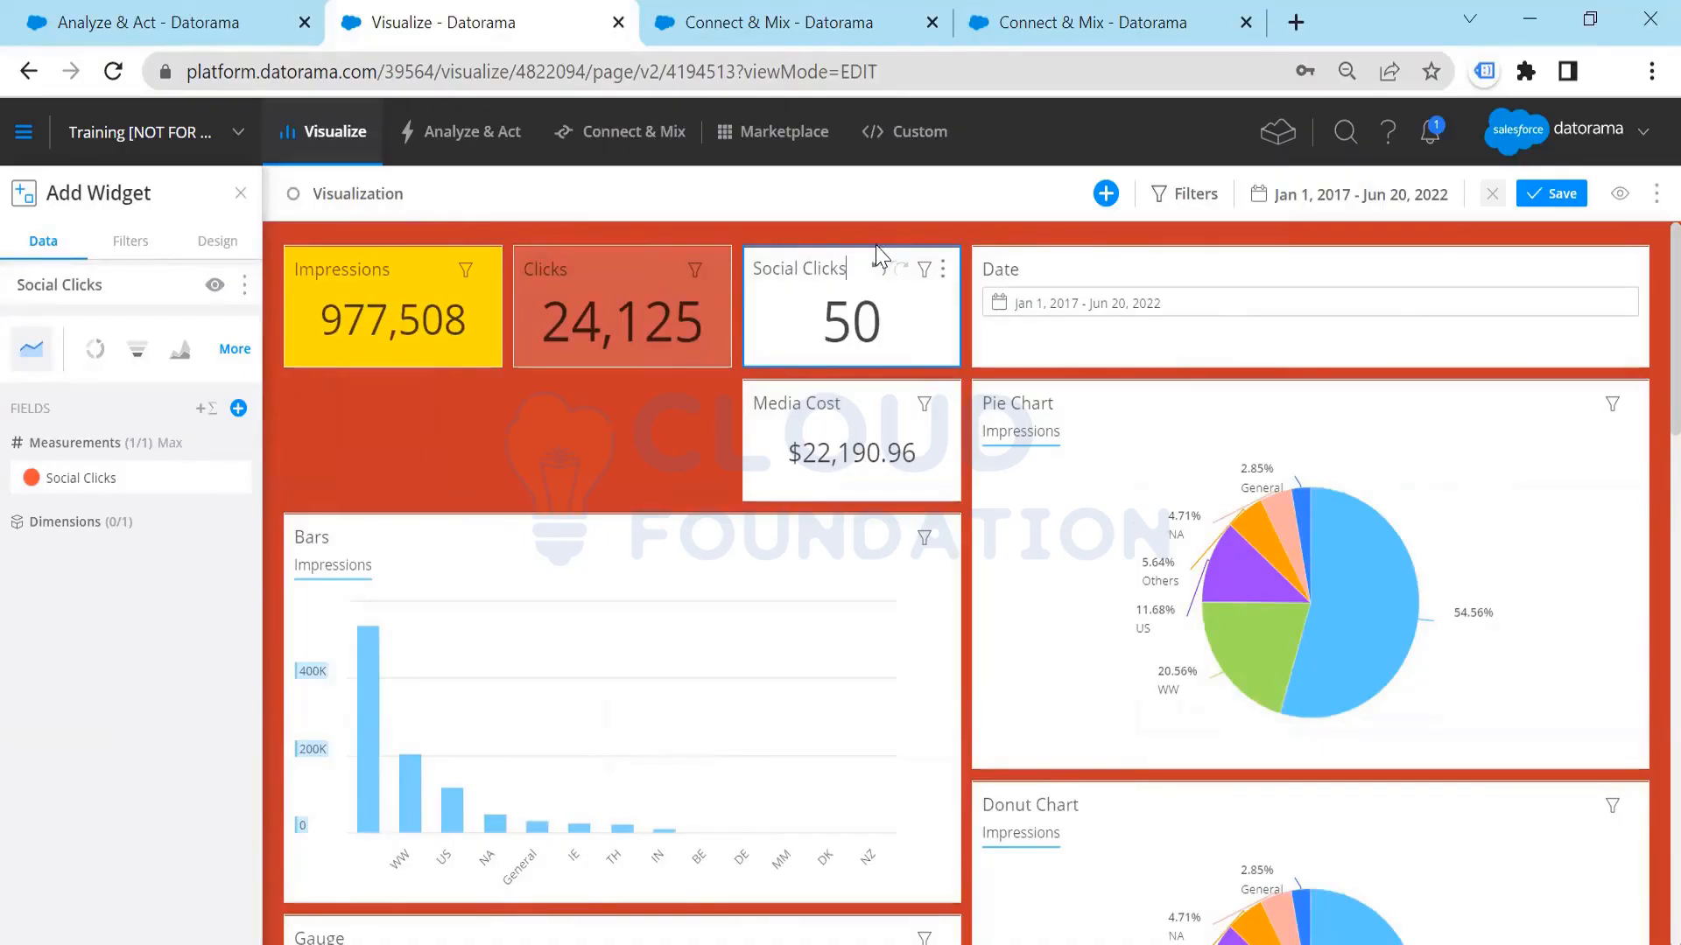
pyautogui.click(900, 324)
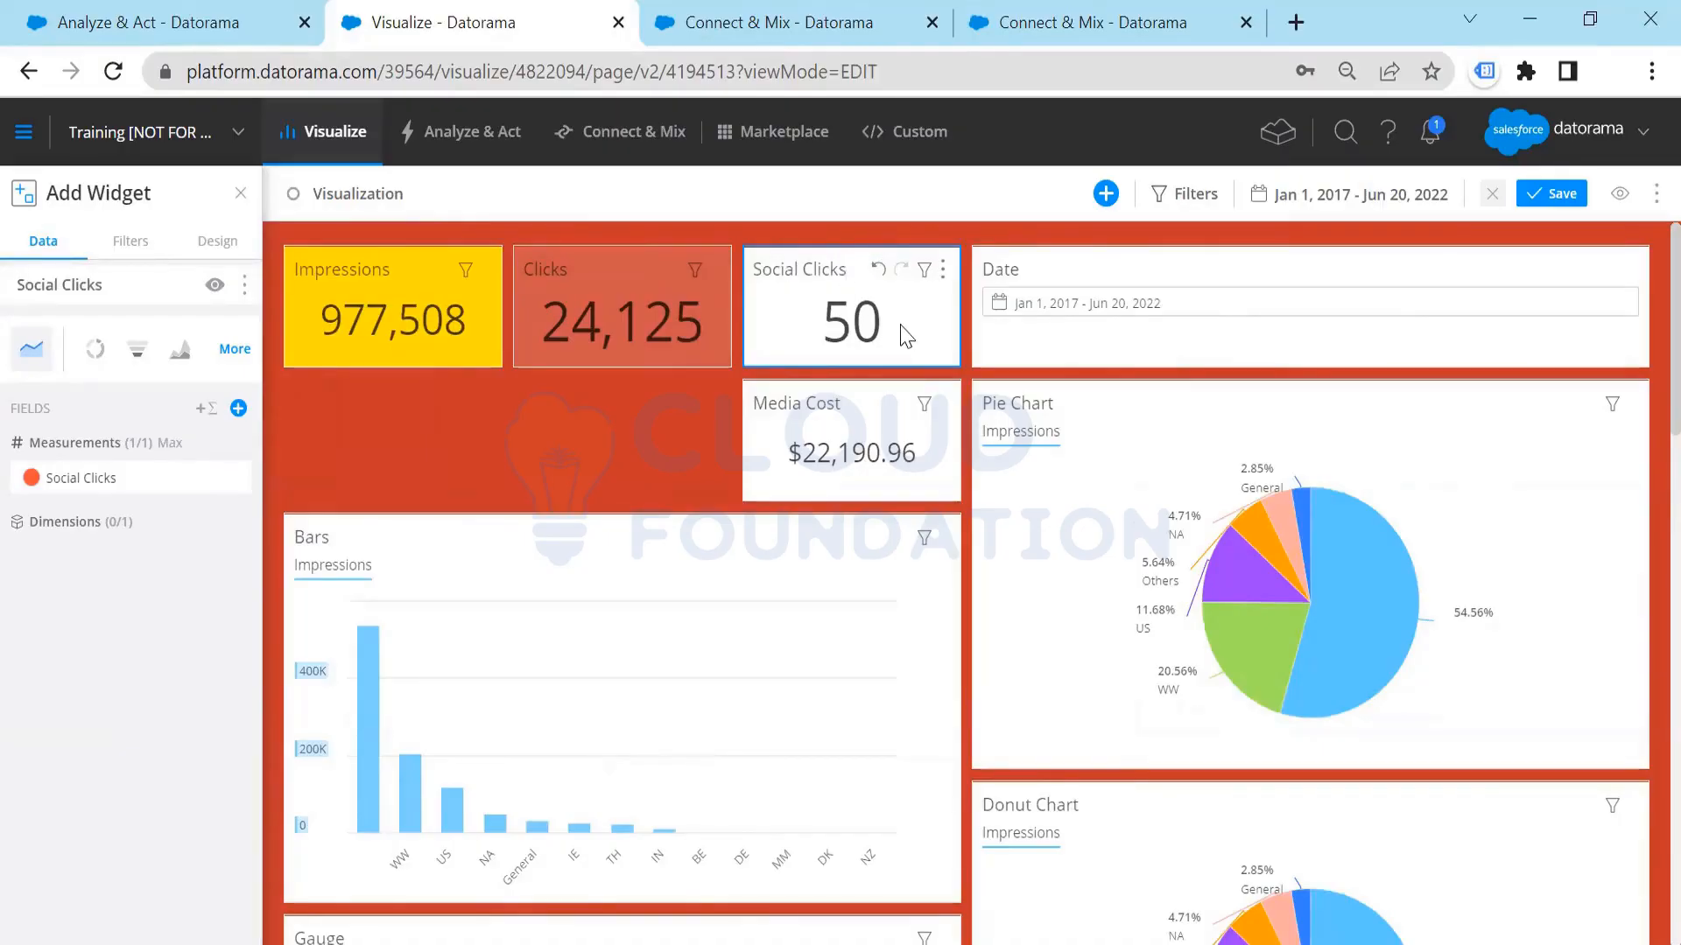
# Step: Look through the Social Clicks widget's design options, including its expanded display settings
pyautogui.click(219, 245)
pyautogui.click(152, 606)
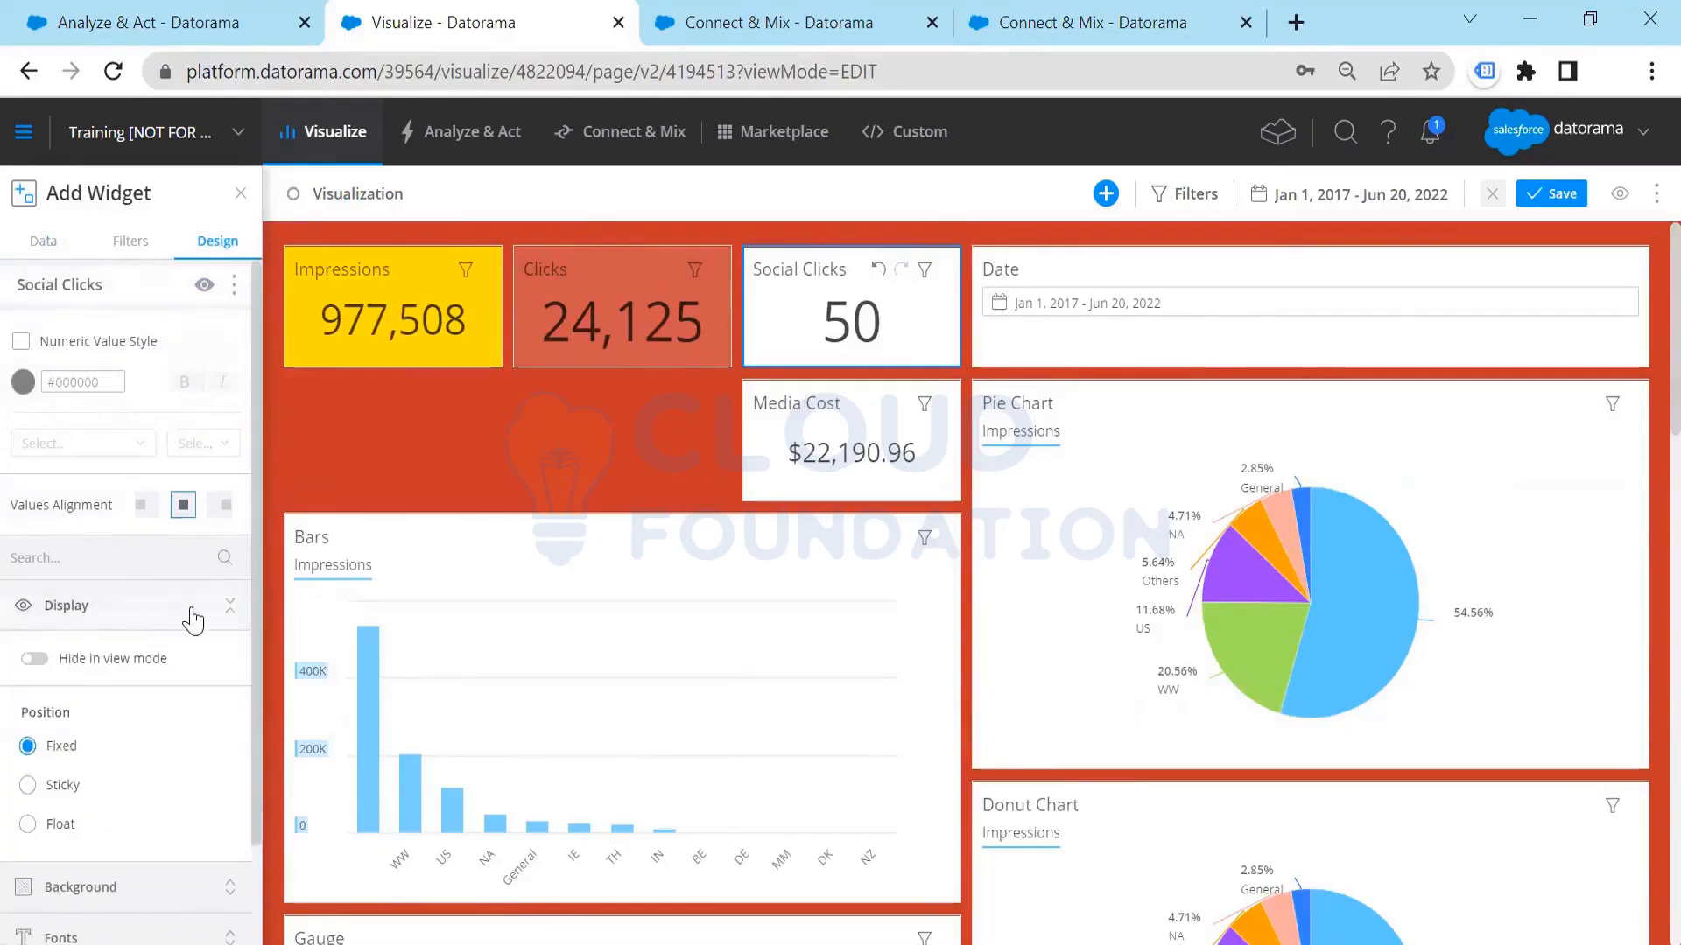
pyautogui.scroll(-2, 109, 762)
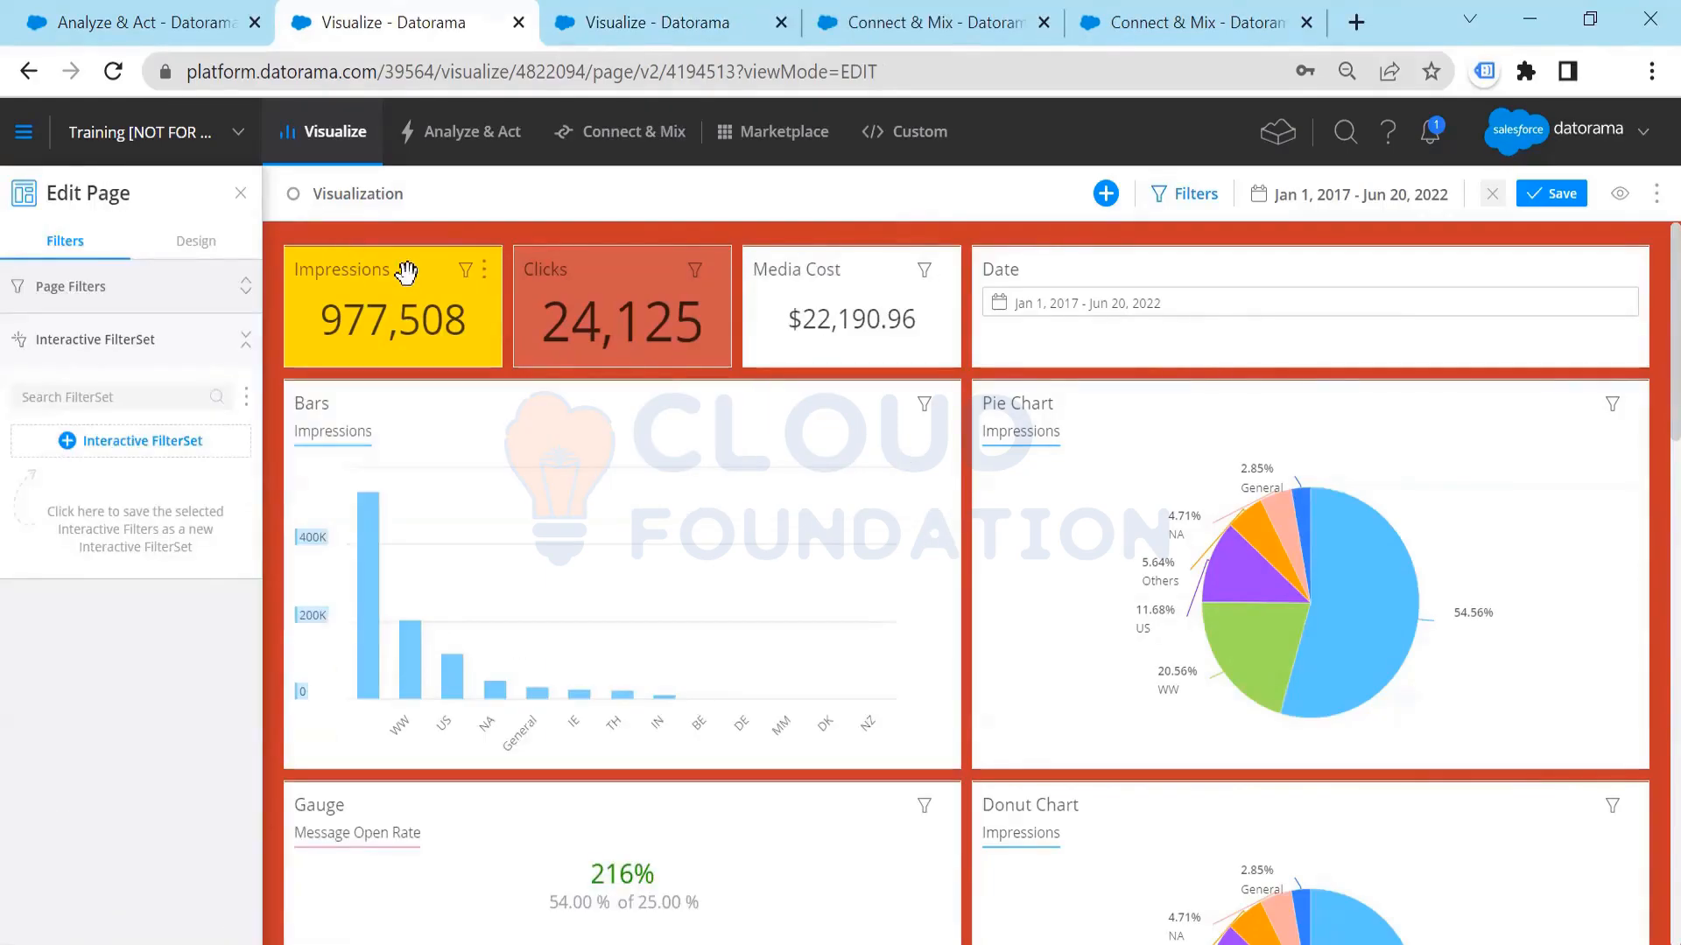
# Step: Review the settings of the Impressions, Date and Bars widgets, including the Date widget's range picker and data fields
pyautogui.click(420, 260)
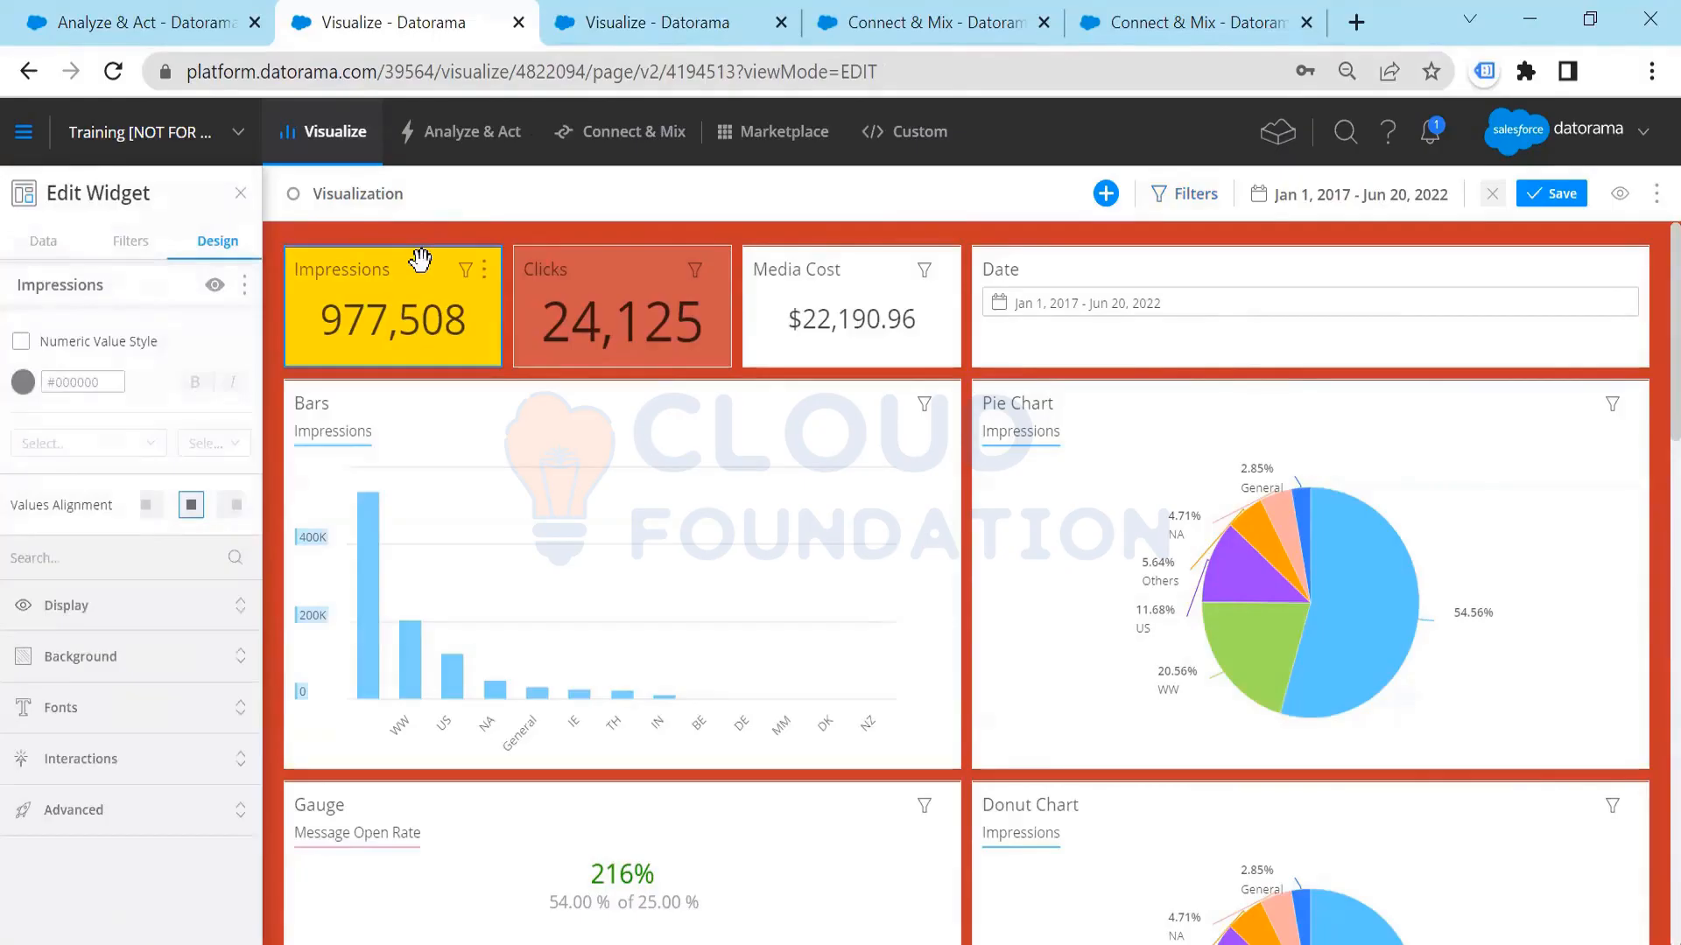
pyautogui.click(1147, 261)
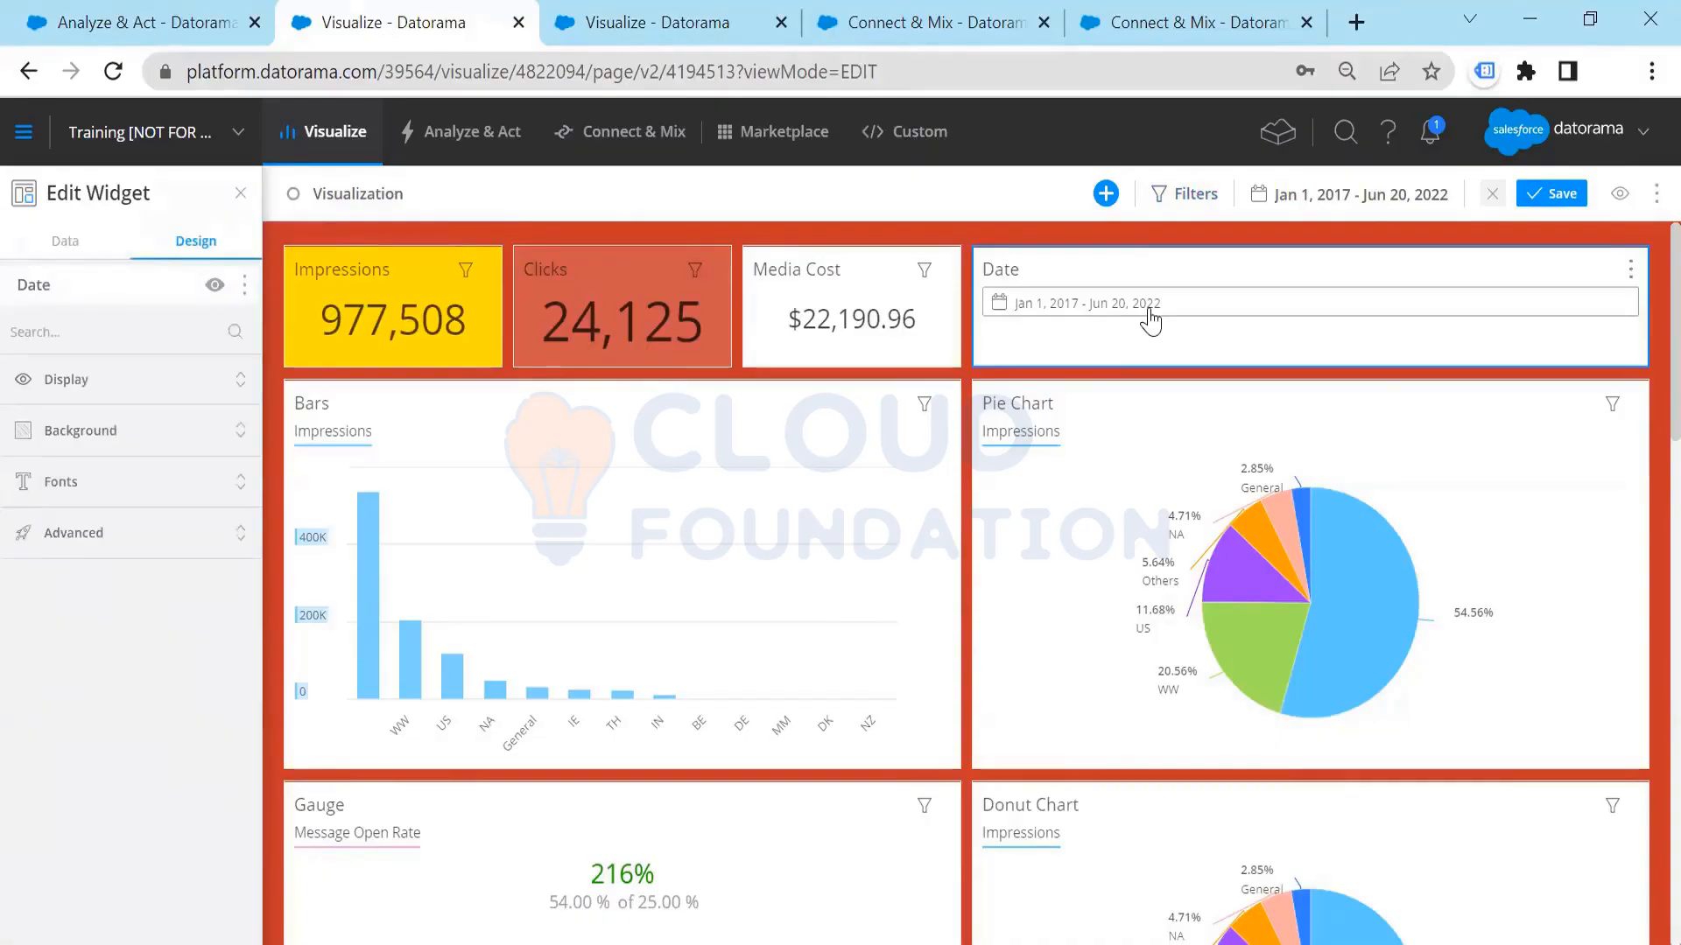
pyautogui.click(1148, 307)
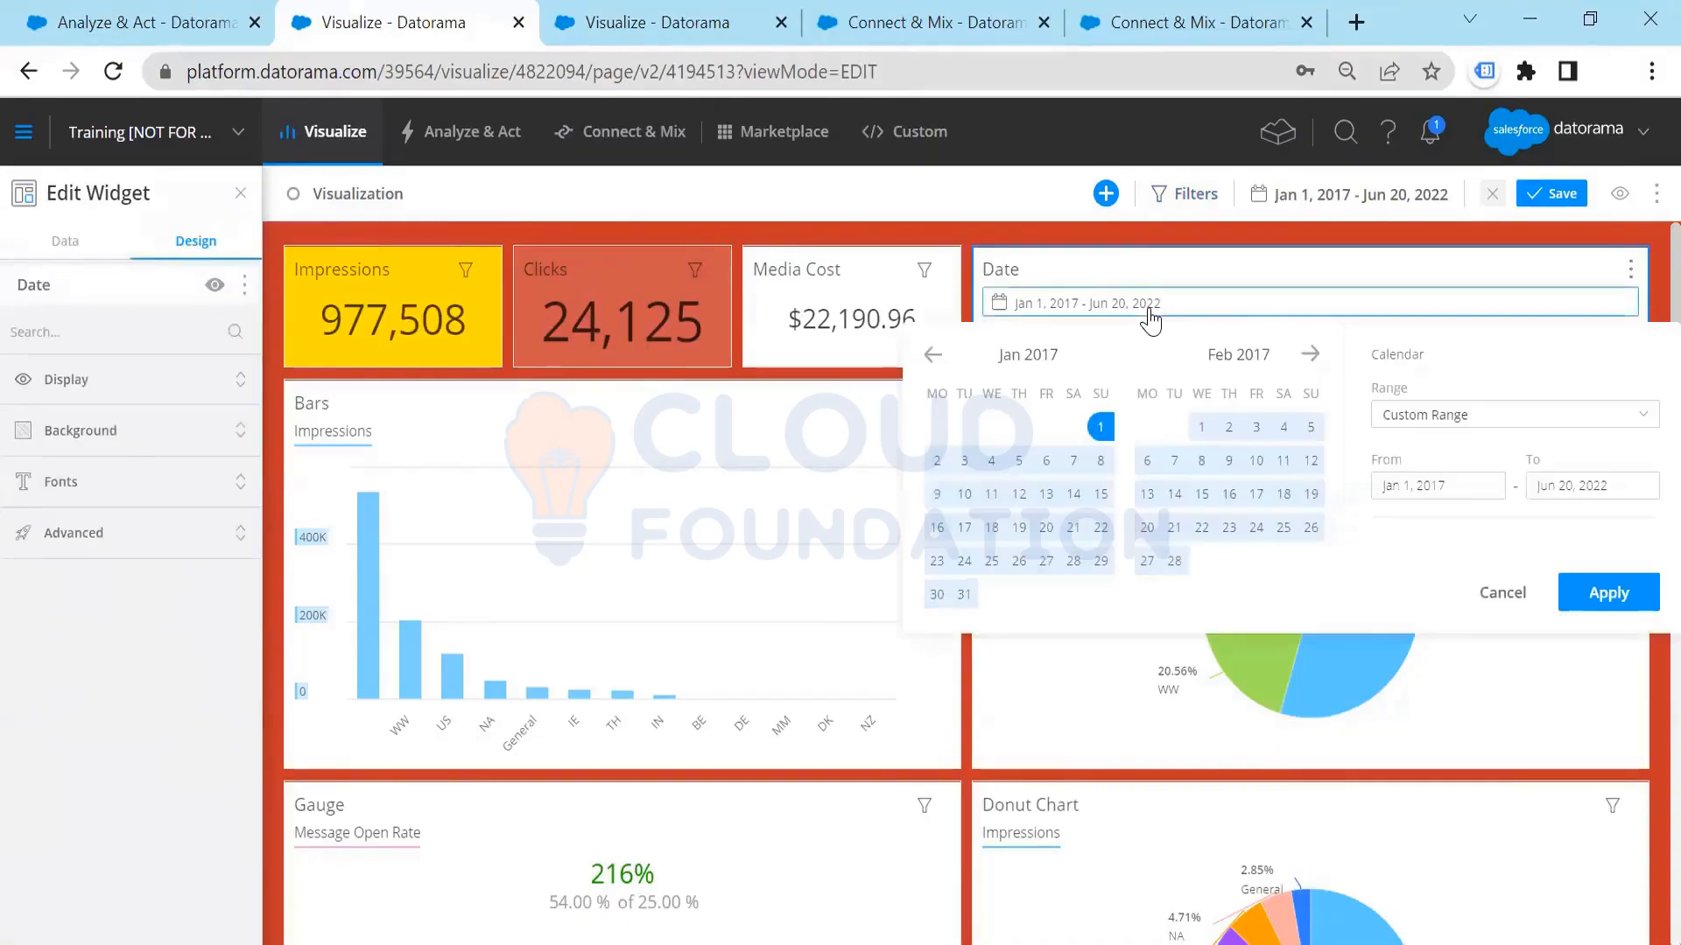
pyautogui.click(882, 221)
pyautogui.click(1071, 274)
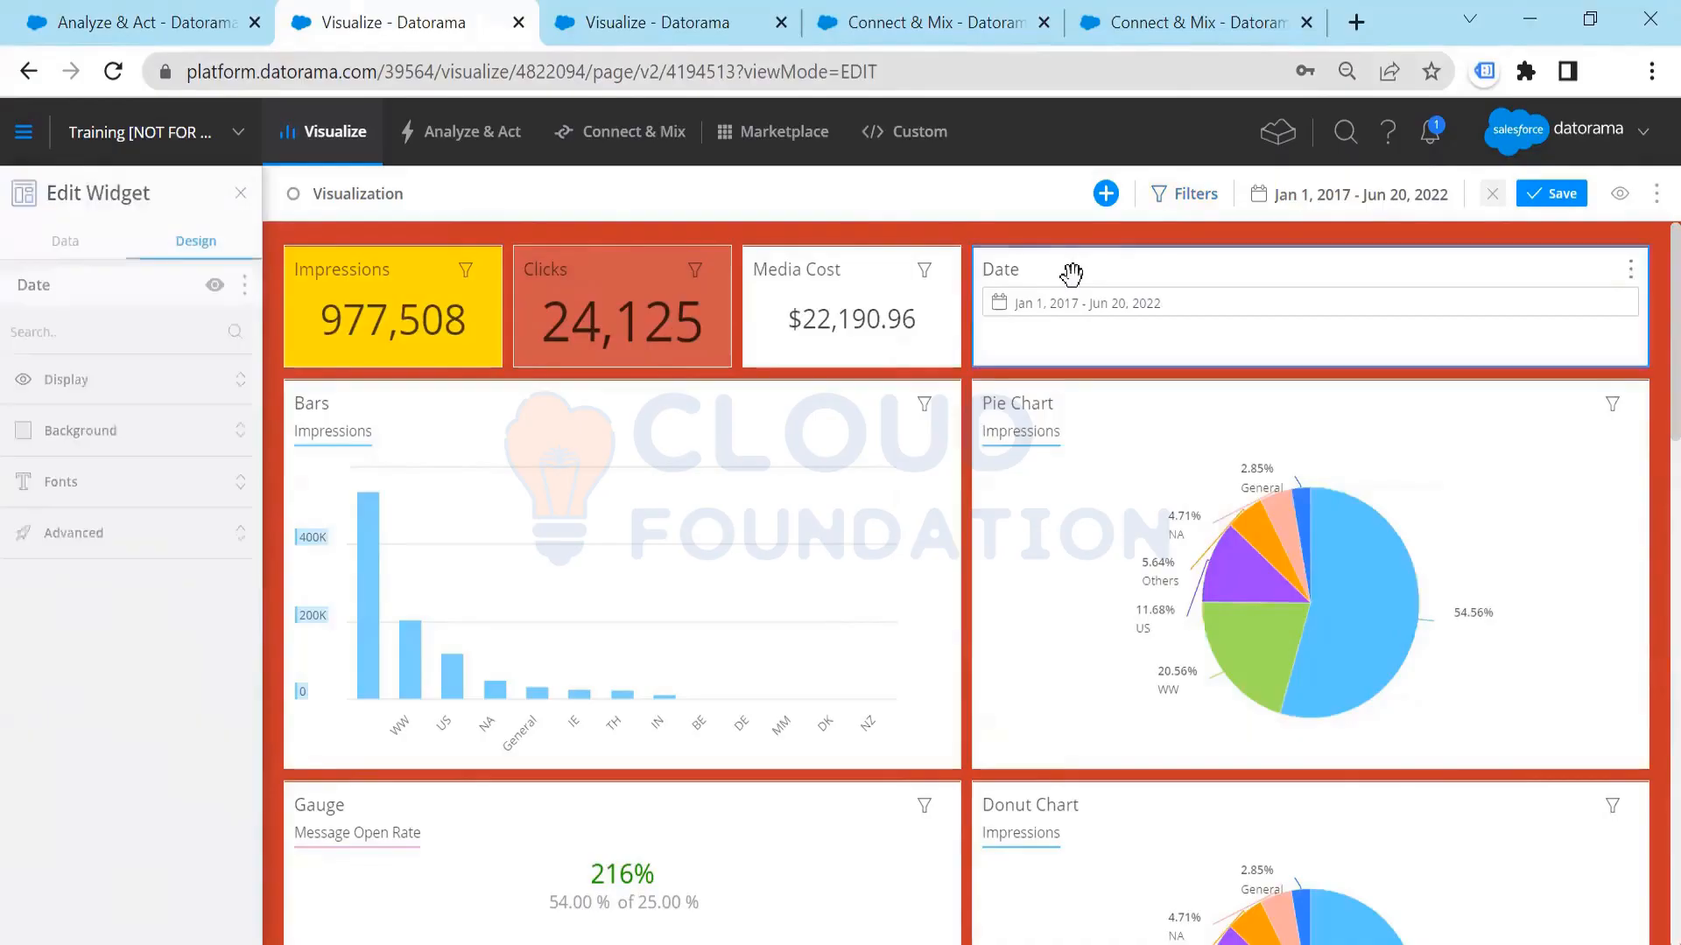
pyautogui.click(61, 241)
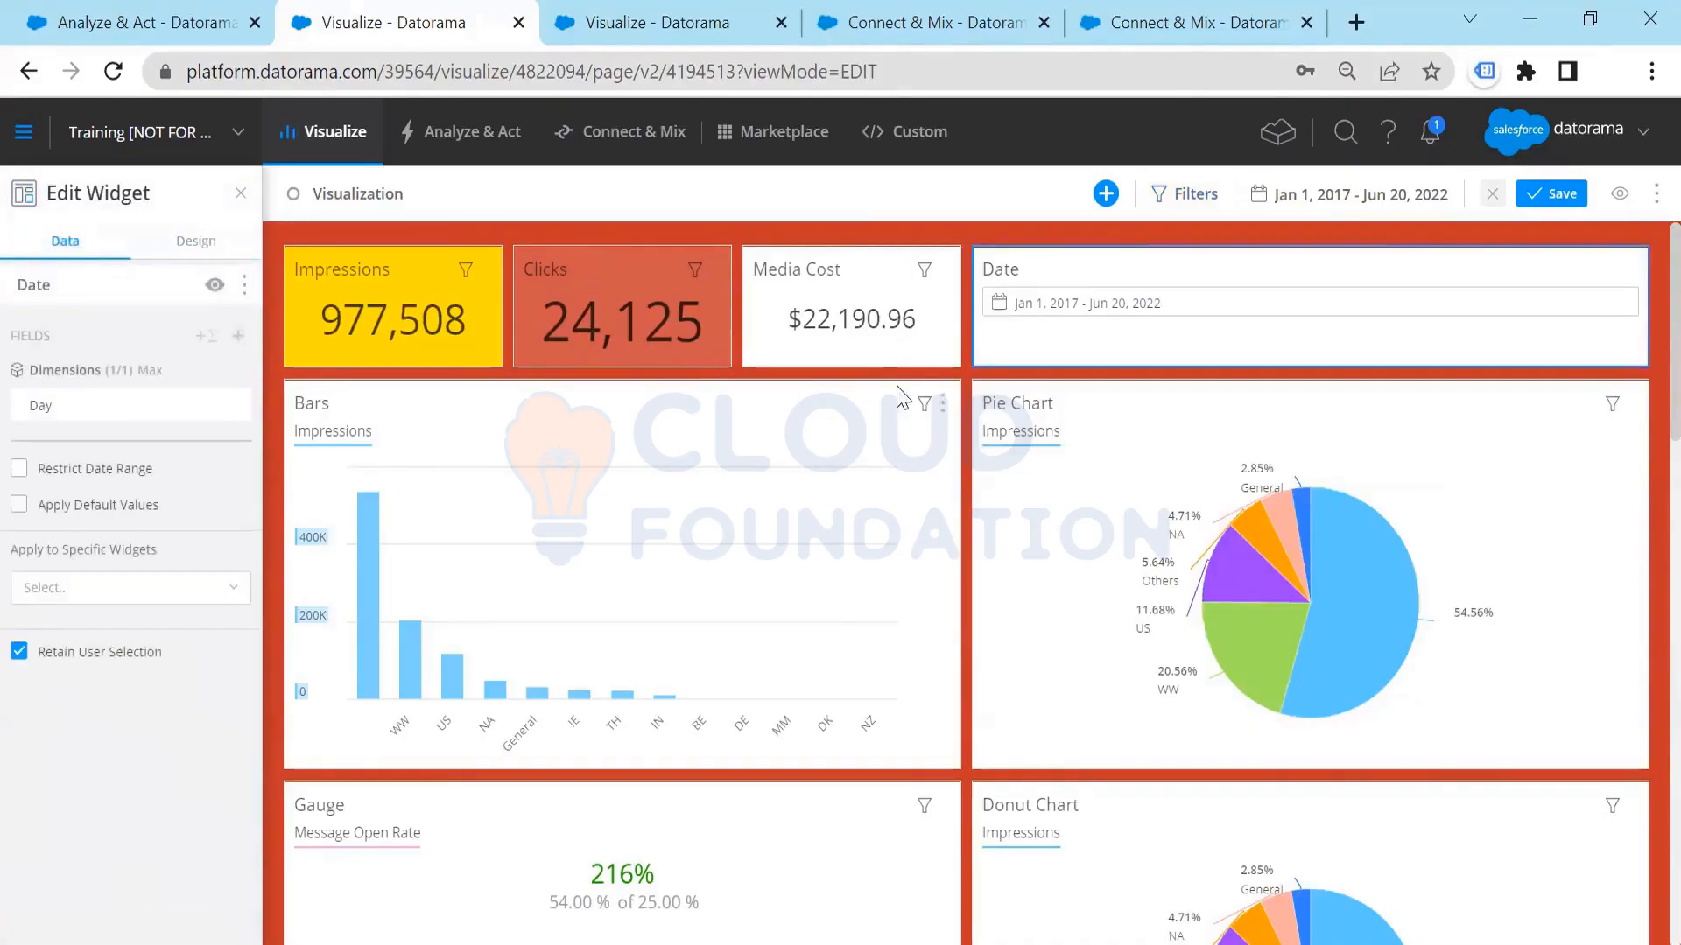
pyautogui.click(672, 408)
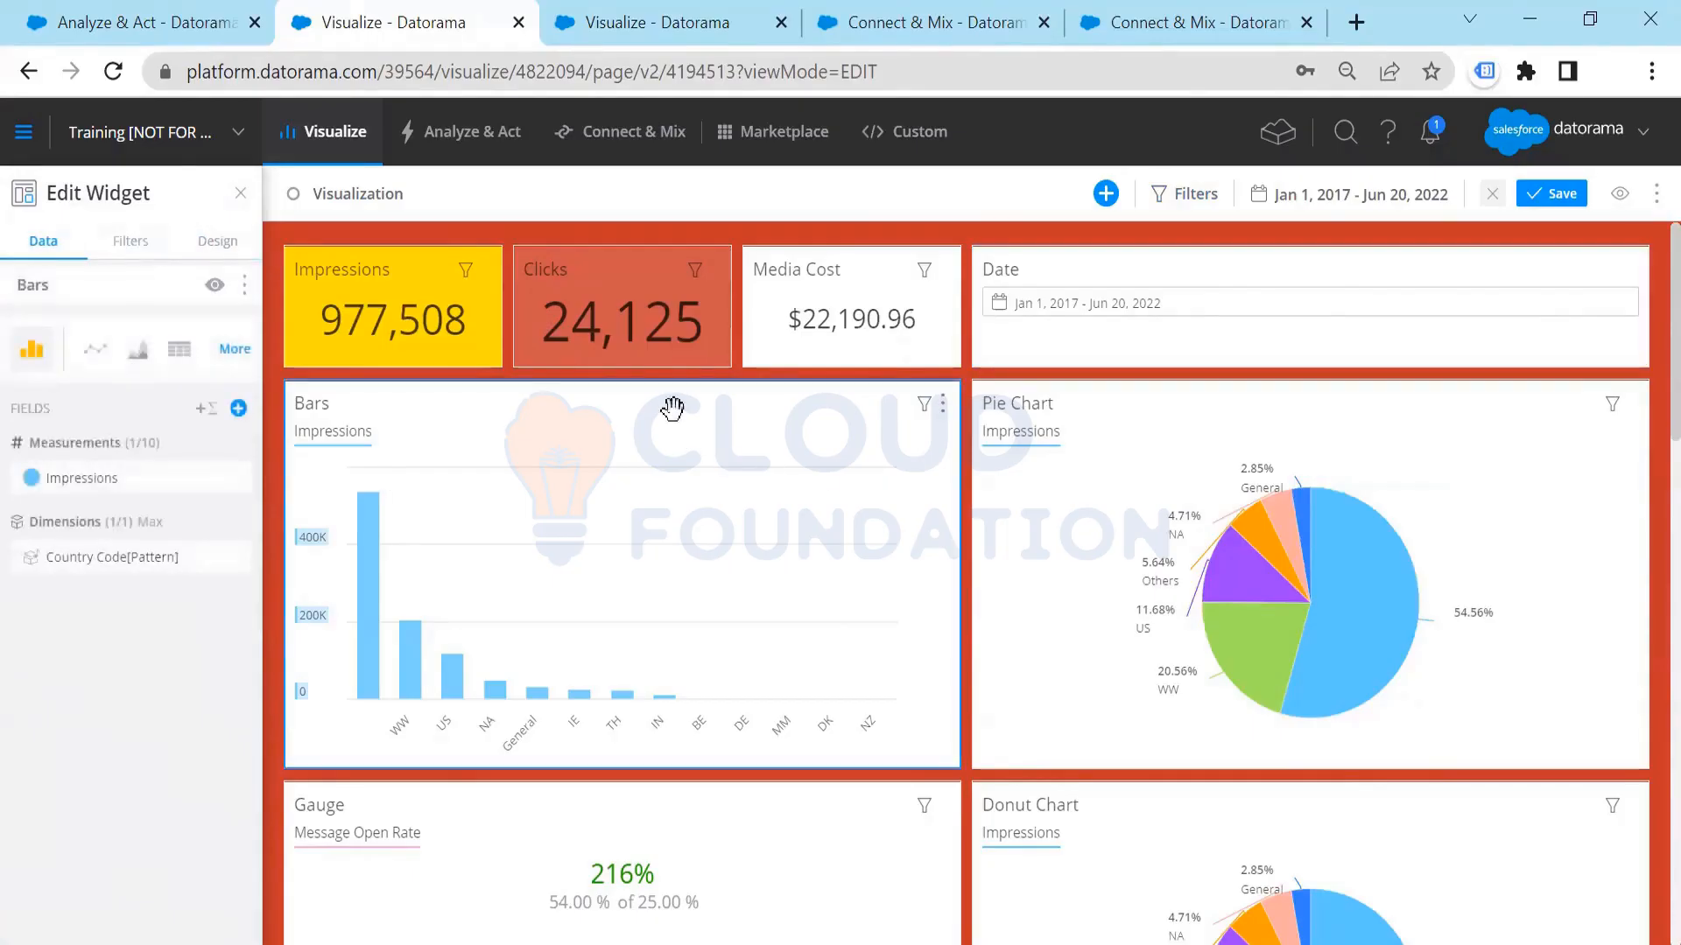
# Step: Switch the Pie Chart widget to a donut chart and back to a pie chart
pyautogui.click(1167, 393)
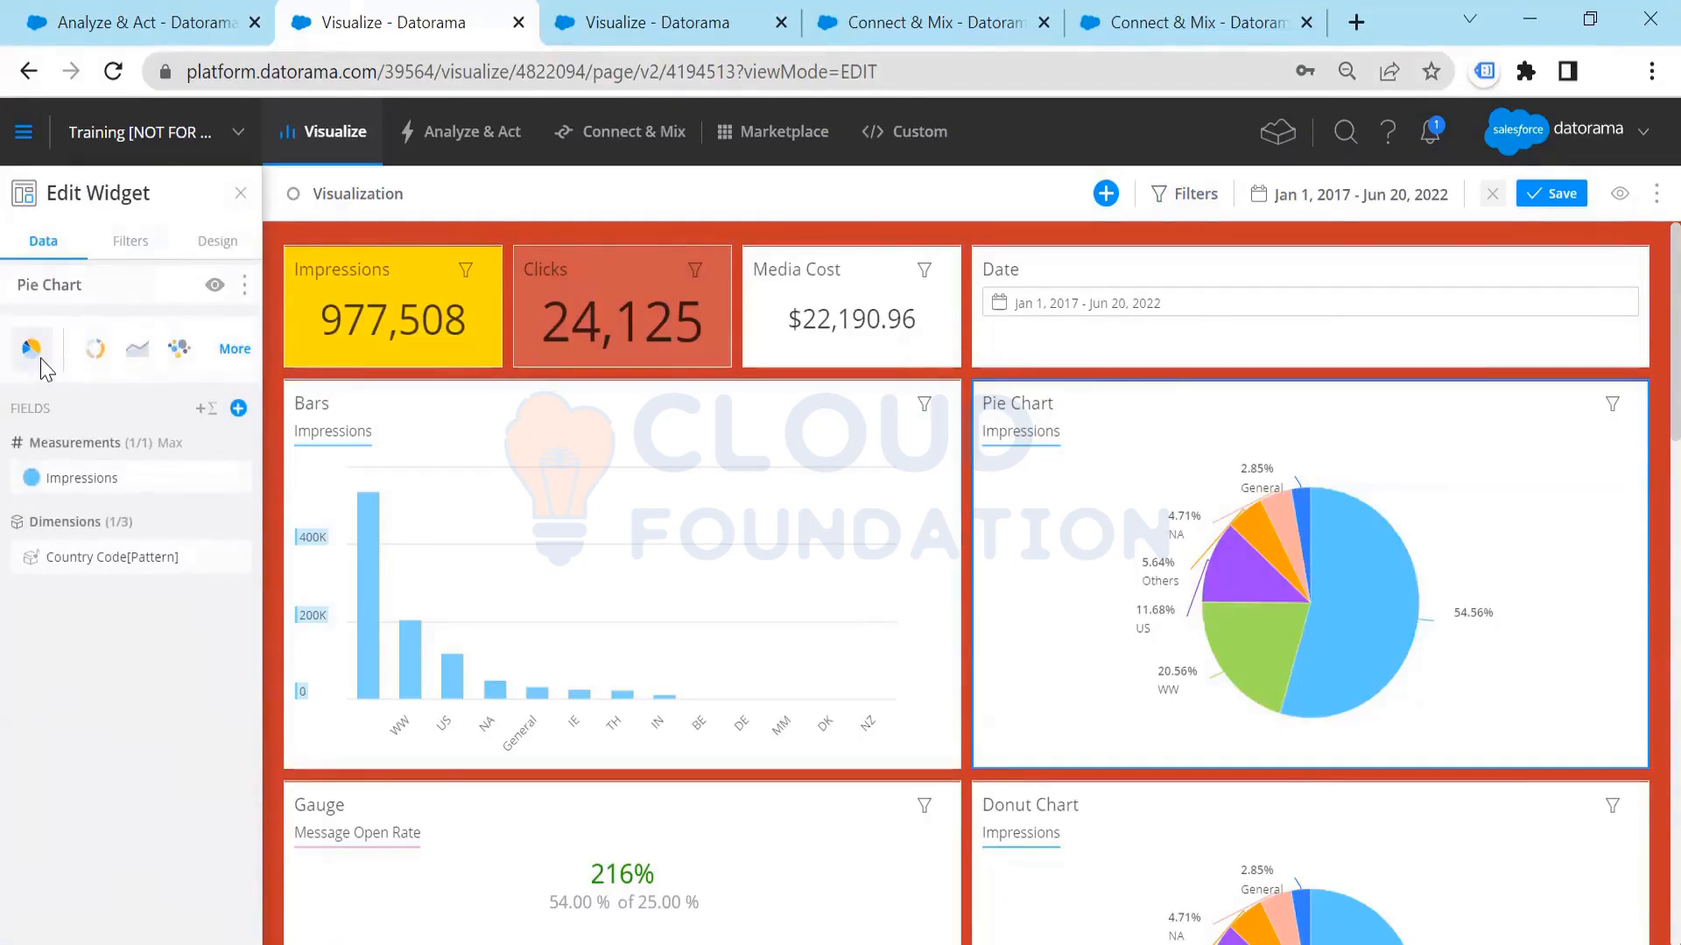
pyautogui.click(98, 357)
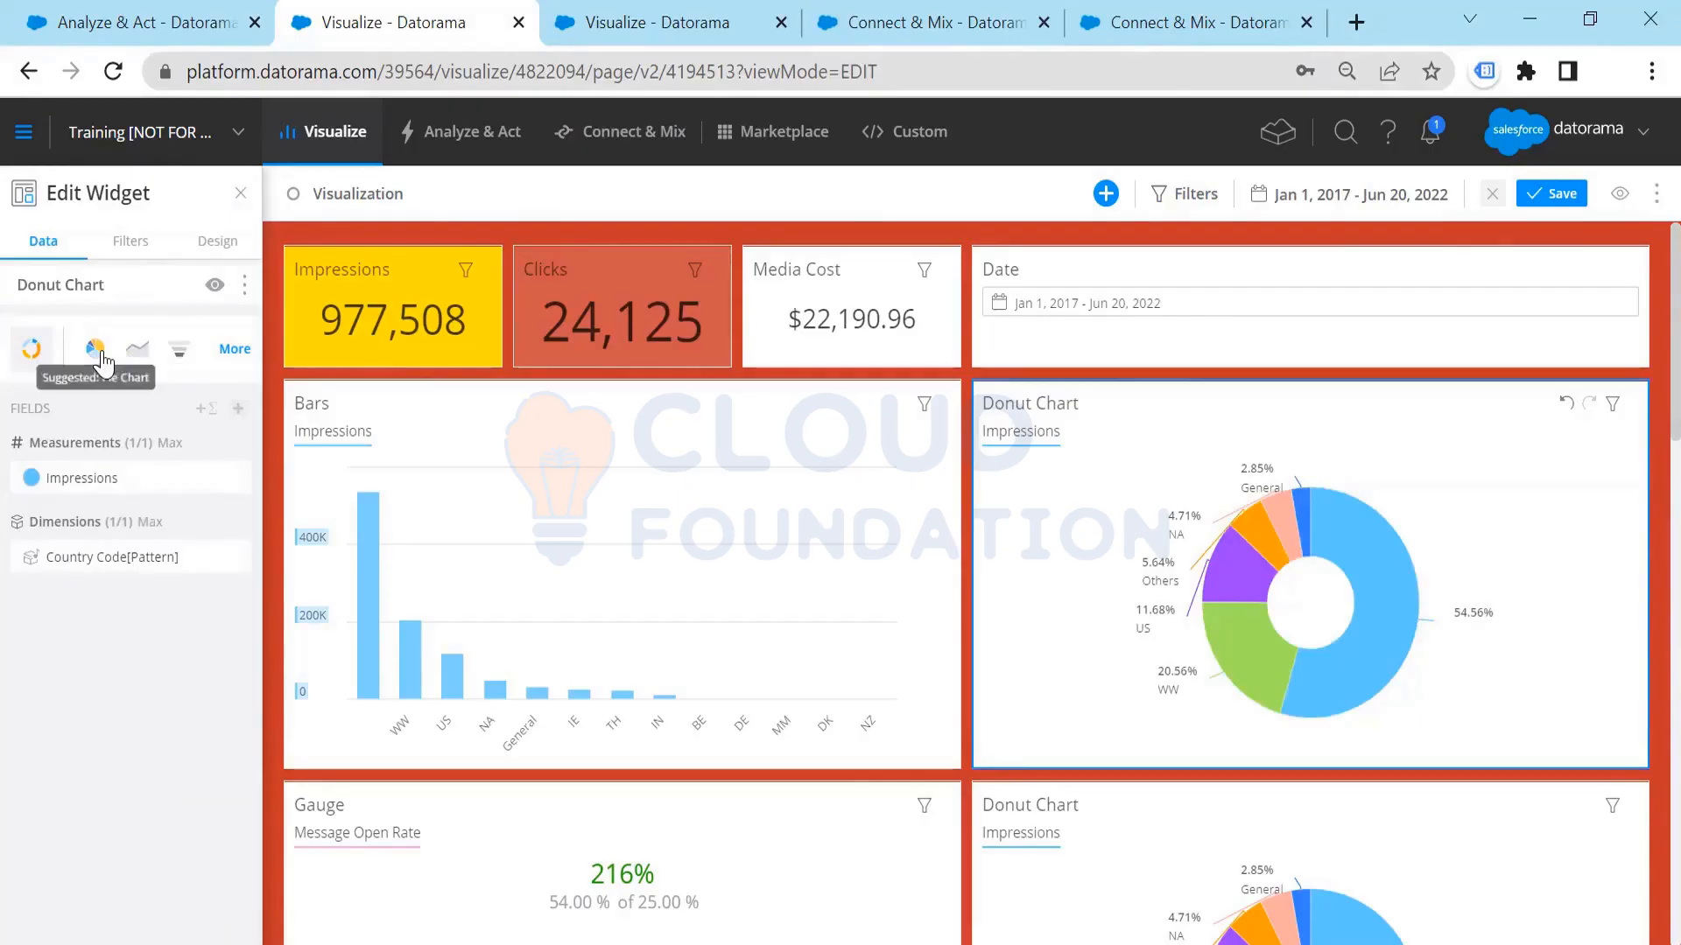
pyautogui.click(98, 353)
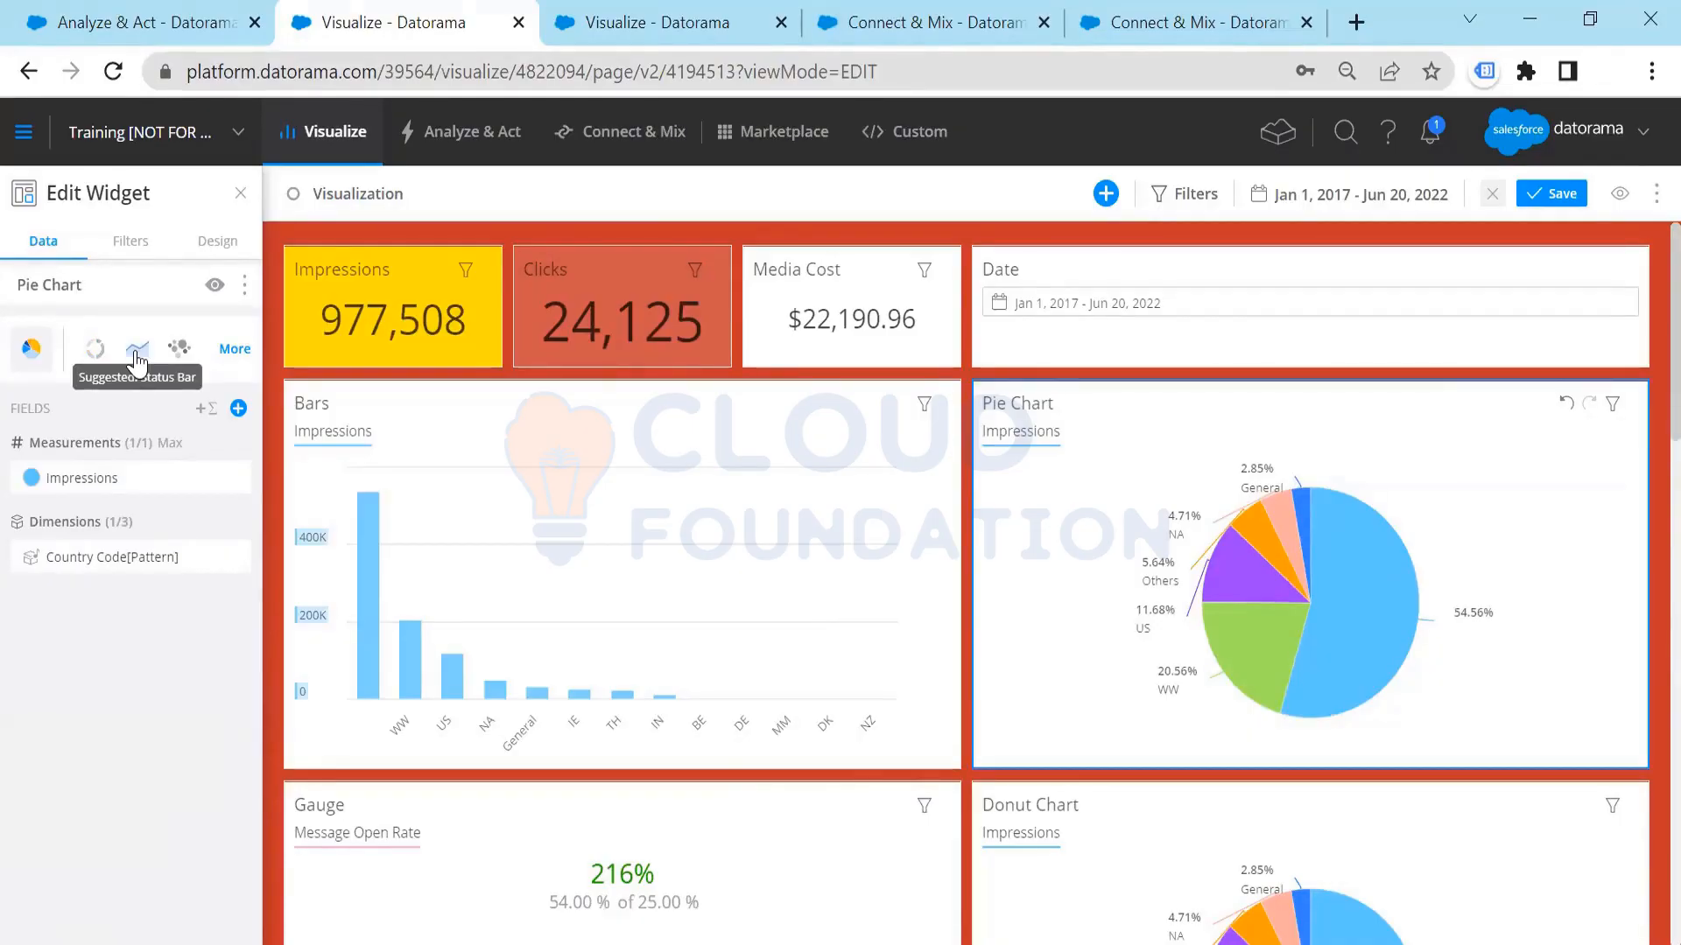
# Step: Try the Status Bar, Area and Bars chart types on the Pie Chart widget
pyautogui.click(137, 354)
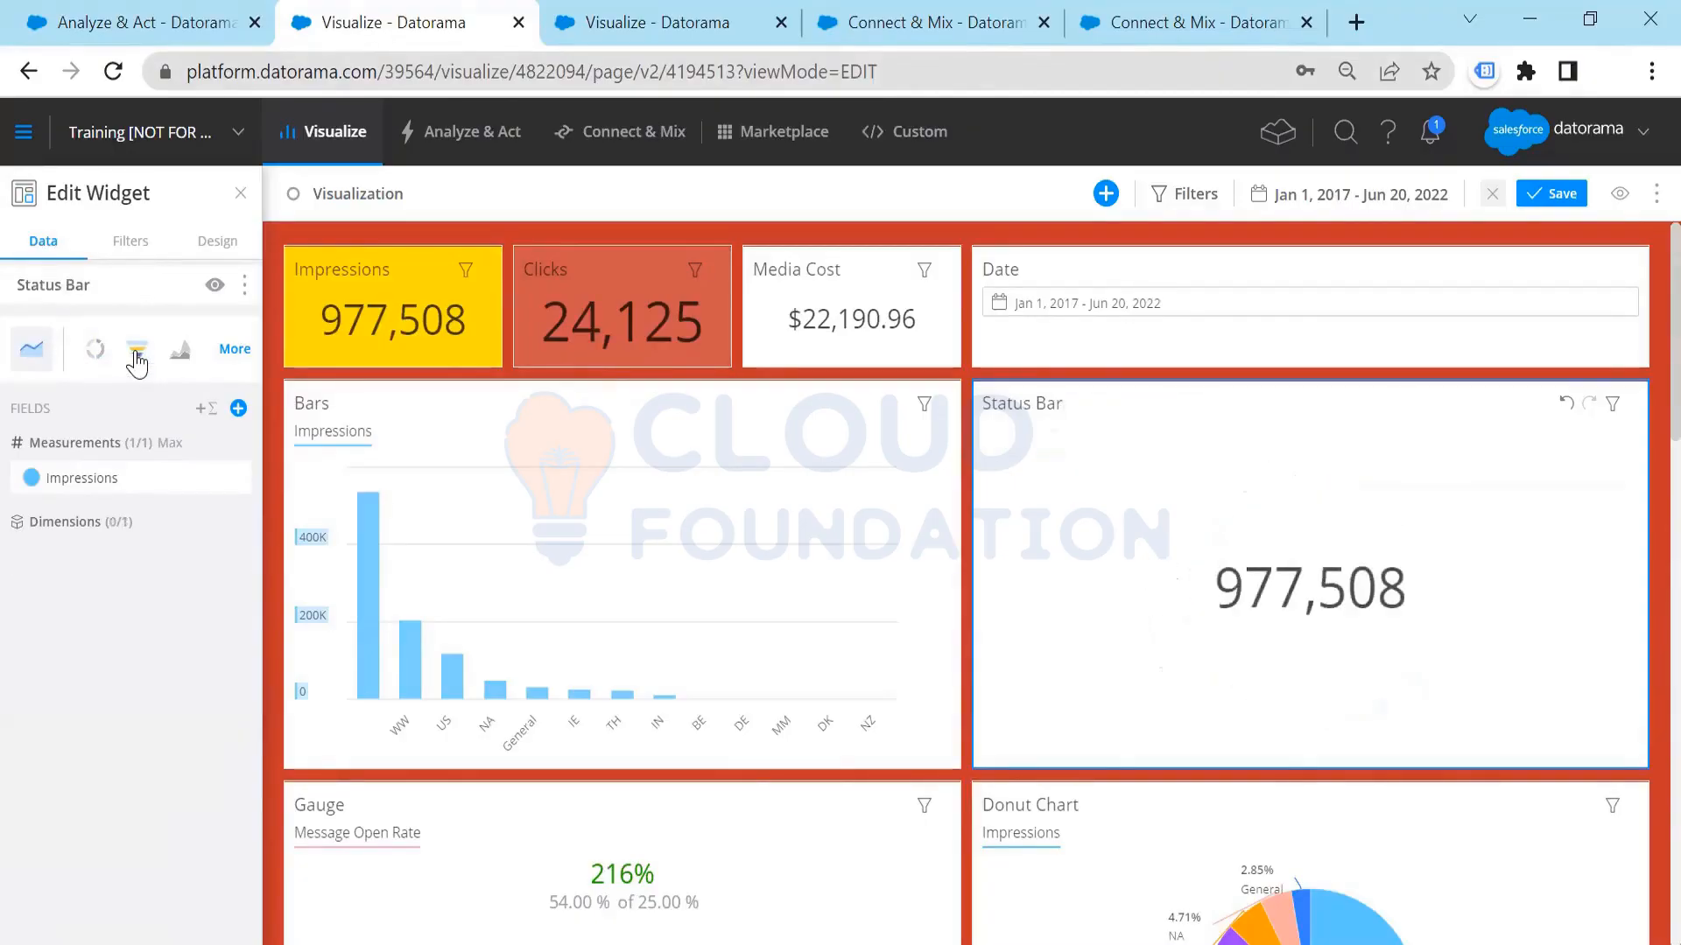
pyautogui.click(179, 352)
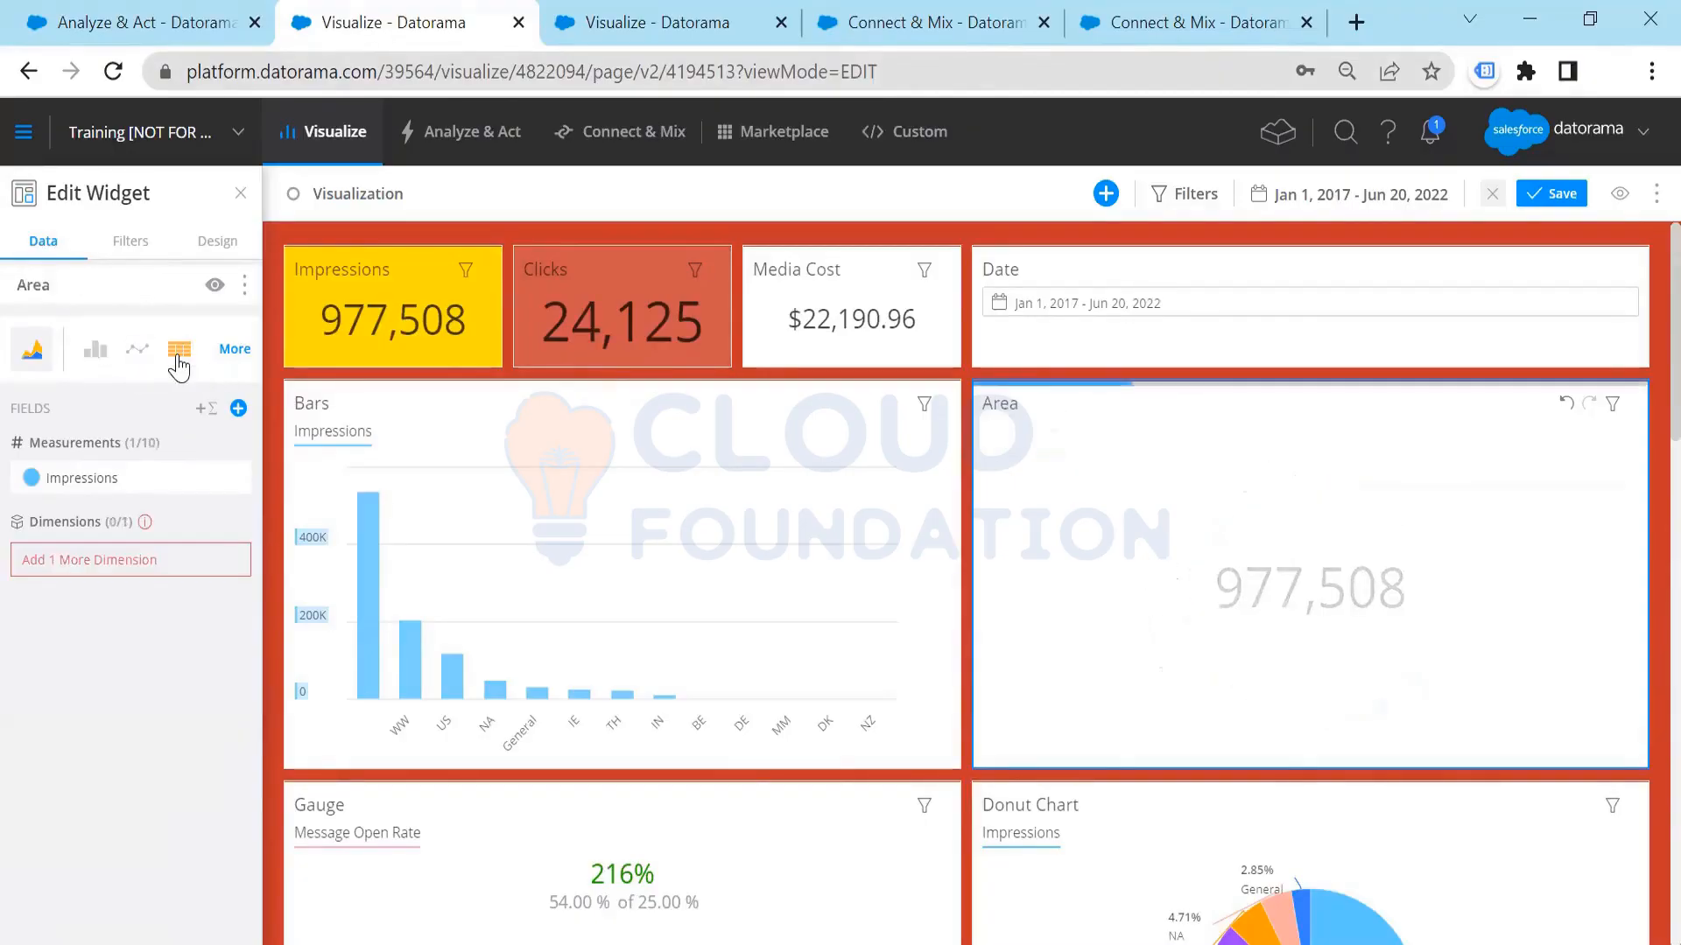
pyautogui.click(97, 364)
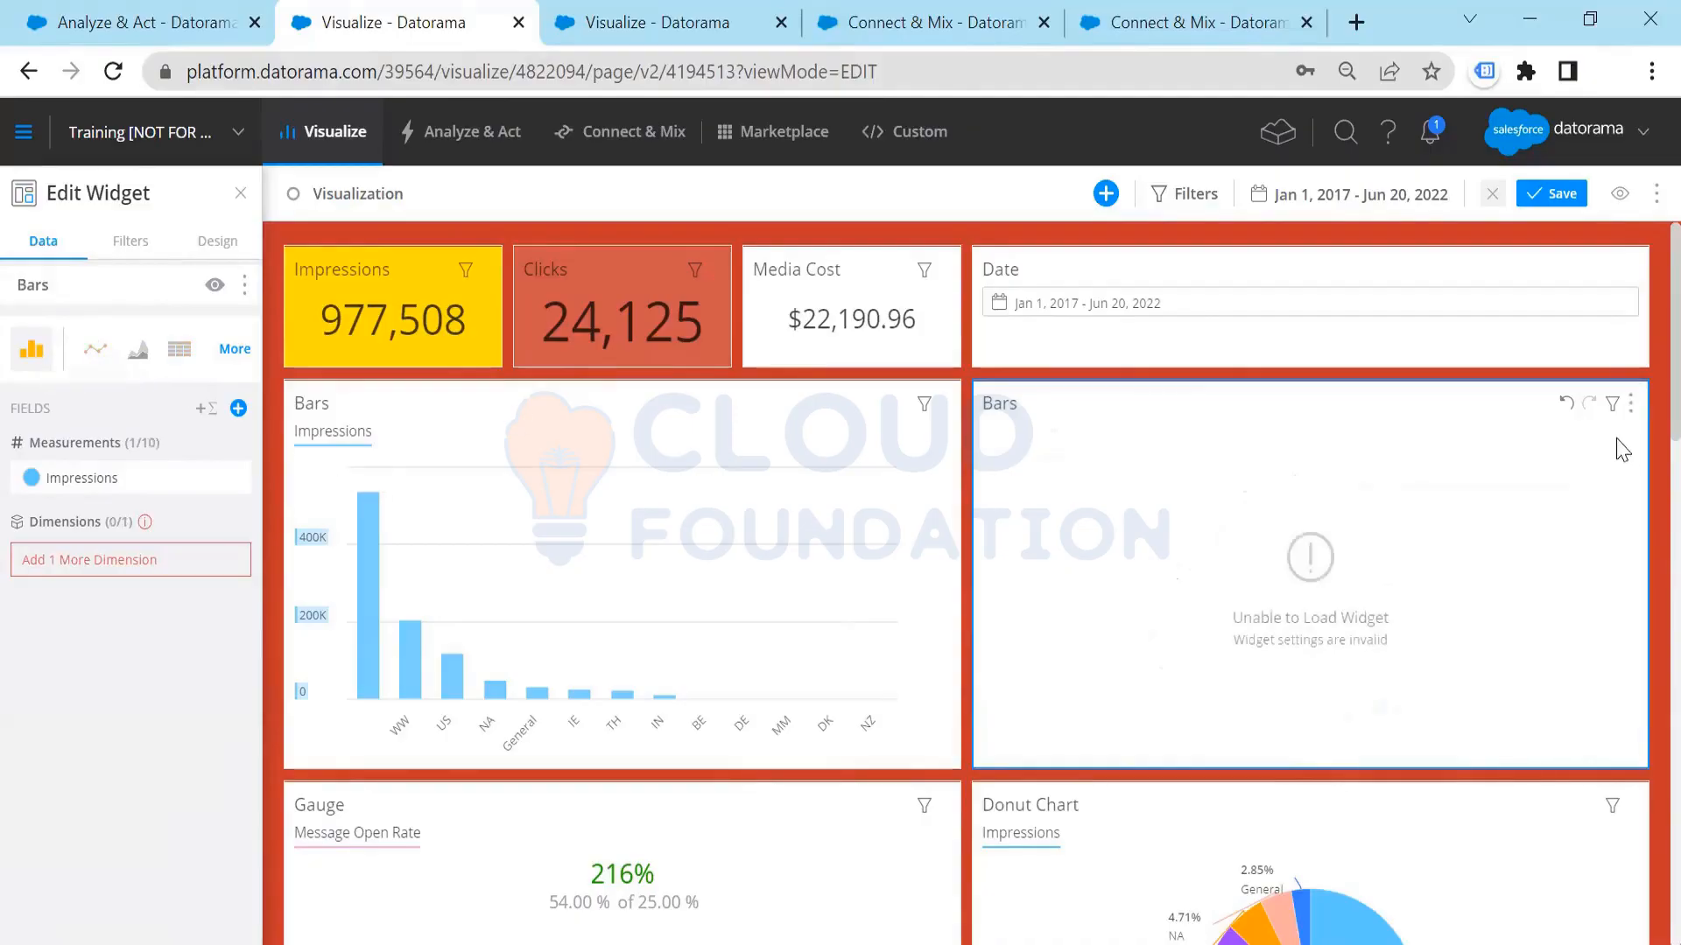
# Step: Undo the Bars, Area and Status Bar type changes on the widget
pyautogui.click(1566, 405)
pyautogui.click(1567, 408)
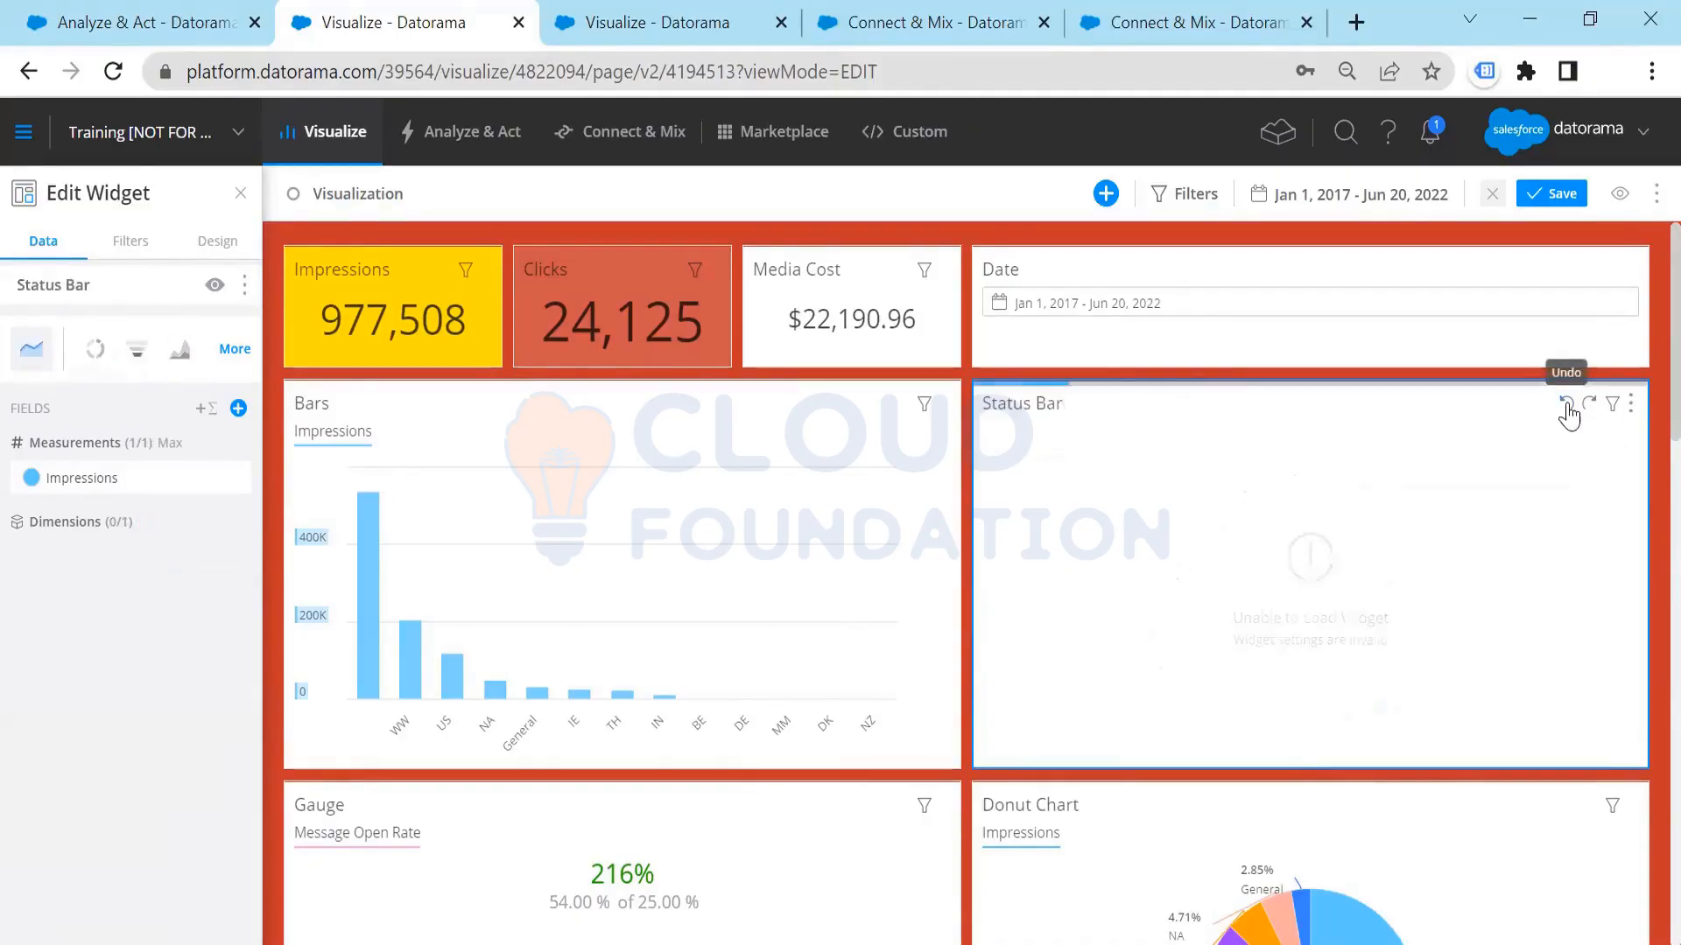
pyautogui.click(1567, 408)
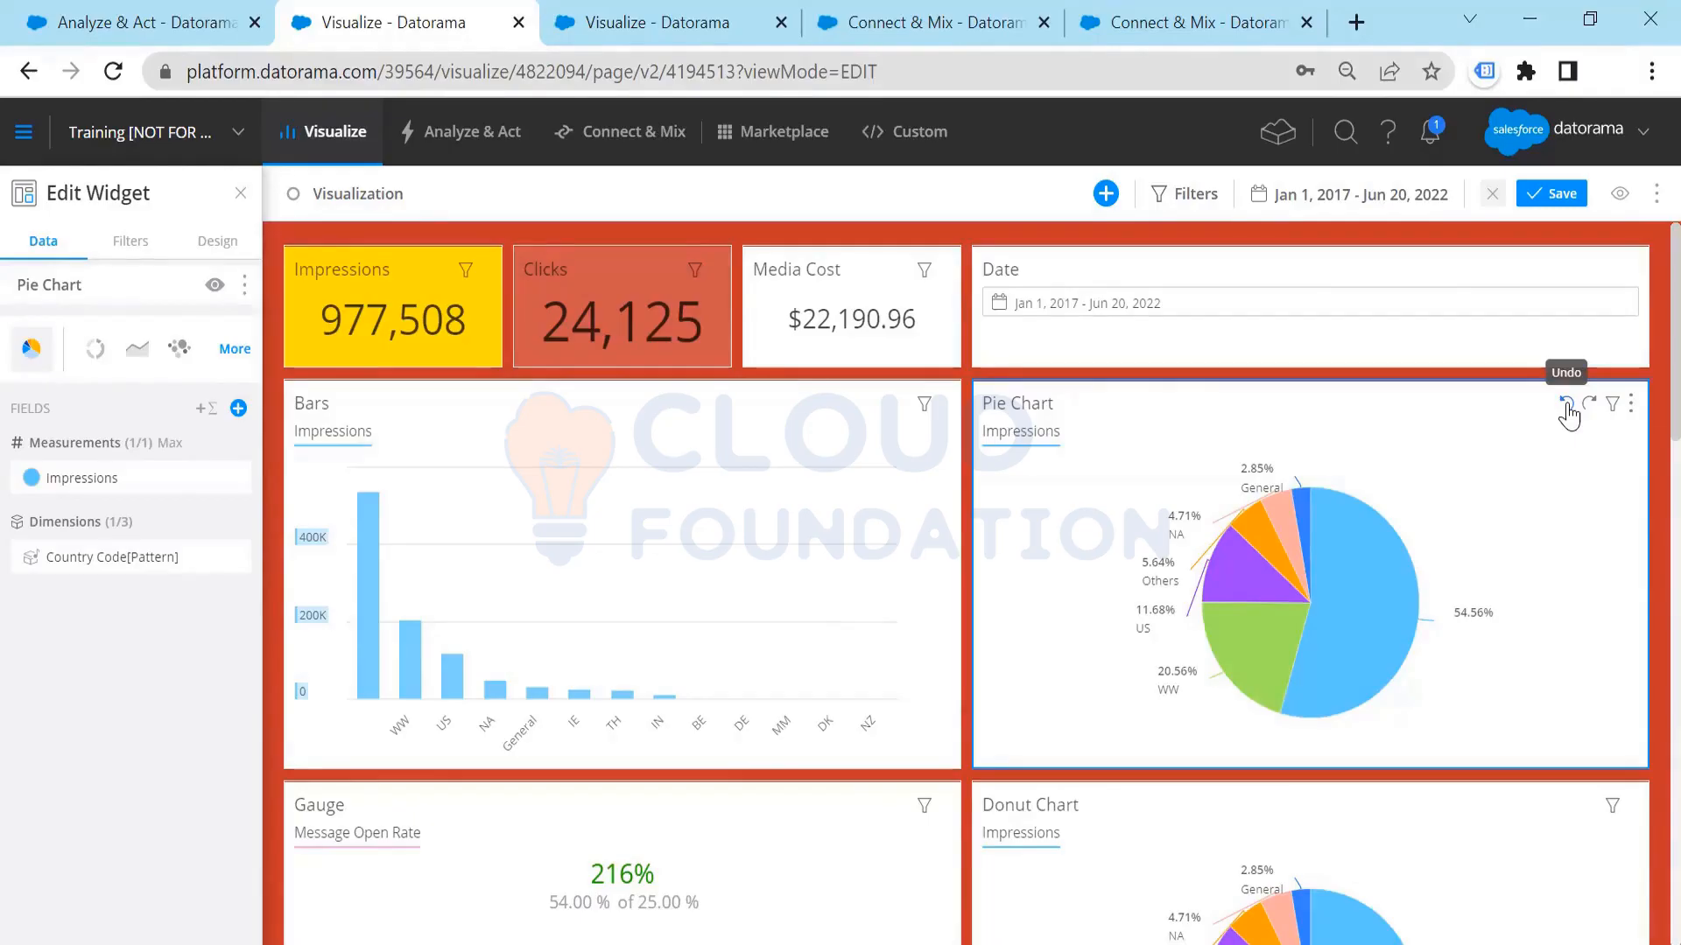
# Step: Examine the Gauge widget's goal settings and value, plus the Donut Chart, Bubbles and World widgets further down the page
pyautogui.scroll(-8, 1436, 499)
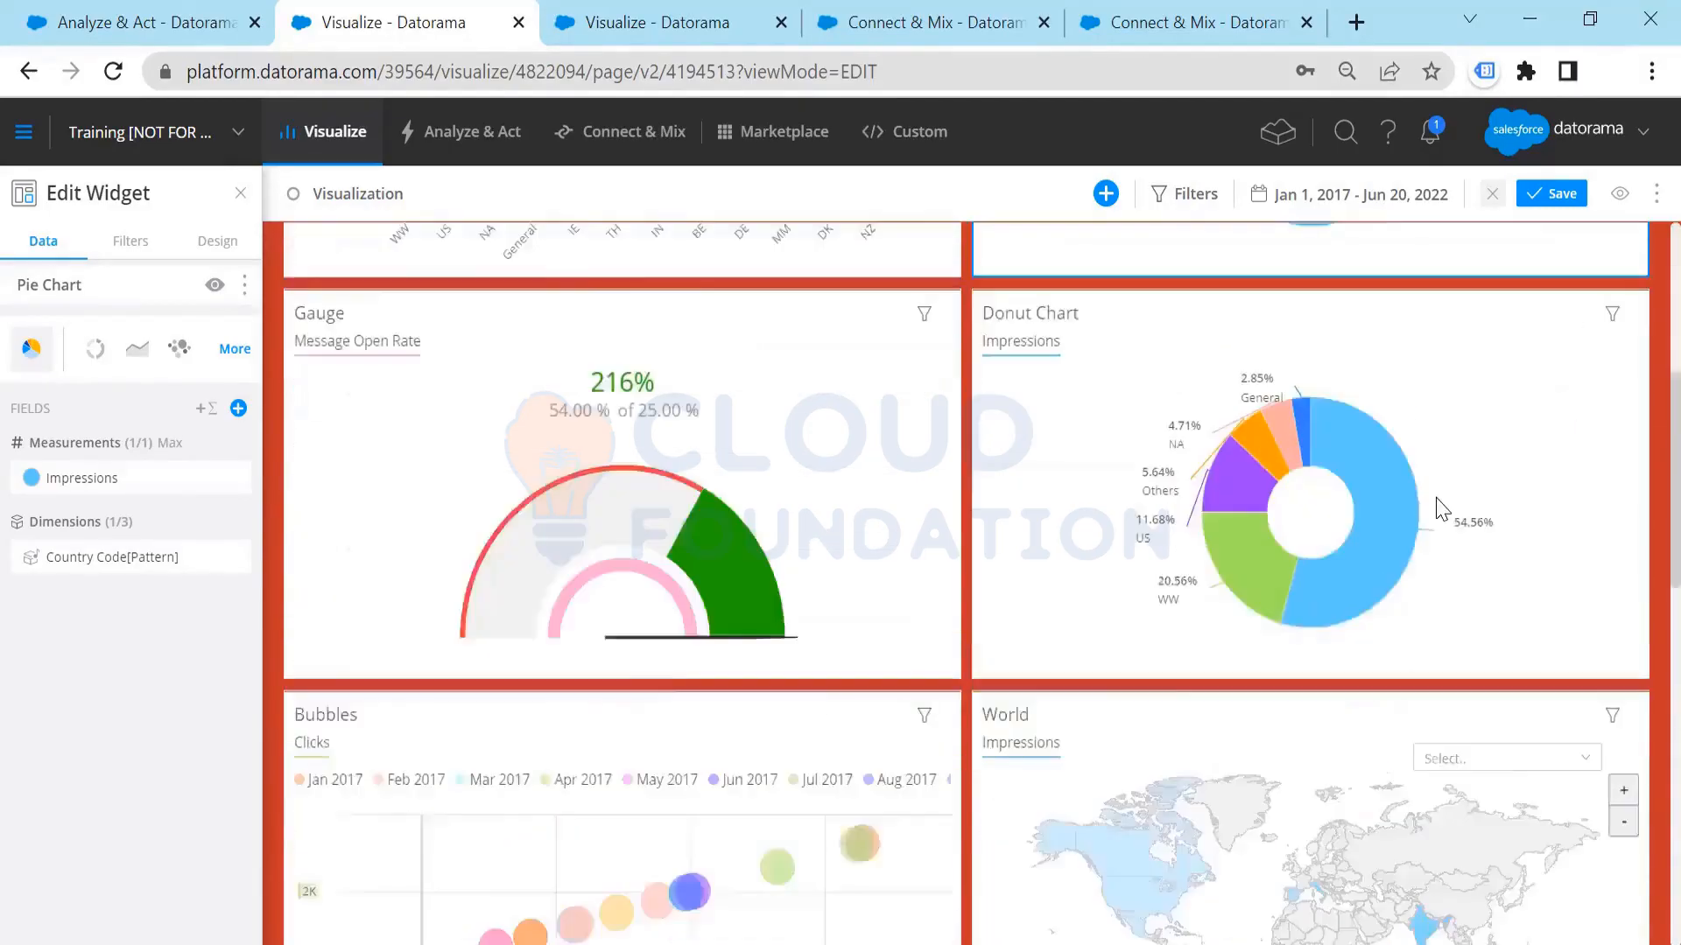
pyautogui.scroll(1, 1442, 510)
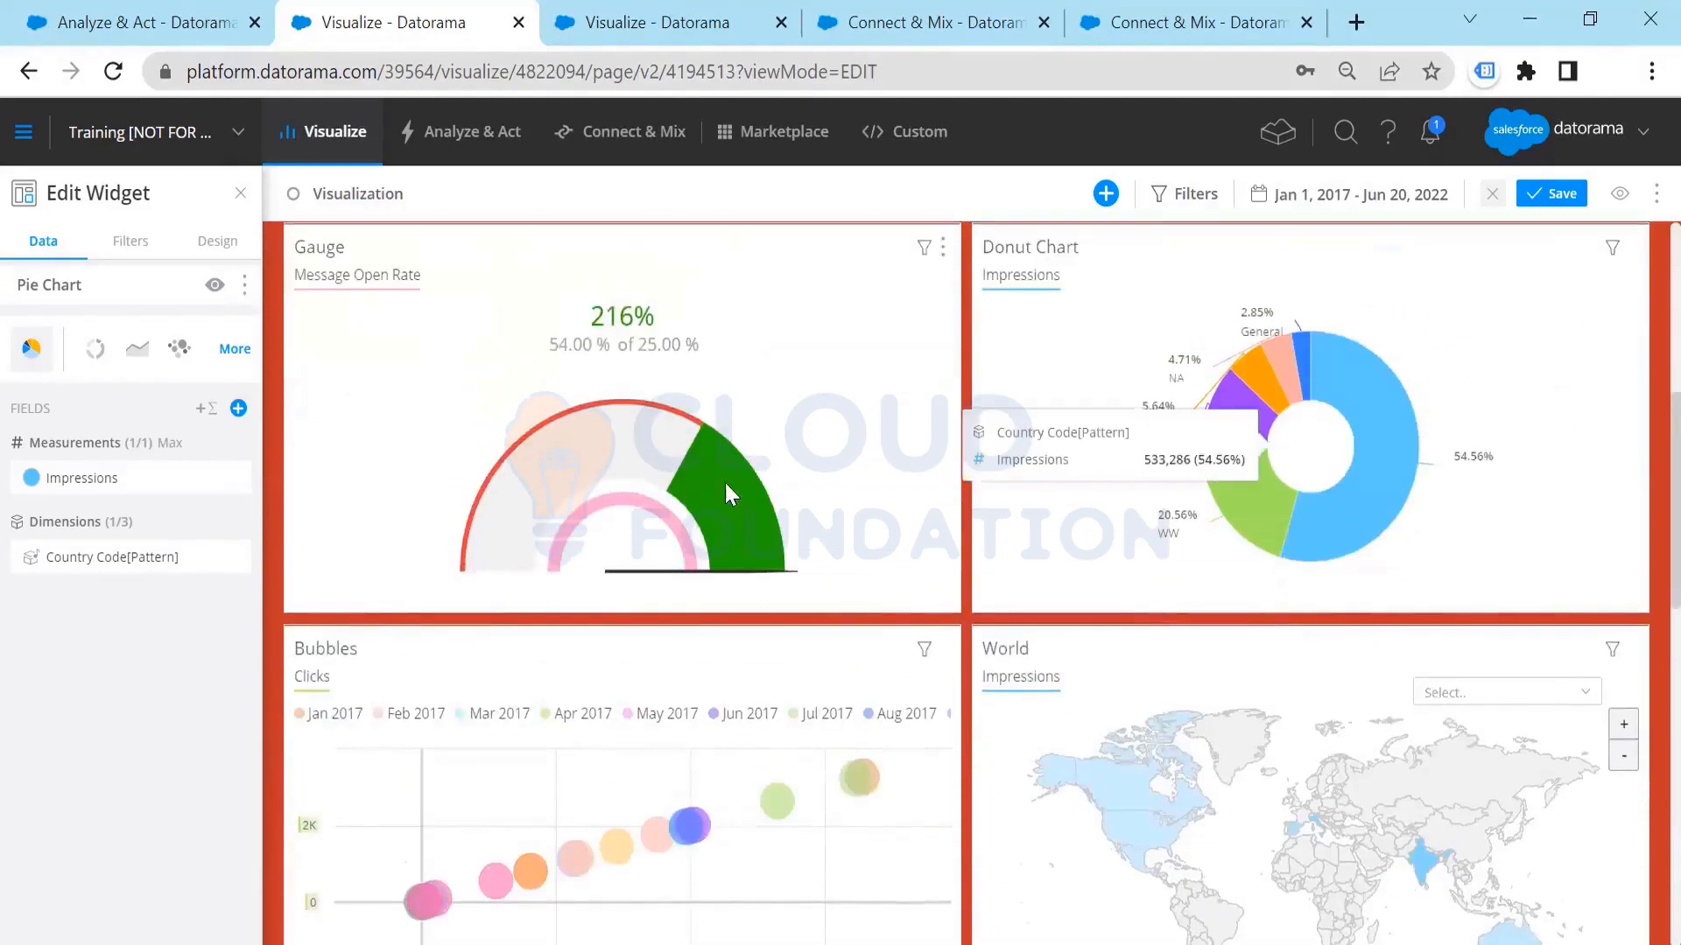
pyautogui.click(722, 256)
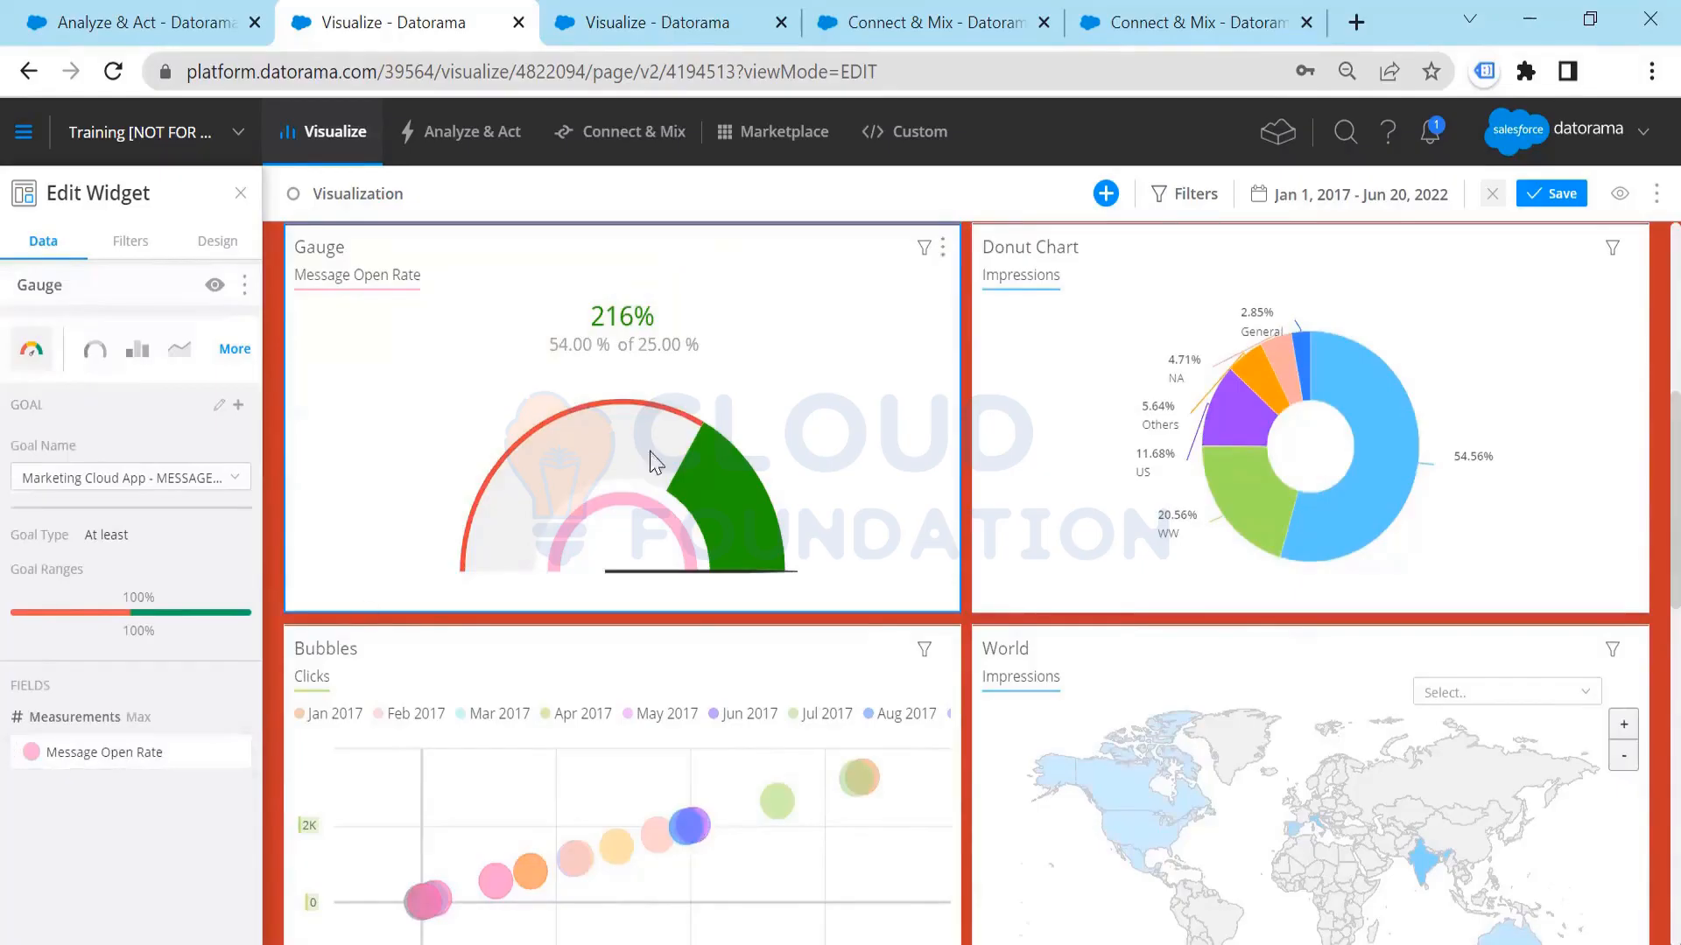
pyautogui.moveTo(604, 316); pyautogui.dragTo(686, 318)
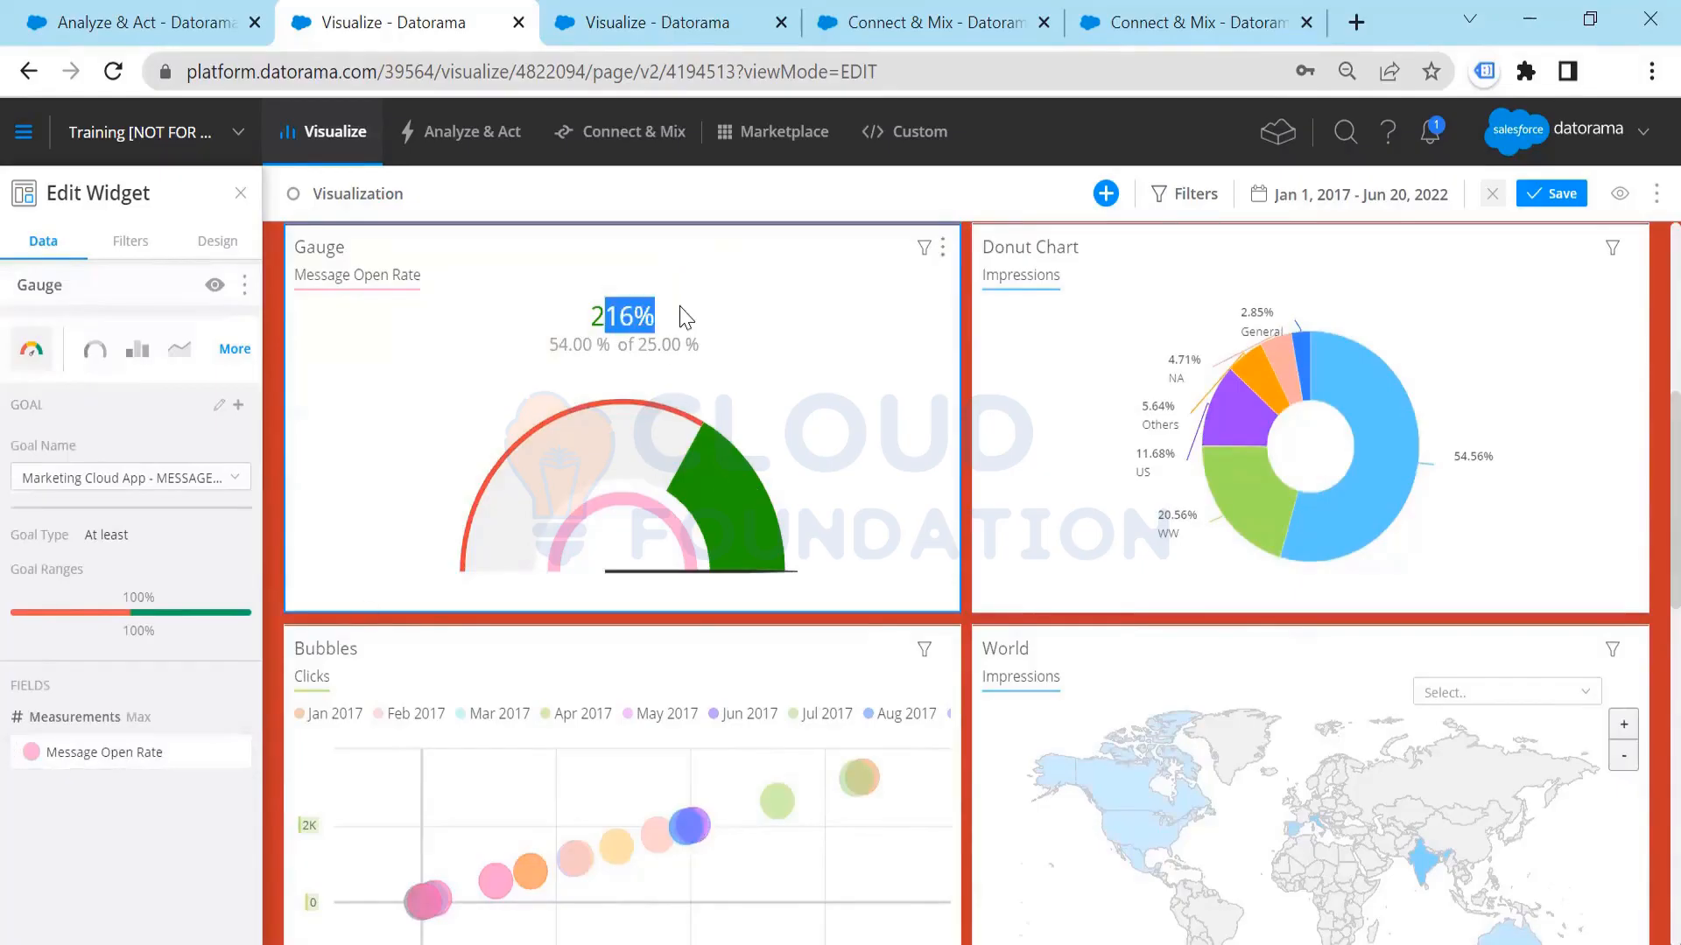
pyautogui.click(718, 319)
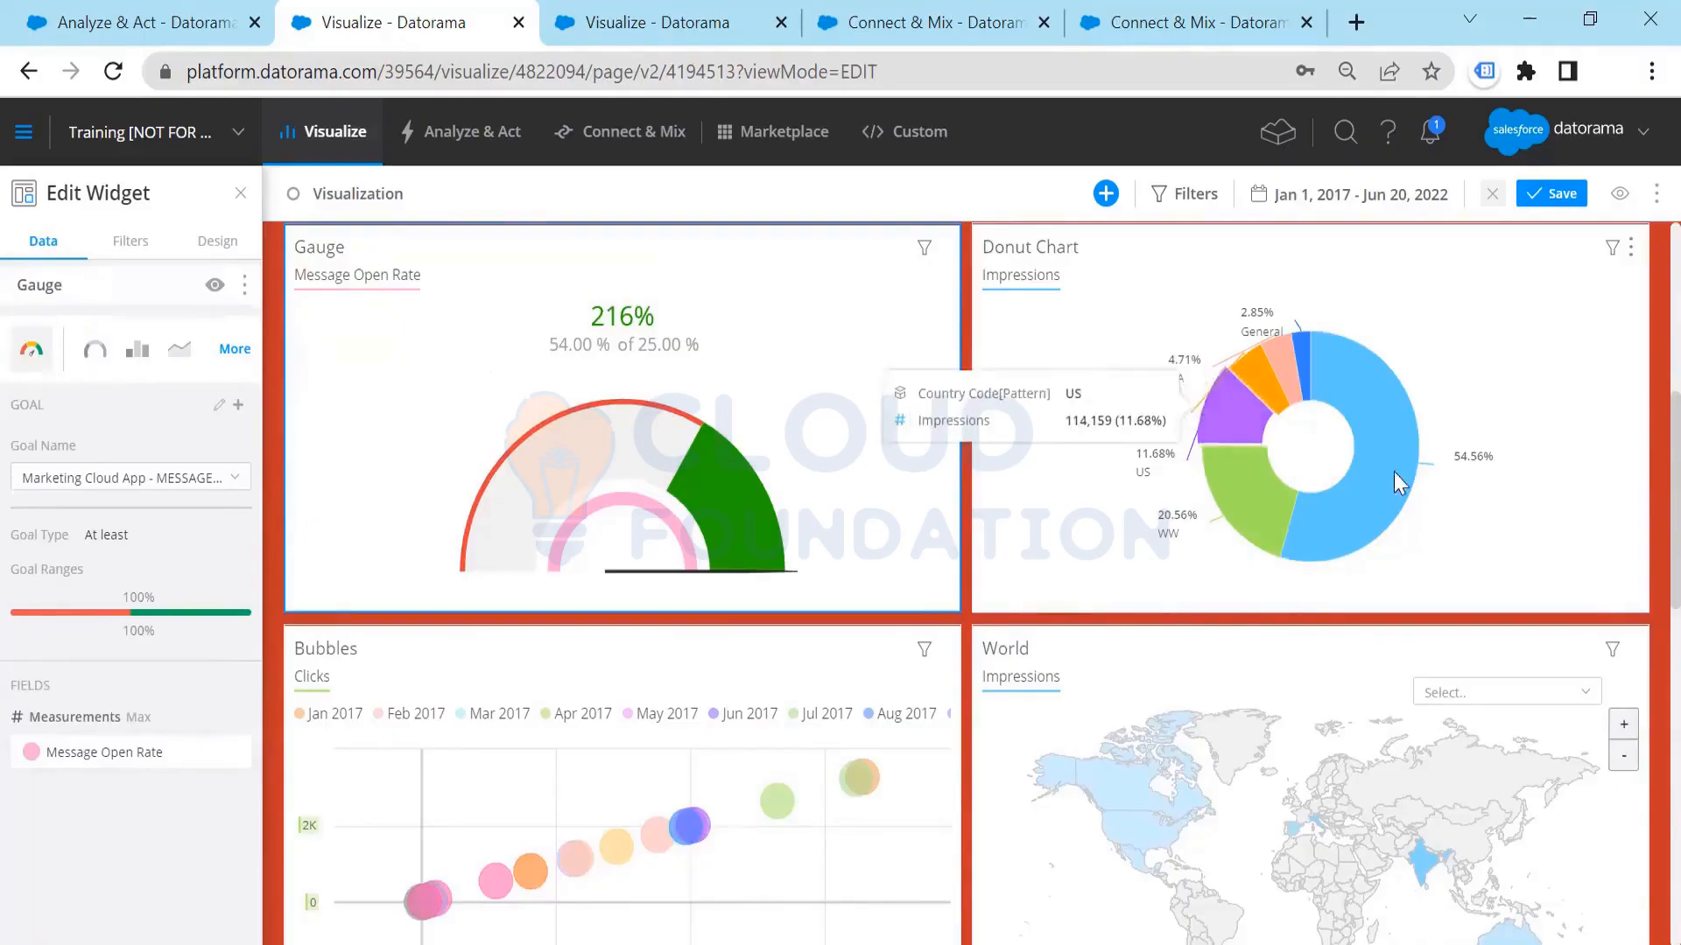
pyautogui.scroll(-1, 1068, 467)
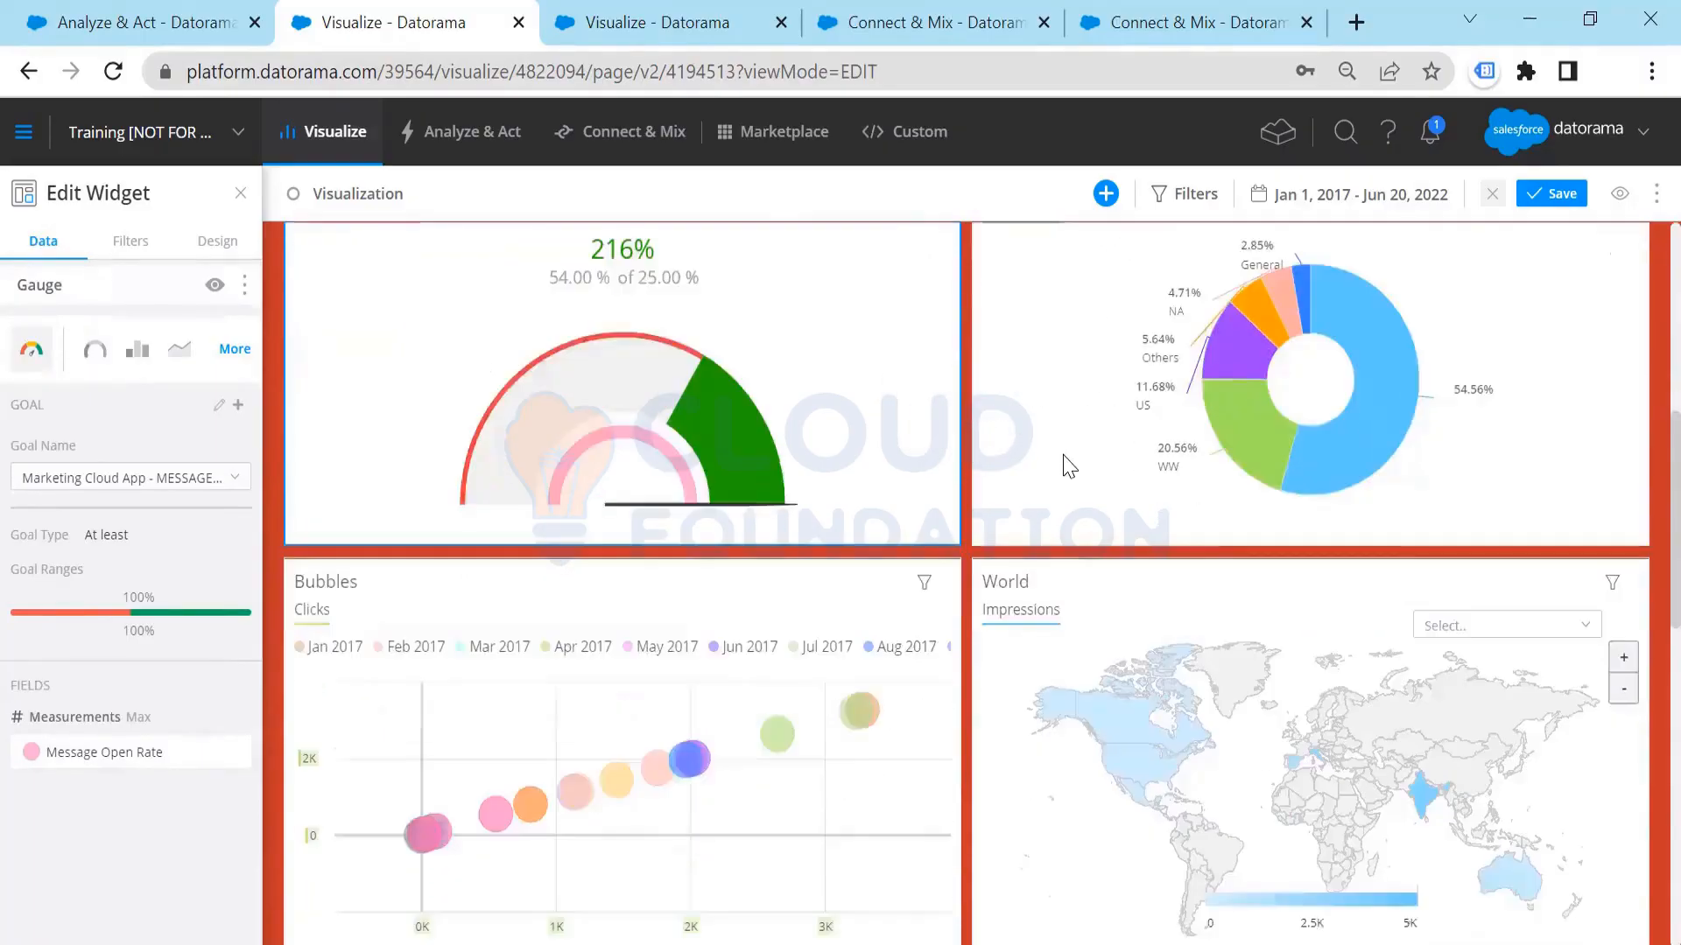
pyautogui.scroll(-4, 1068, 467)
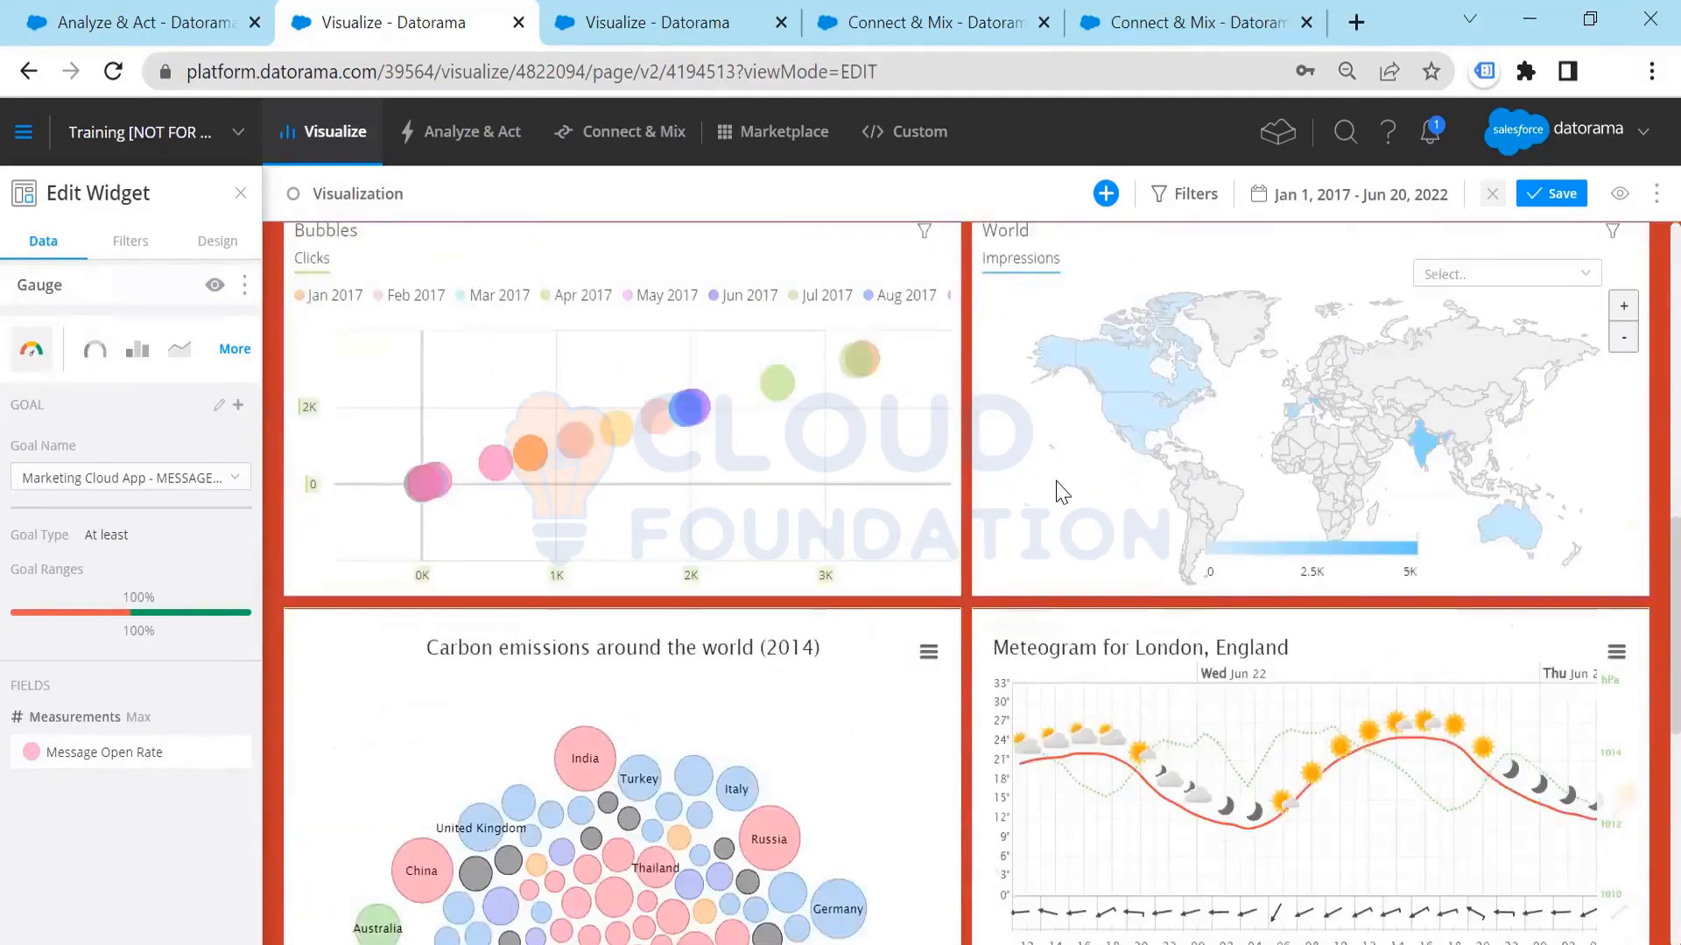
# Step: Examine the Bubbles and World widgets, plus the carbon emissions, London meteogram and wind rose charts further down the page
pyautogui.scroll(1, 822, 479)
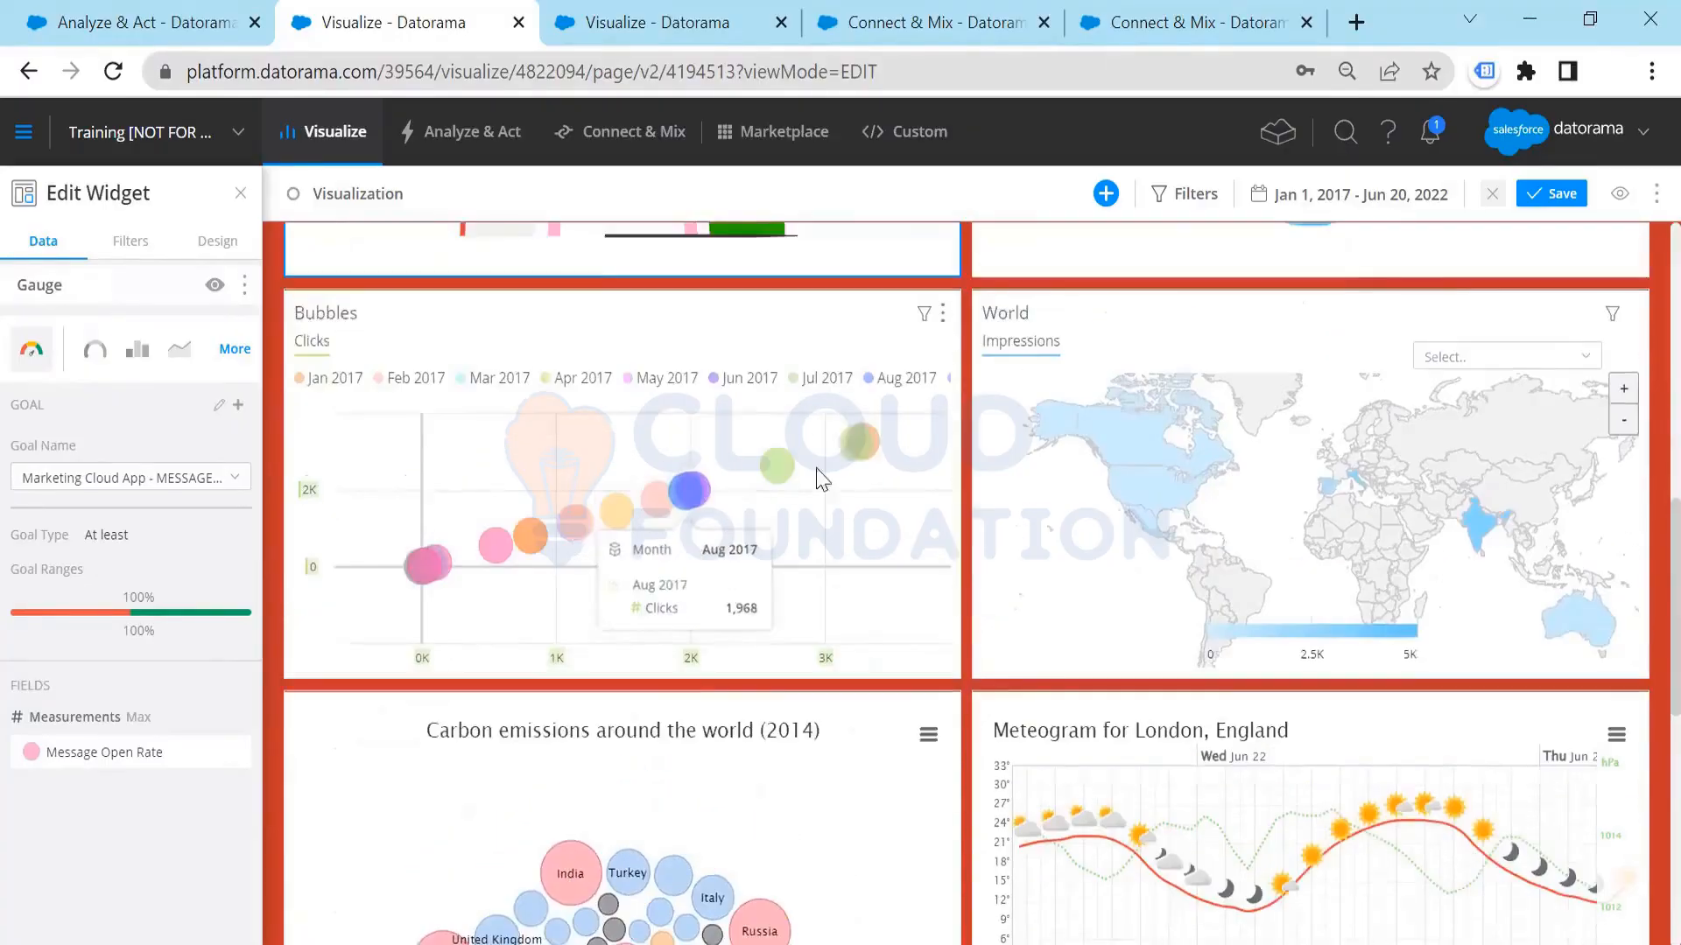
pyautogui.scroll(1, 821, 479)
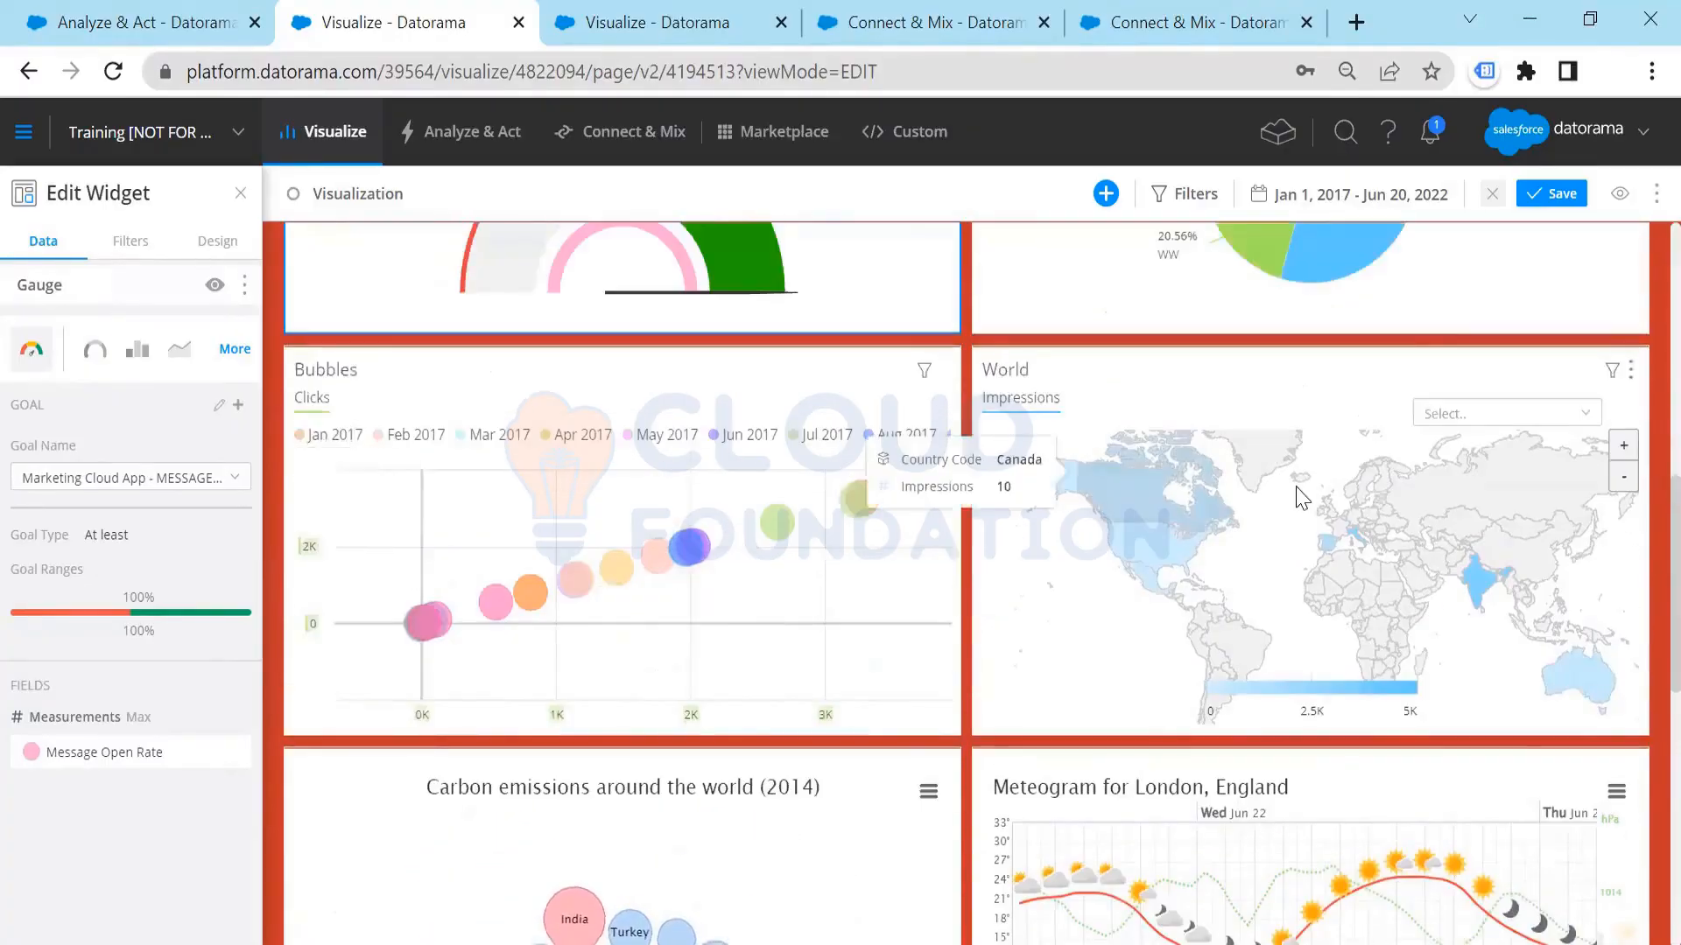
pyautogui.scroll(-2, 1589, 492)
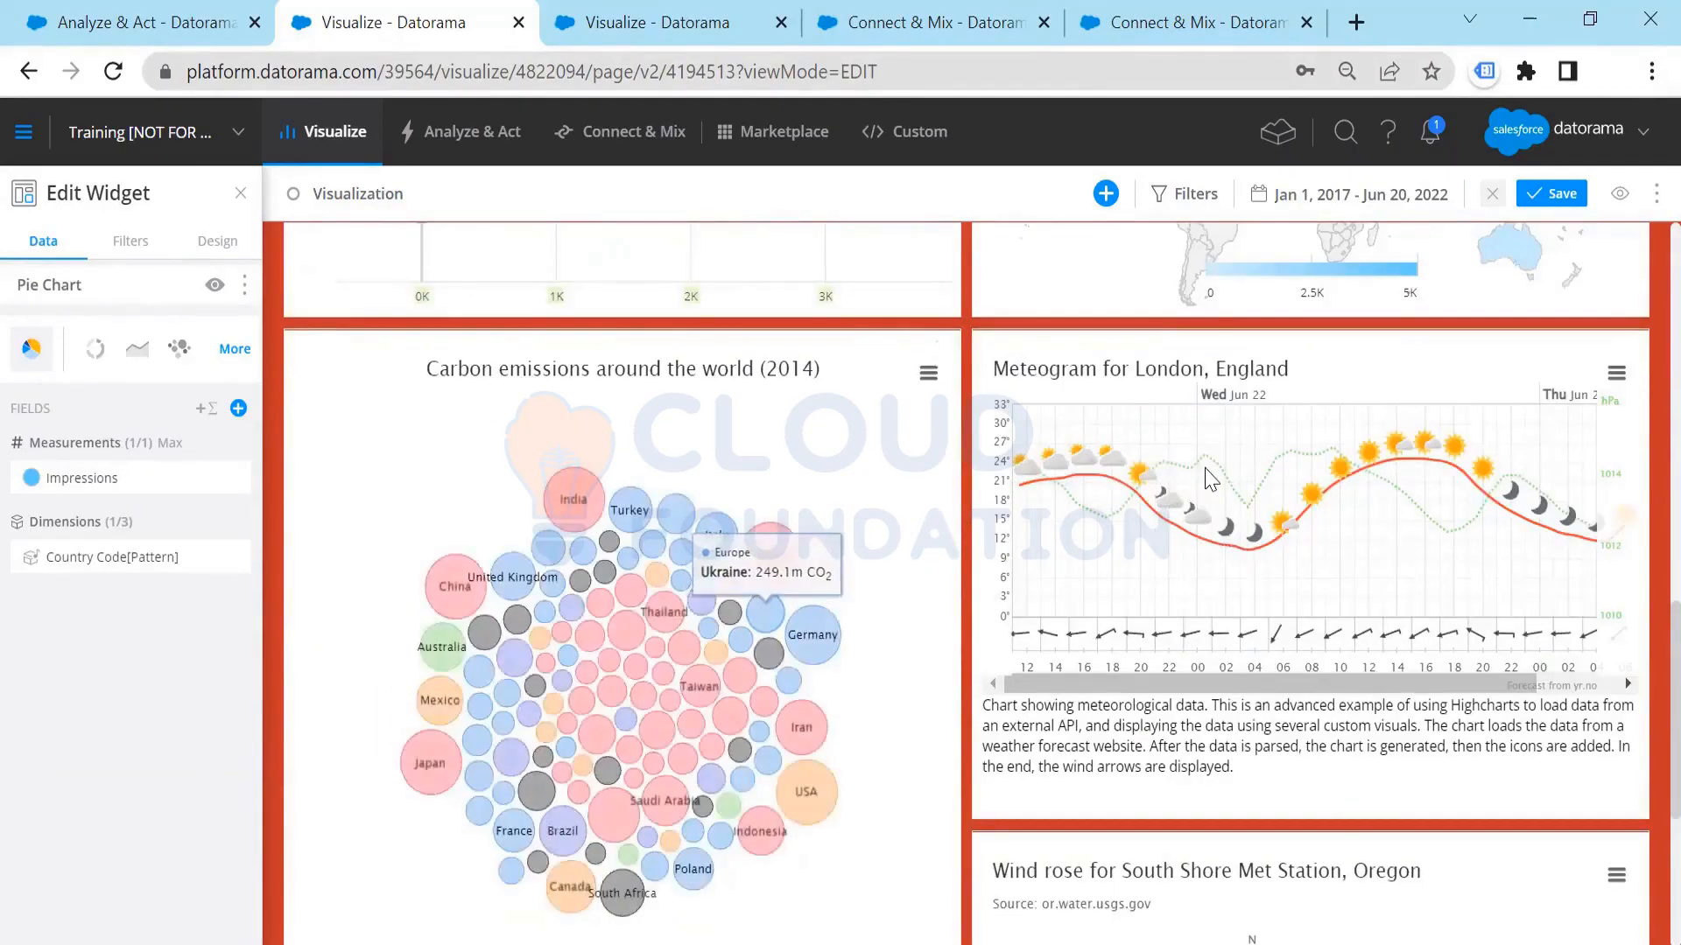
pyautogui.scroll(4, 1217, 525)
pyautogui.scroll(-2, 1226, 801)
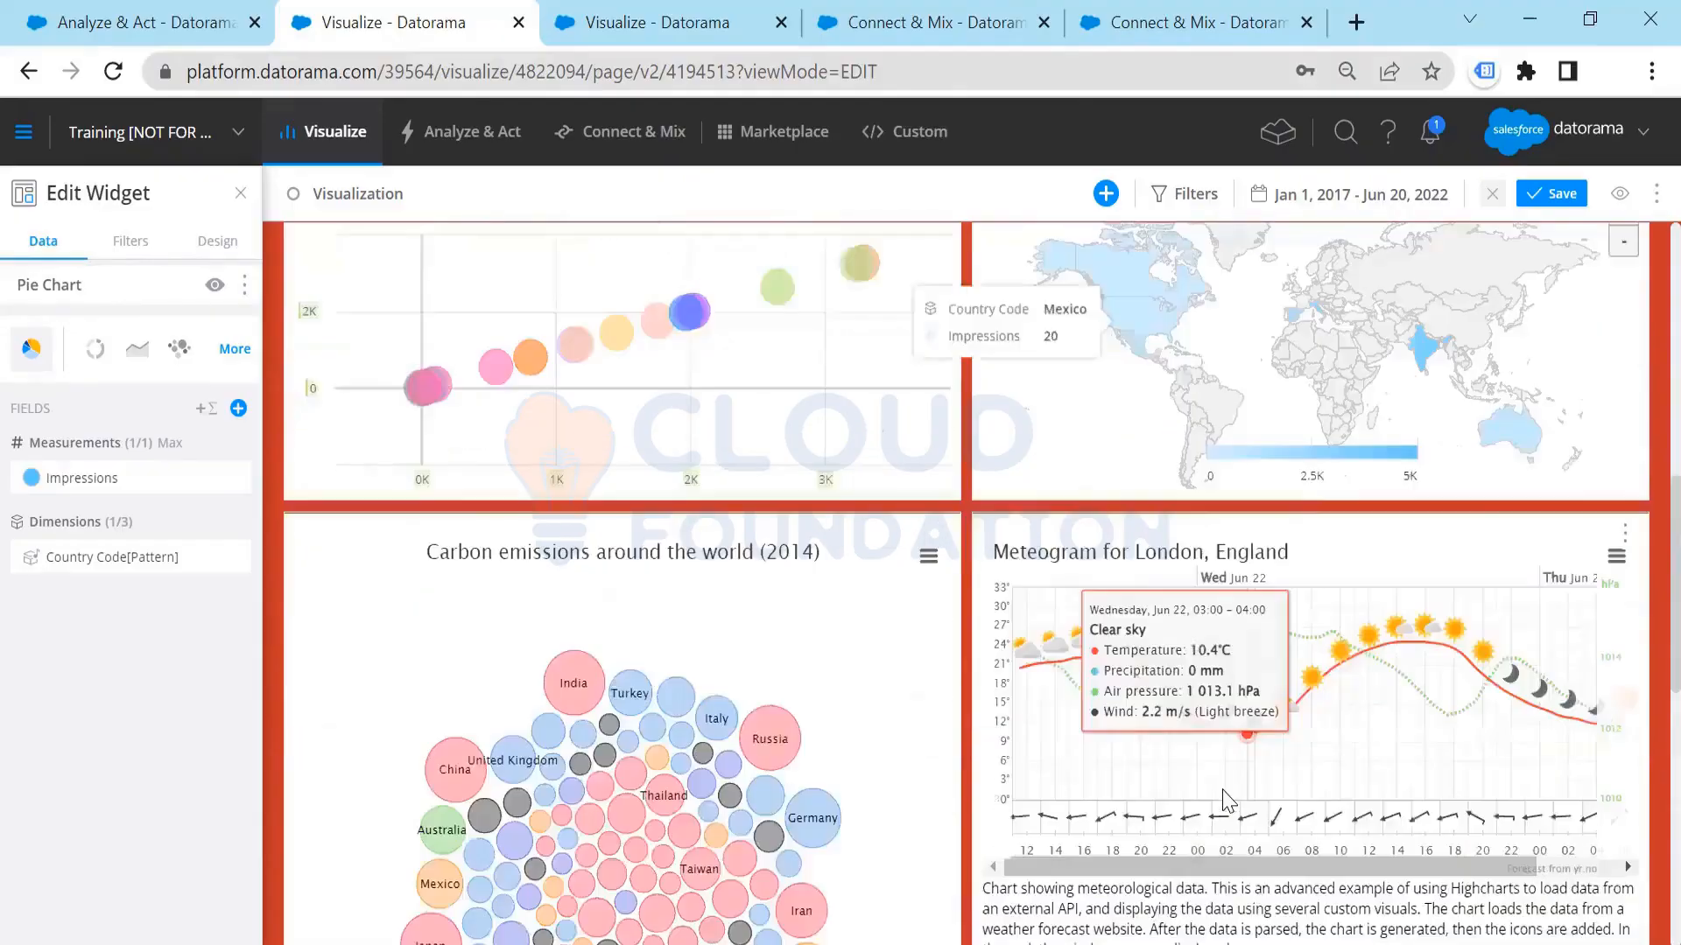
pyautogui.scroll(-5, 1225, 801)
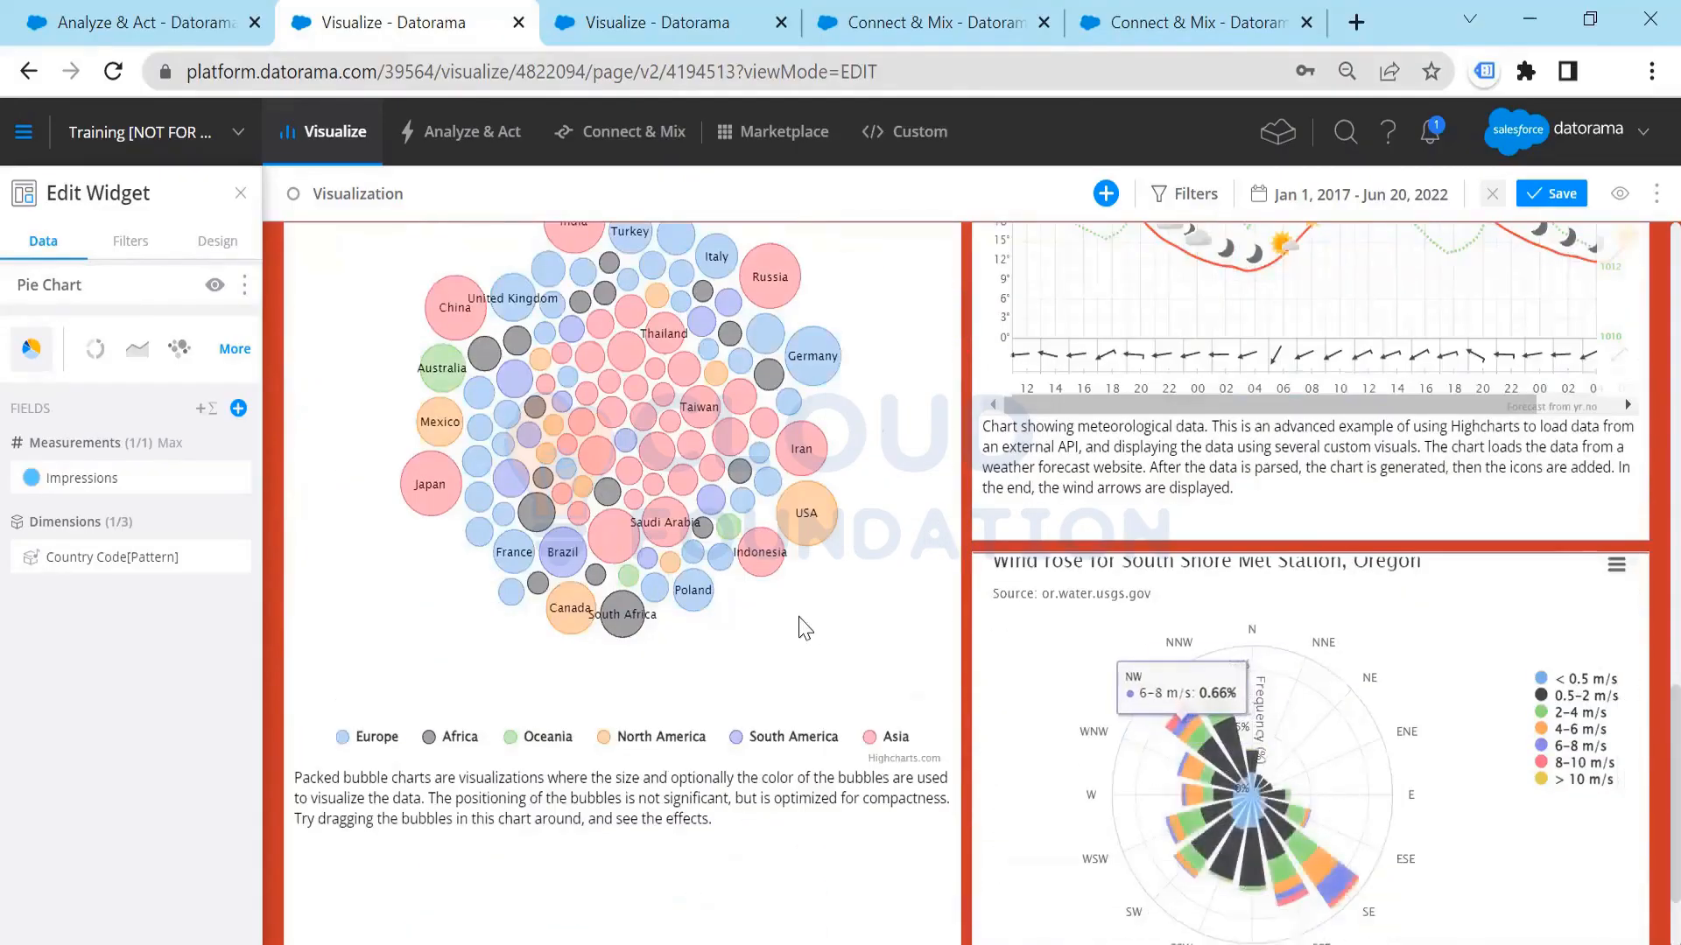
pyautogui.scroll(5, 770, 631)
pyautogui.scroll(-5, 814, 487)
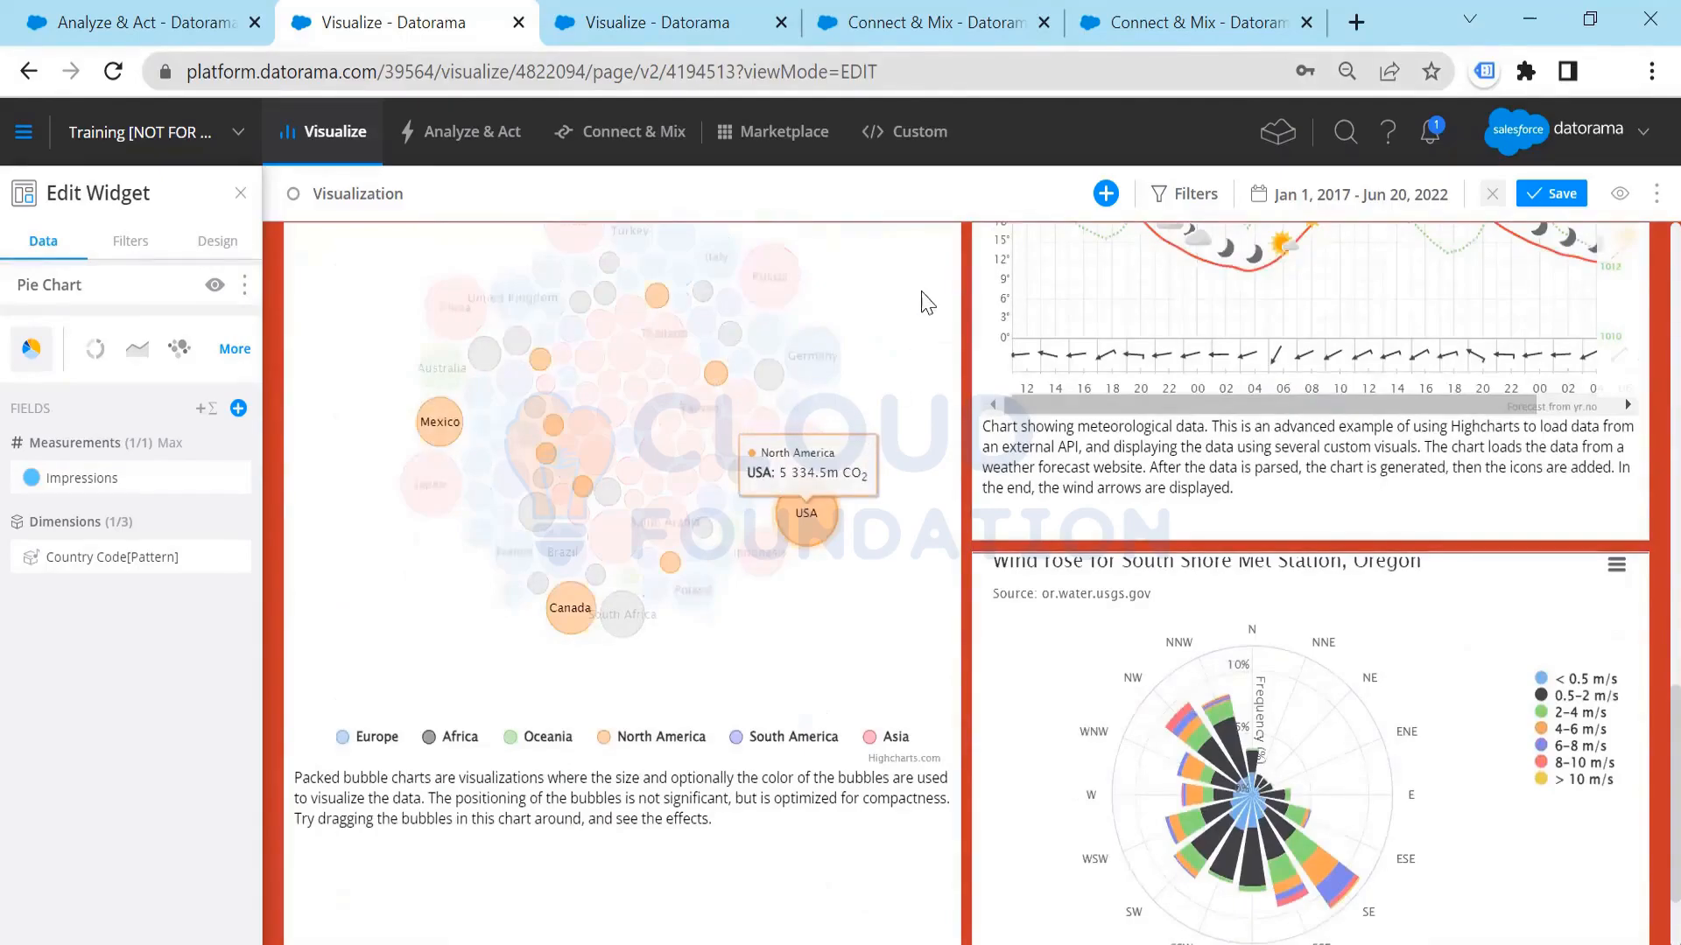
pyautogui.scroll(3, 823, 412)
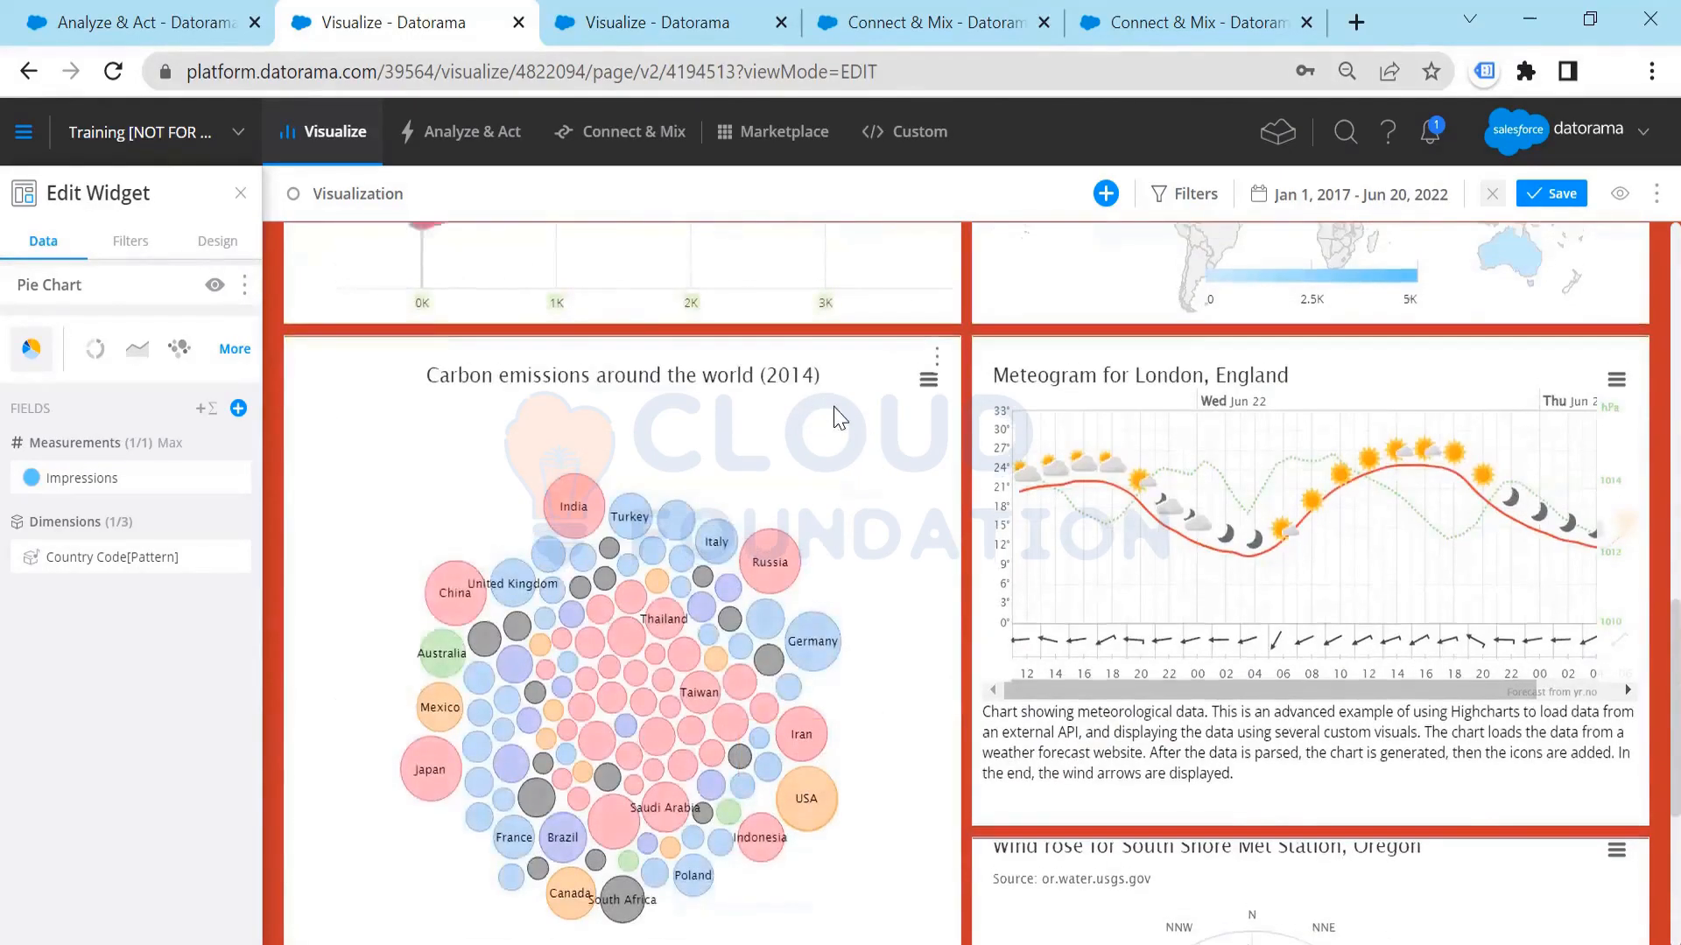
pyautogui.scroll(5, 830, 413)
pyautogui.scroll(-4, 836, 417)
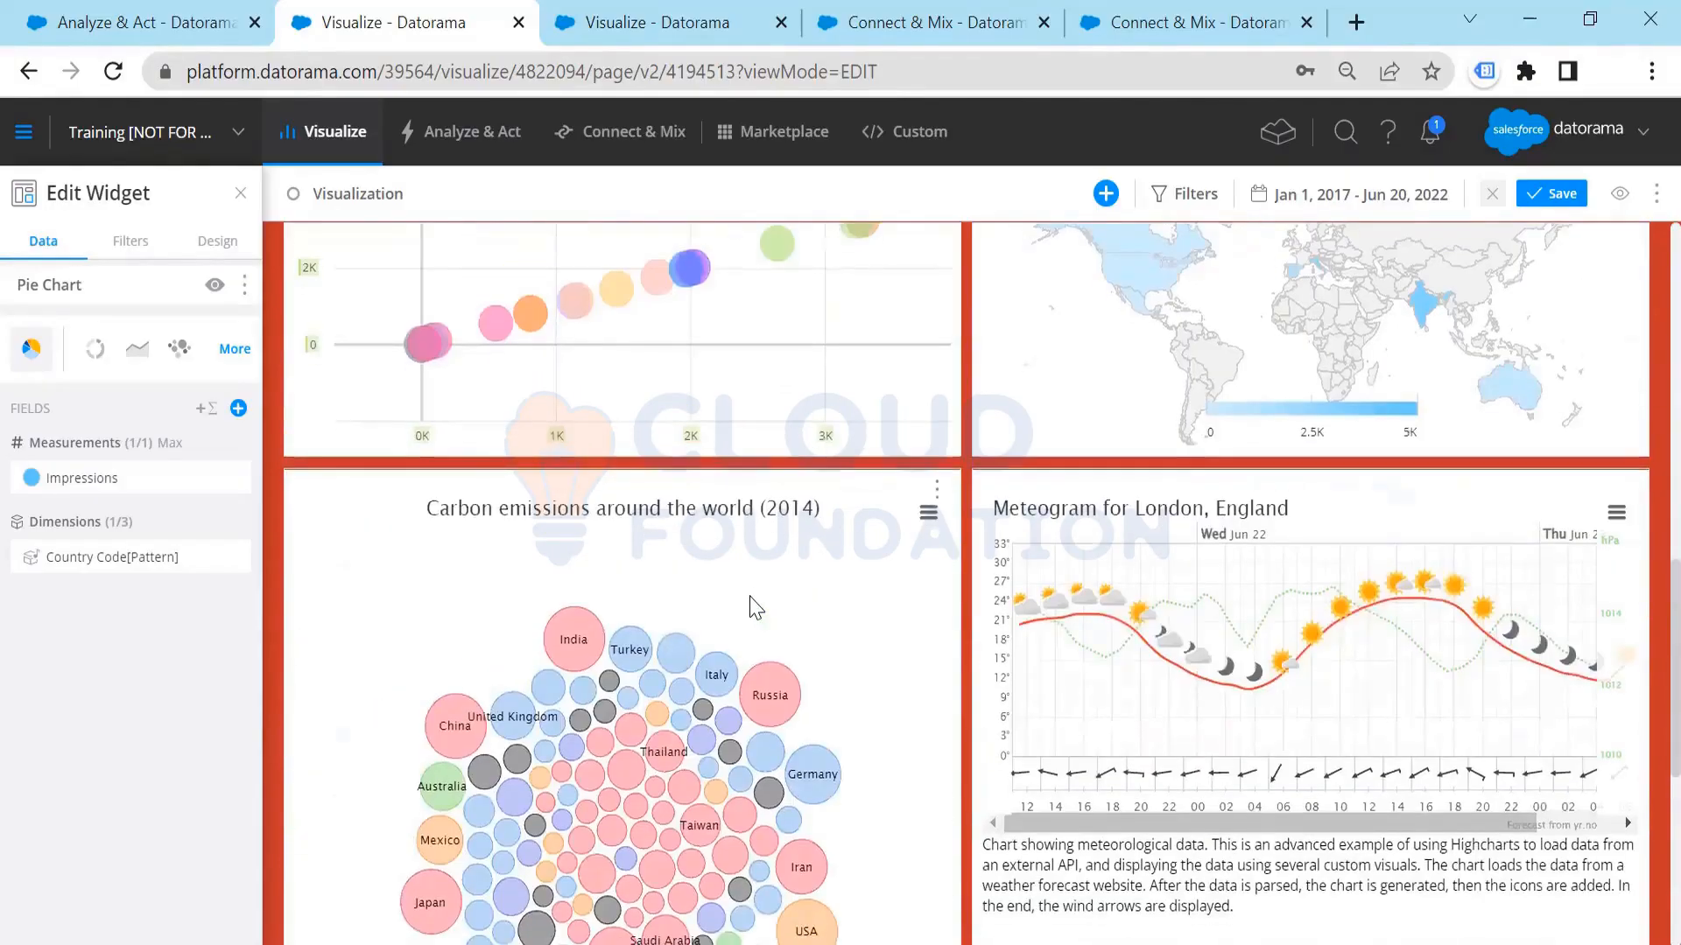
# Step: Open the carbon emissions widget in the Custom Widget Editor and examine the Europe series data in its JavaScript
pyautogui.click(887, 488)
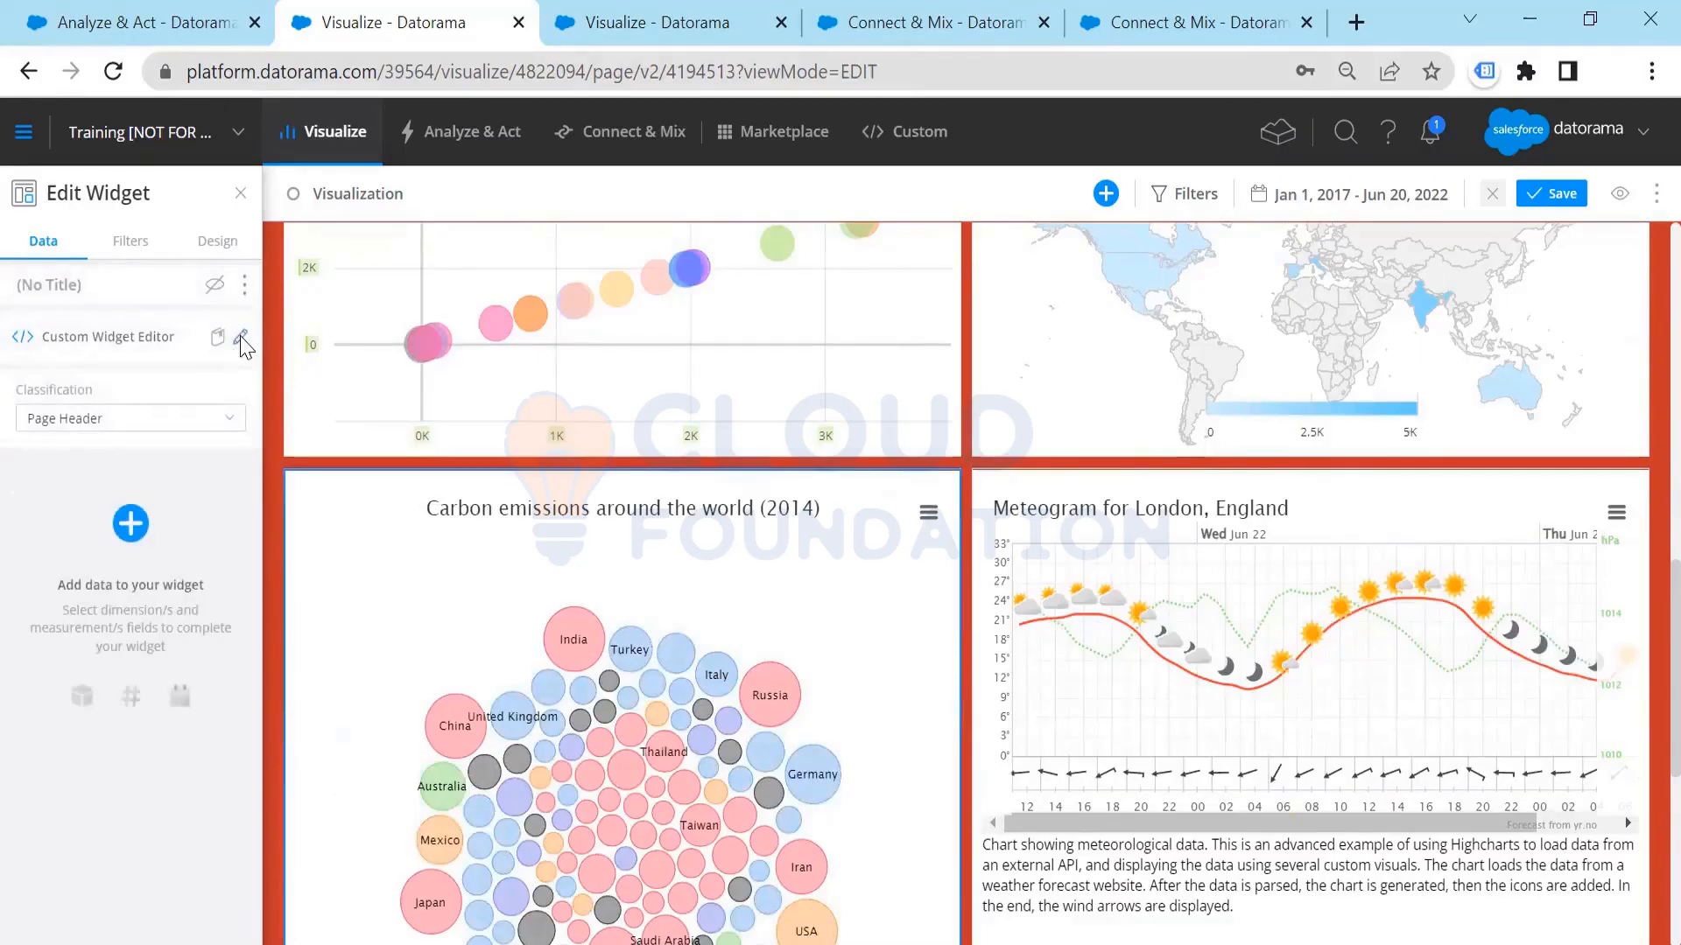
pyautogui.click(242, 340)
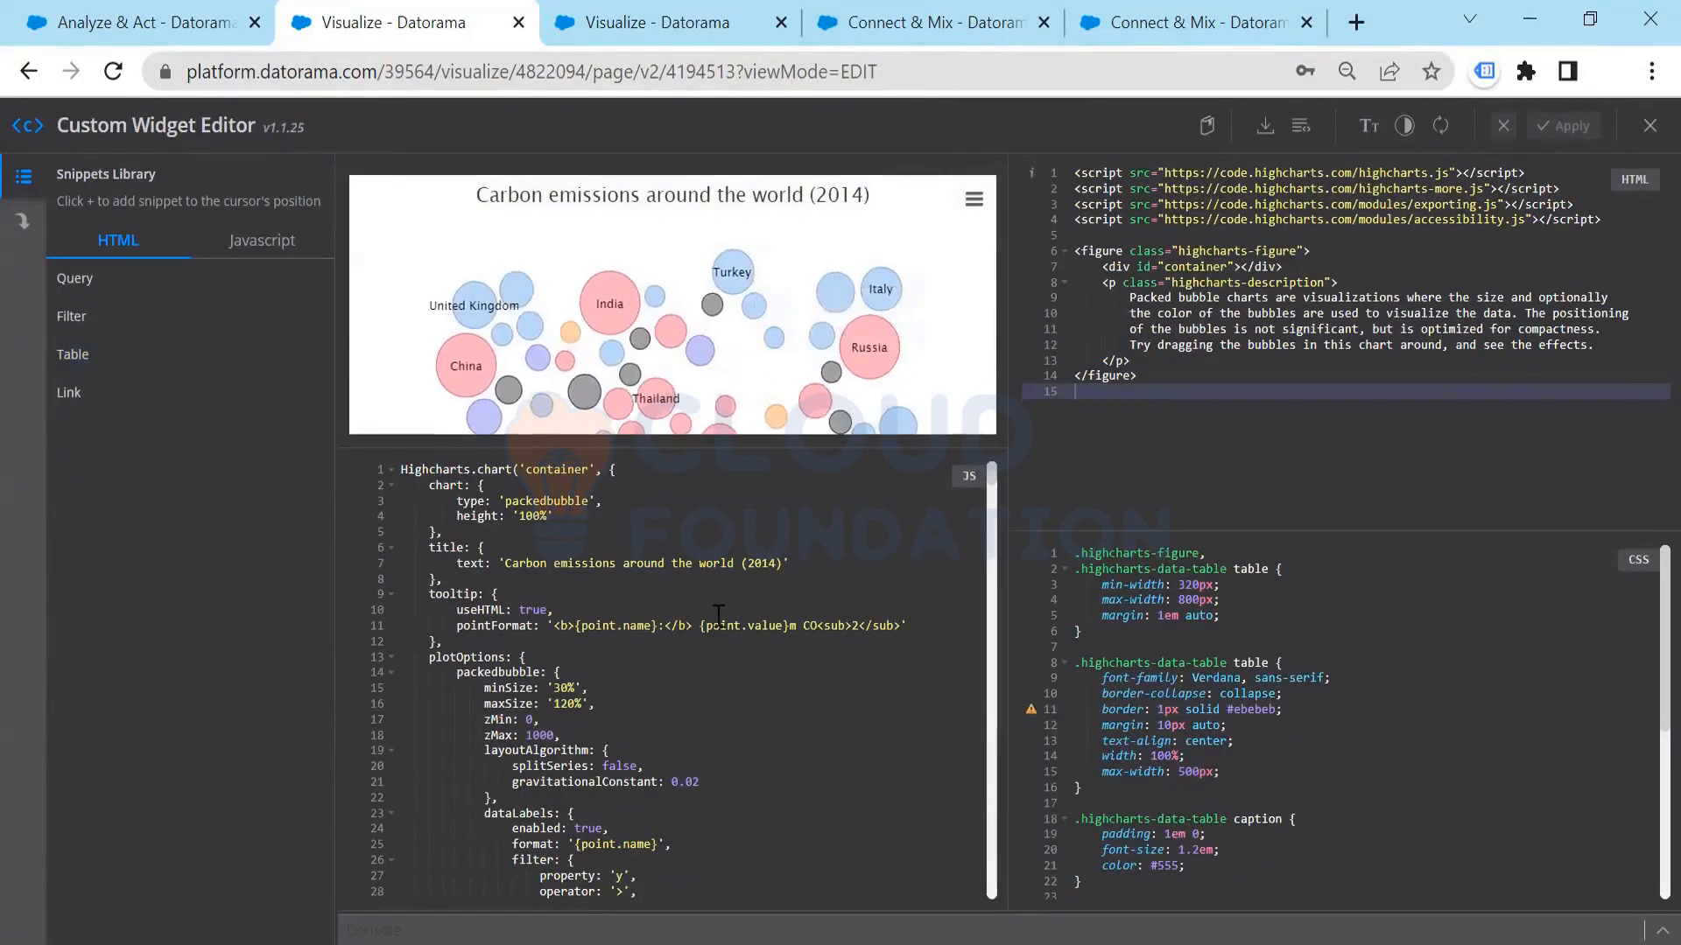
pyautogui.scroll(-5, 718, 616)
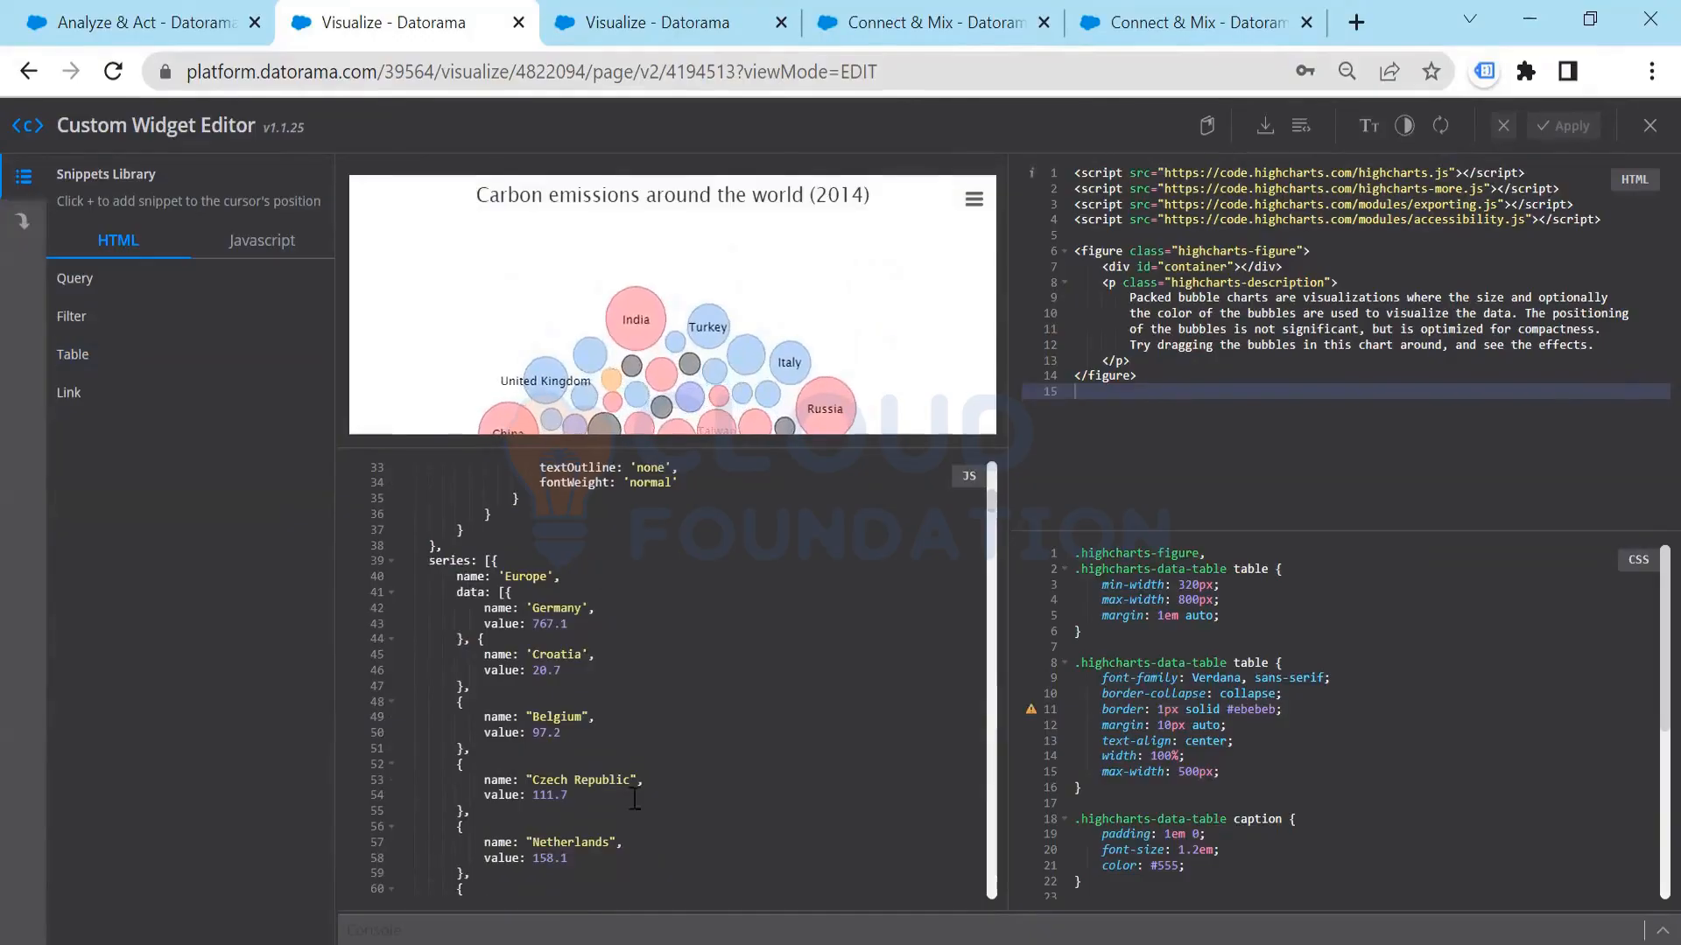
pyautogui.moveTo(501, 561); pyautogui.dragTo(638, 862)
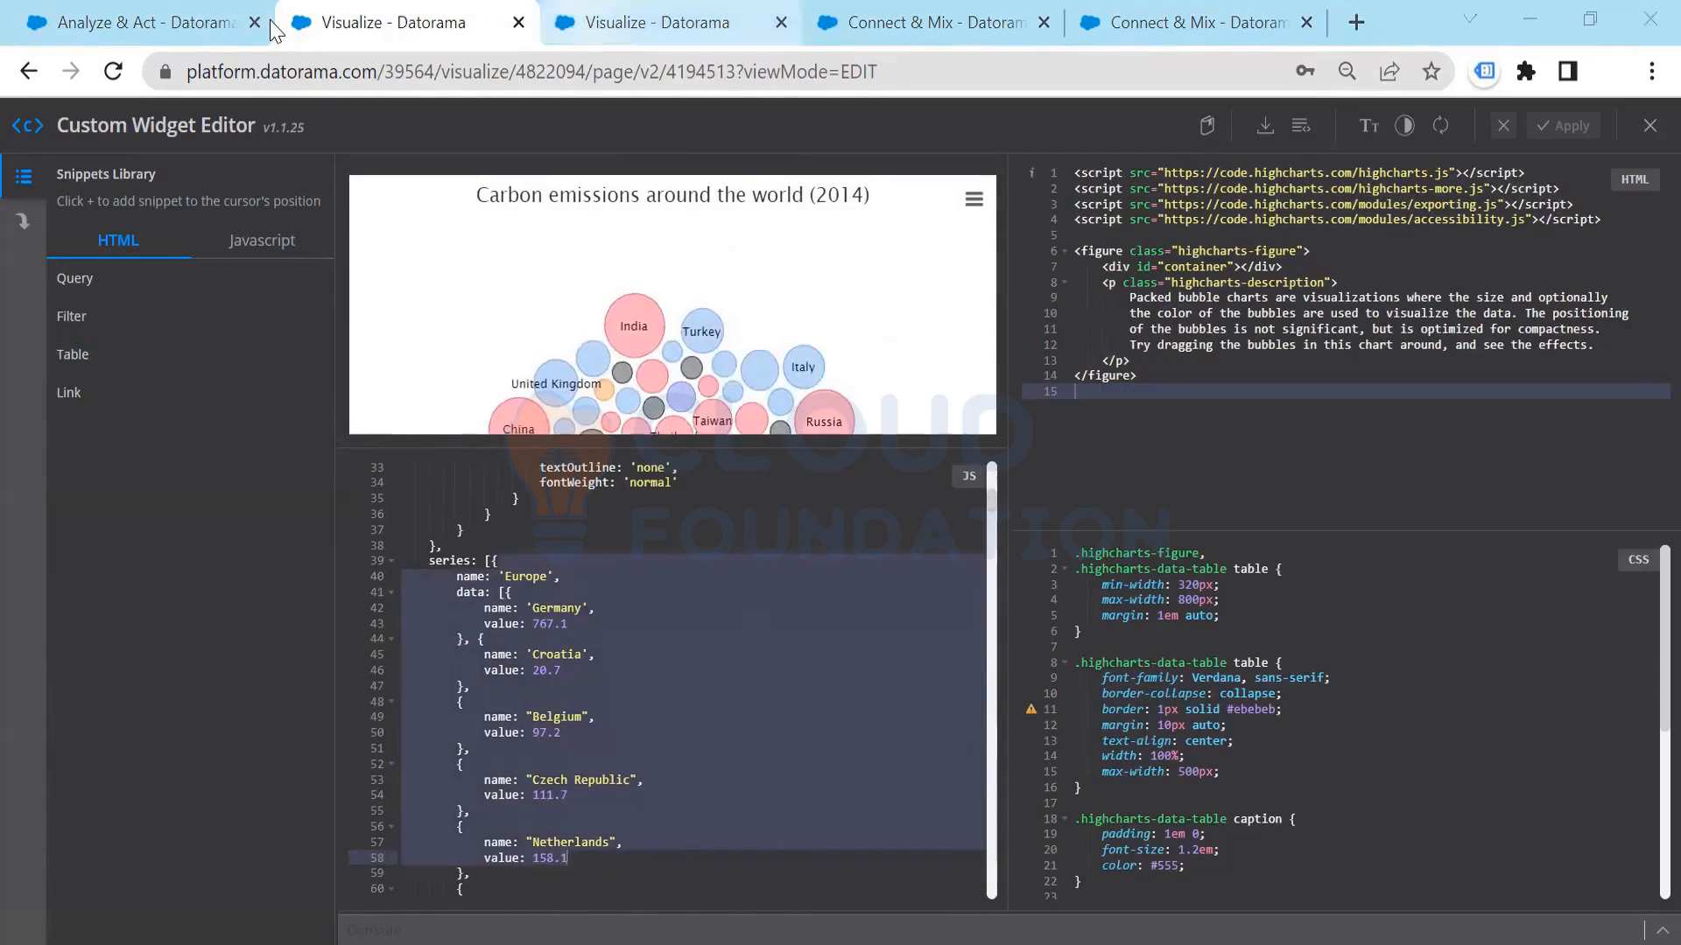
# Step: Put the Visualization page in the other browser tab into edit mode and open the choices for adding a widget
pyautogui.hotkey('ctrl', 'Tab')
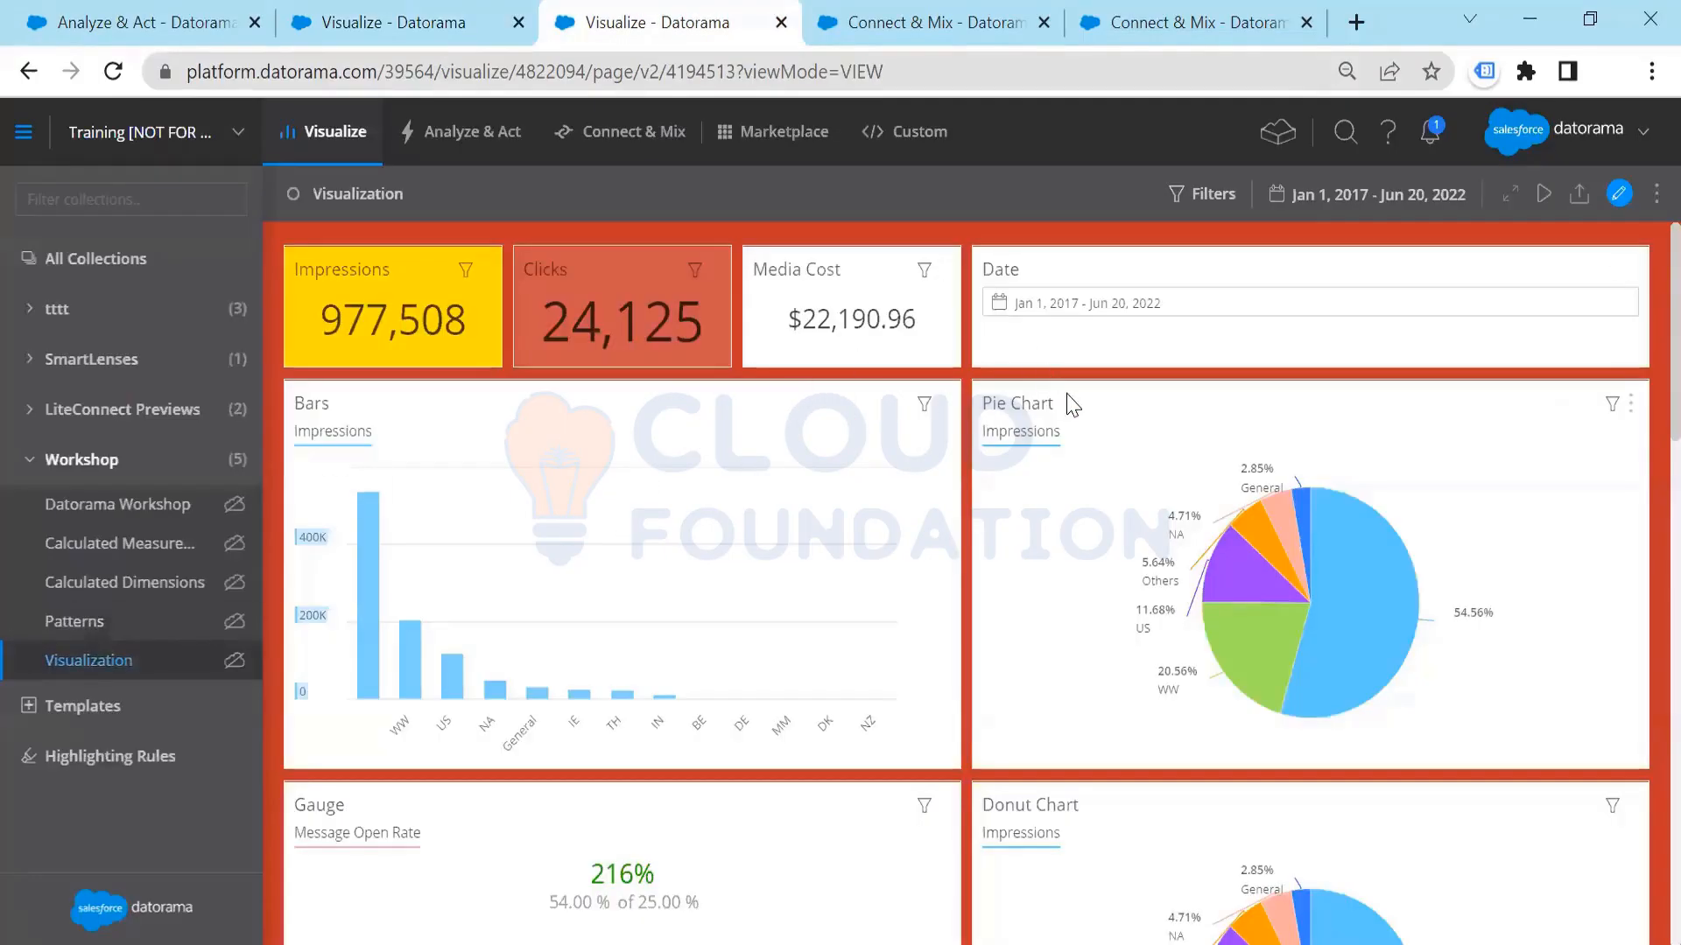
pyautogui.click(1619, 193)
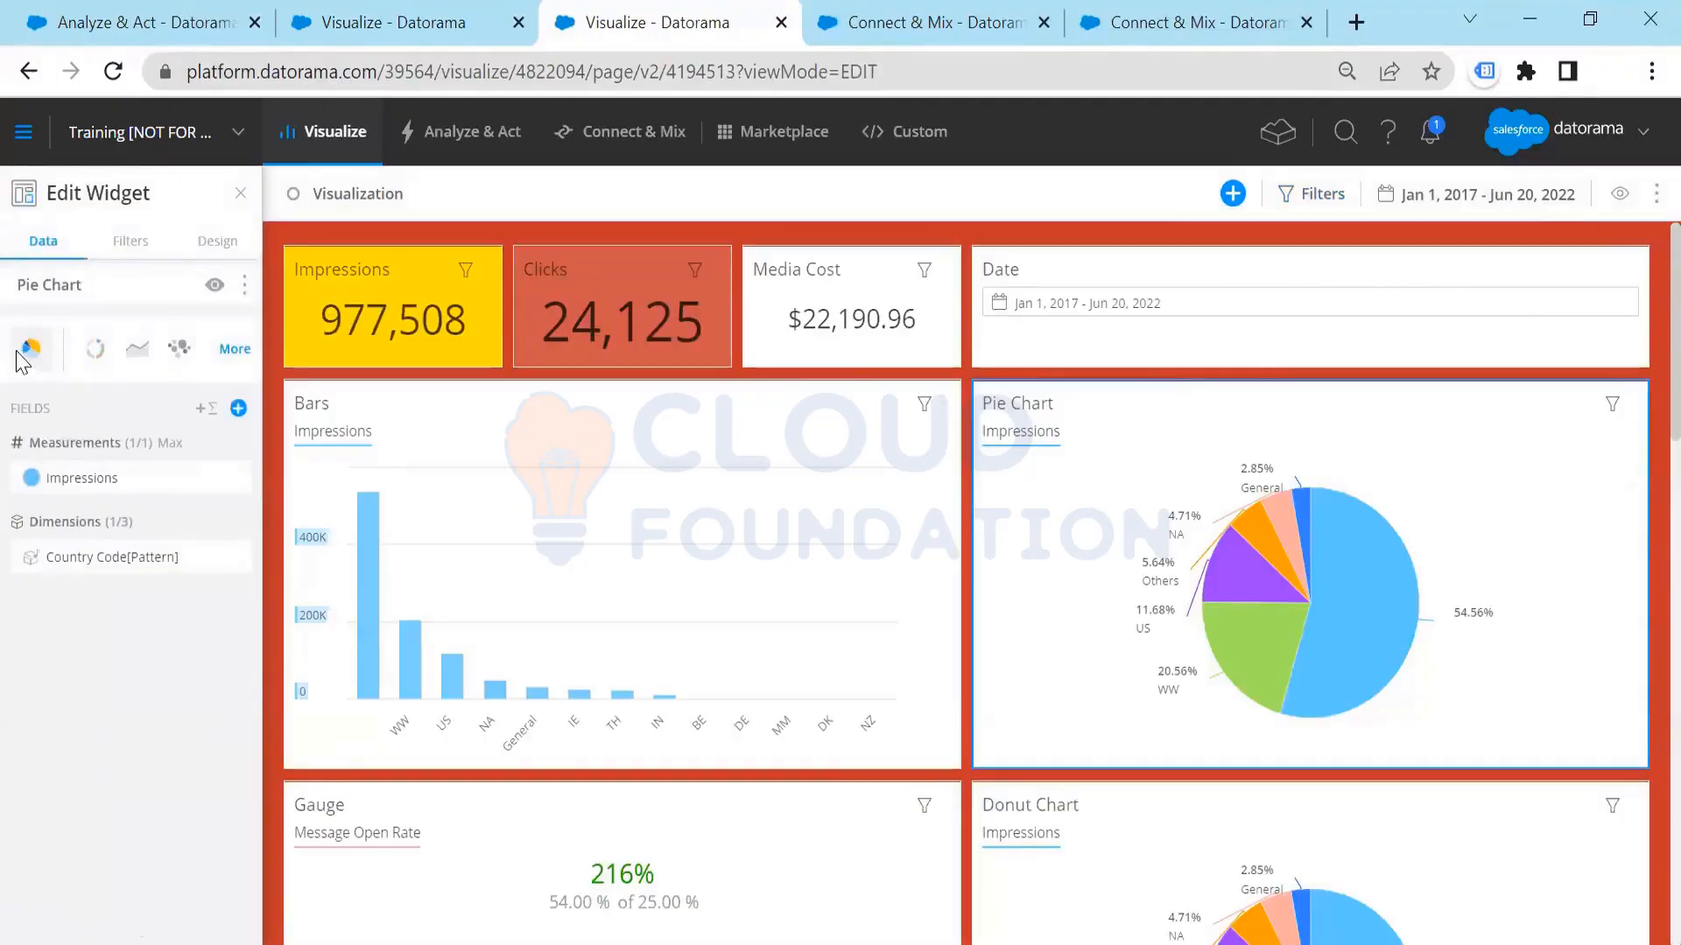
pyautogui.click(1231, 196)
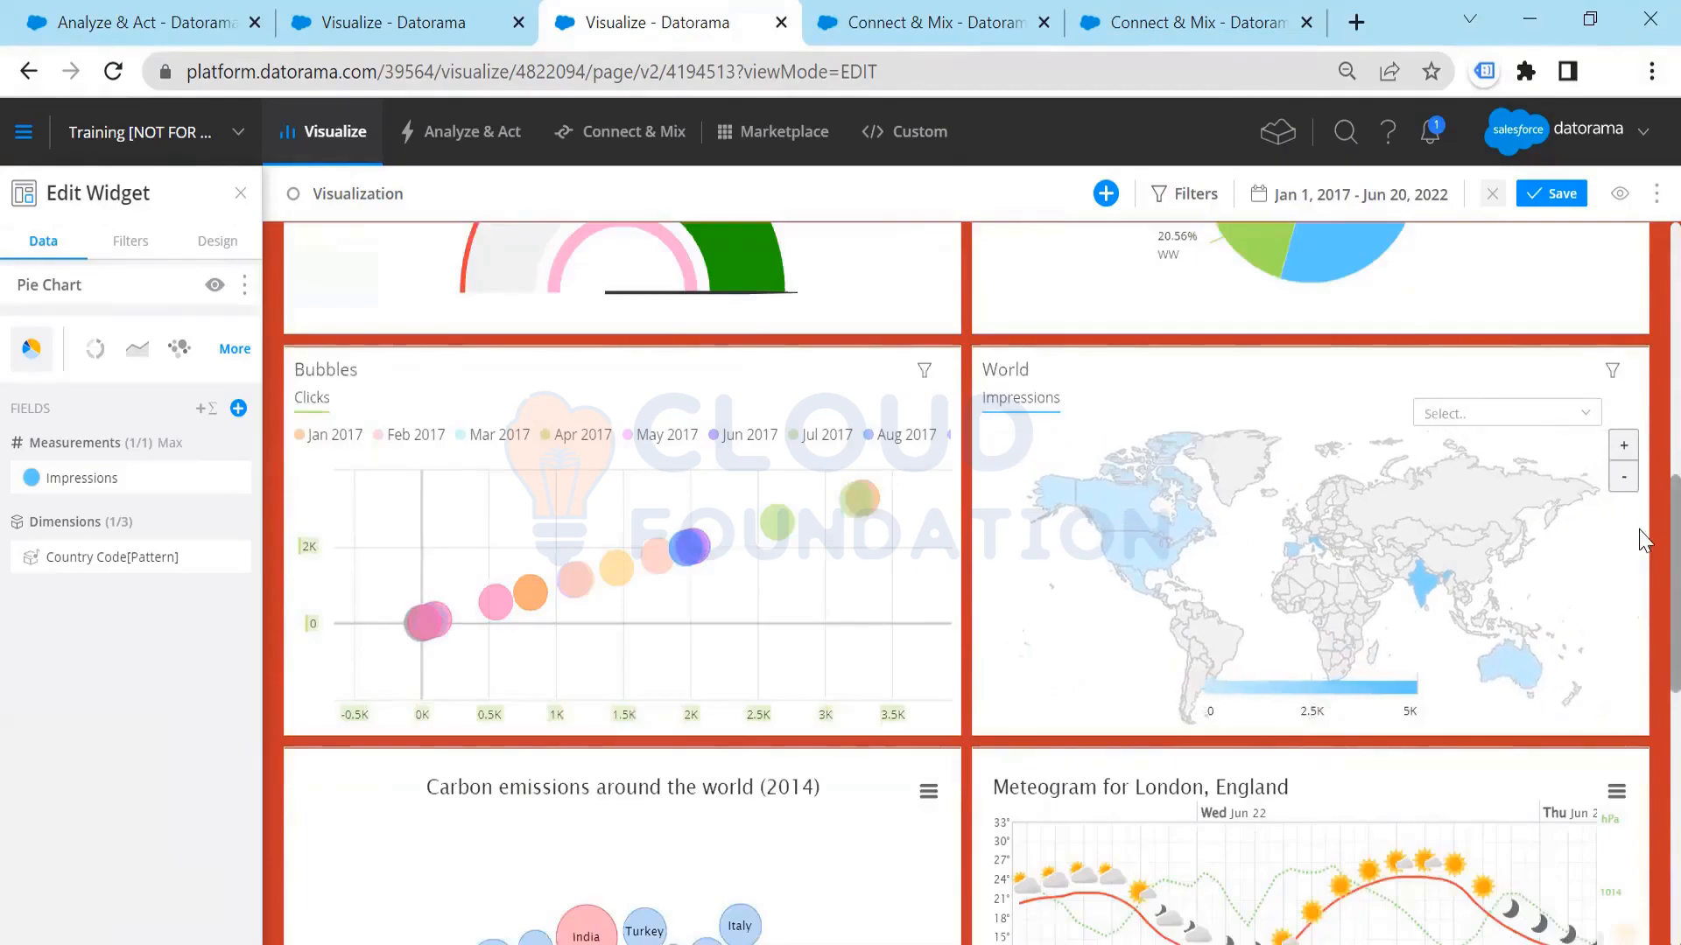
# Step: Review the carbon emissions, London meteogram and wind rose custom widgets and the Highcharts site shown inside the page
pyautogui.scroll(-5, 1644, 540)
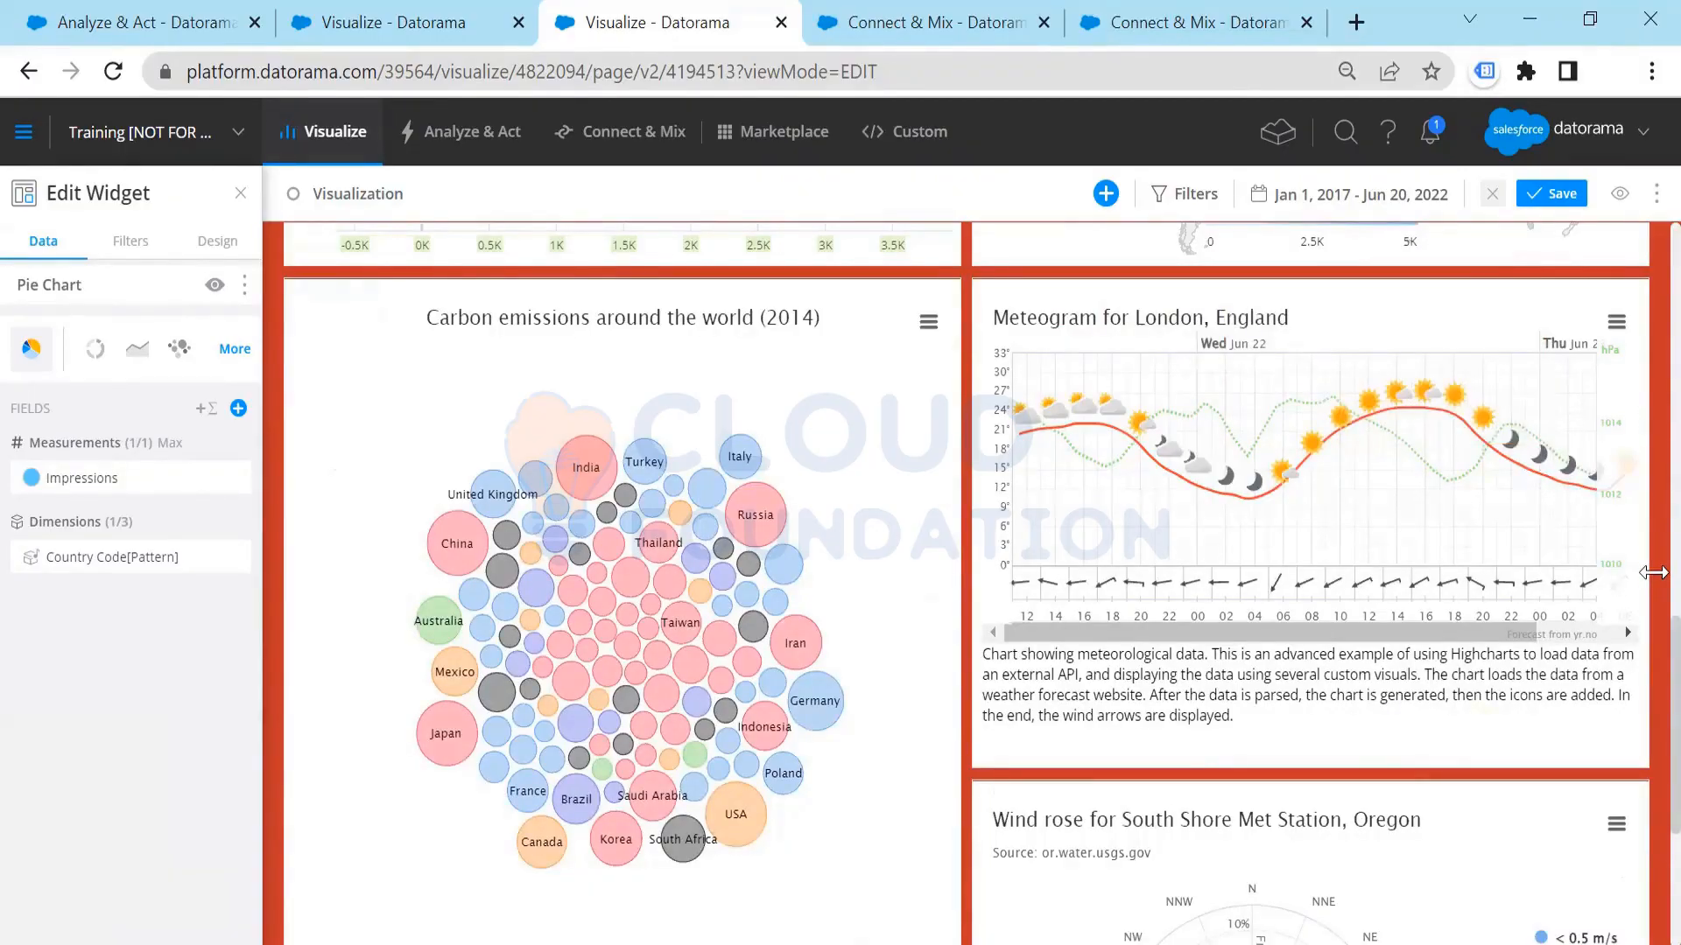
pyautogui.scroll(5, 1653, 350)
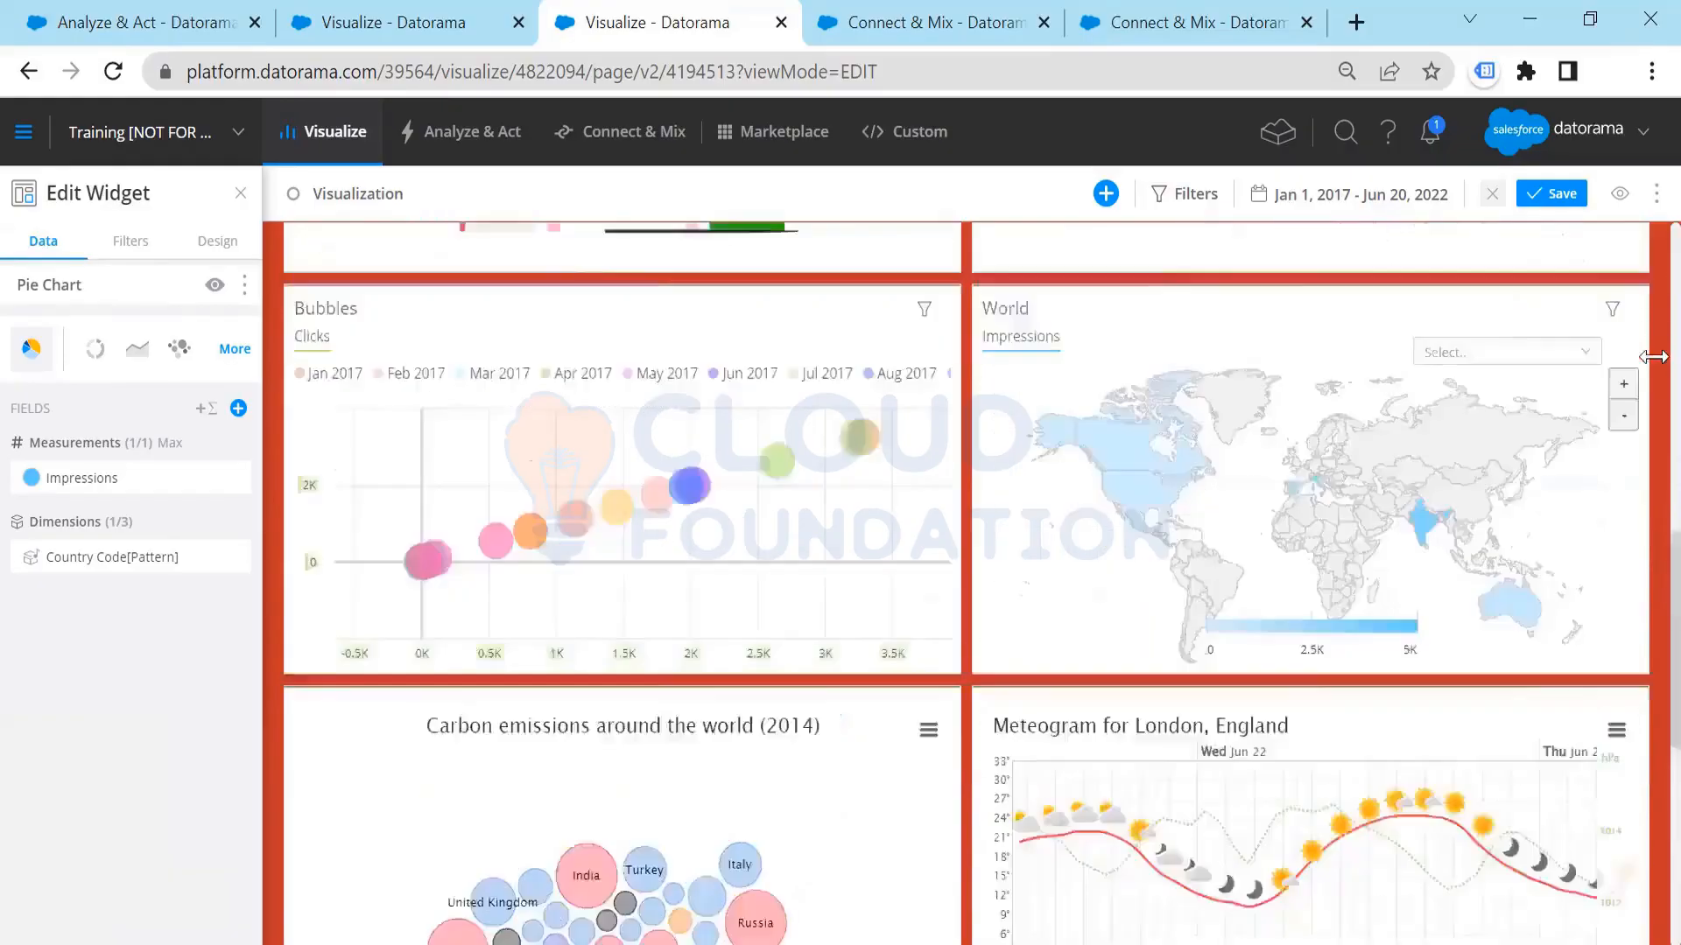
pyautogui.scroll(10, 1370, 751)
pyautogui.scroll(-18, 1365, 744)
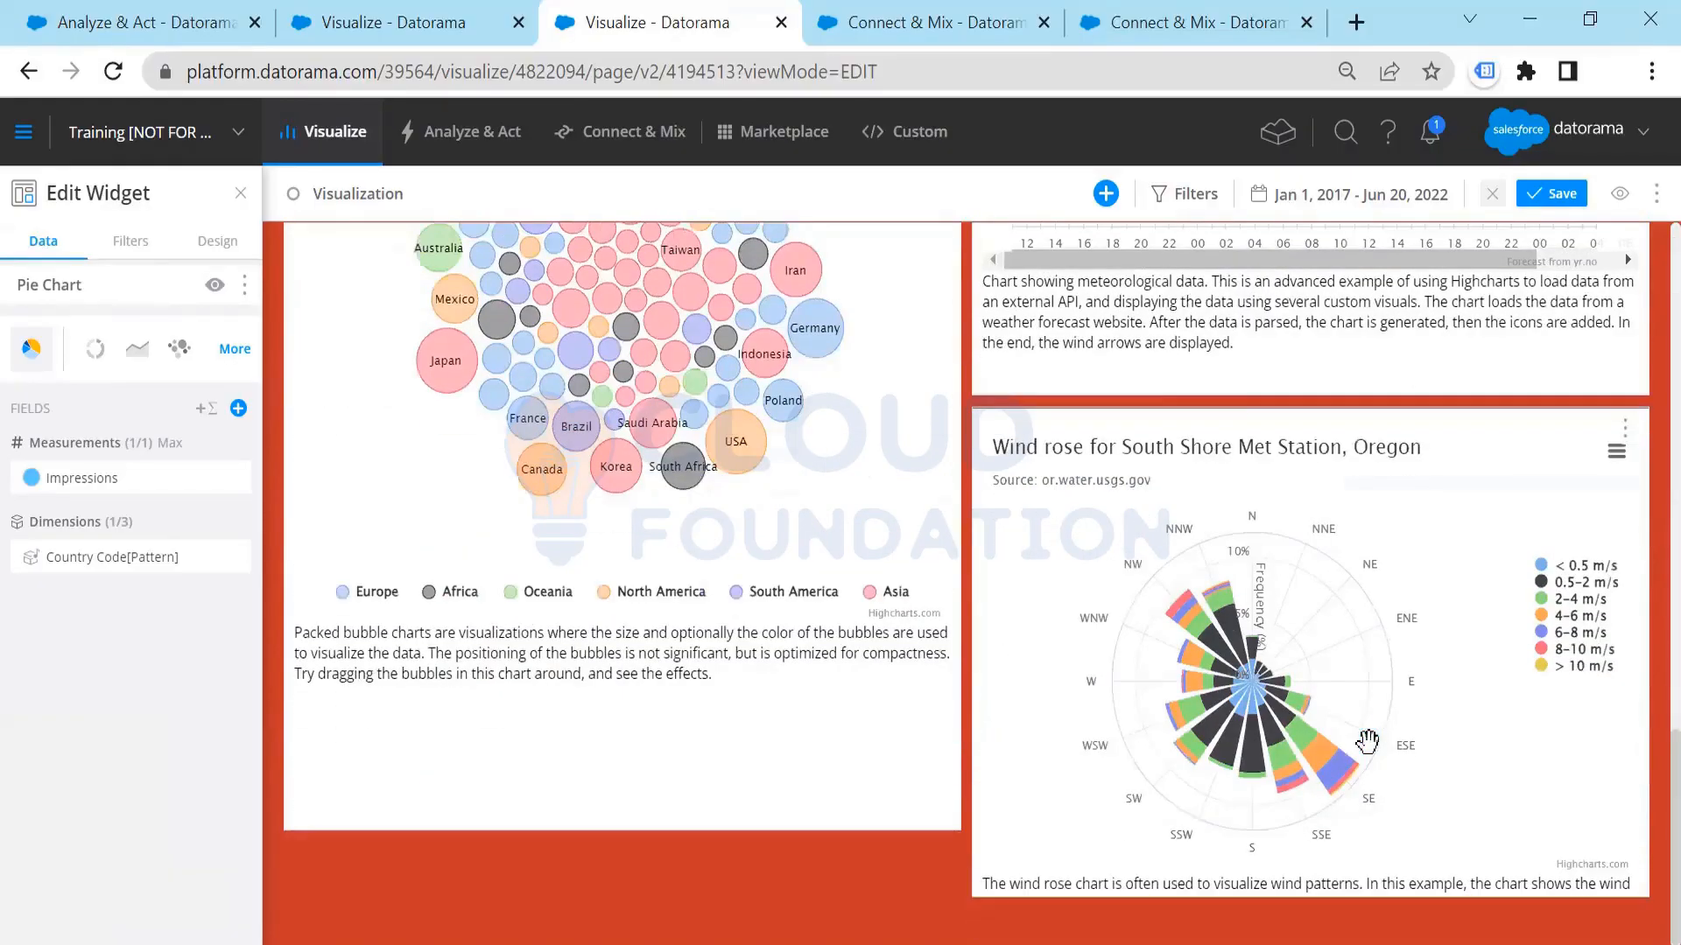
pyautogui.scroll(3, 1367, 742)
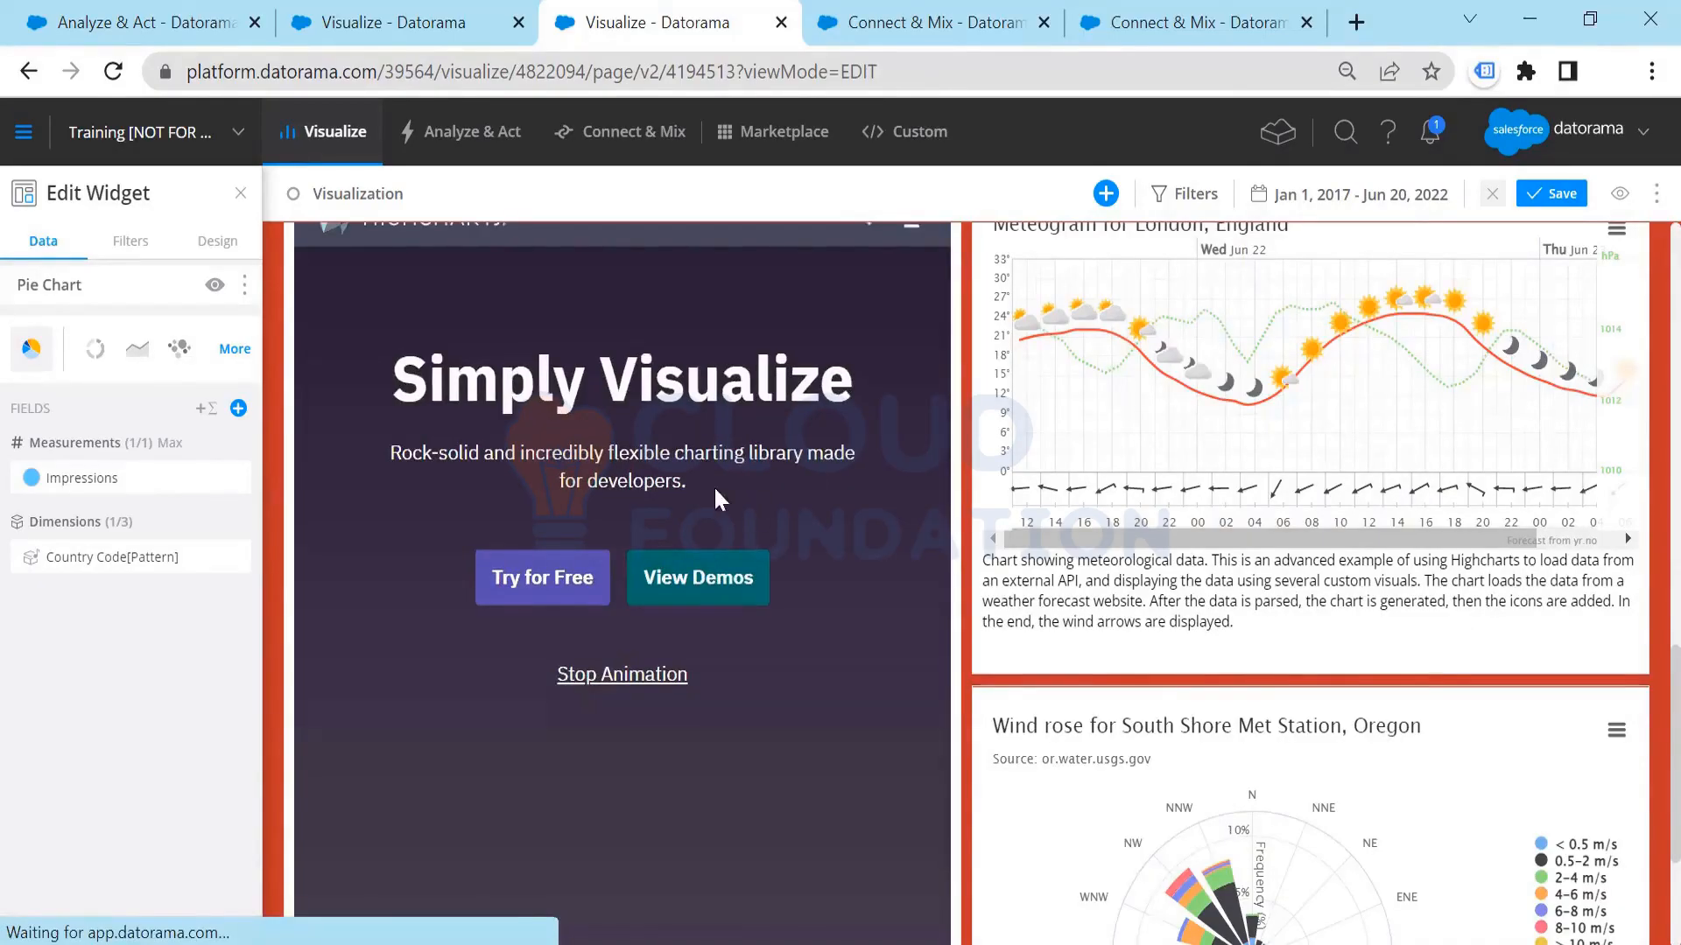
pyautogui.scroll(4, 740, 595)
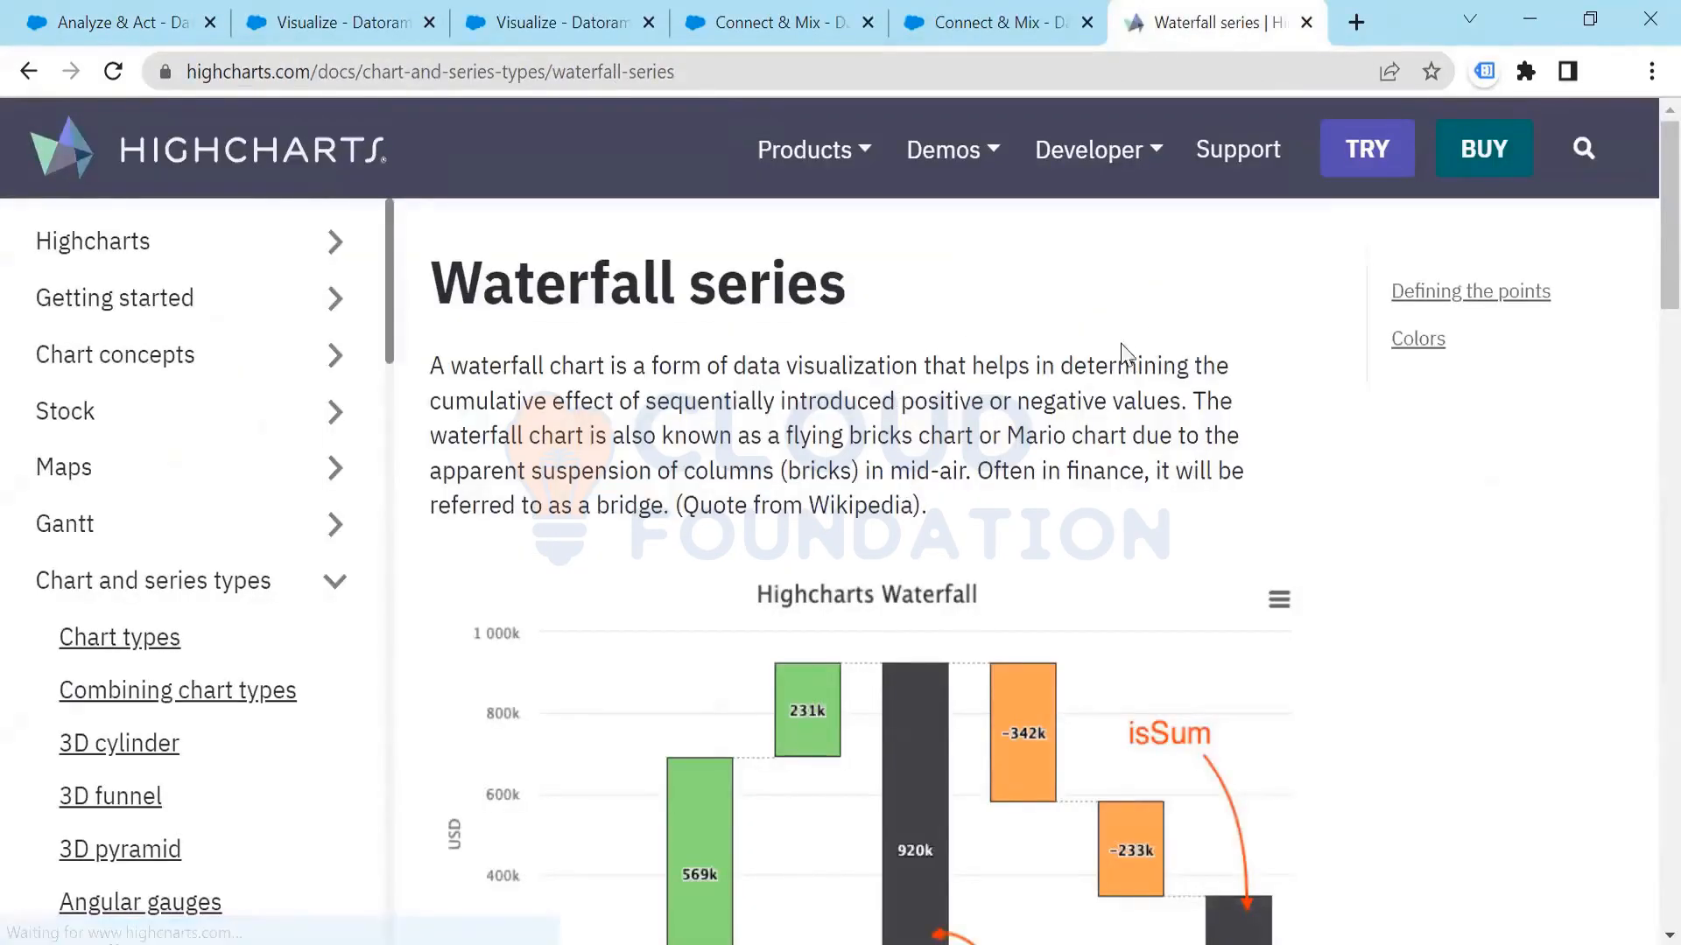
# Step: Examine the sample data code in the Highcharts Waterfall series documentation, including the Positive Balance and Fixed Costs points
pyautogui.scroll(-8, 1123, 354)
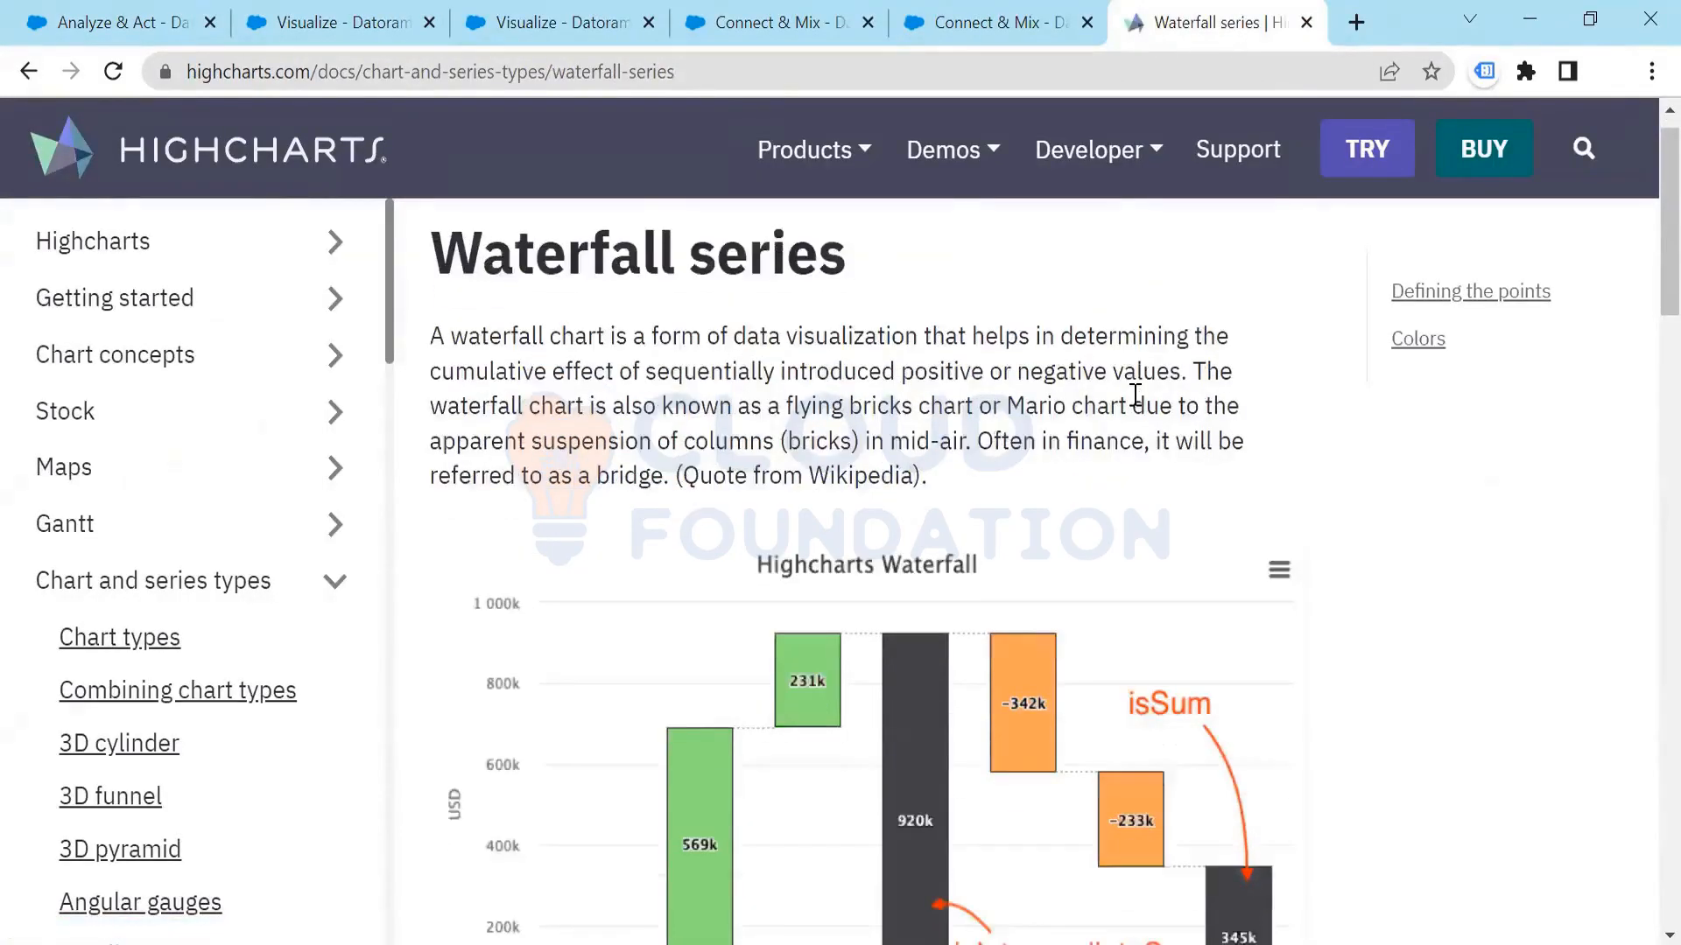
pyautogui.scroll(-10, 1129, 409)
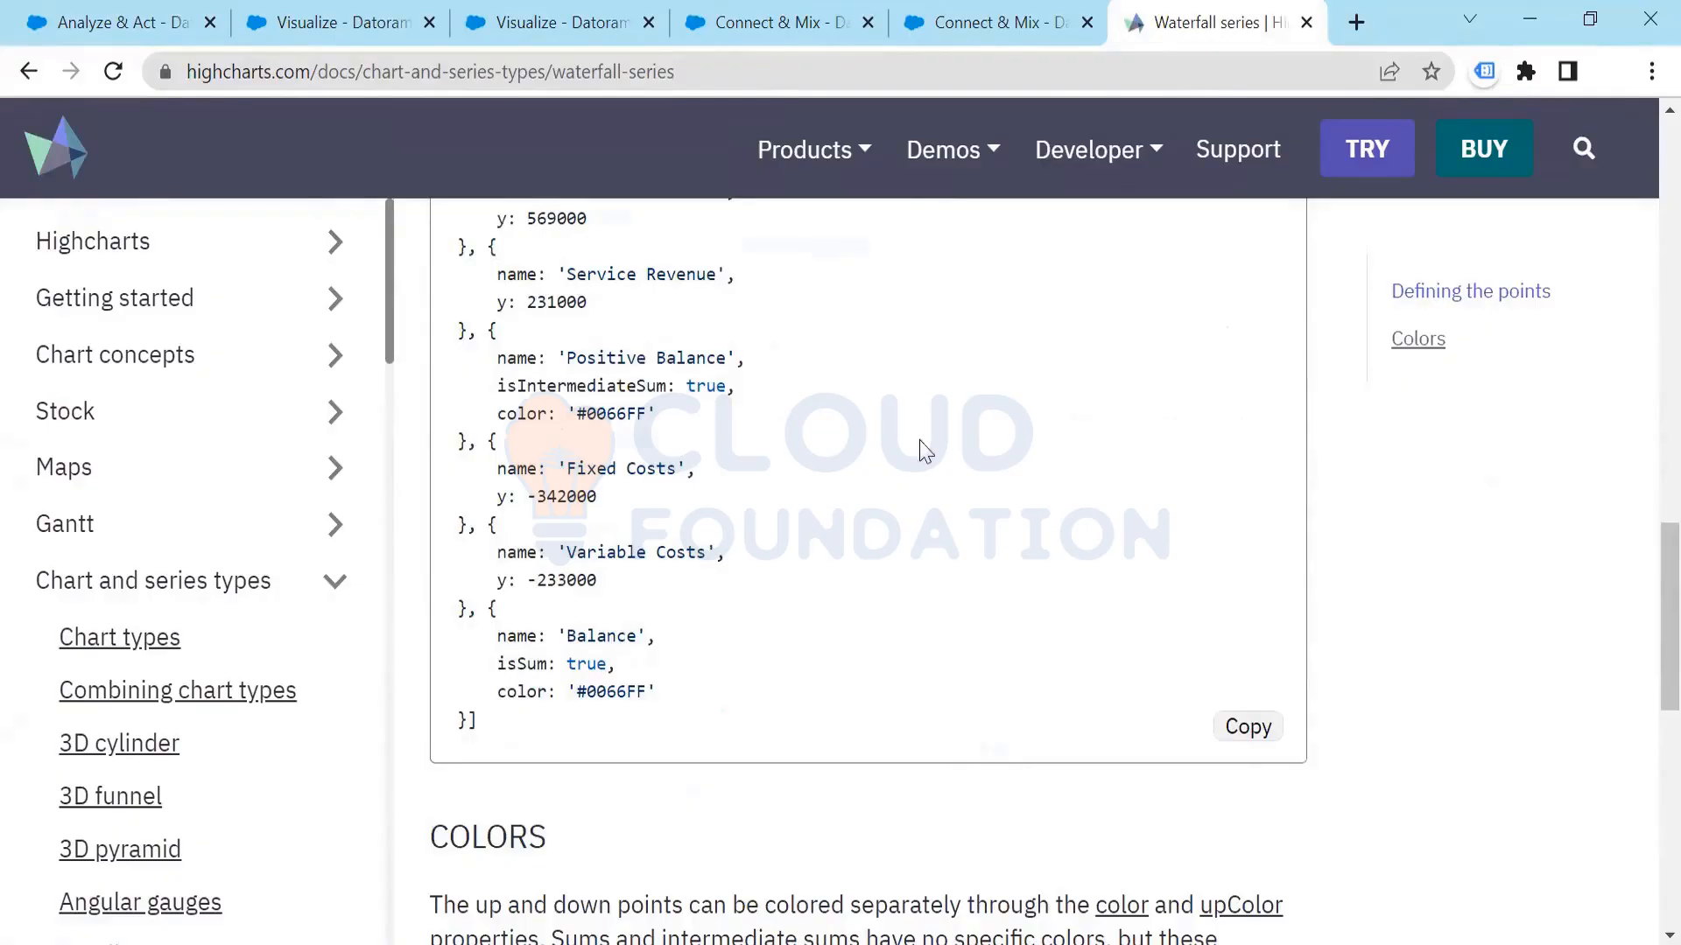
pyautogui.moveTo(749, 459); pyautogui.dragTo(643, 414)
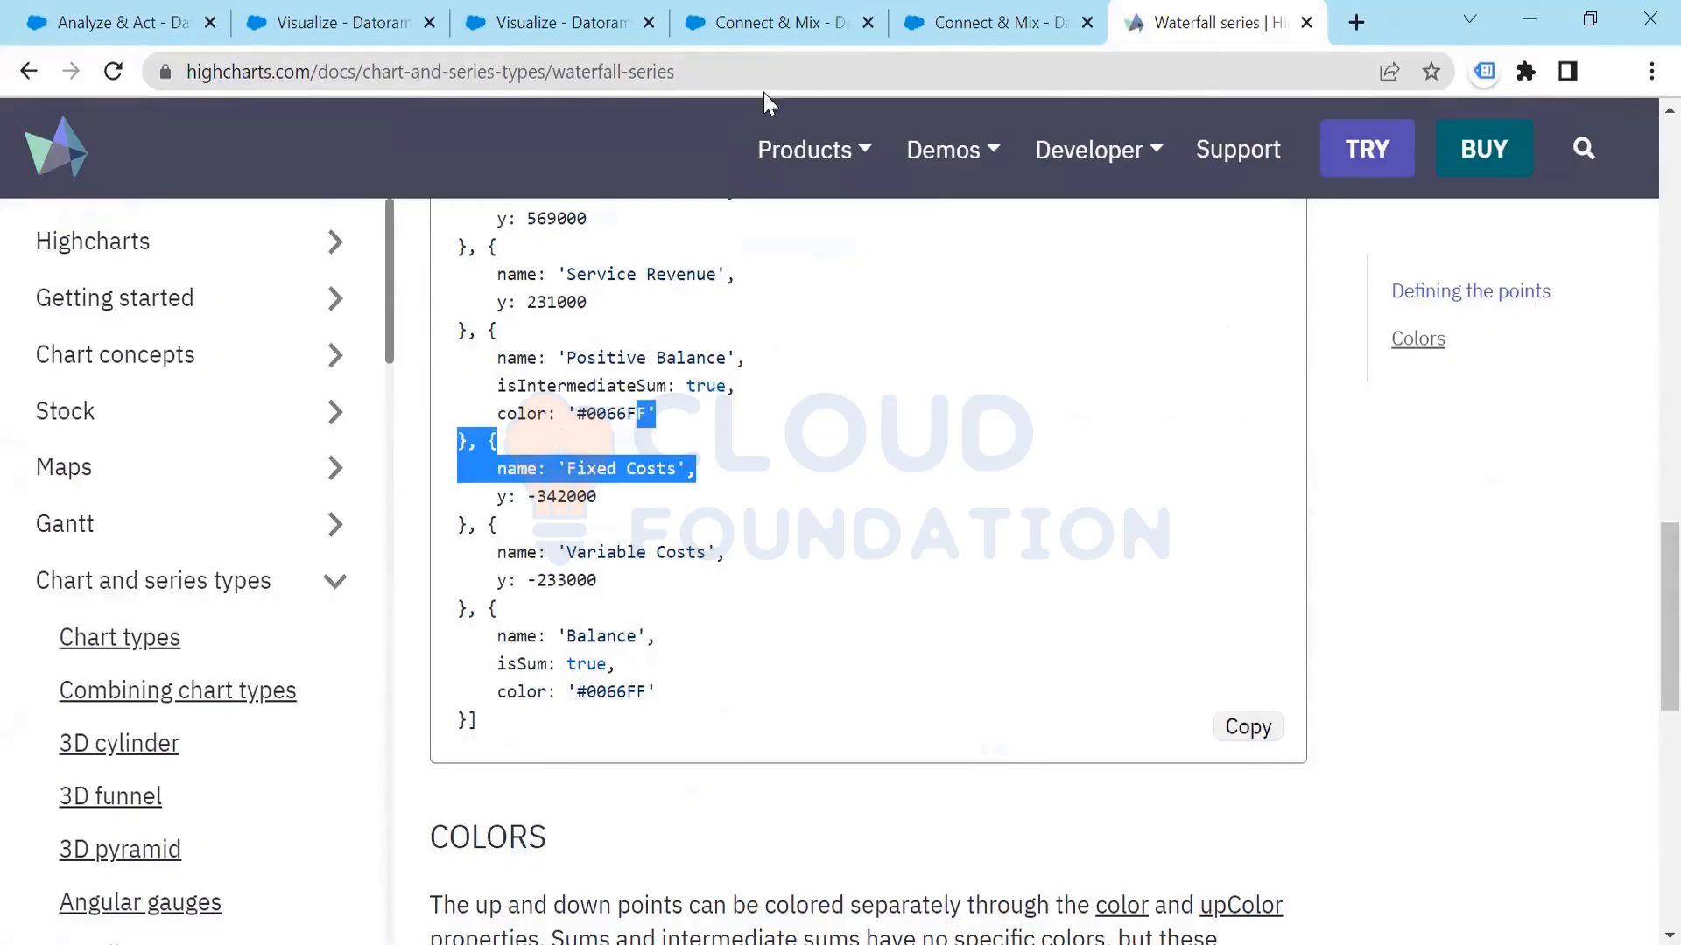
# Step: Switch to Dashboard Page 6 in Datorama, put it in edit mode and set its date range to On Going from Jan 1, 2017
pyautogui.click(896, 42)
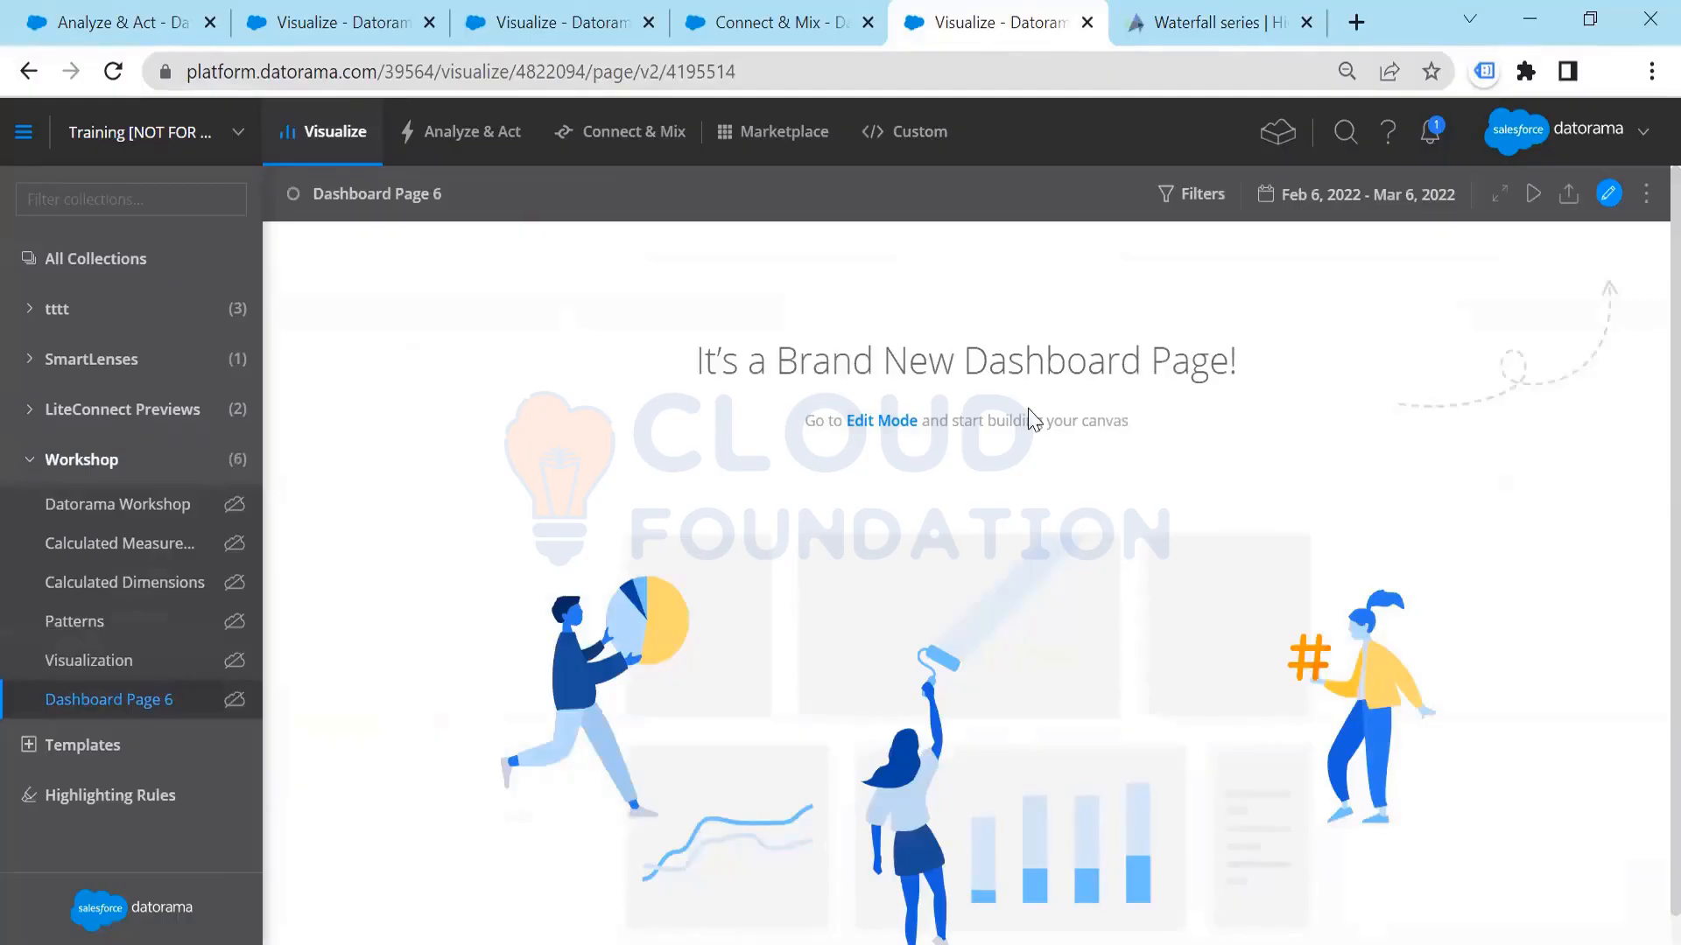
pyautogui.click(895, 430)
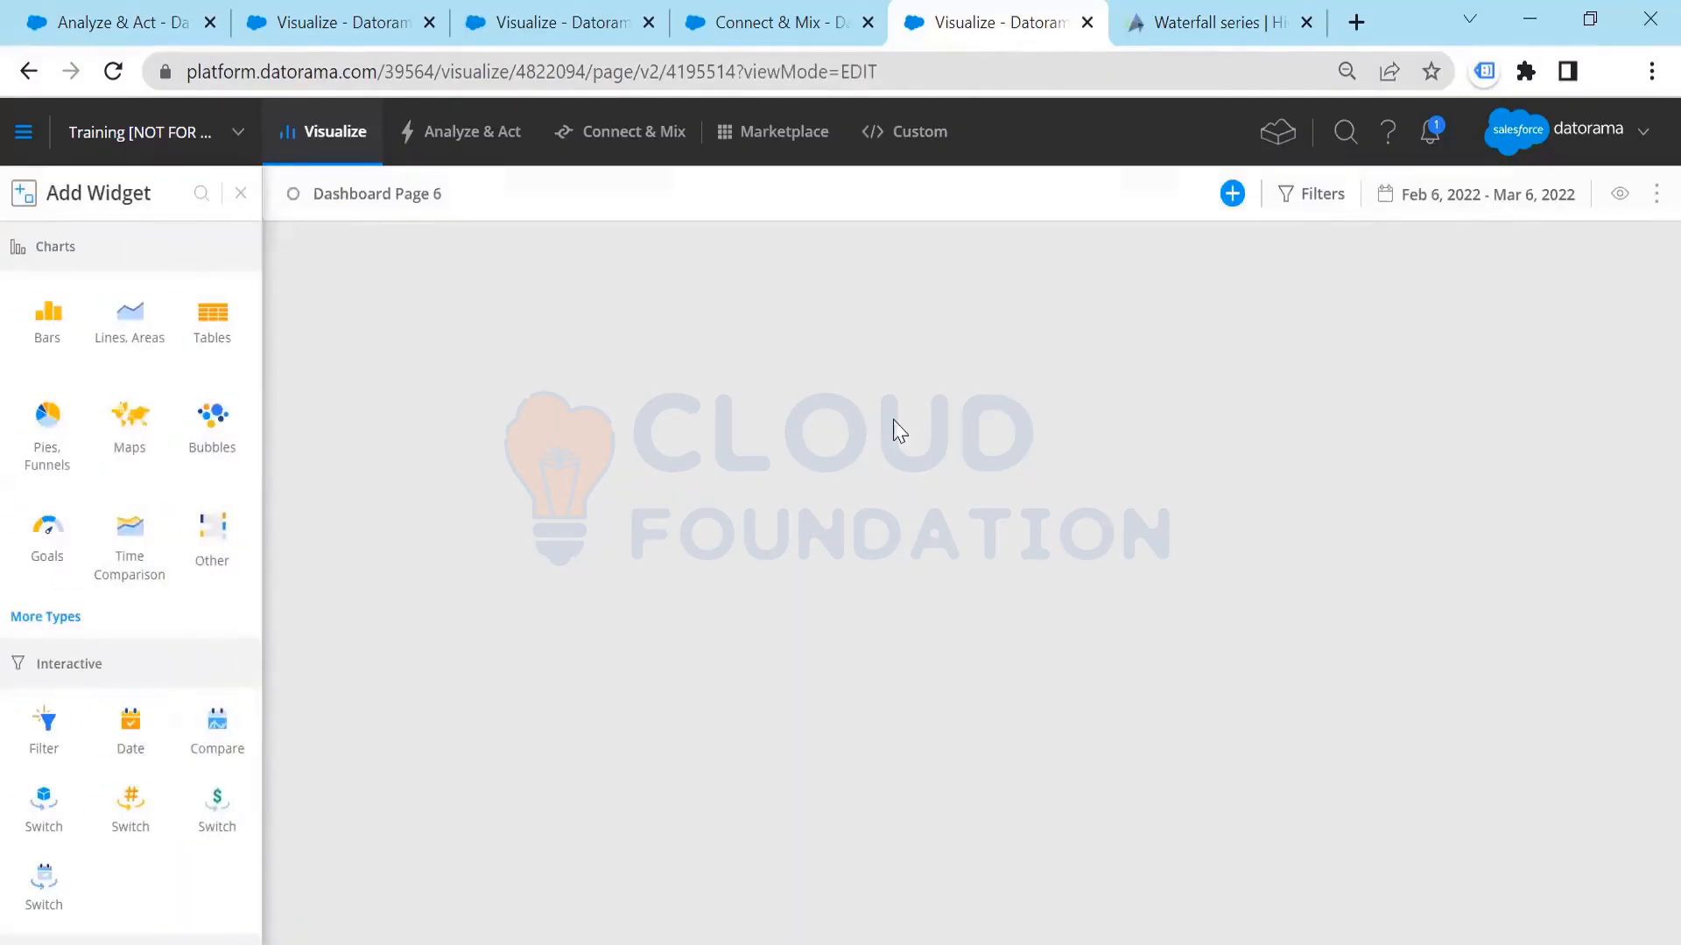
pyautogui.click(1462, 199)
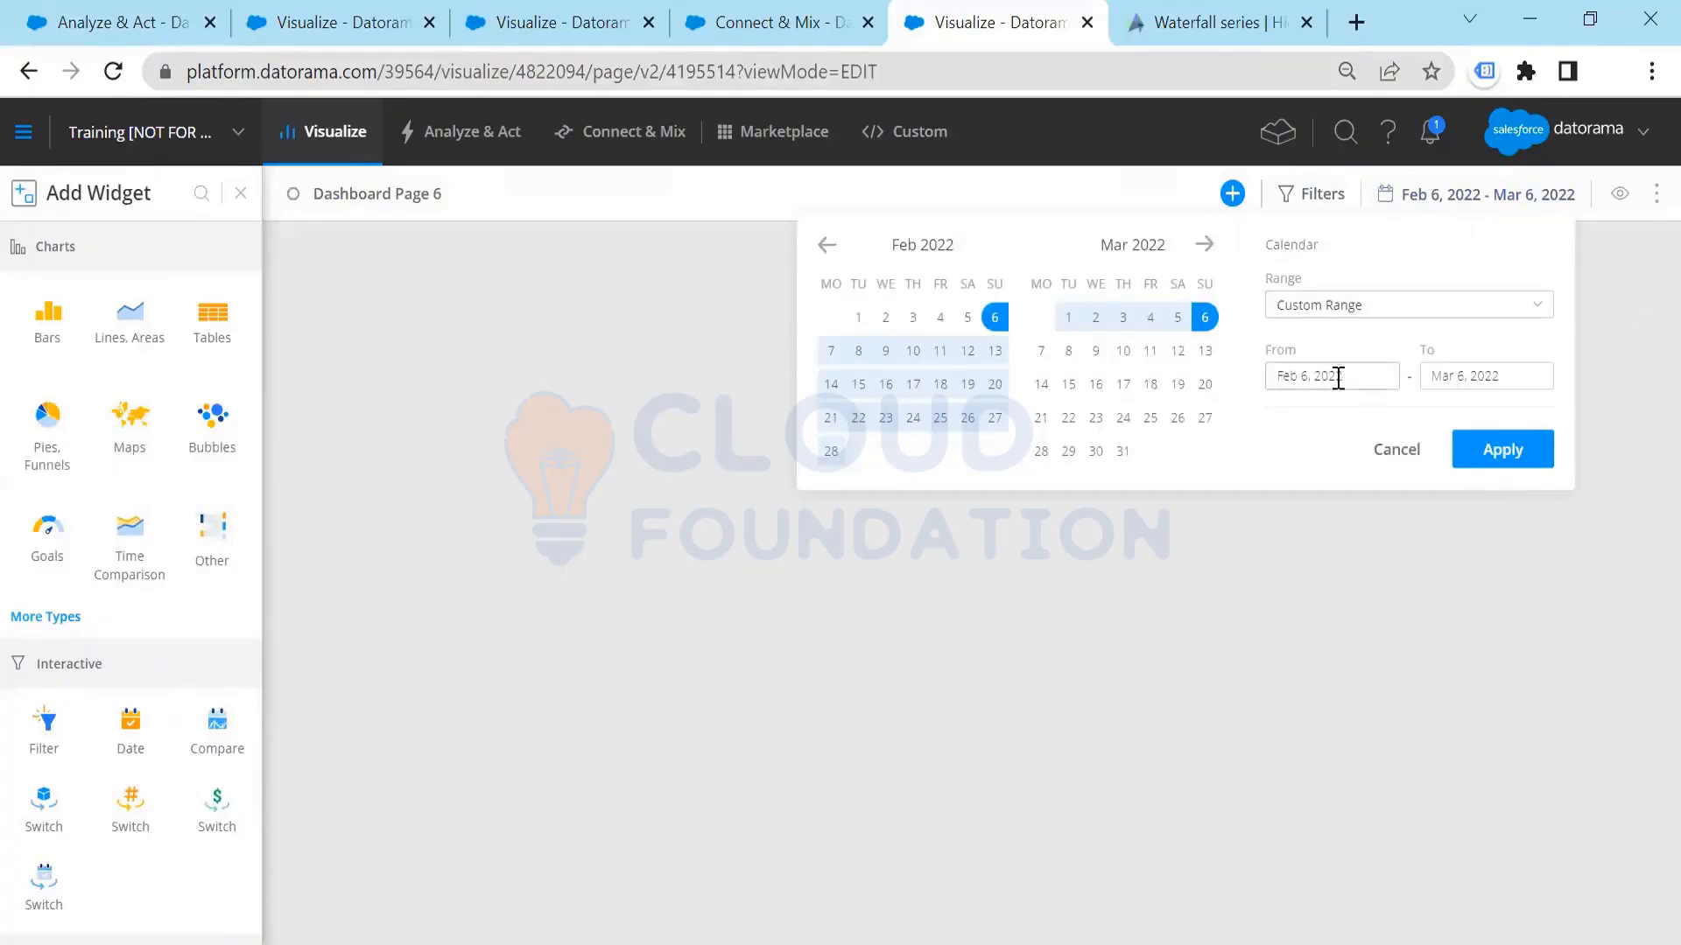
pyautogui.moveTo(1342, 376); pyautogui.dragTo(1188, 404)
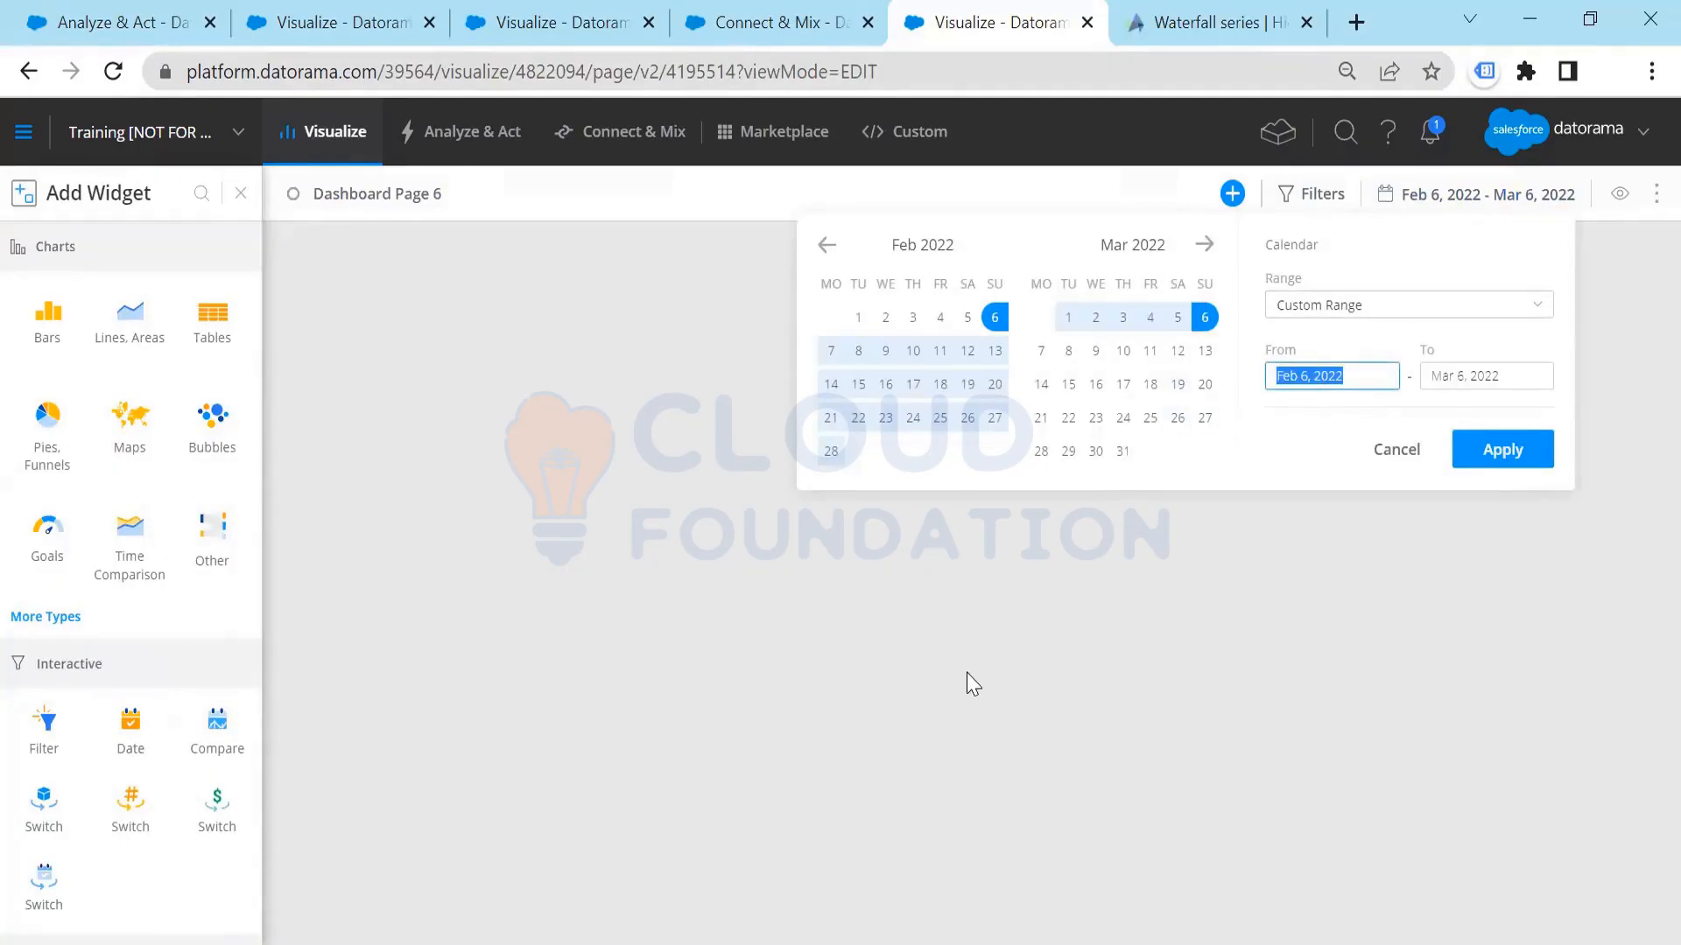
pyautogui.press('BackSpace')
pyautogui.click(1381, 308)
pyautogui.click(1325, 390)
pyautogui.click(1500, 485)
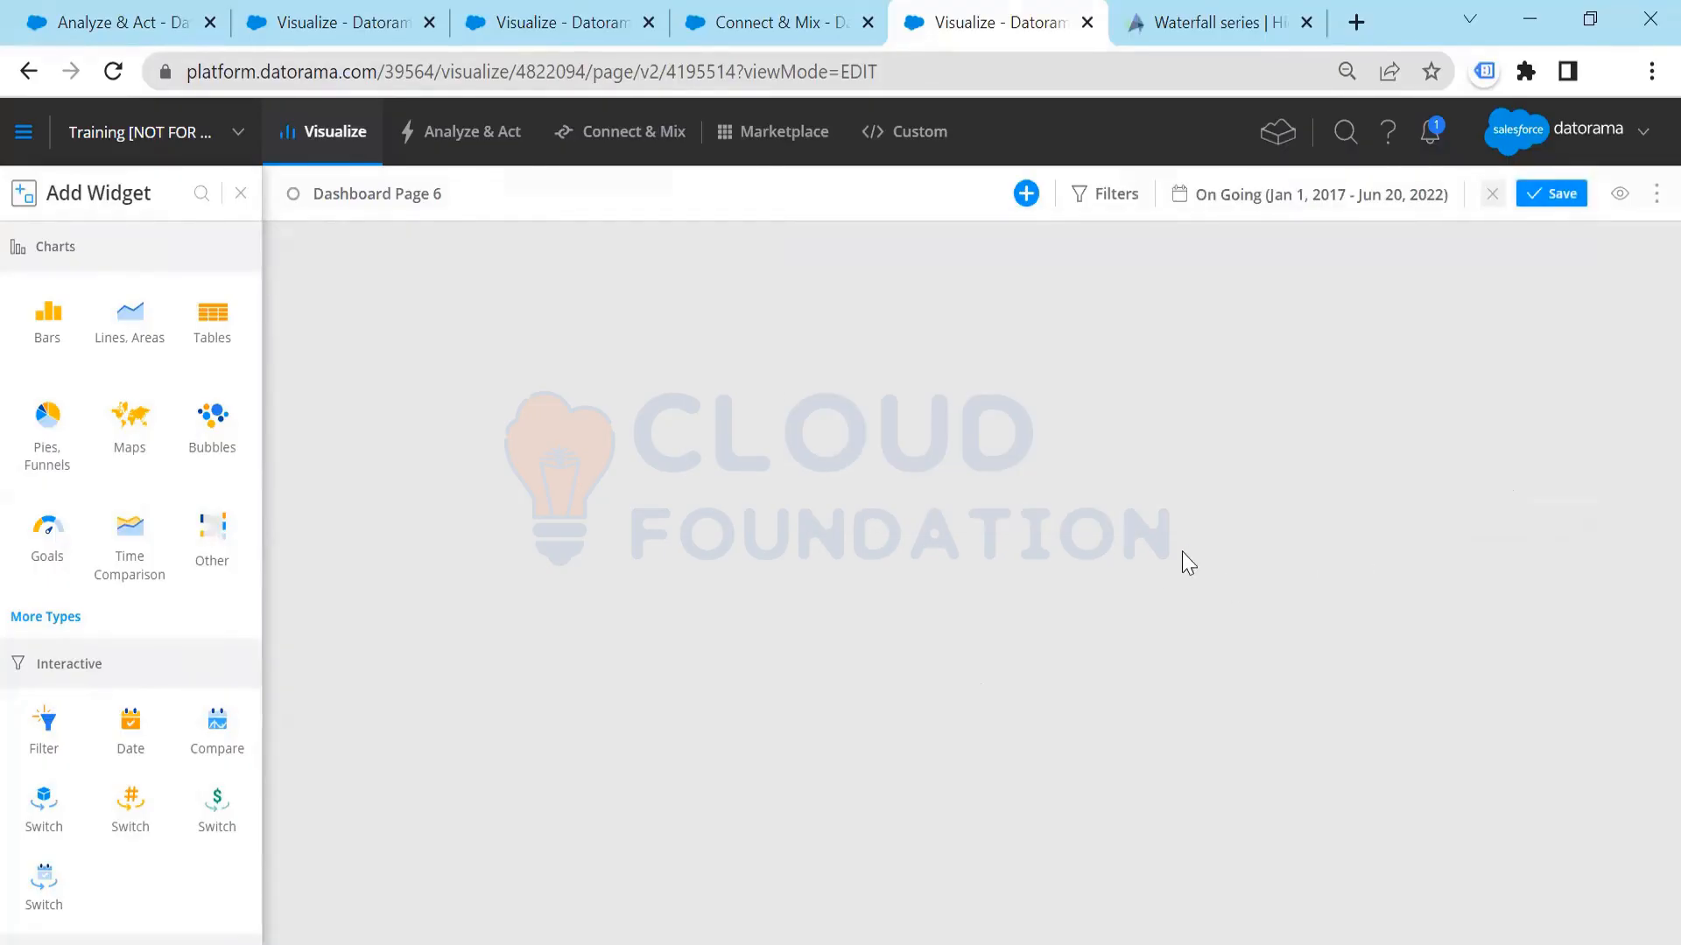
# Step: Add a Status Bar widget to the page with Impressions as its measurement
pyautogui.click(129, 325)
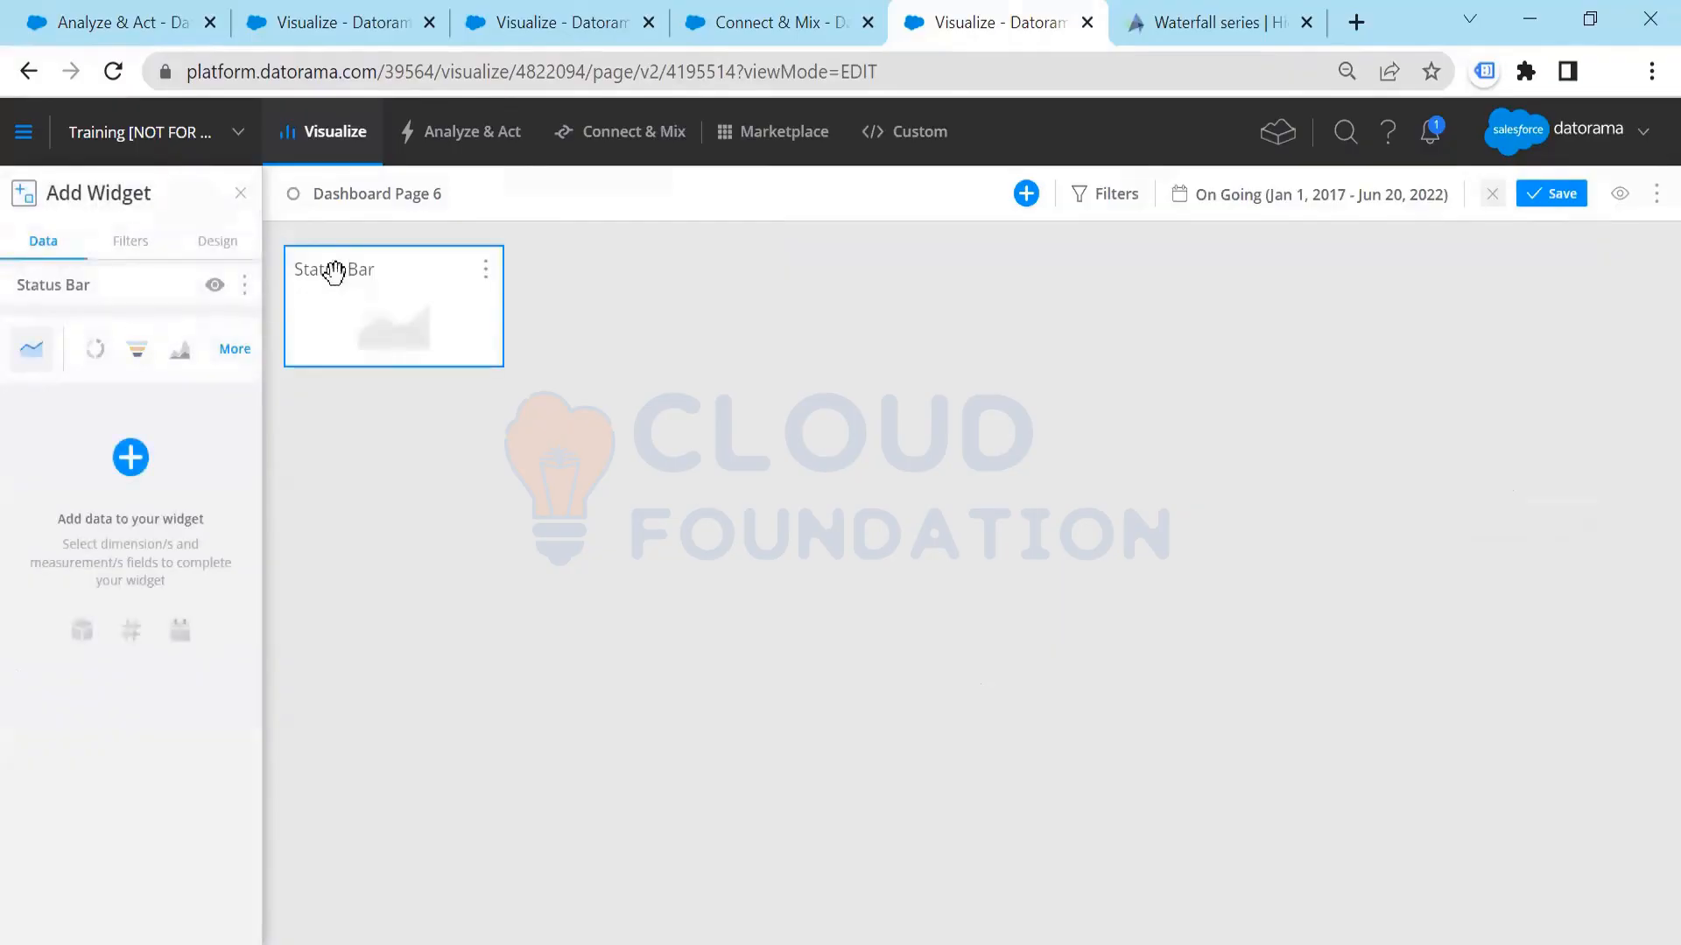
pyautogui.click(130, 459)
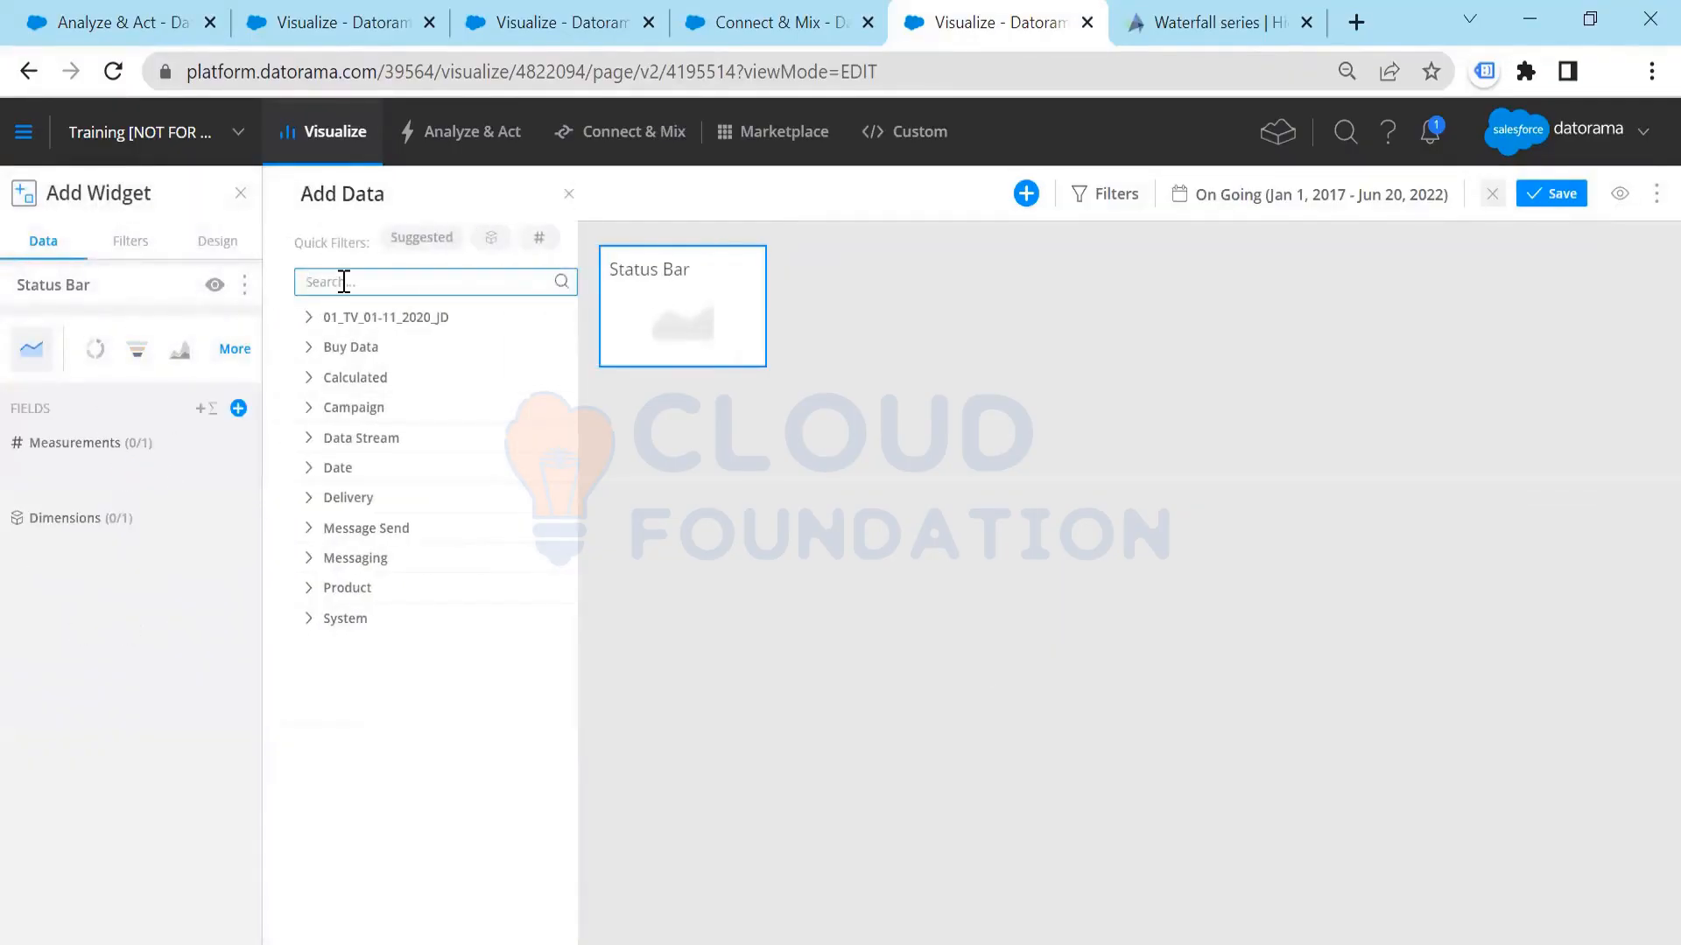
pyautogui.write('impre')
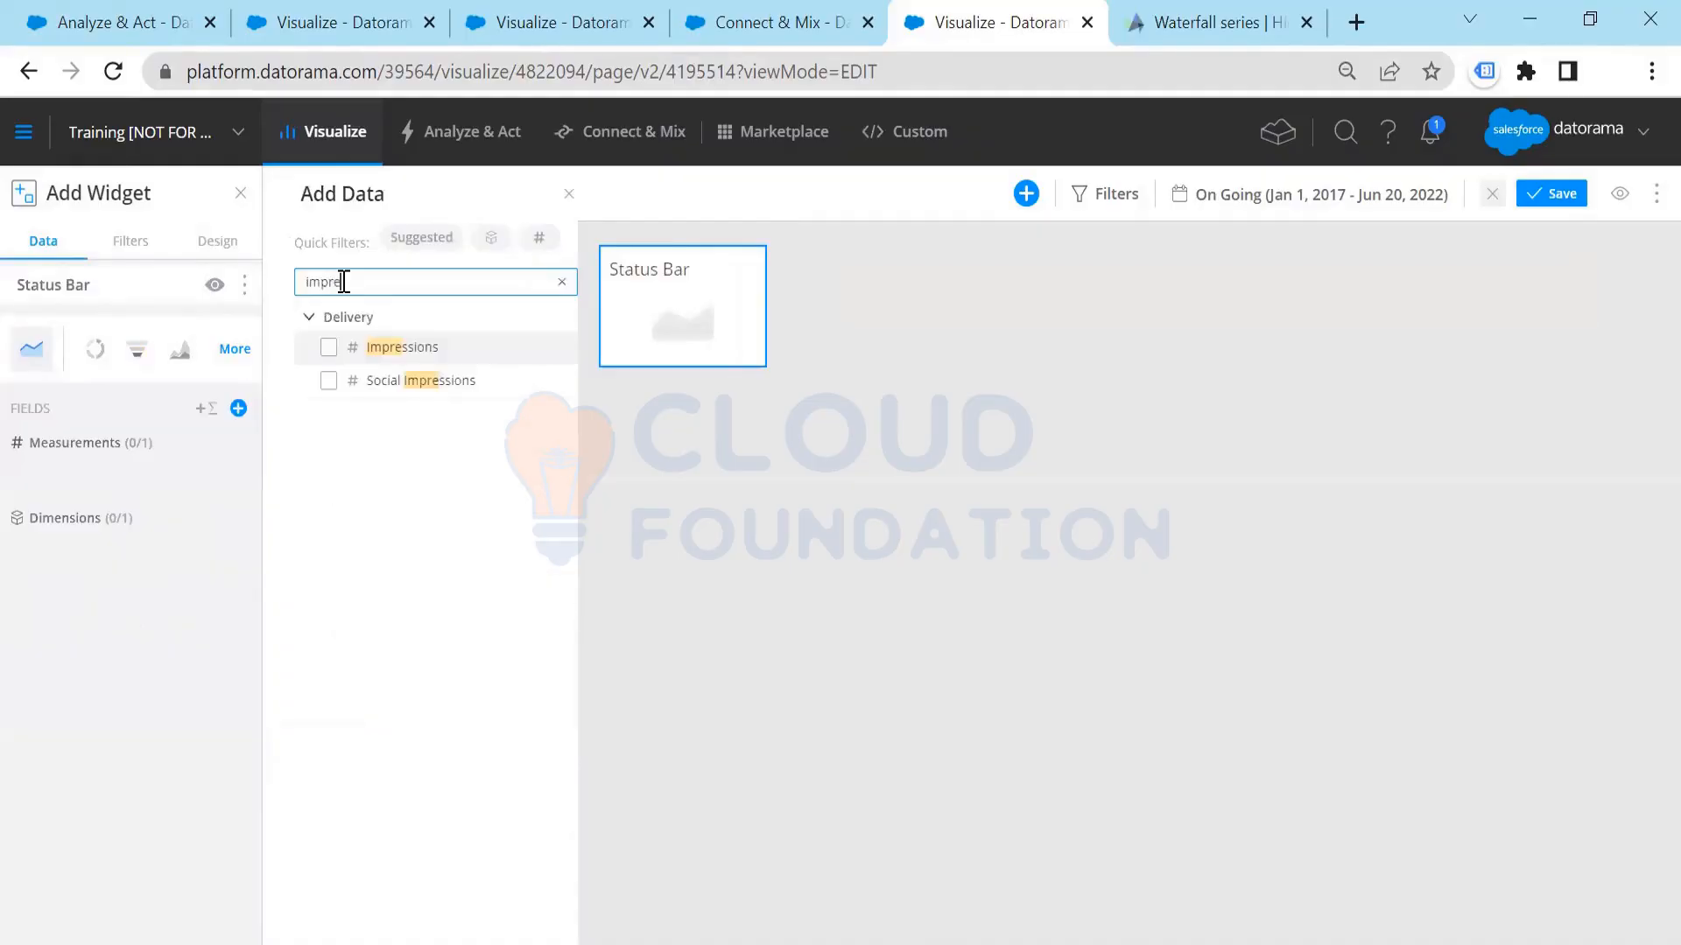
pyautogui.click(376, 348)
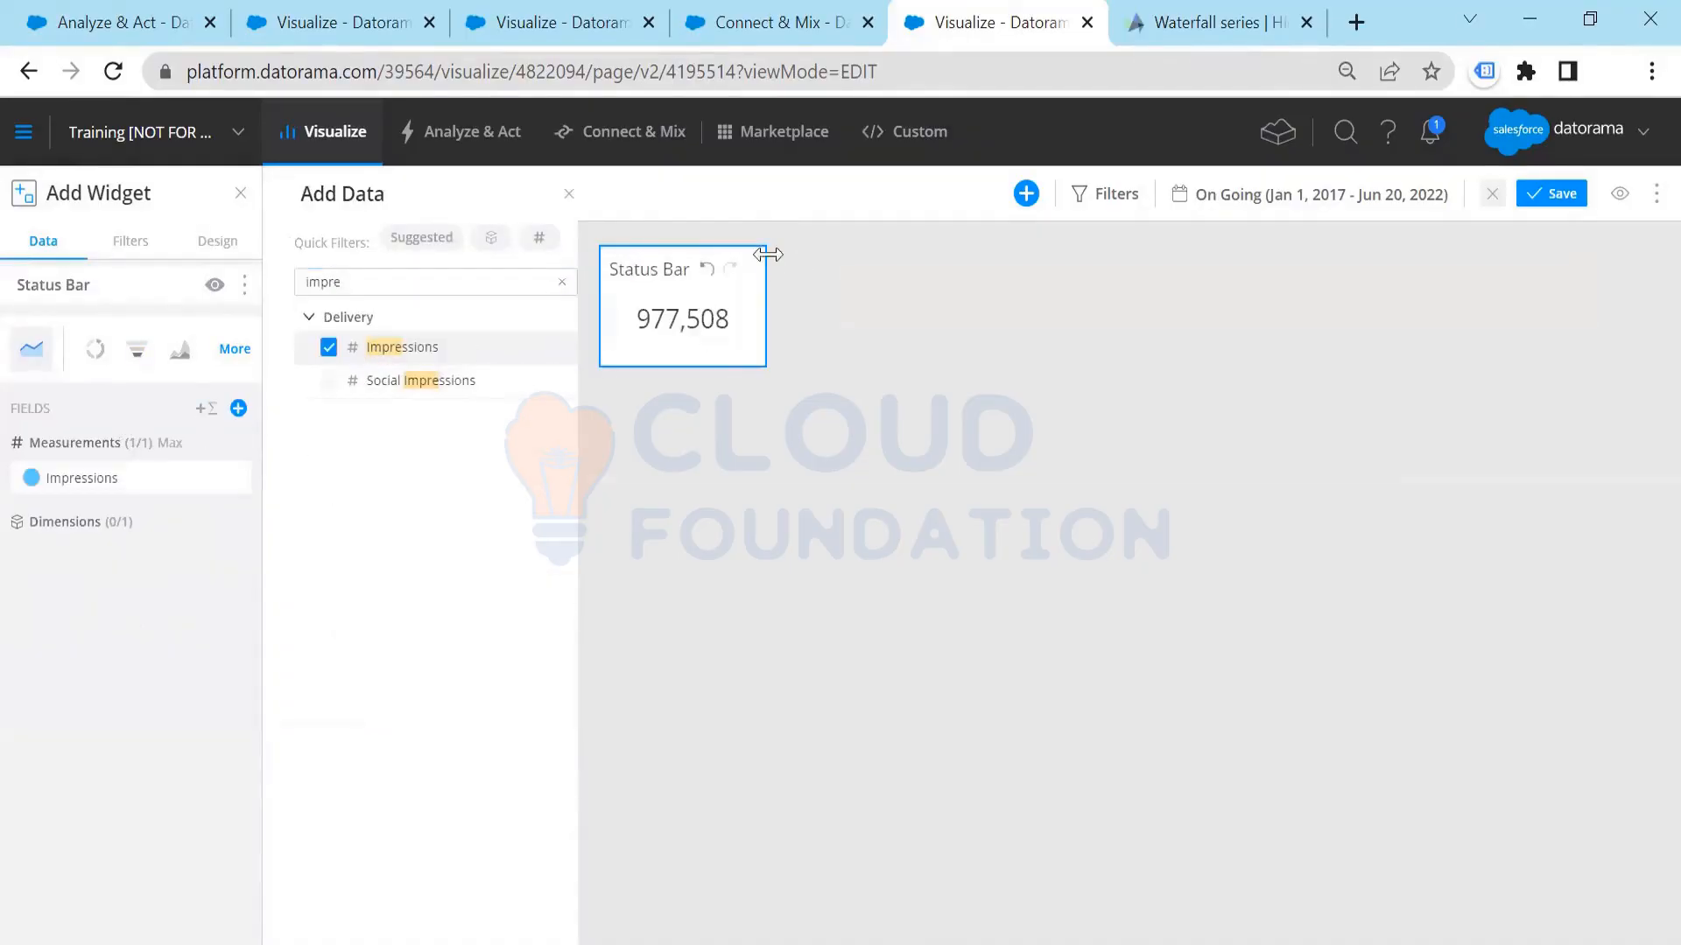
# Step: Open the Status Bar widget's filter settings and retitle the widget Impressions
pyautogui.click(158, 241)
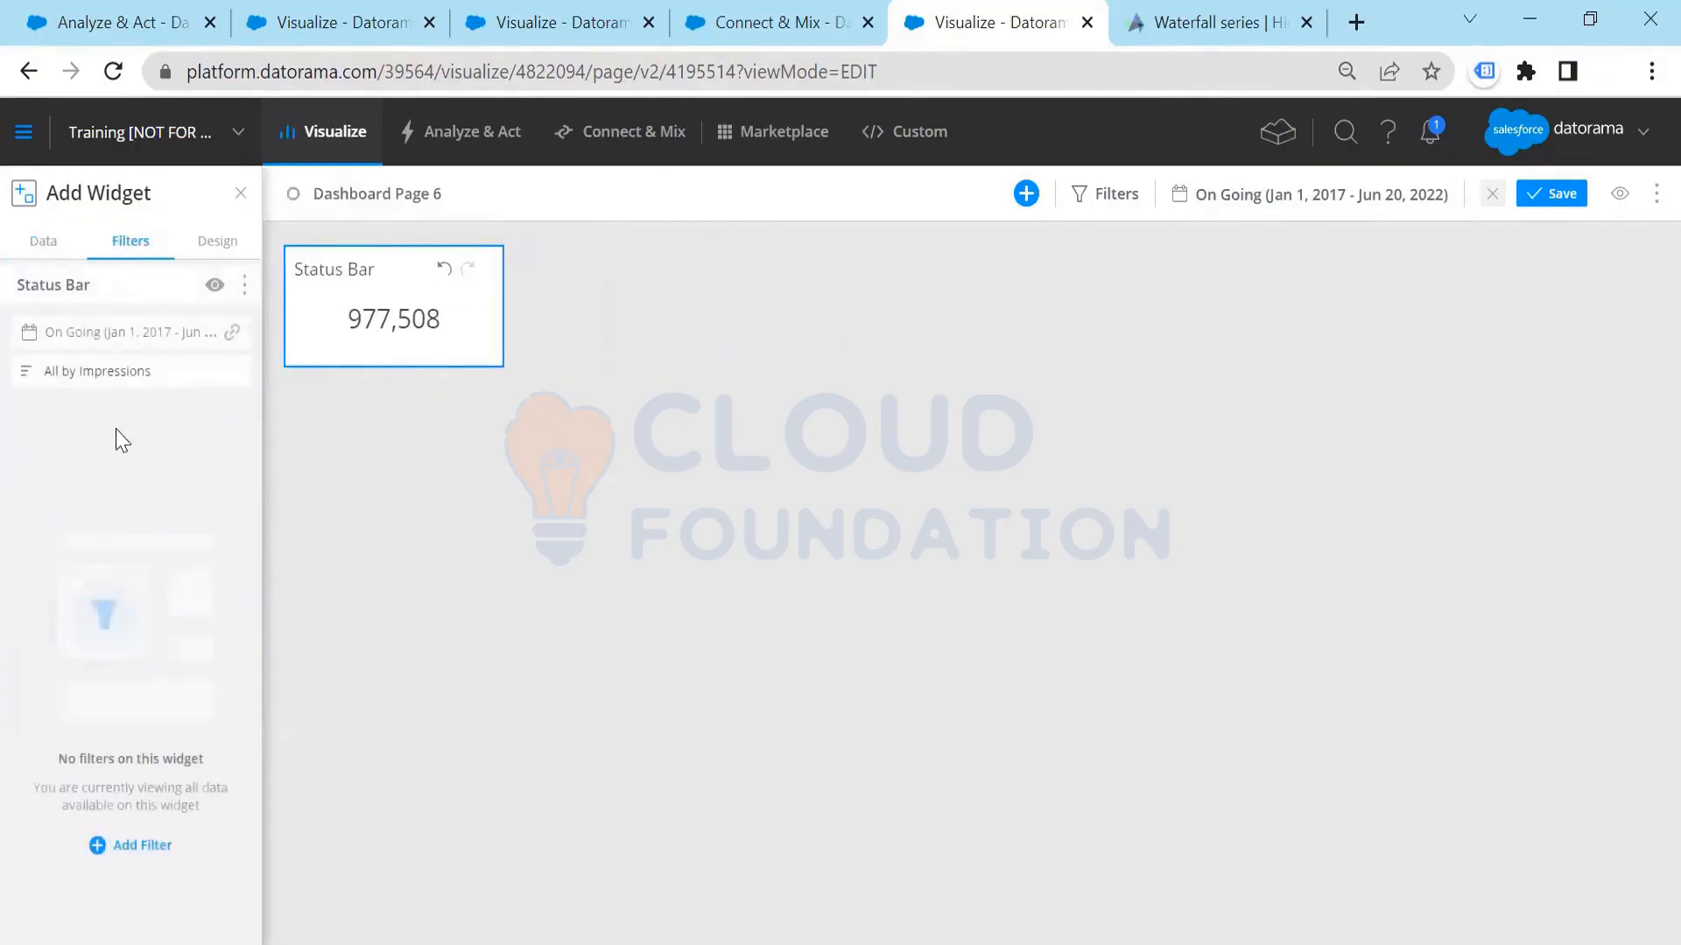
pyautogui.click(137, 851)
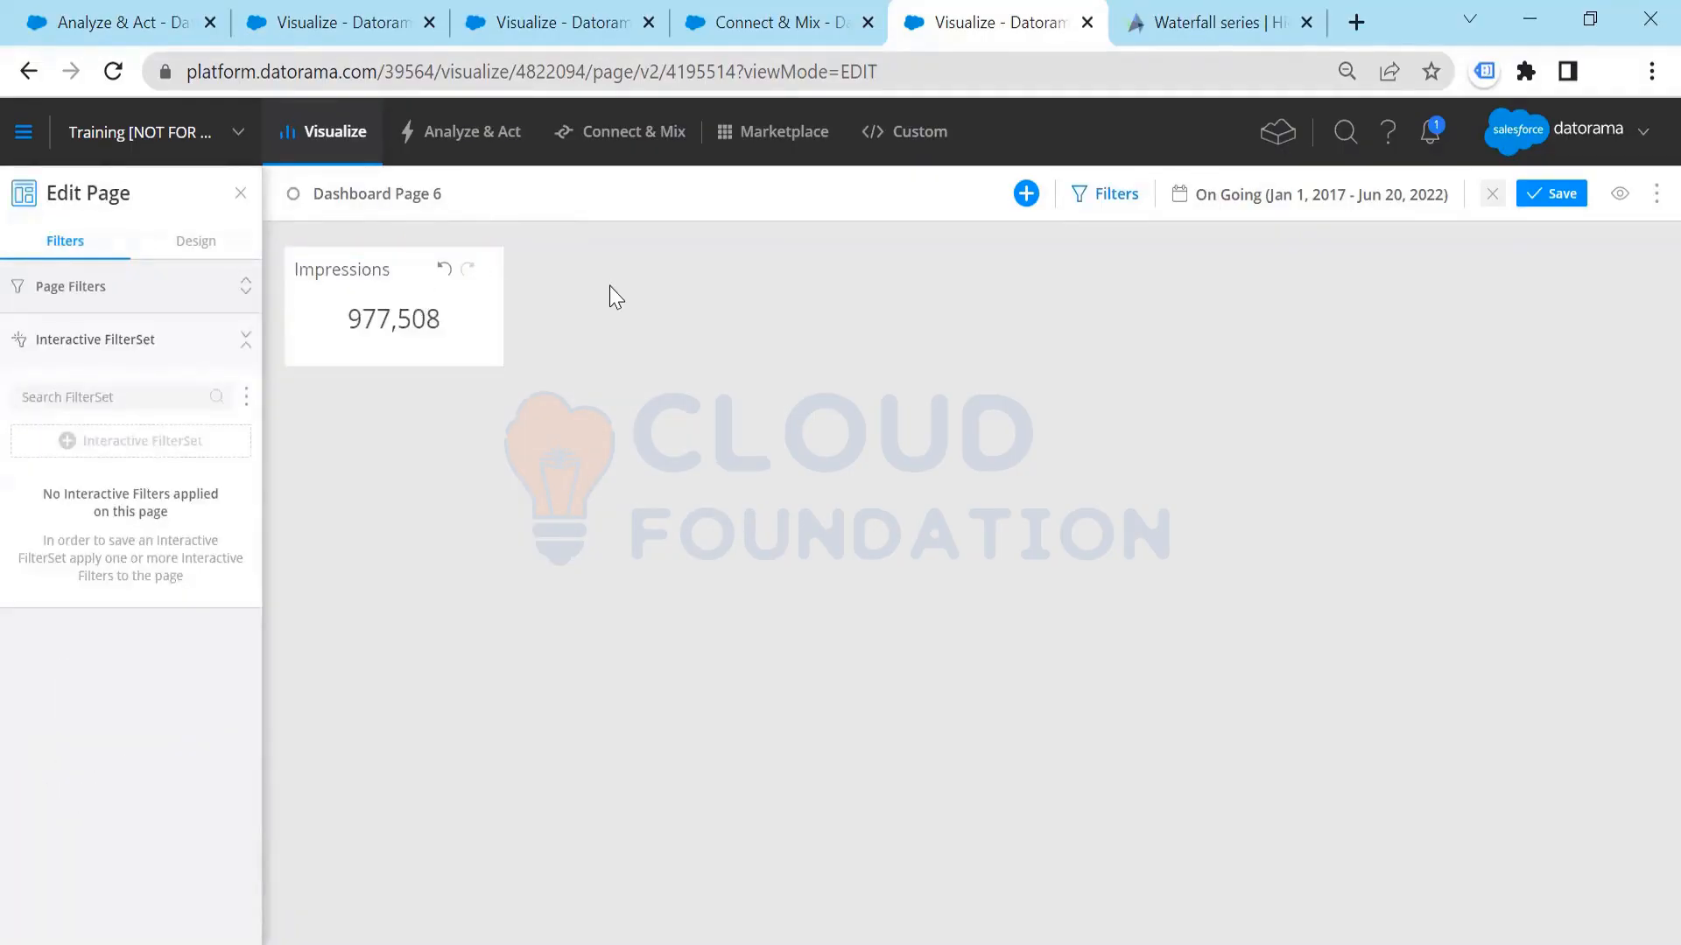
pyautogui.click(315, 264)
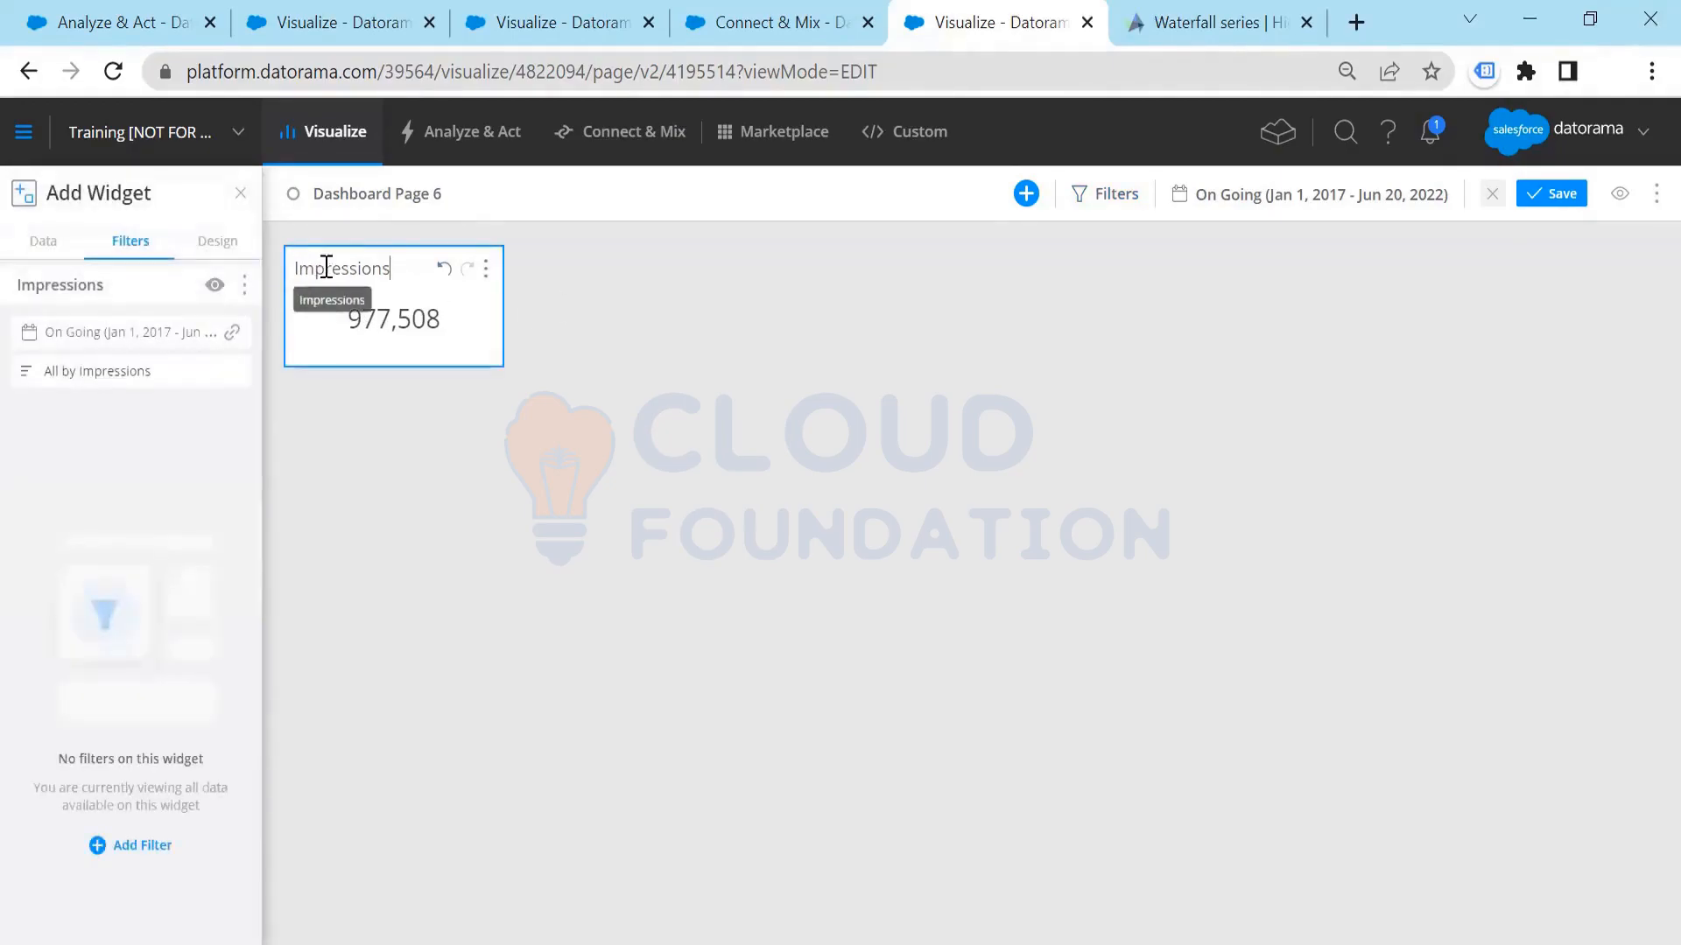
# Step: Add a widget-level filter on the Data Stream field to the Impressions widget
pyautogui.click(669, 349)
pyautogui.click(404, 264)
pyautogui.click(138, 848)
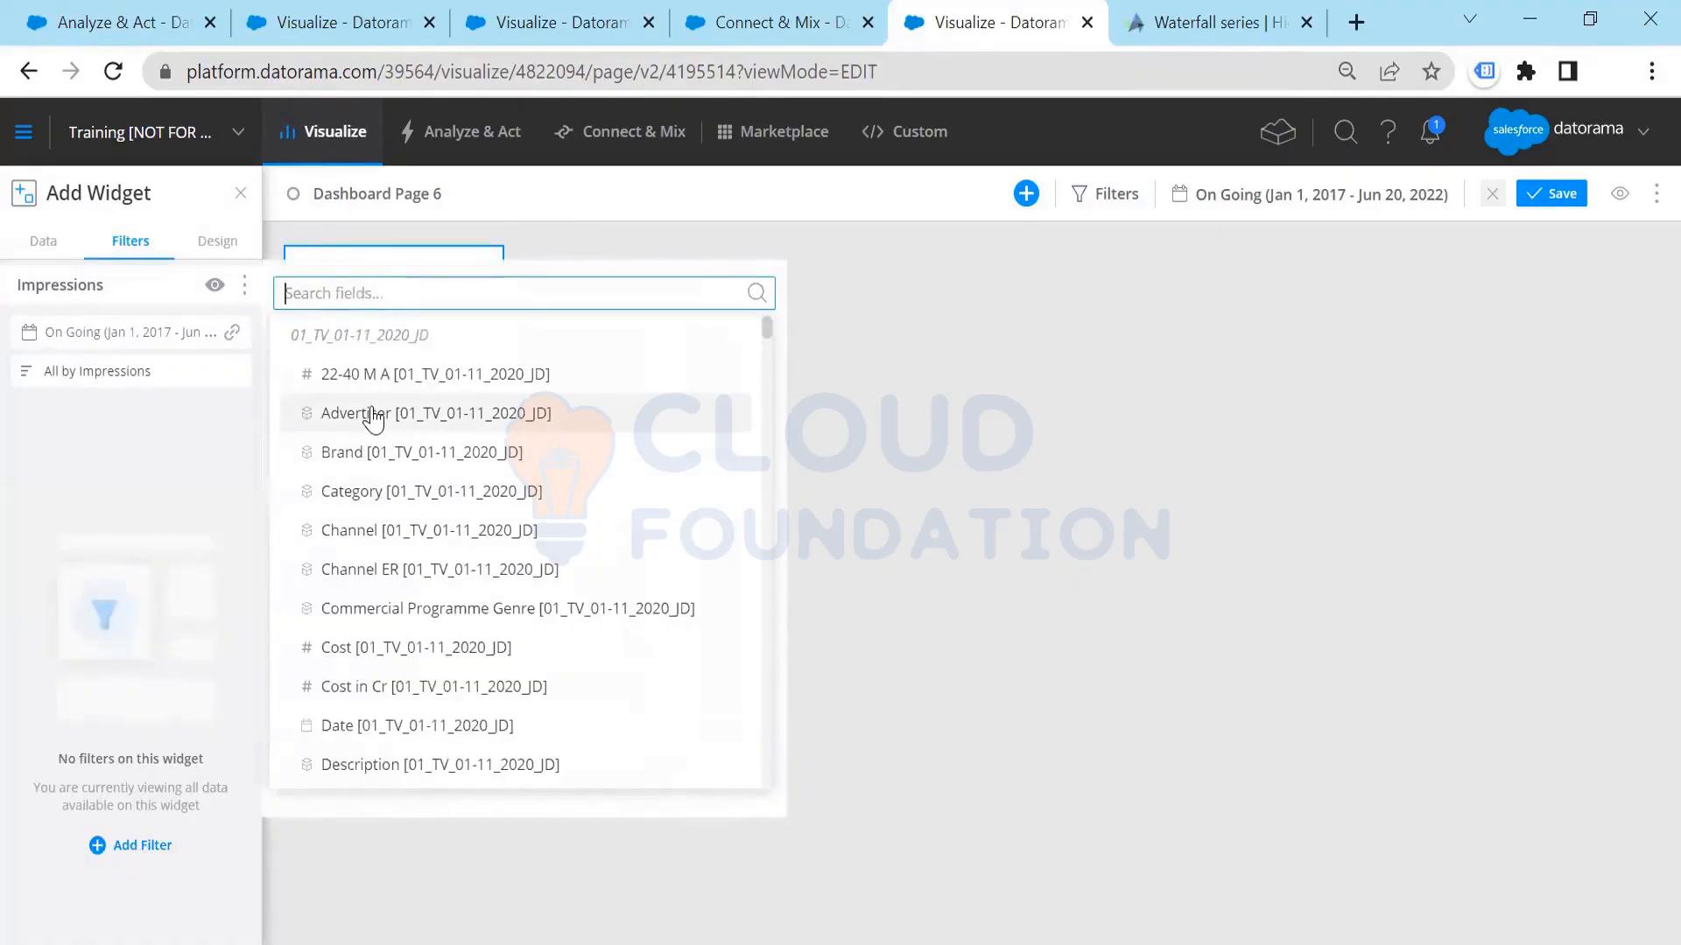
pyautogui.write('data')
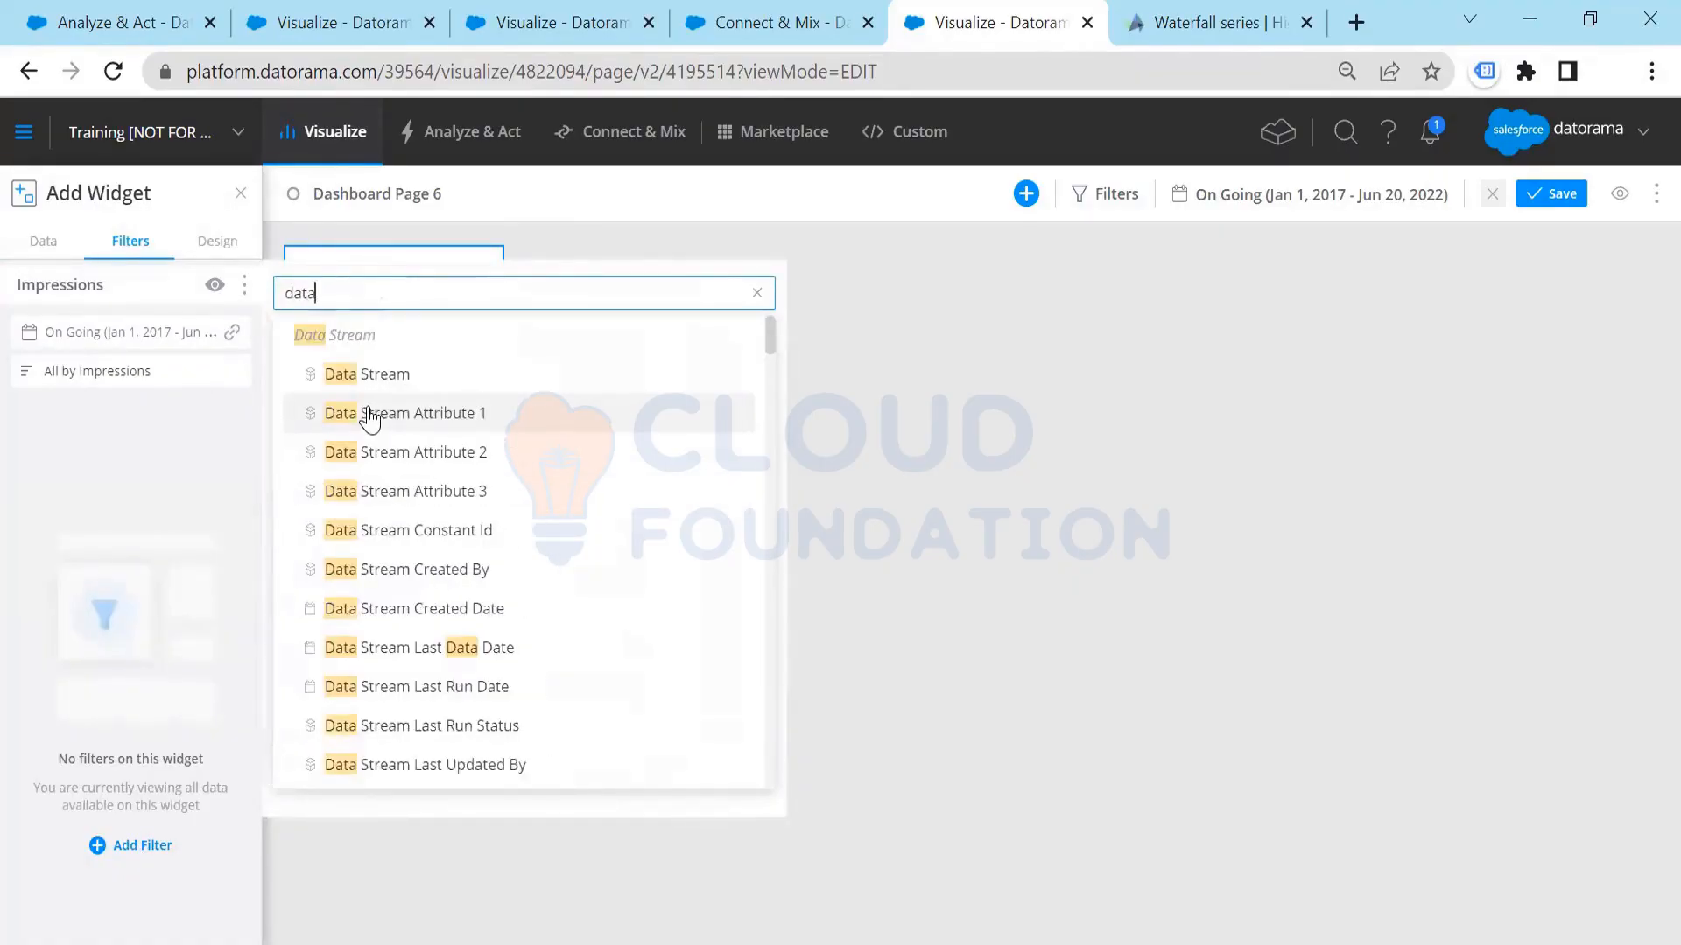
pyautogui.click(375, 374)
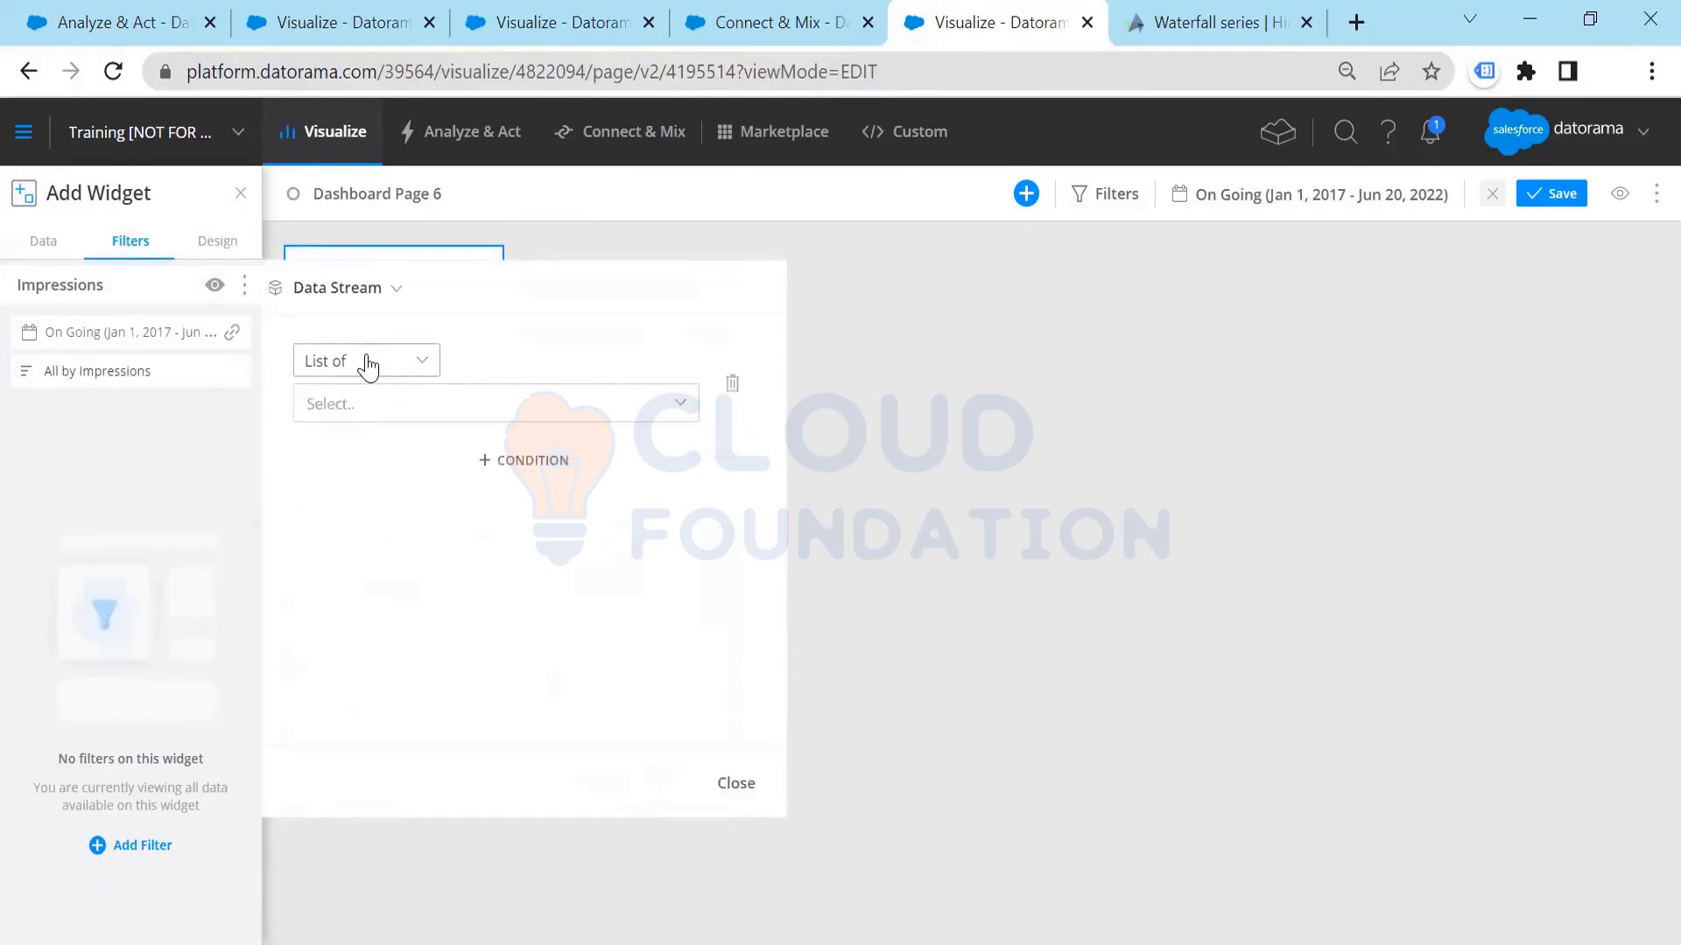
# Step: Set the Data Stream filter to List of with TotalConnect (4) selected and close the filter editor
pyautogui.click(367, 367)
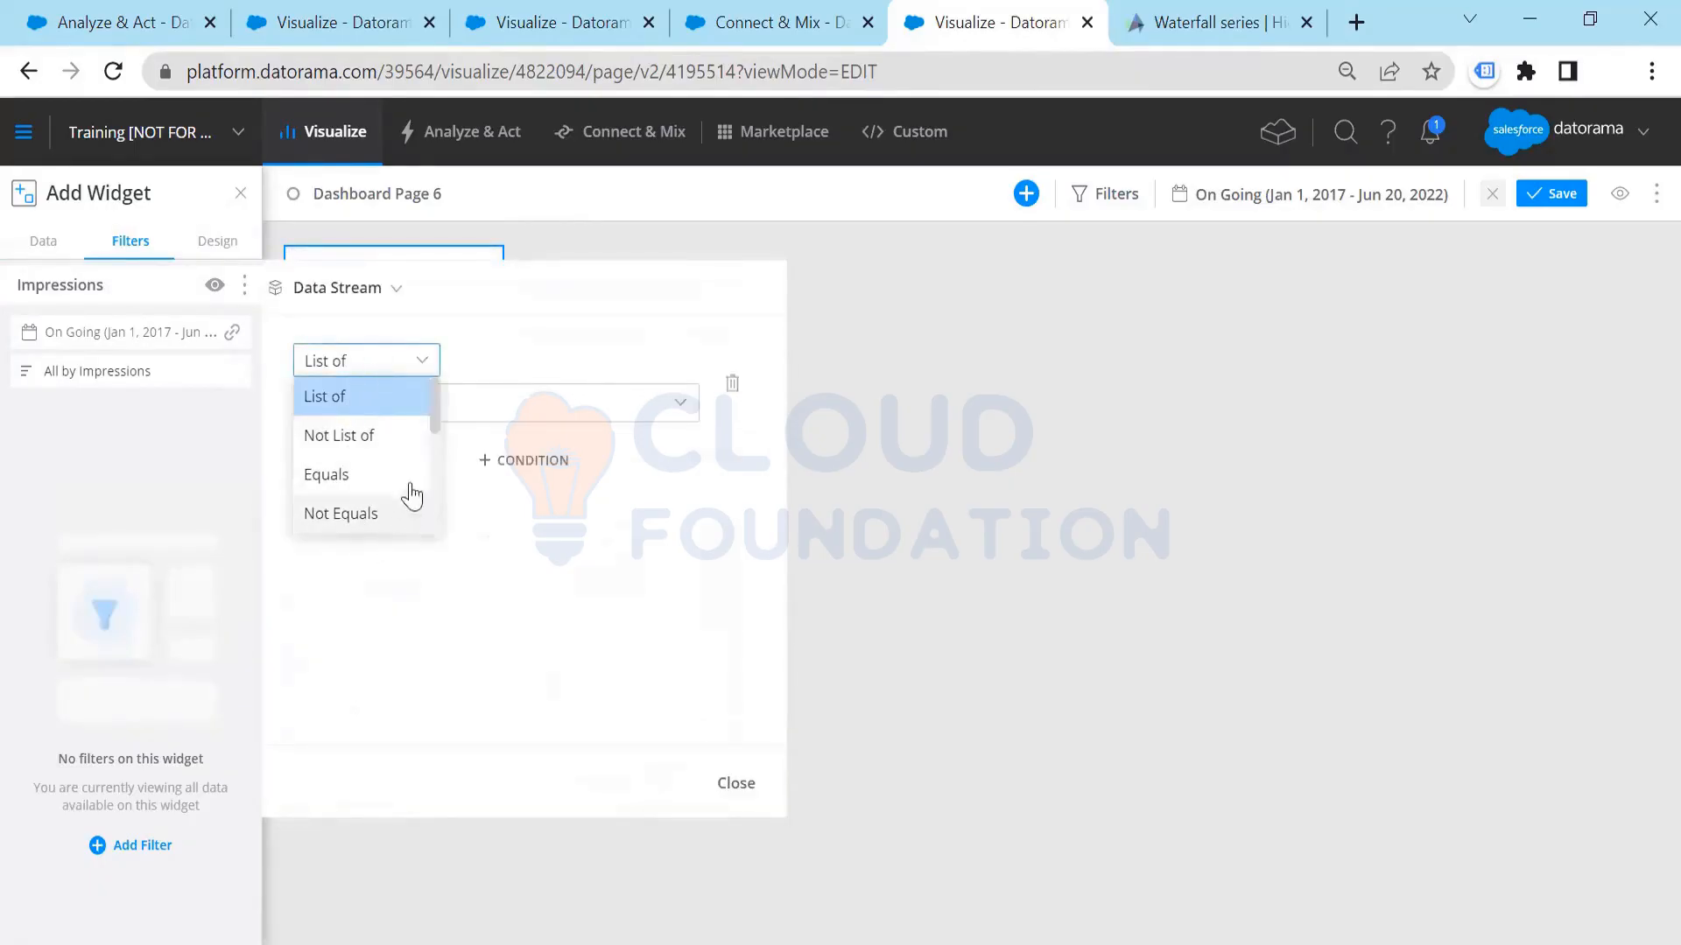
pyautogui.click(517, 324)
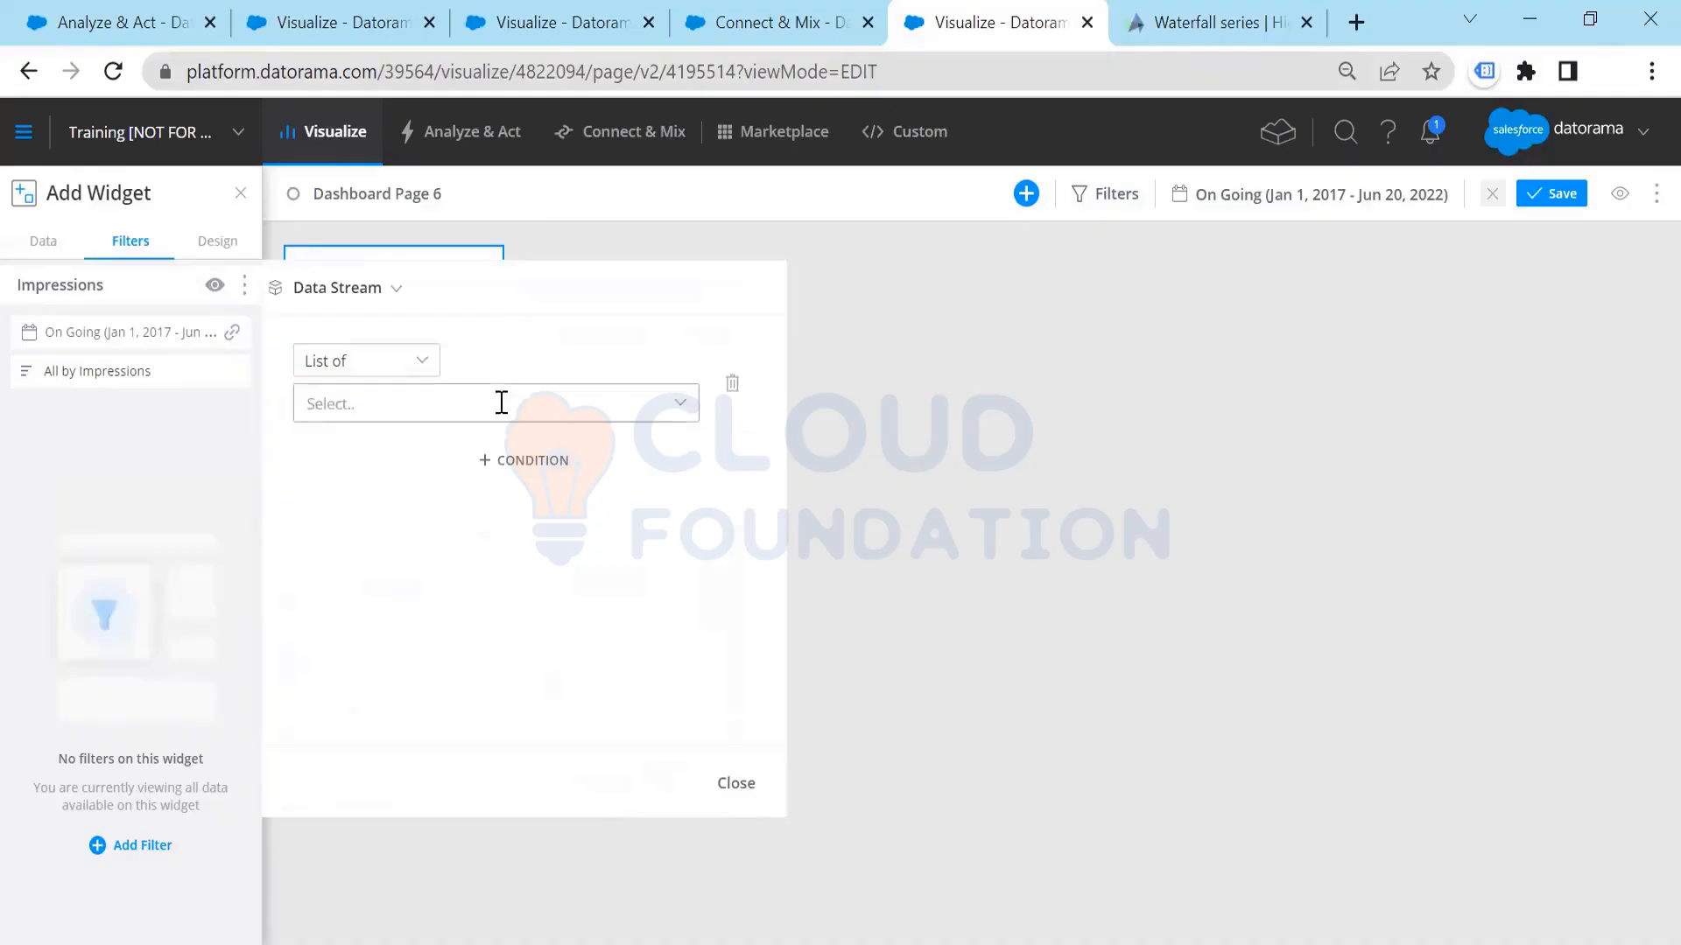
pyautogui.click(500, 403)
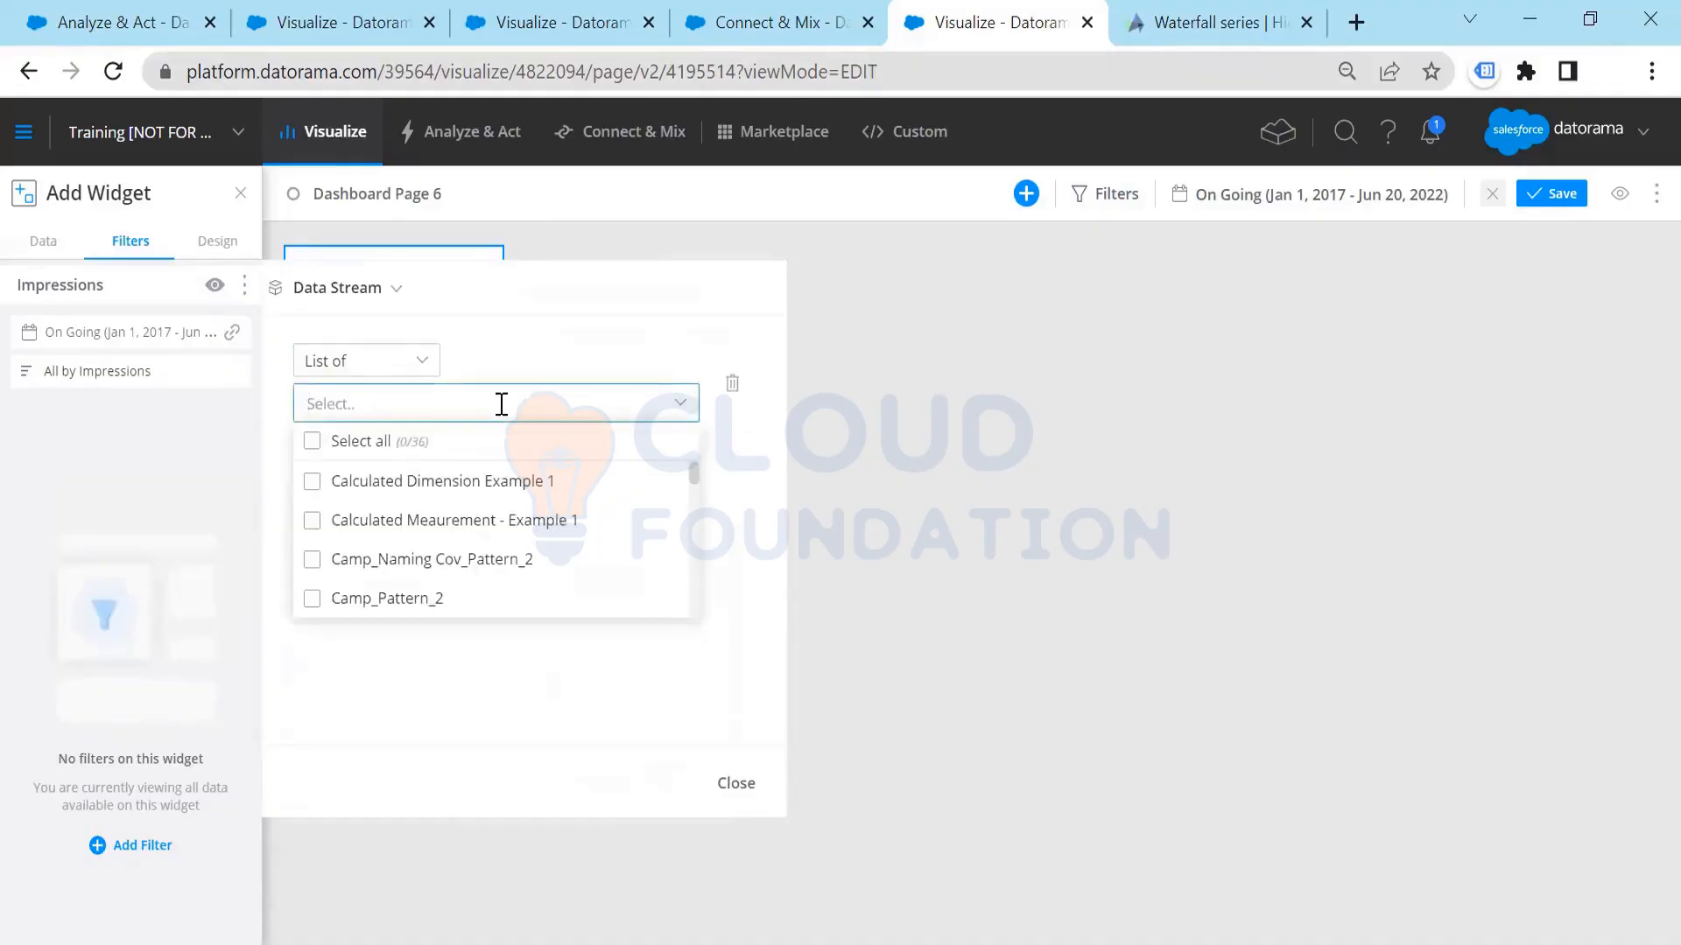
pyautogui.write('total')
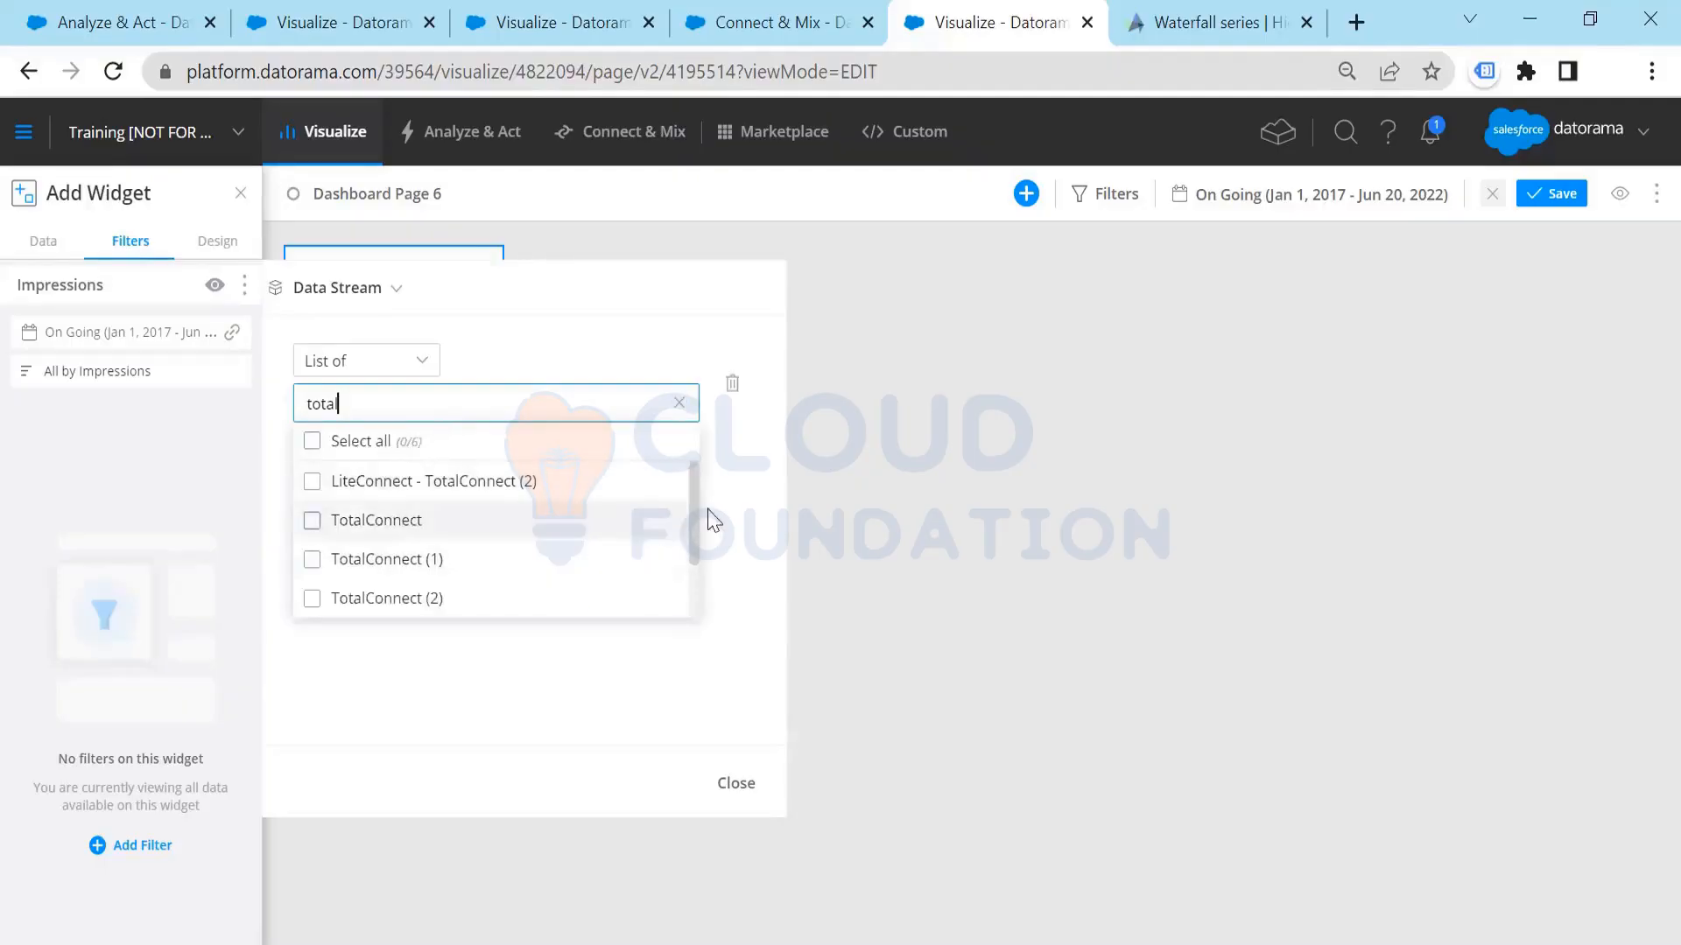
pyautogui.scroll(-2, 694, 521)
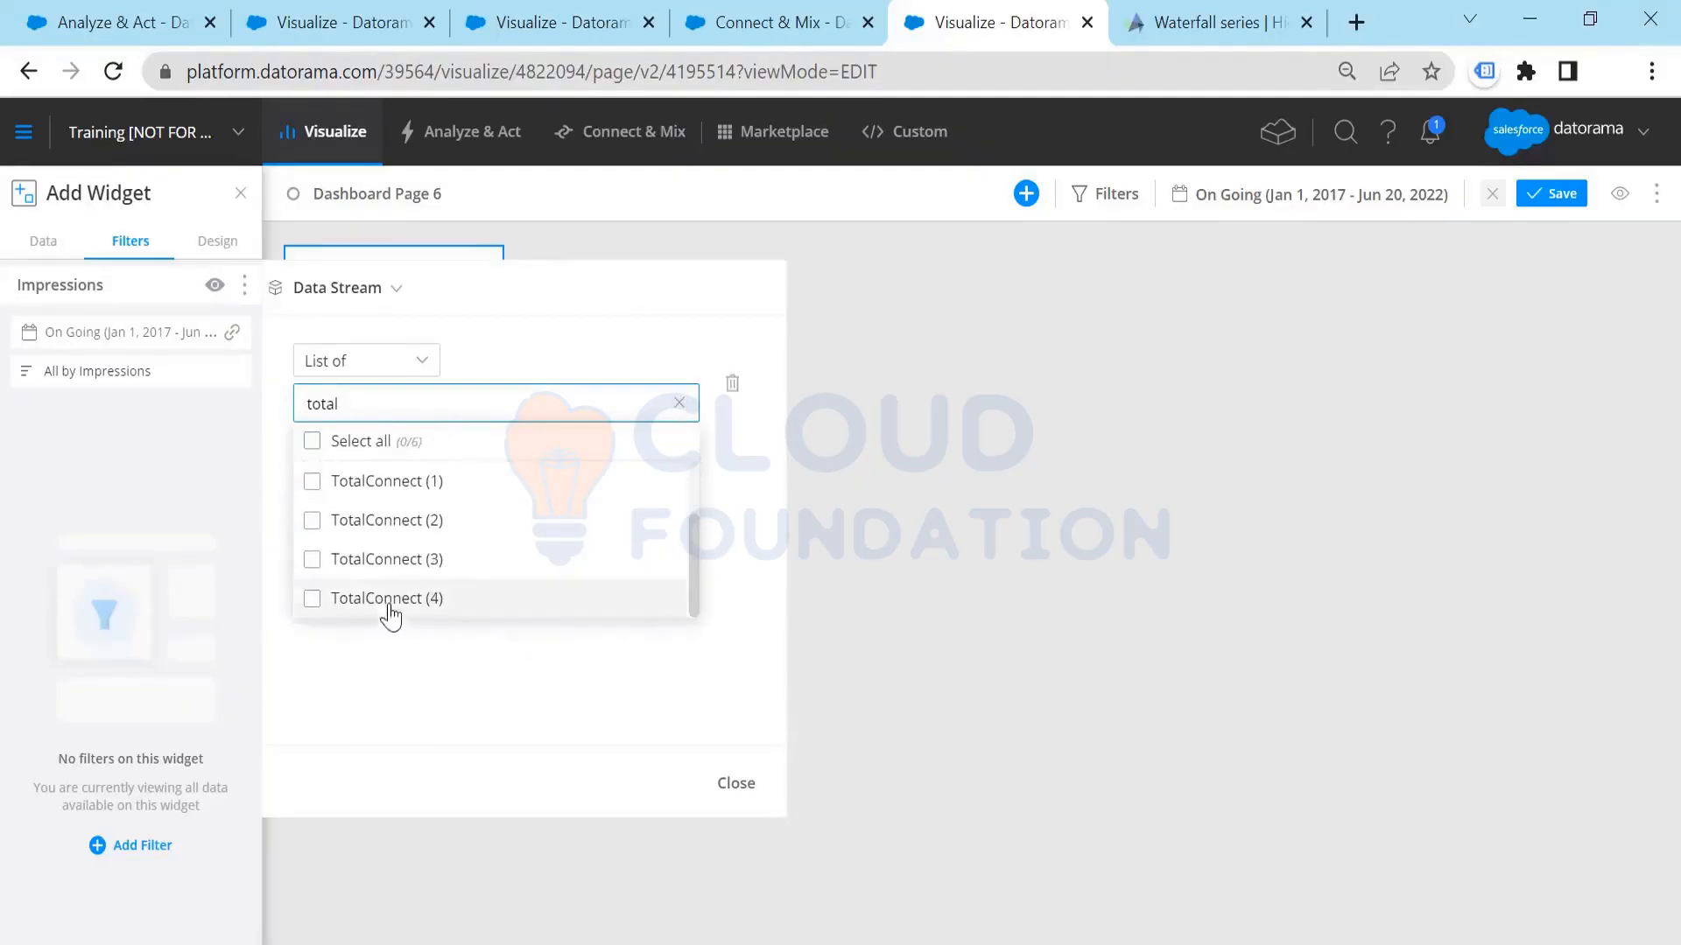
pyautogui.click(390, 604)
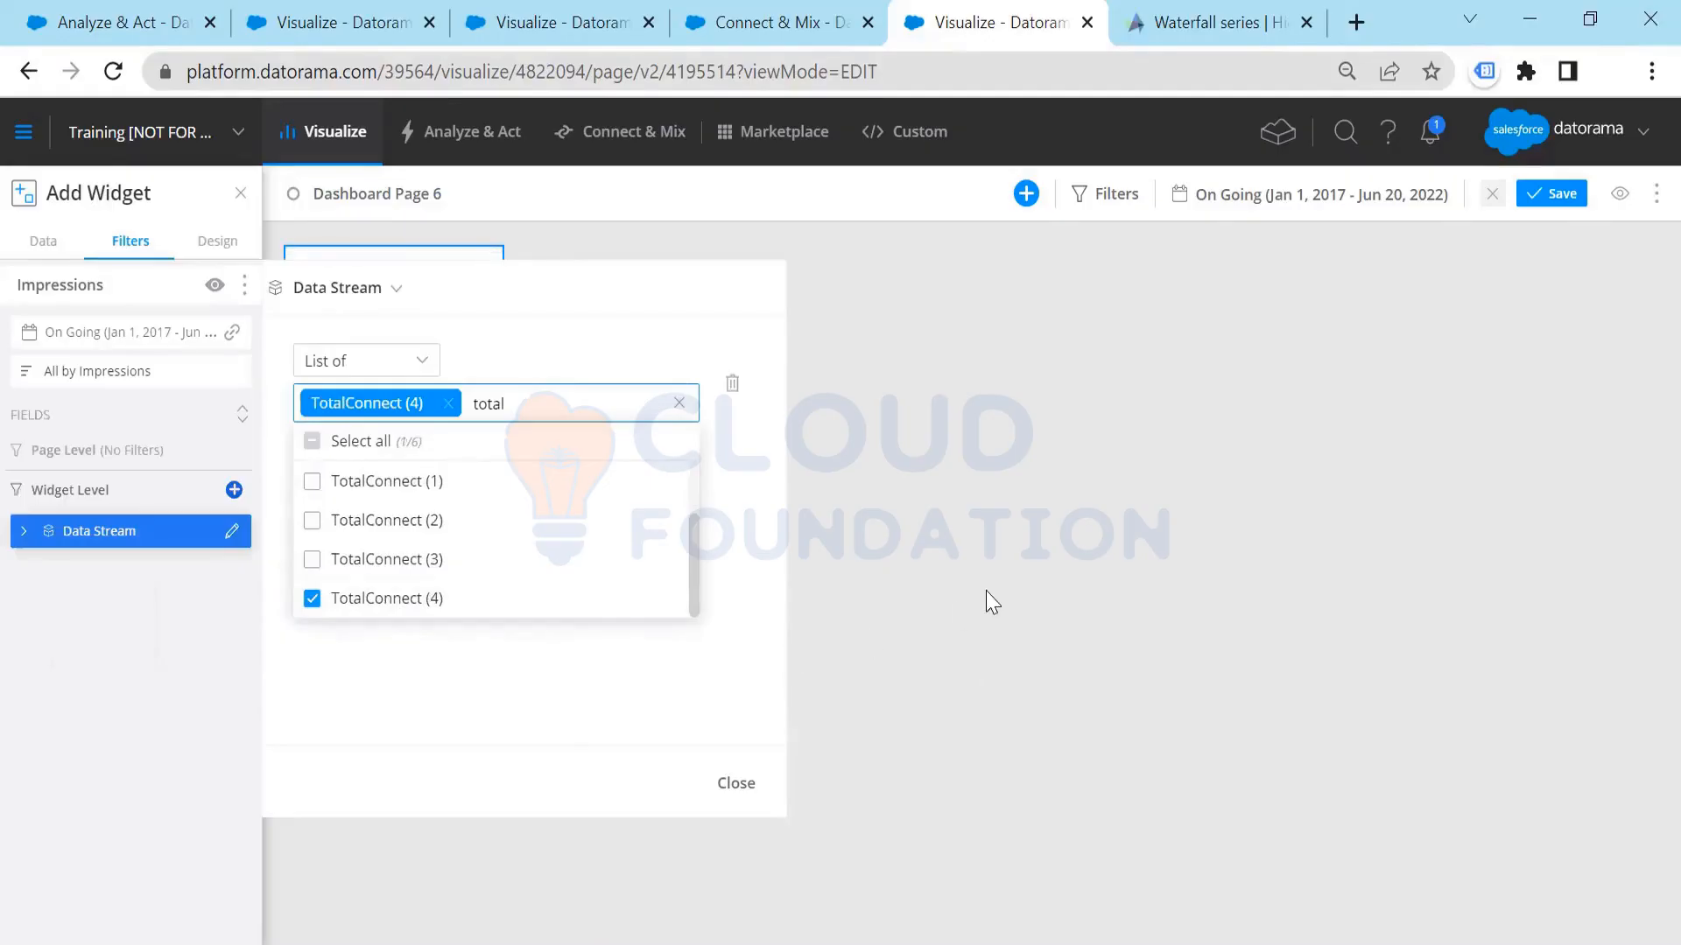
pyautogui.click(735, 783)
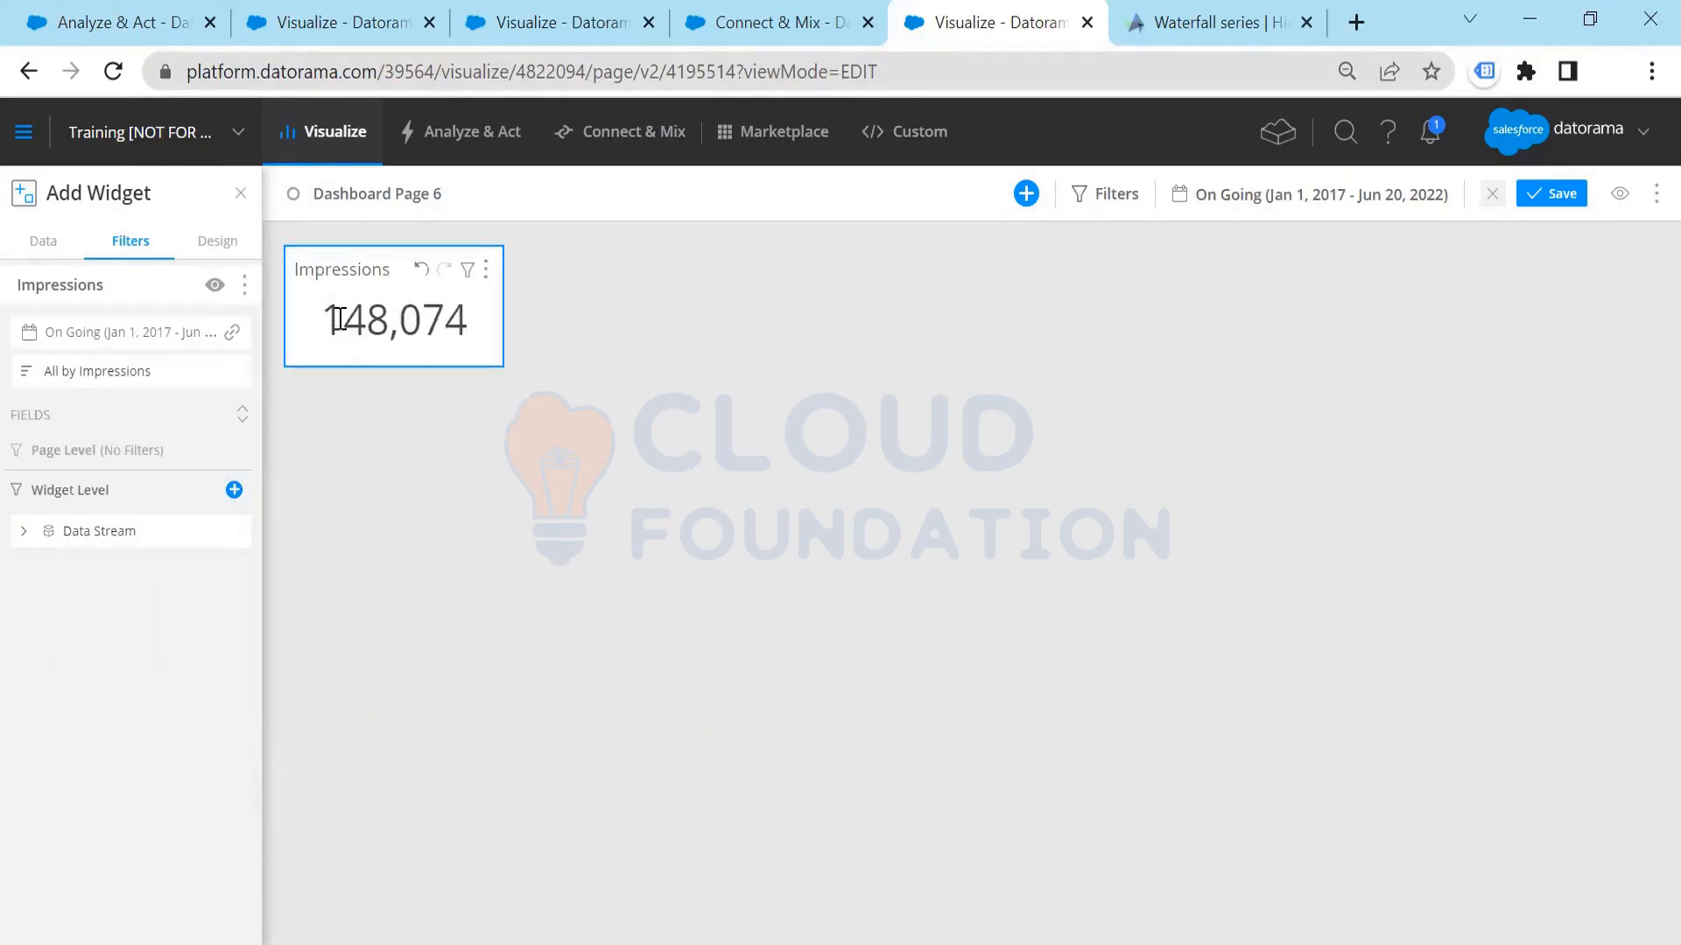
# Step: Review the Impressions widget's filtered value and the condition of its Data Stream filter
pyautogui.moveTo(344, 306); pyautogui.dragTo(495, 326)
pyautogui.click(612, 345)
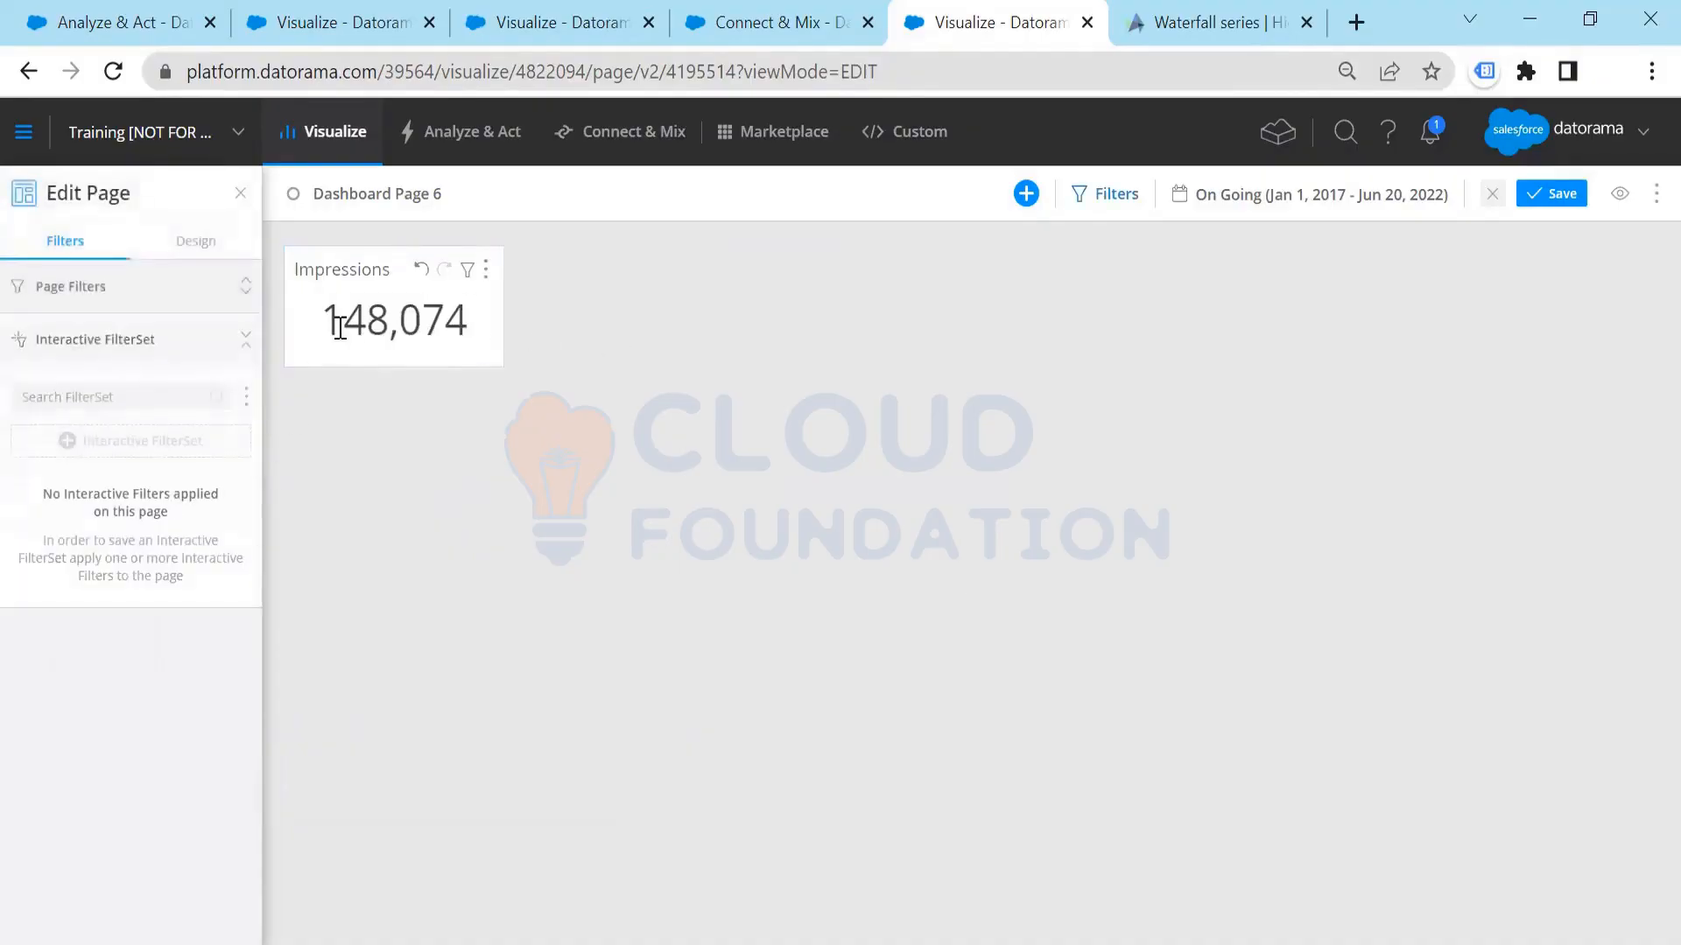
pyautogui.moveTo(343, 320); pyautogui.dragTo(604, 344)
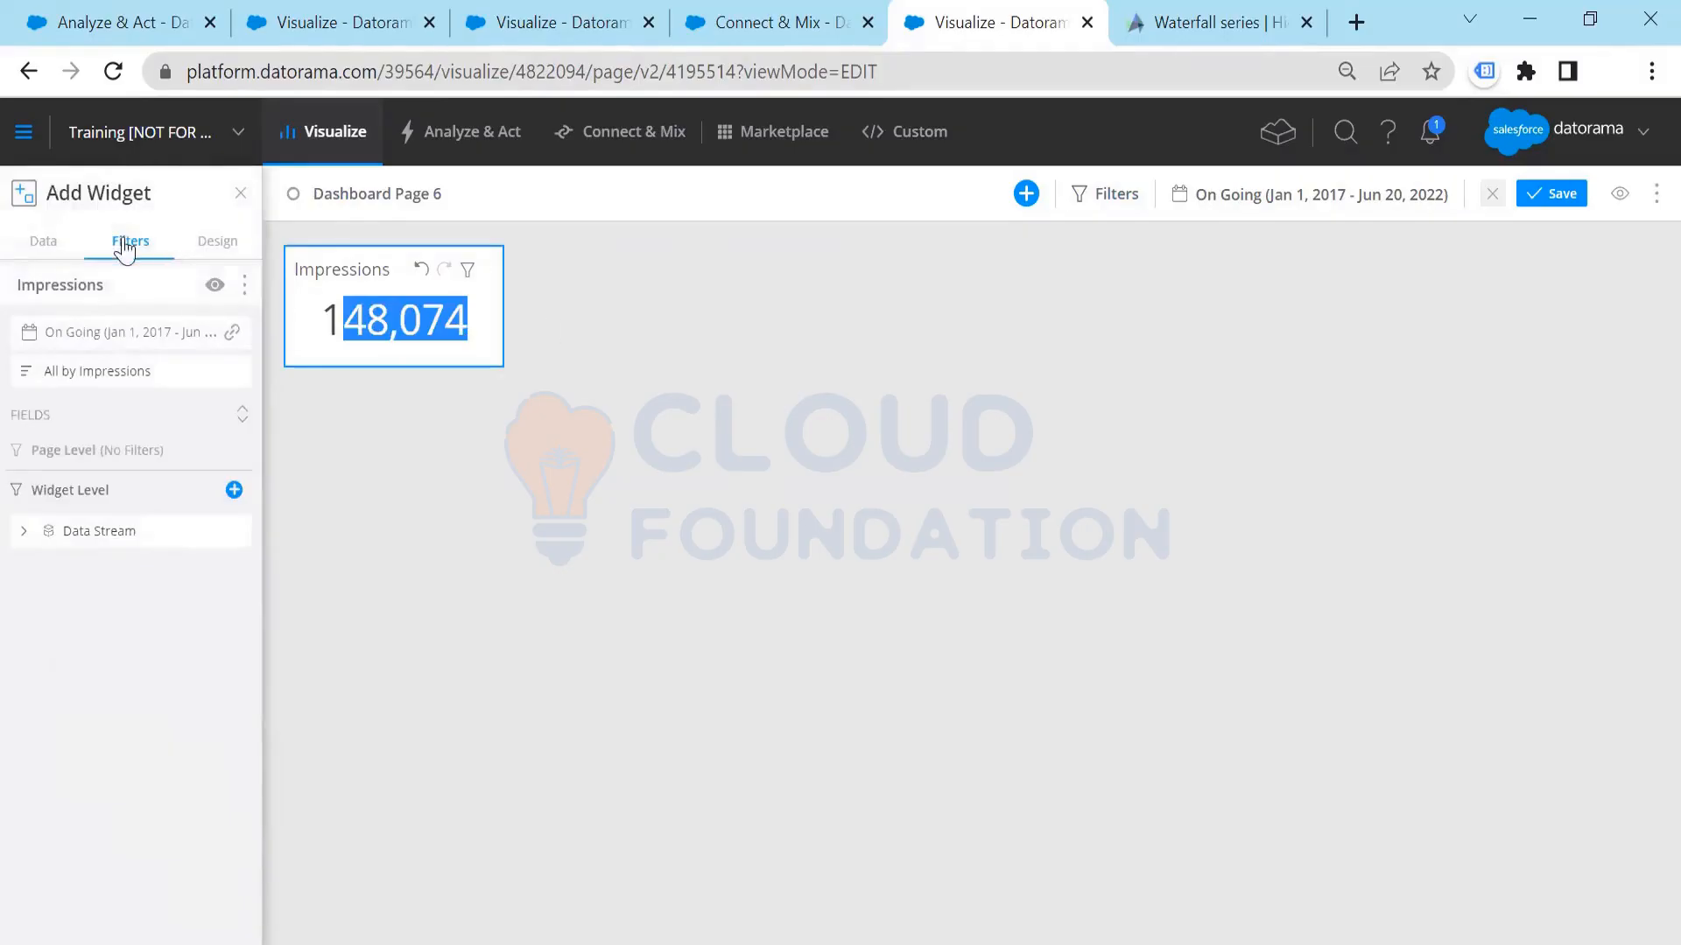
pyautogui.click(101, 532)
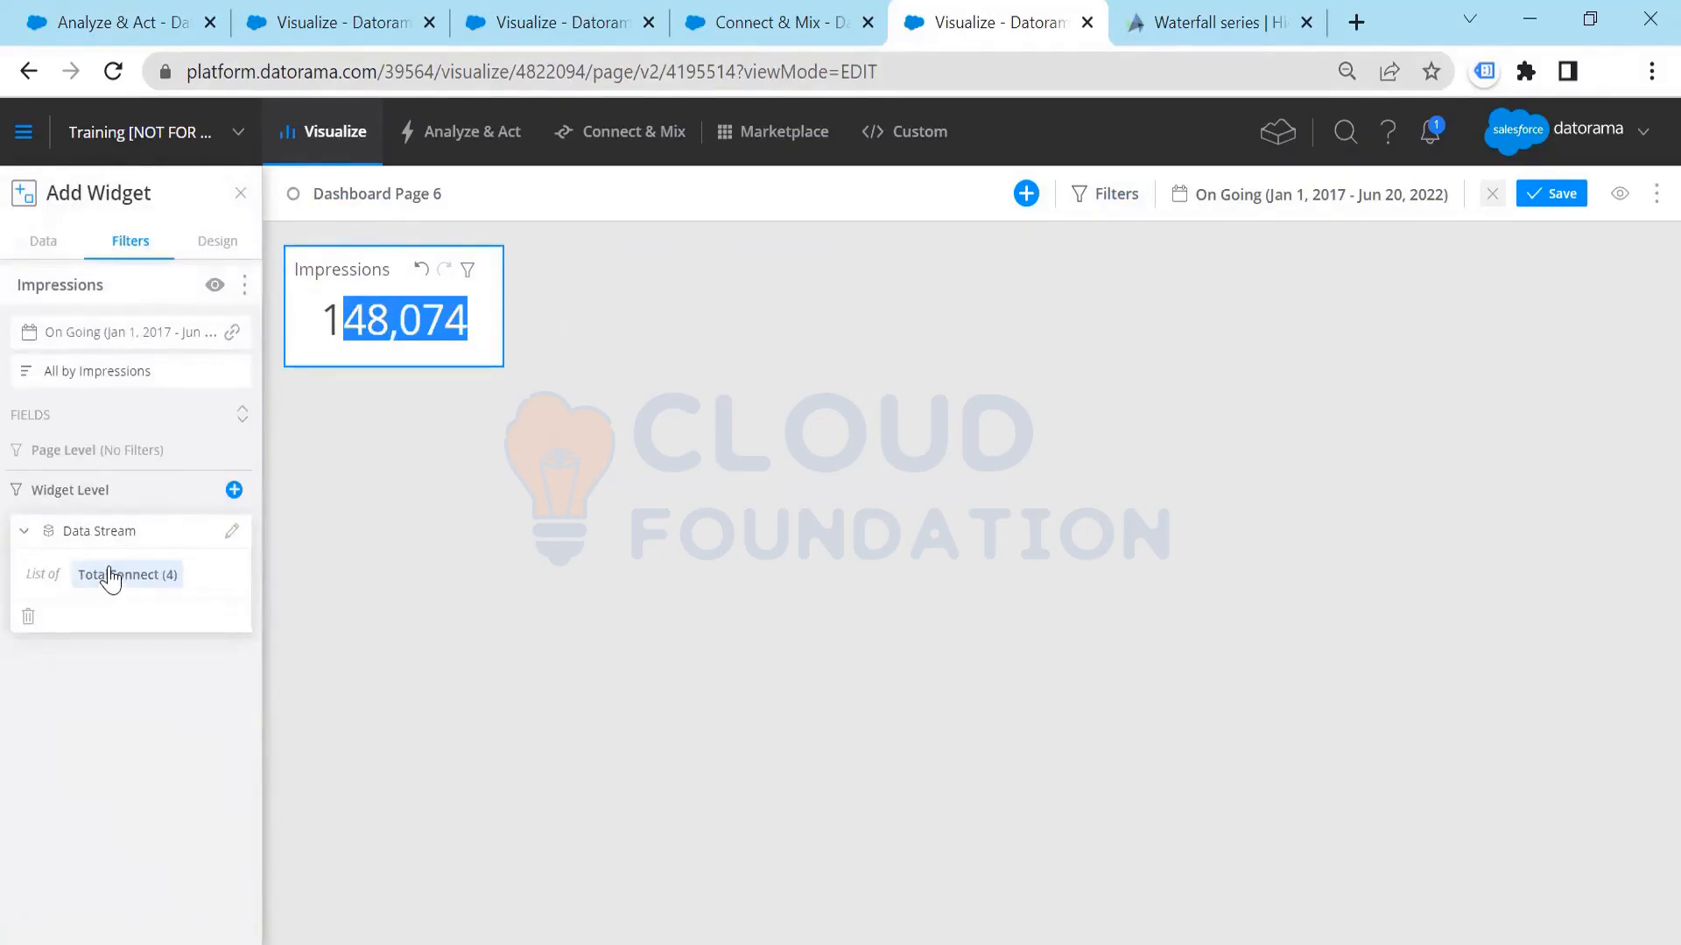
pyautogui.click(629, 371)
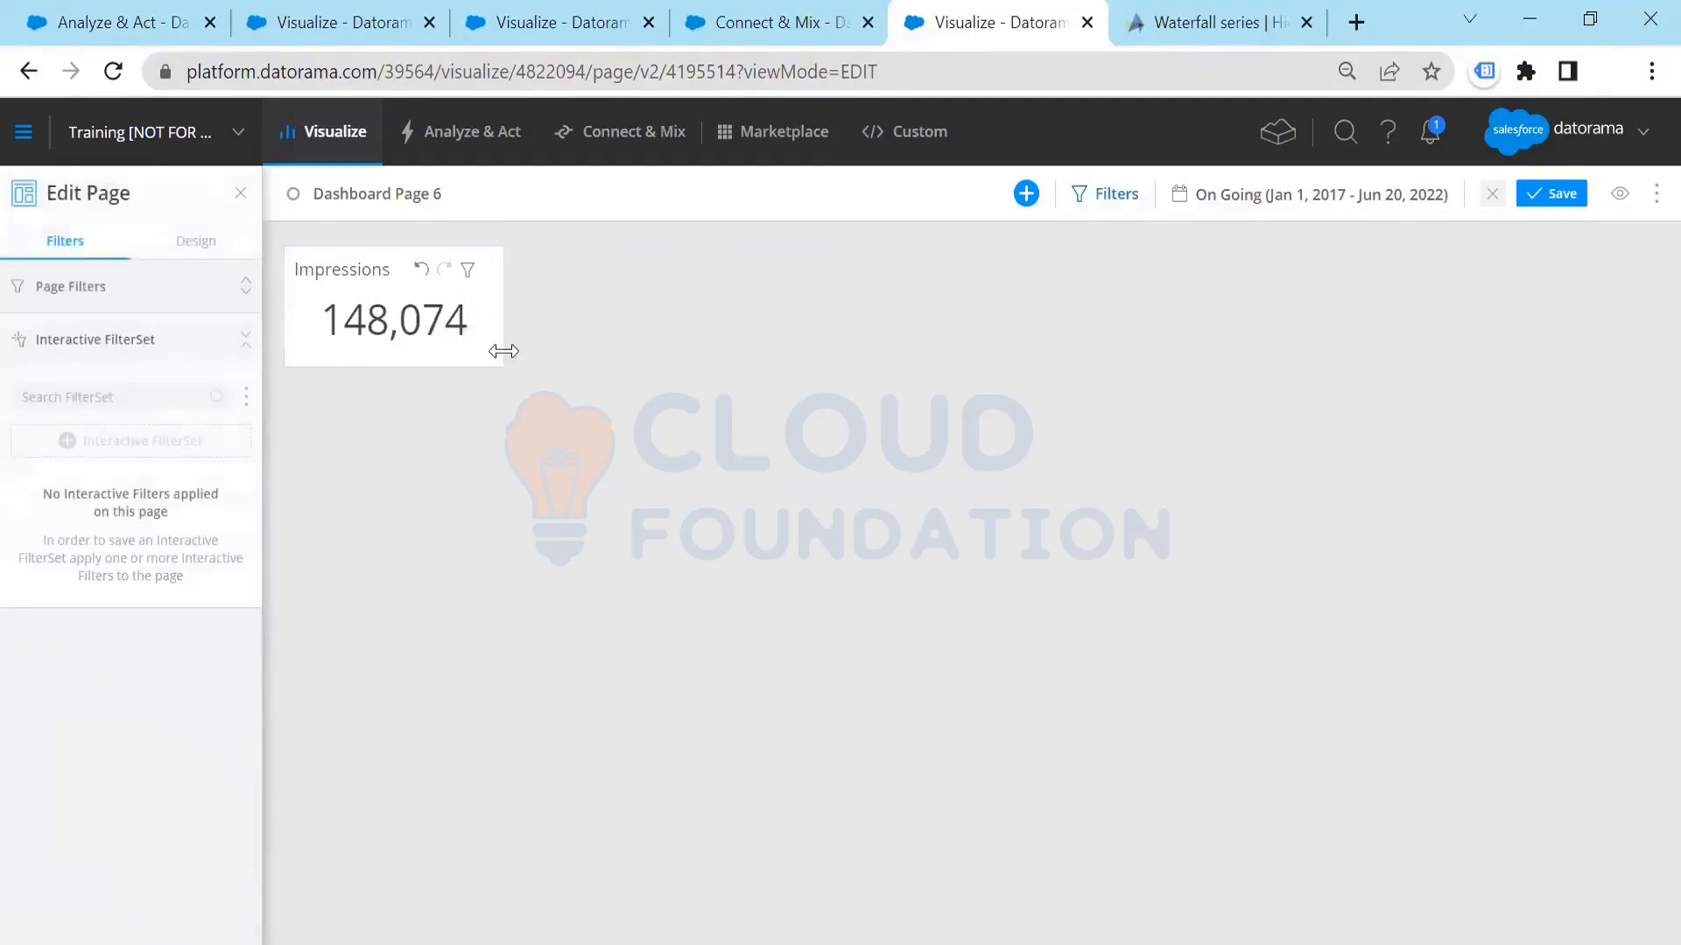
# Step: Enable a custom background color for the dashboard page and set it to brown #774b4b
pyautogui.click(206, 248)
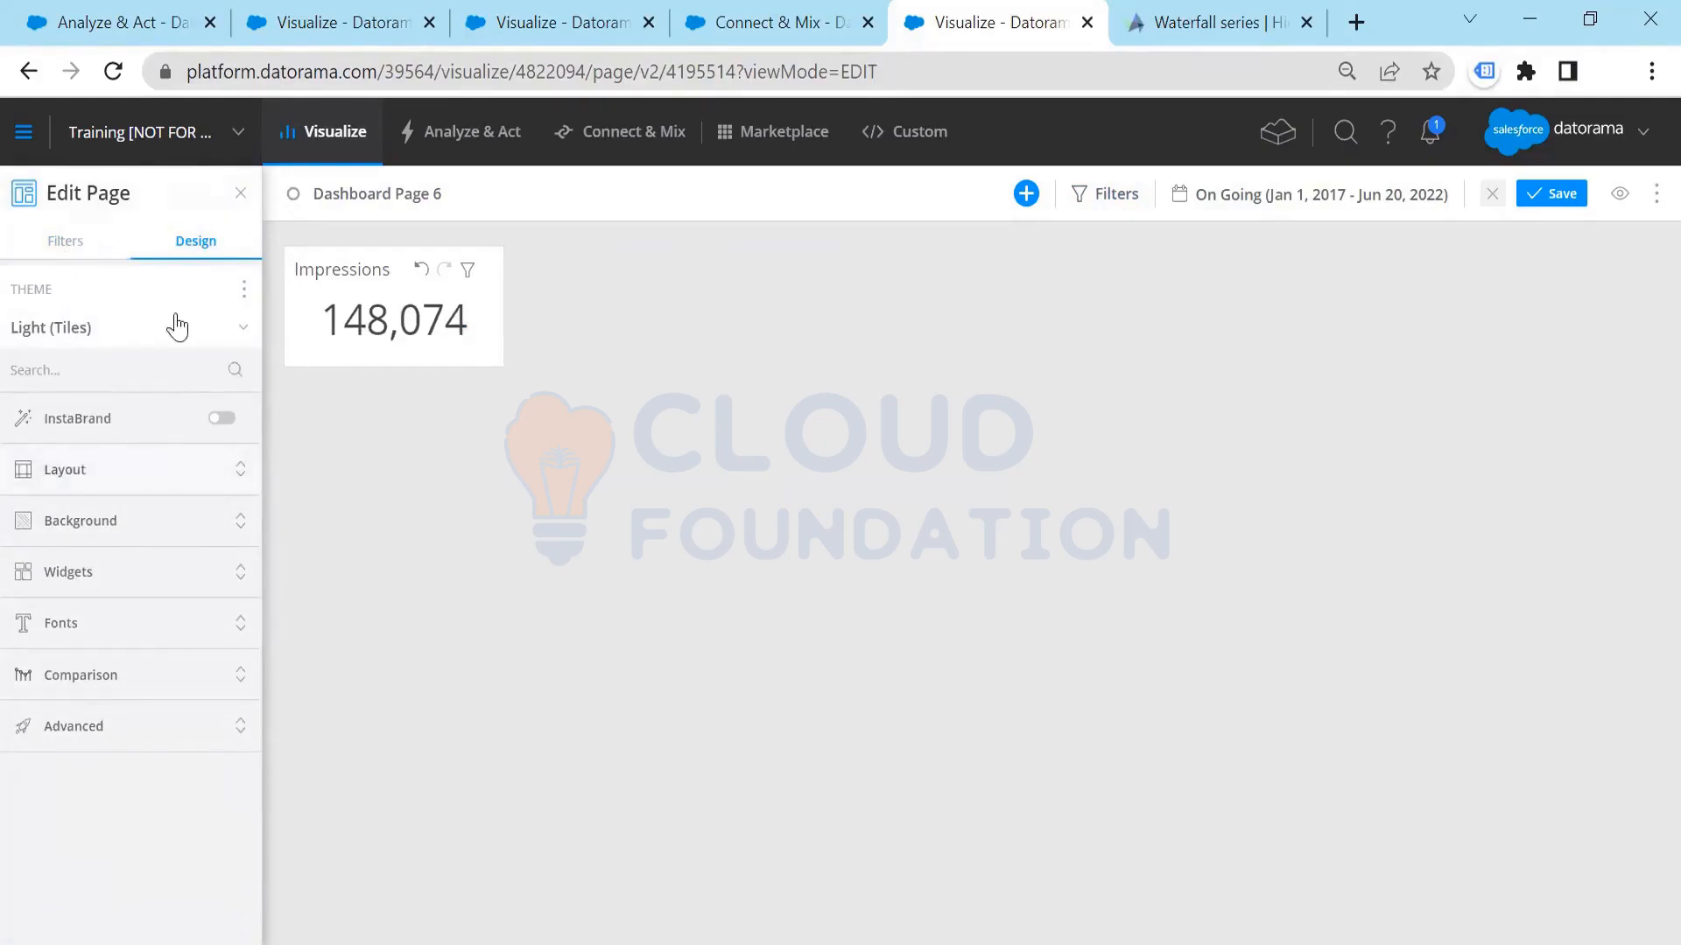
pyautogui.click(122, 473)
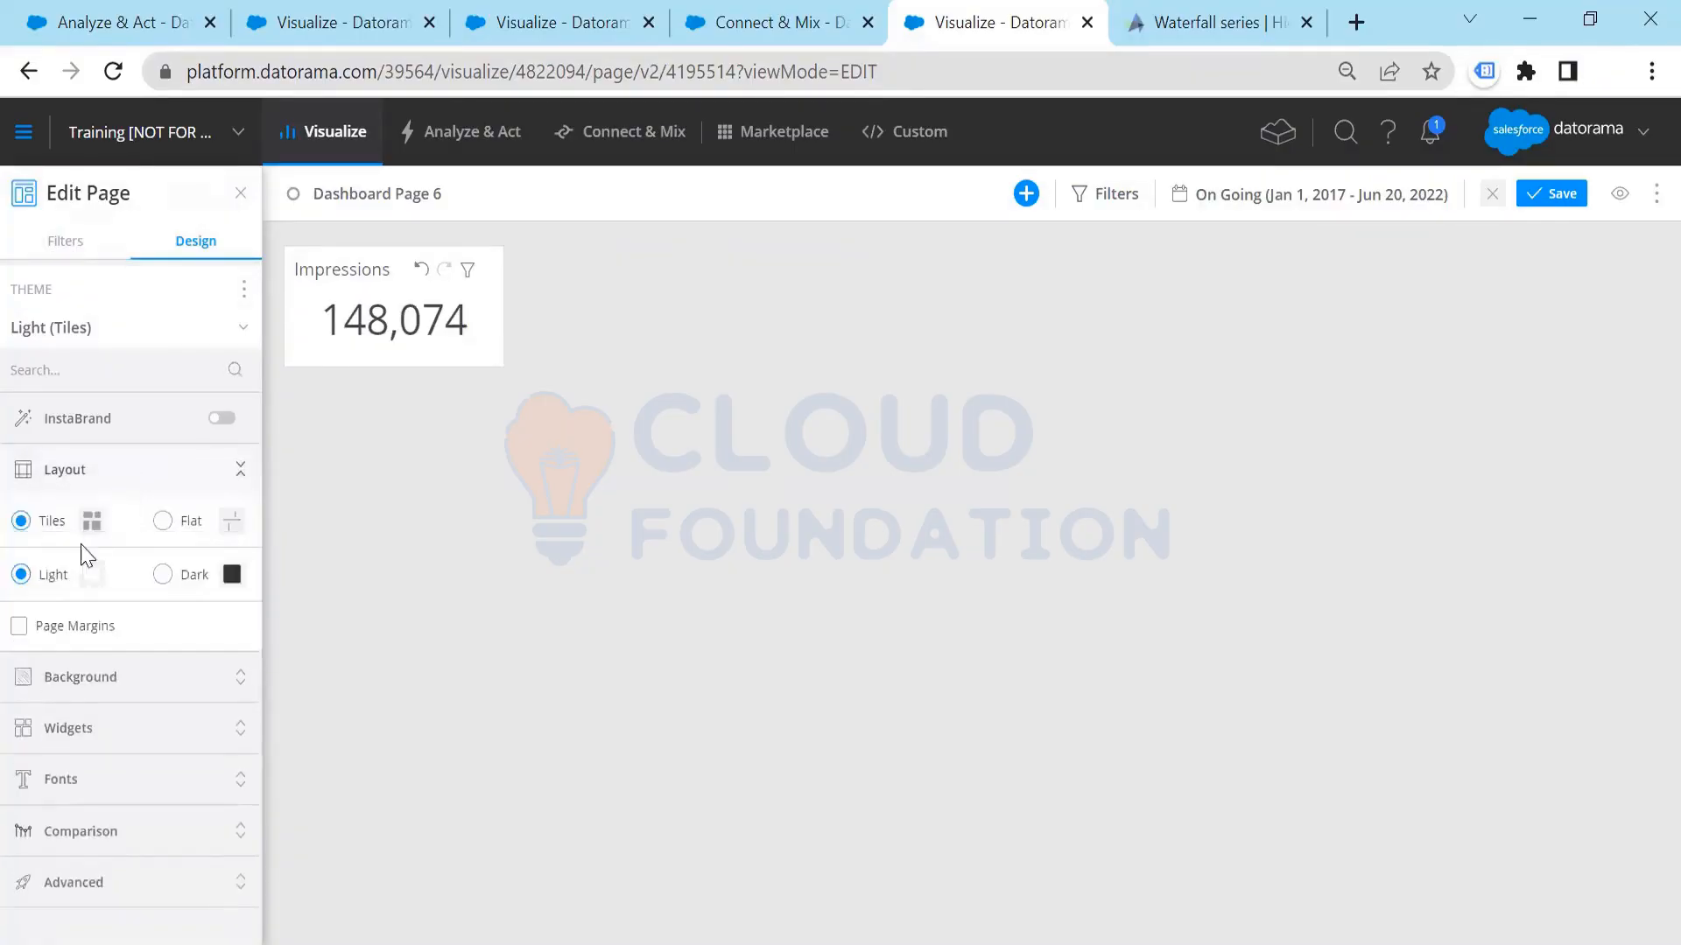
pyautogui.click(100, 678)
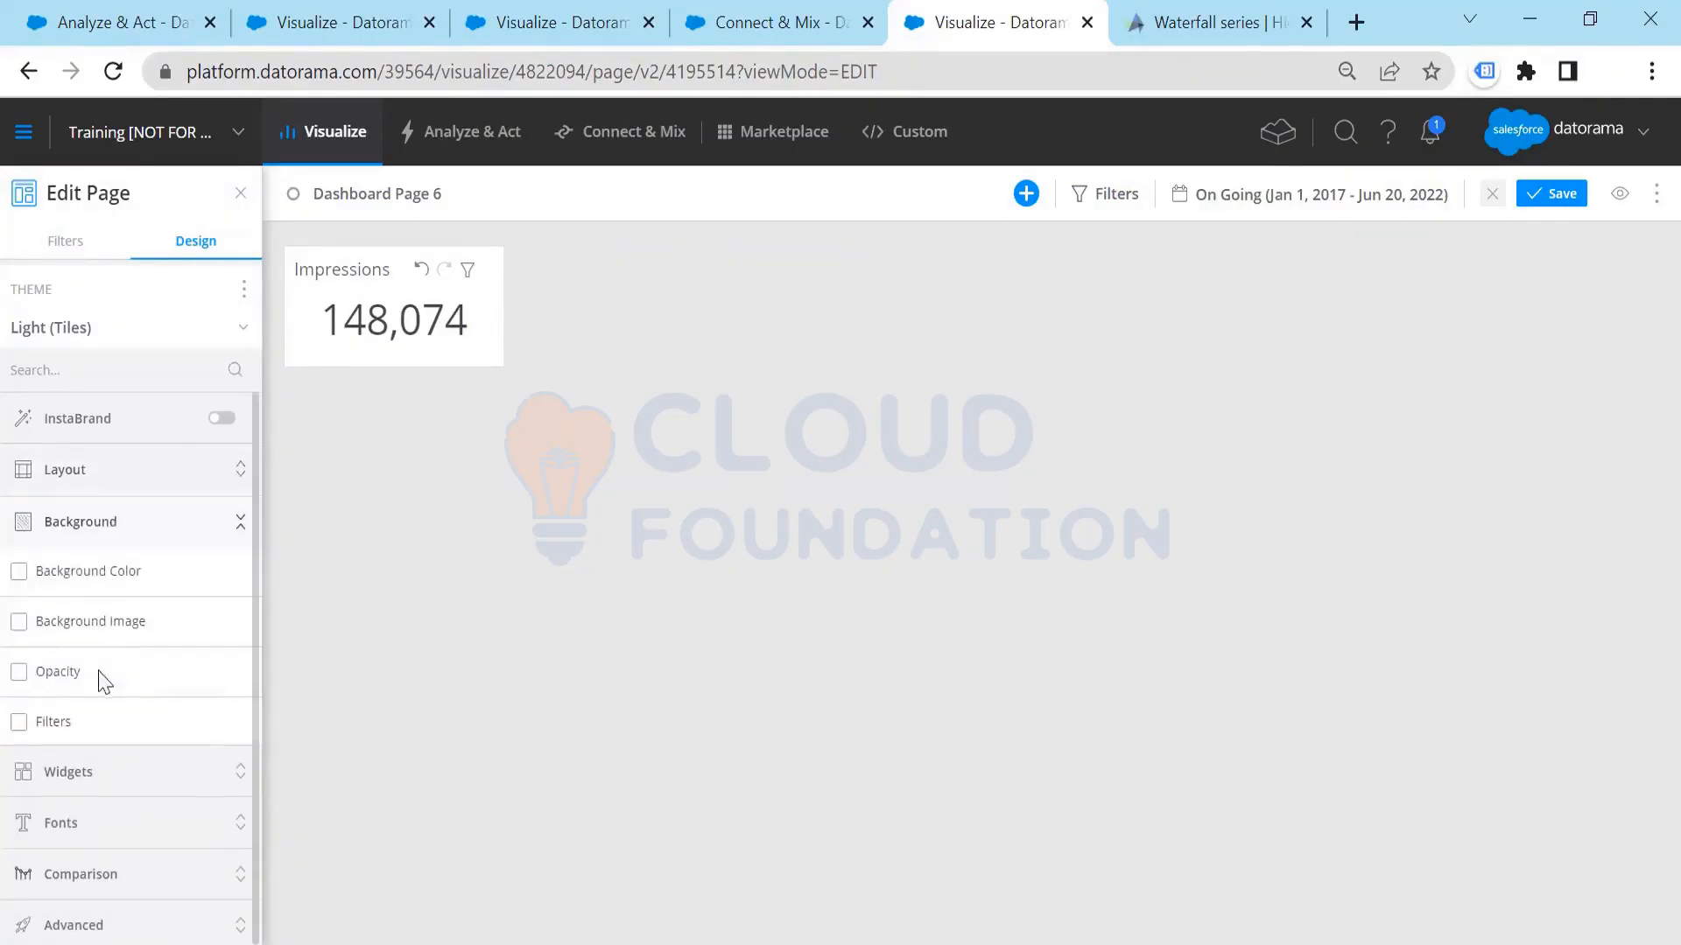
pyautogui.click(63, 569)
pyautogui.click(30, 614)
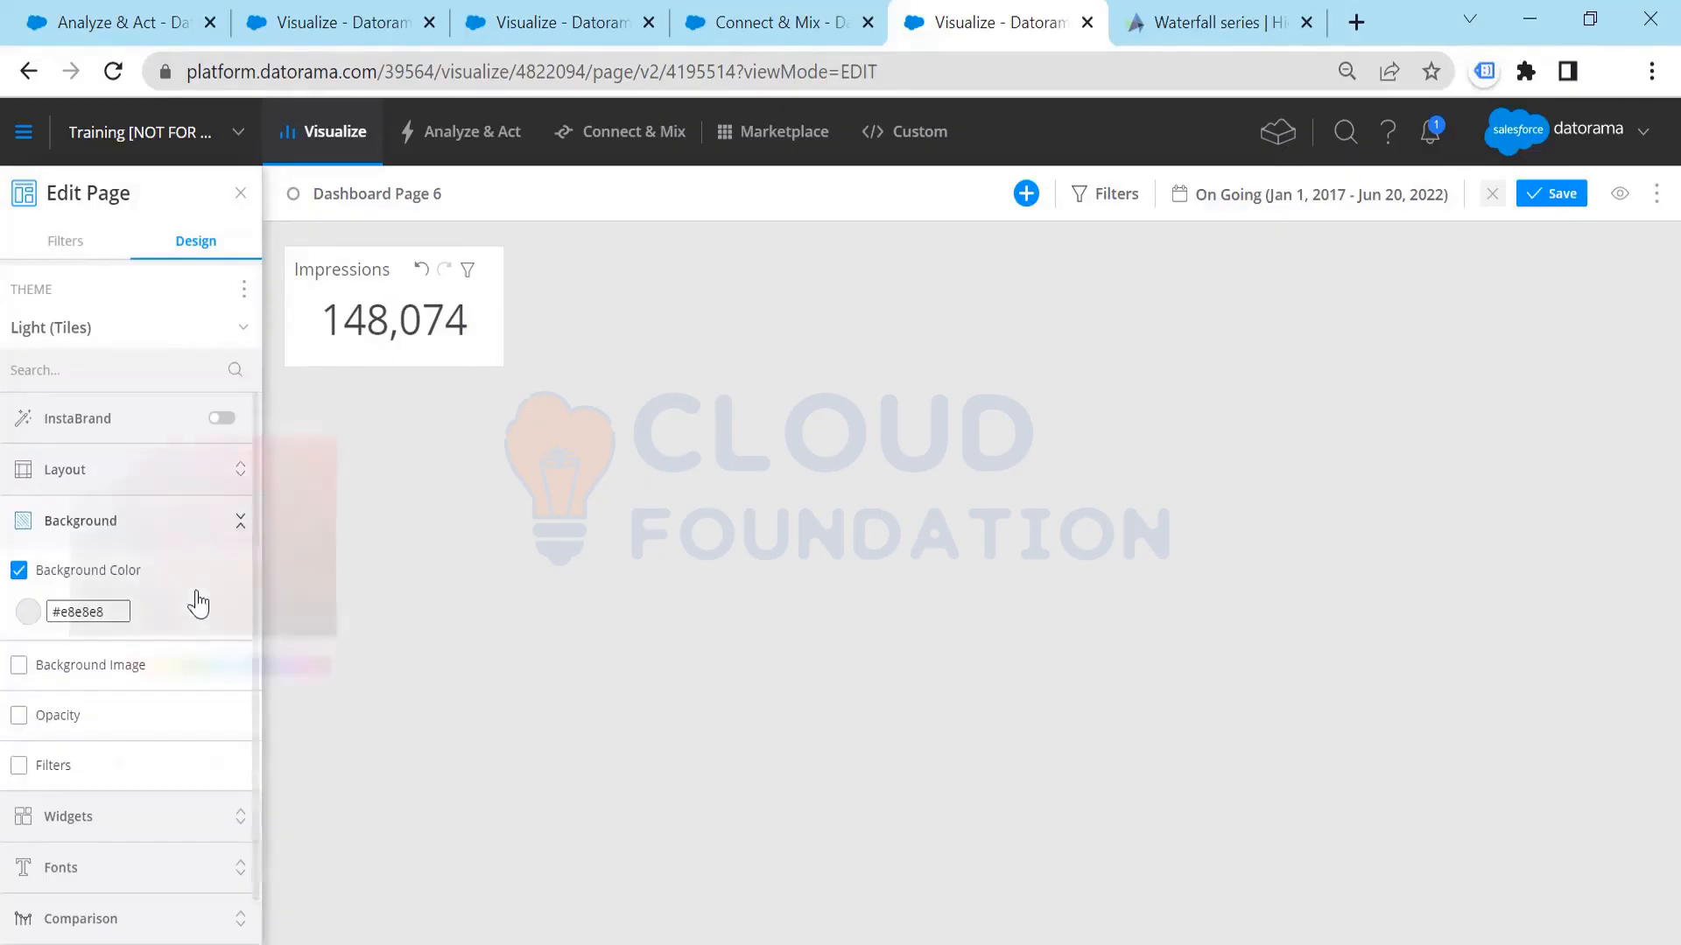
pyautogui.moveTo(214, 529); pyautogui.dragTo(250, 492)
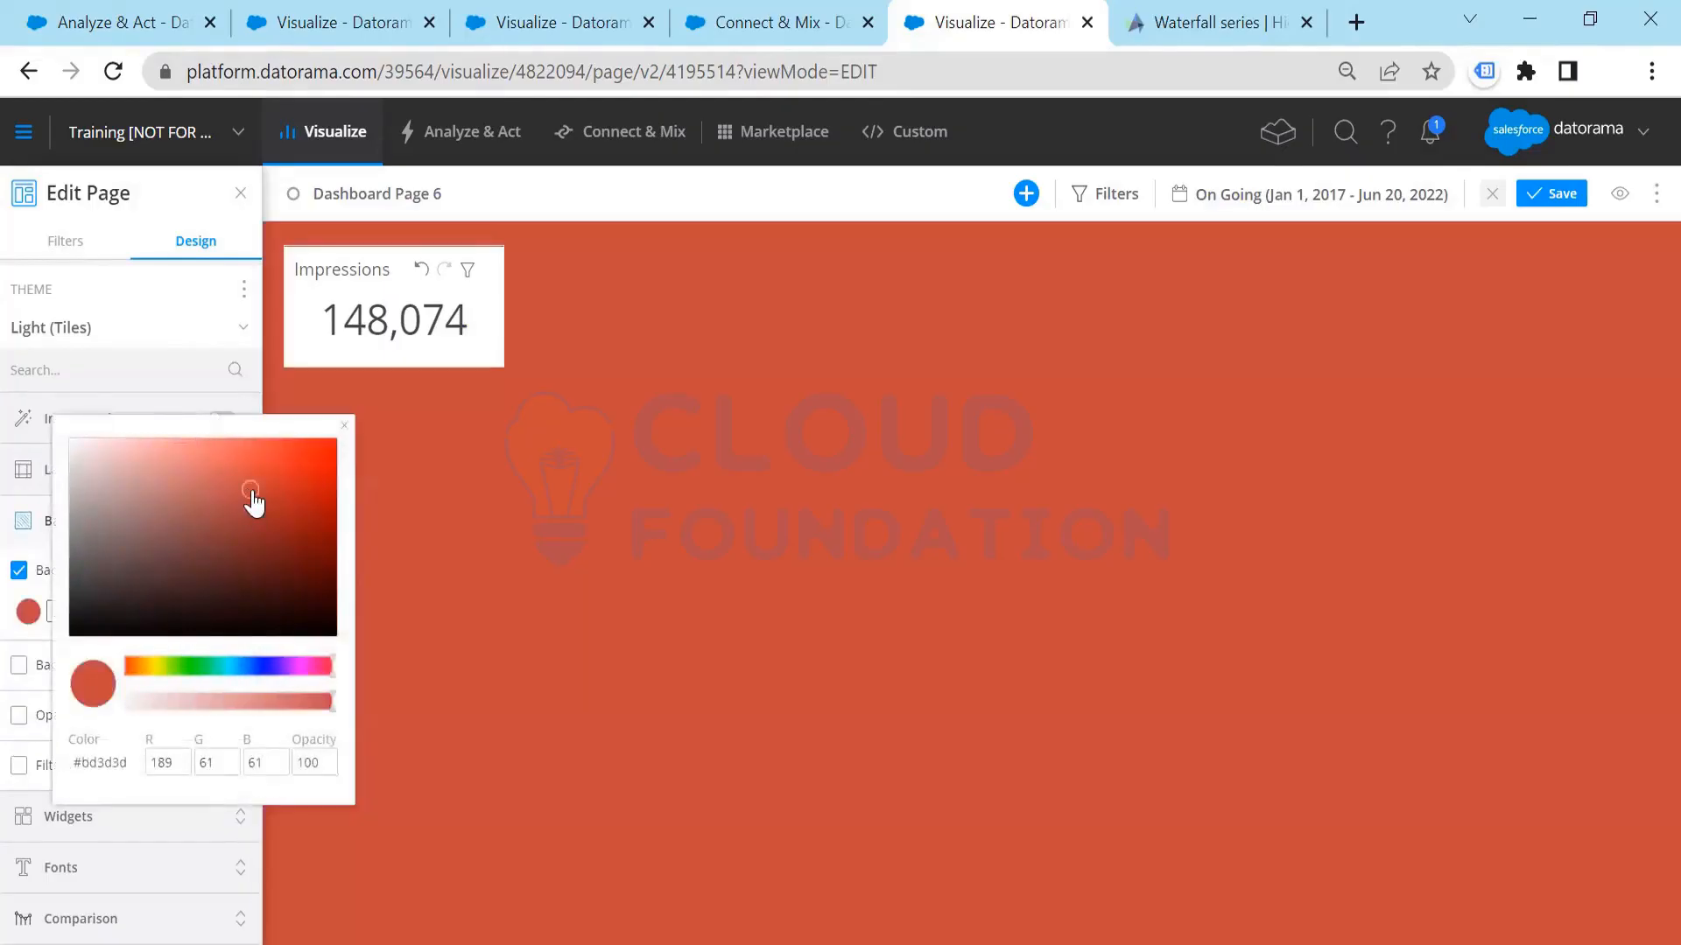
pyautogui.moveTo(225, 525); pyautogui.dragTo(167, 557)
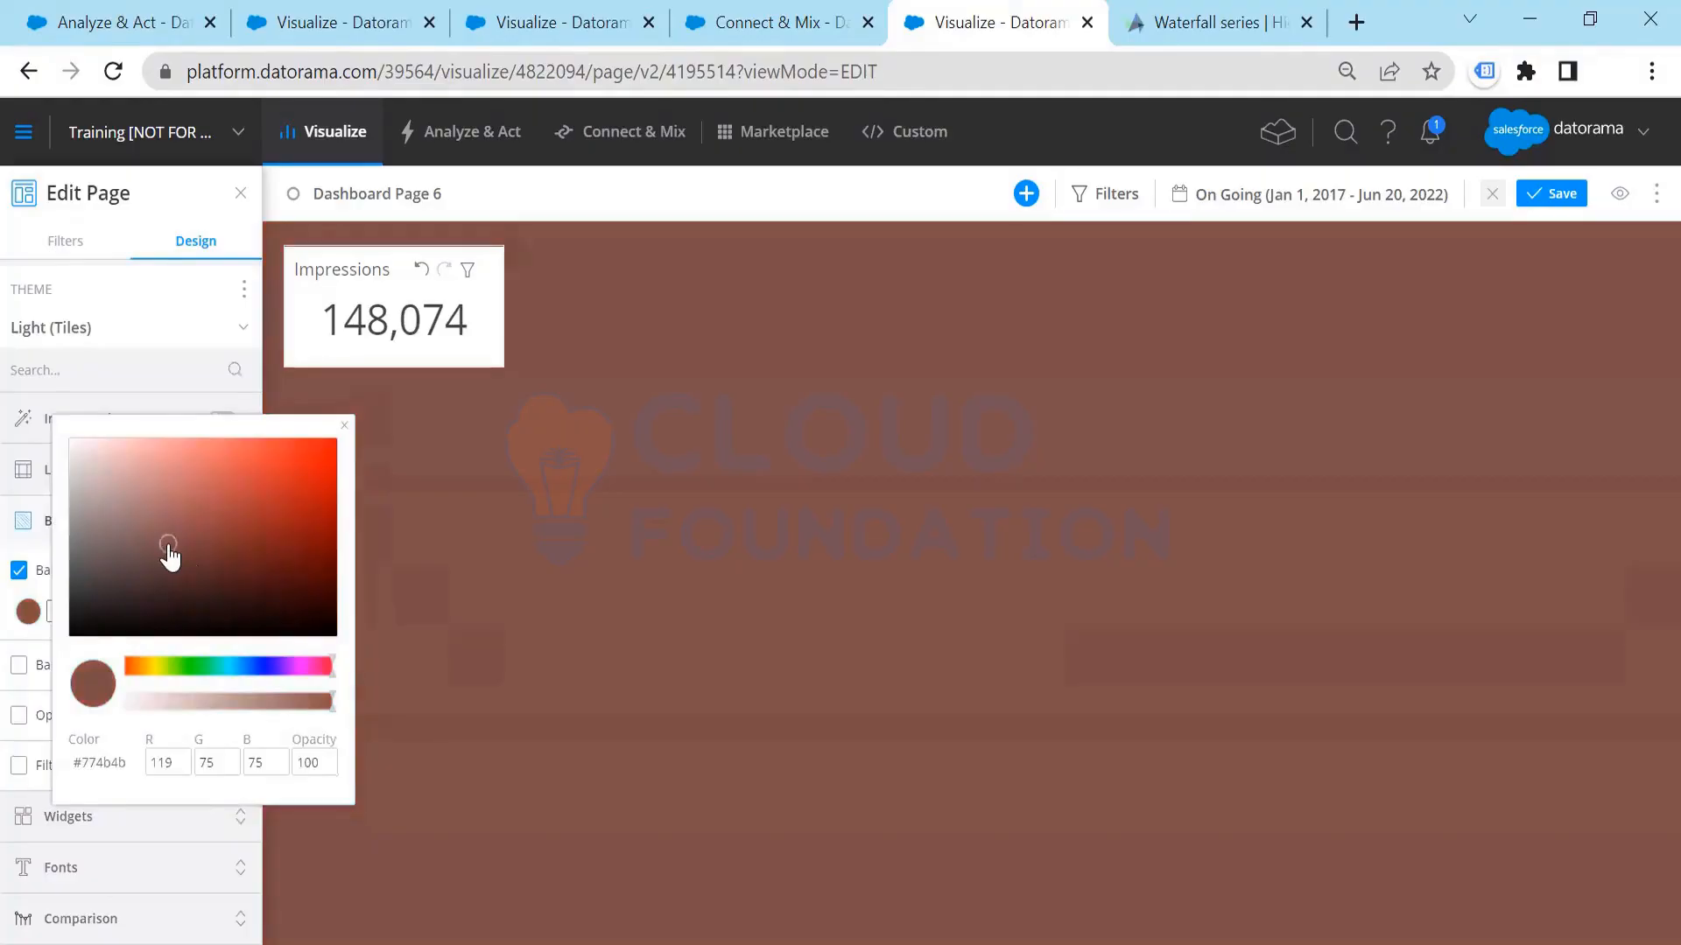
pyautogui.click(176, 293)
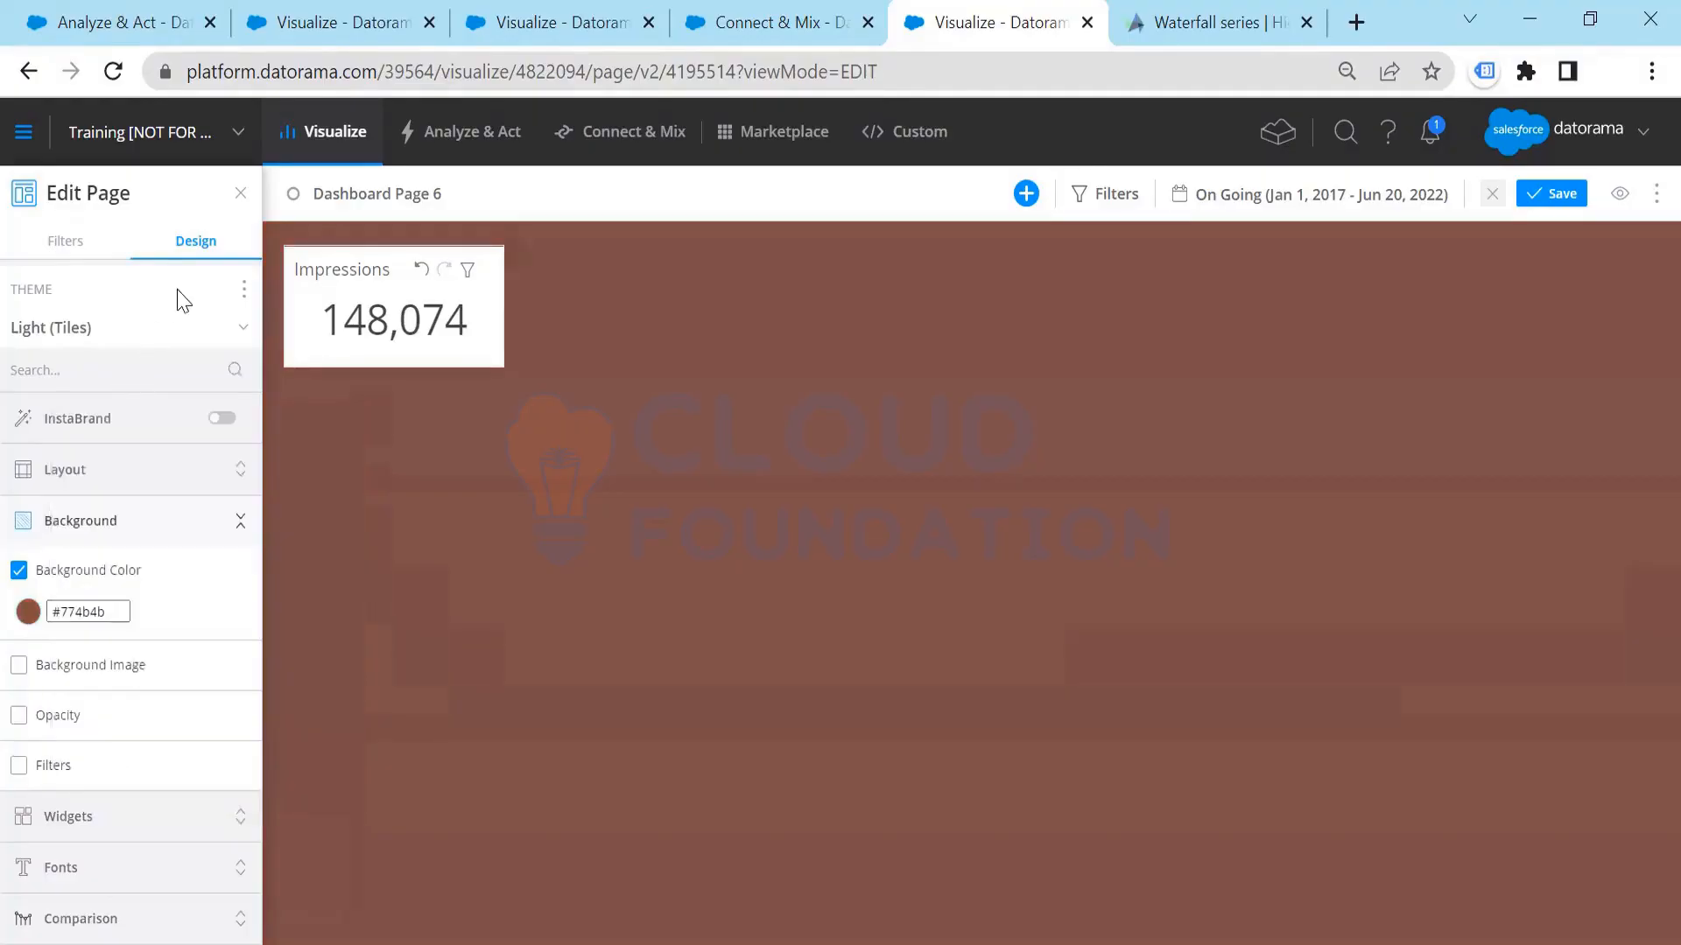
# Step: Enable a fill color for the Impressions widget's background and change it to a yellow-green shade
pyautogui.click(328, 258)
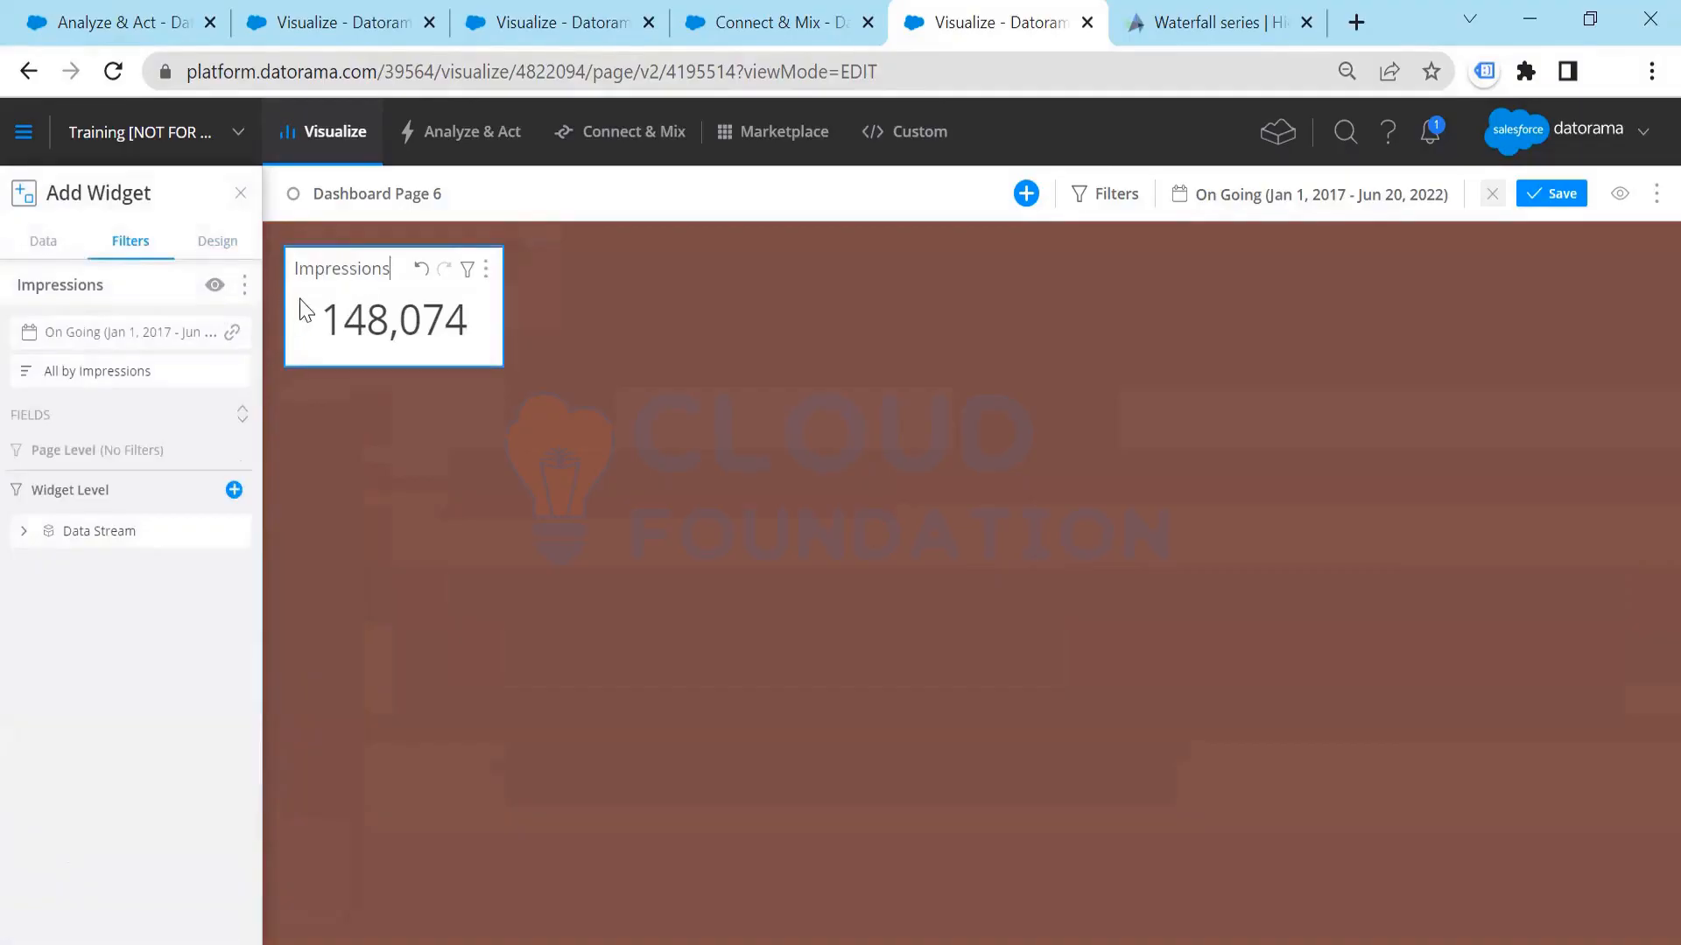
pyautogui.click(215, 242)
pyautogui.click(56, 659)
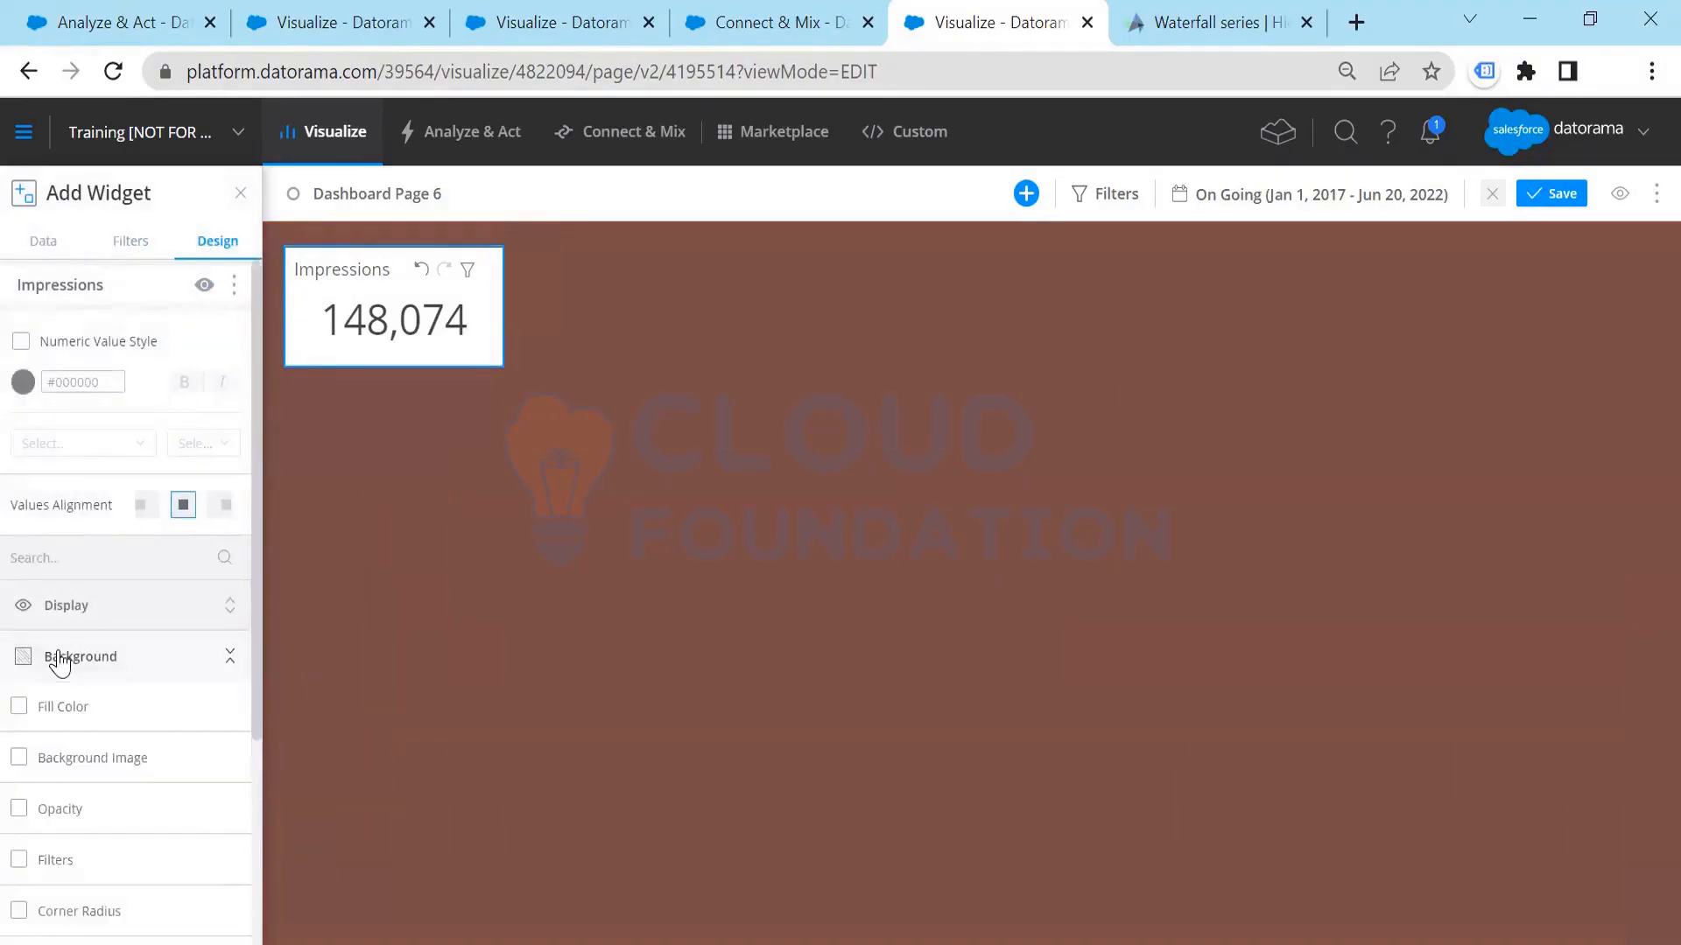
pyautogui.click(19, 709)
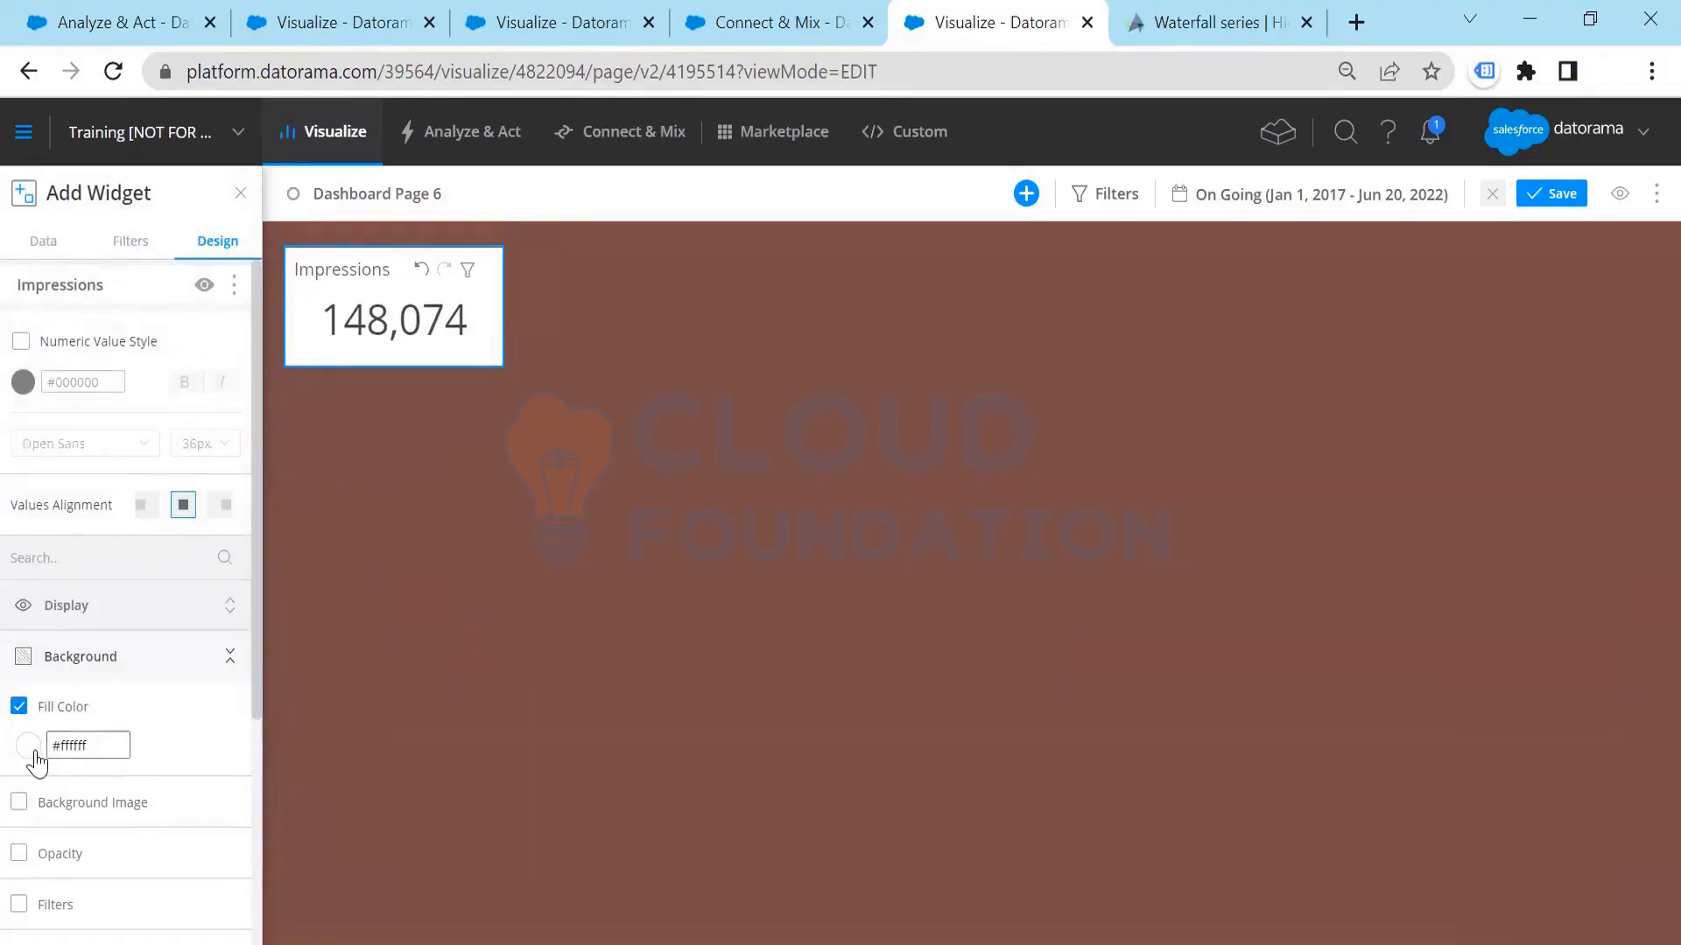
pyautogui.click(28, 746)
pyautogui.click(216, 800)
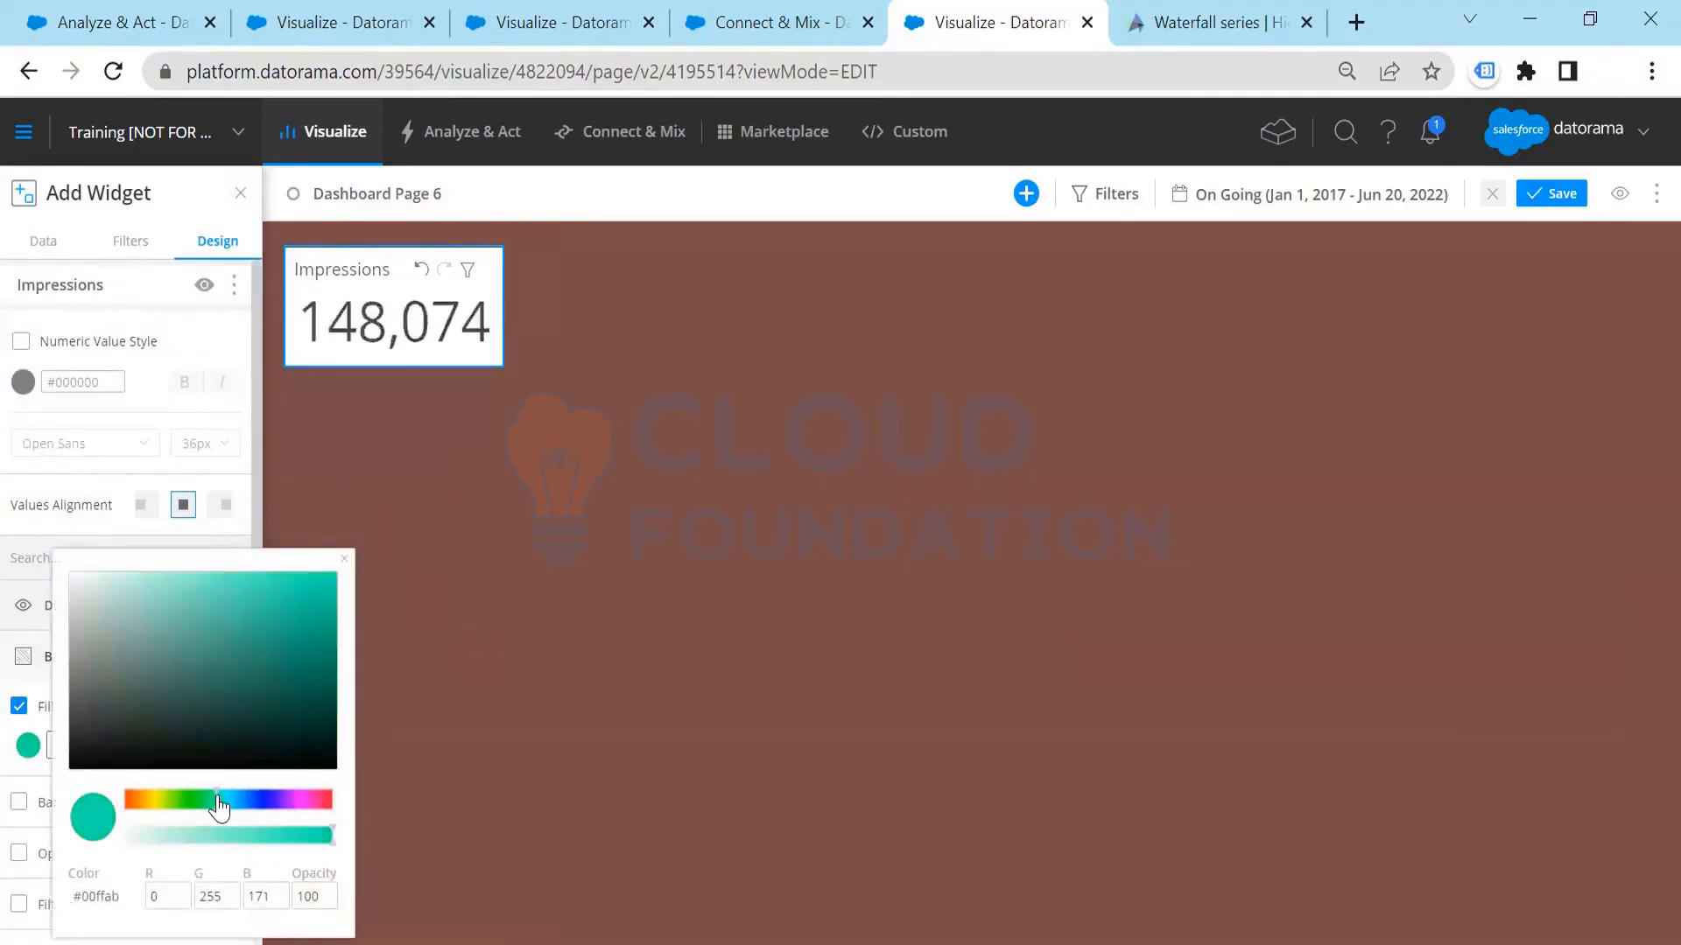
pyautogui.moveTo(222, 808); pyautogui.dragTo(166, 805)
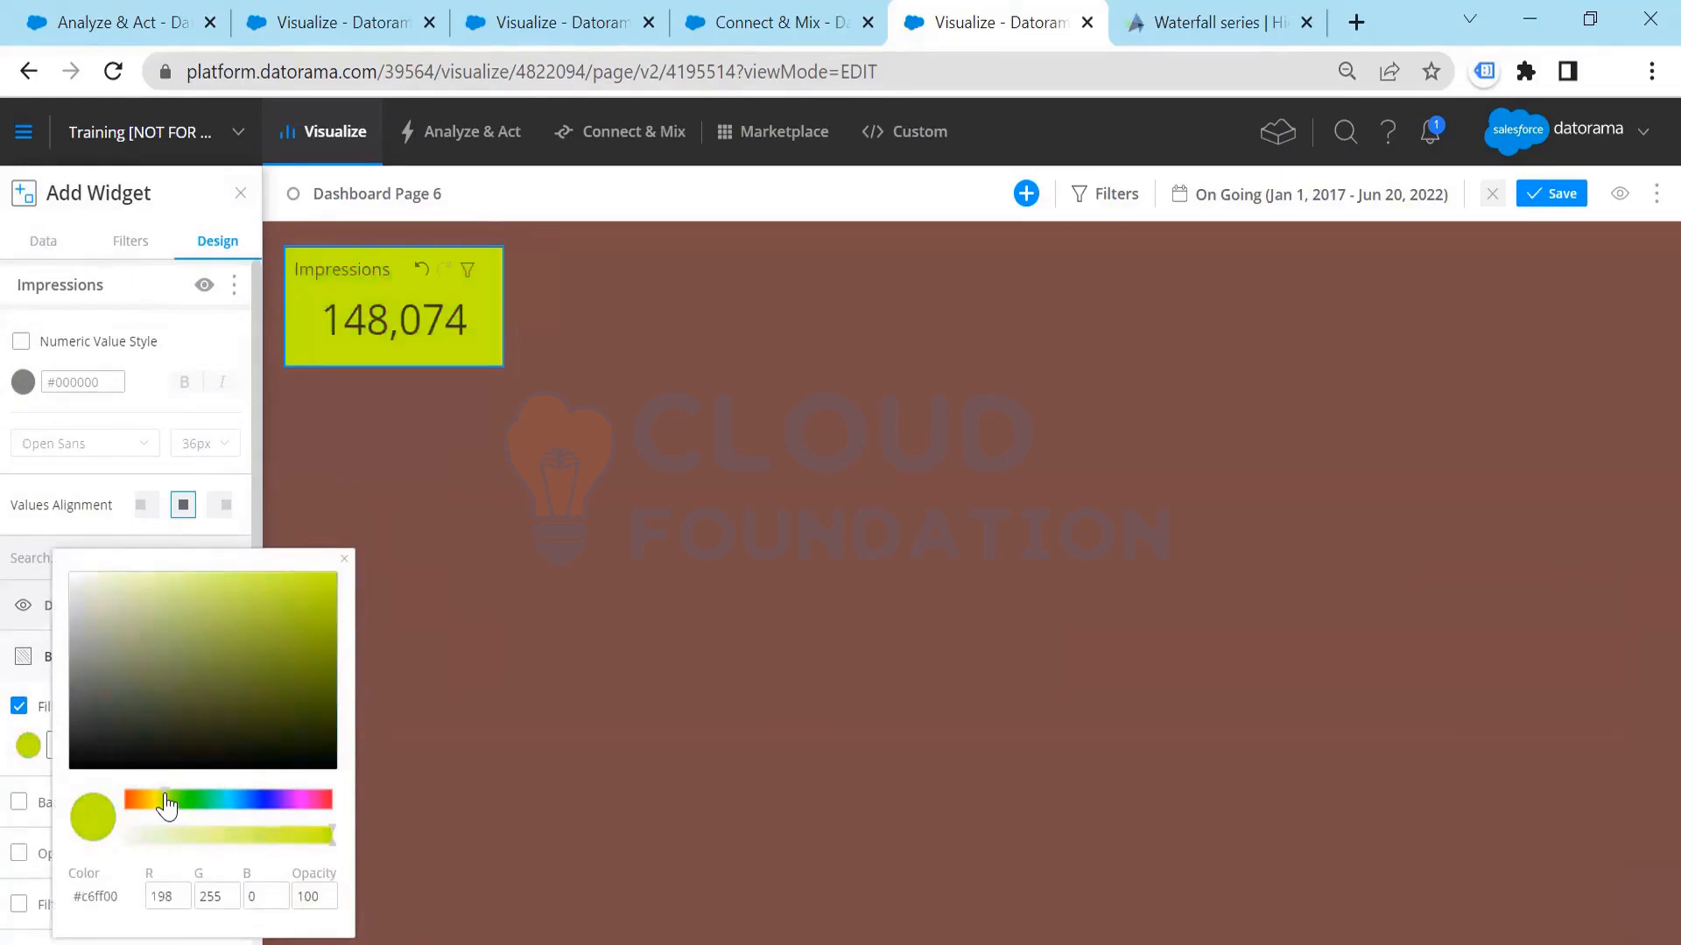
# Step: Undo the last two fill color changes on the Impressions widget and leave its settings
pyautogui.click(423, 270)
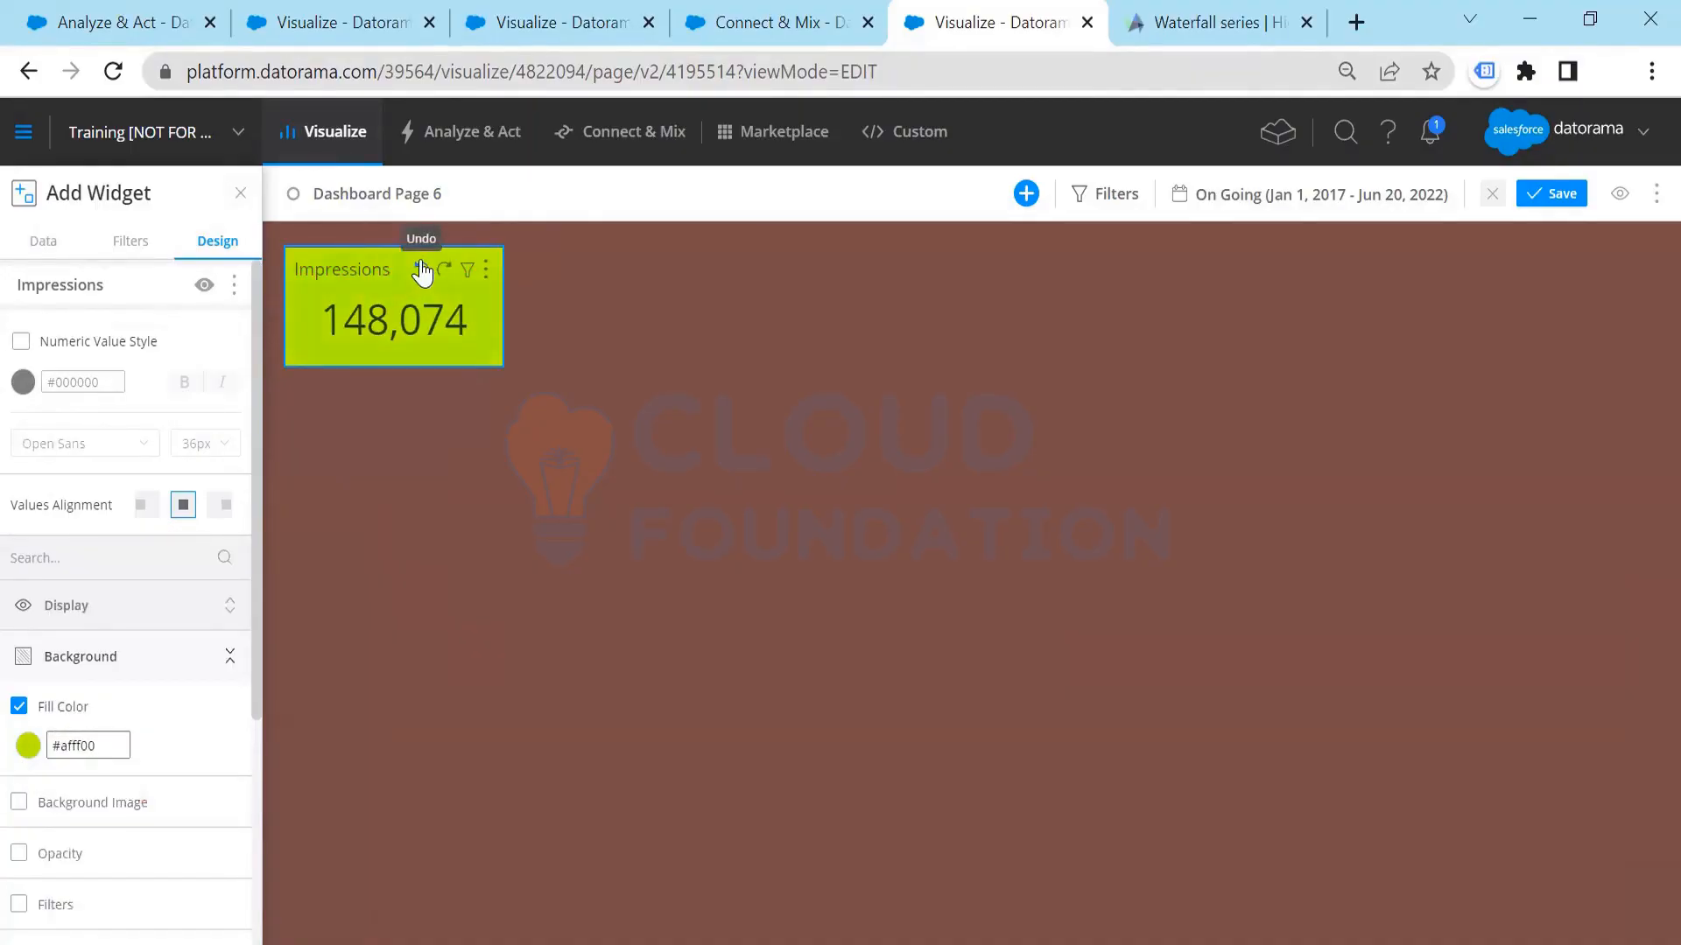
pyautogui.click(421, 269)
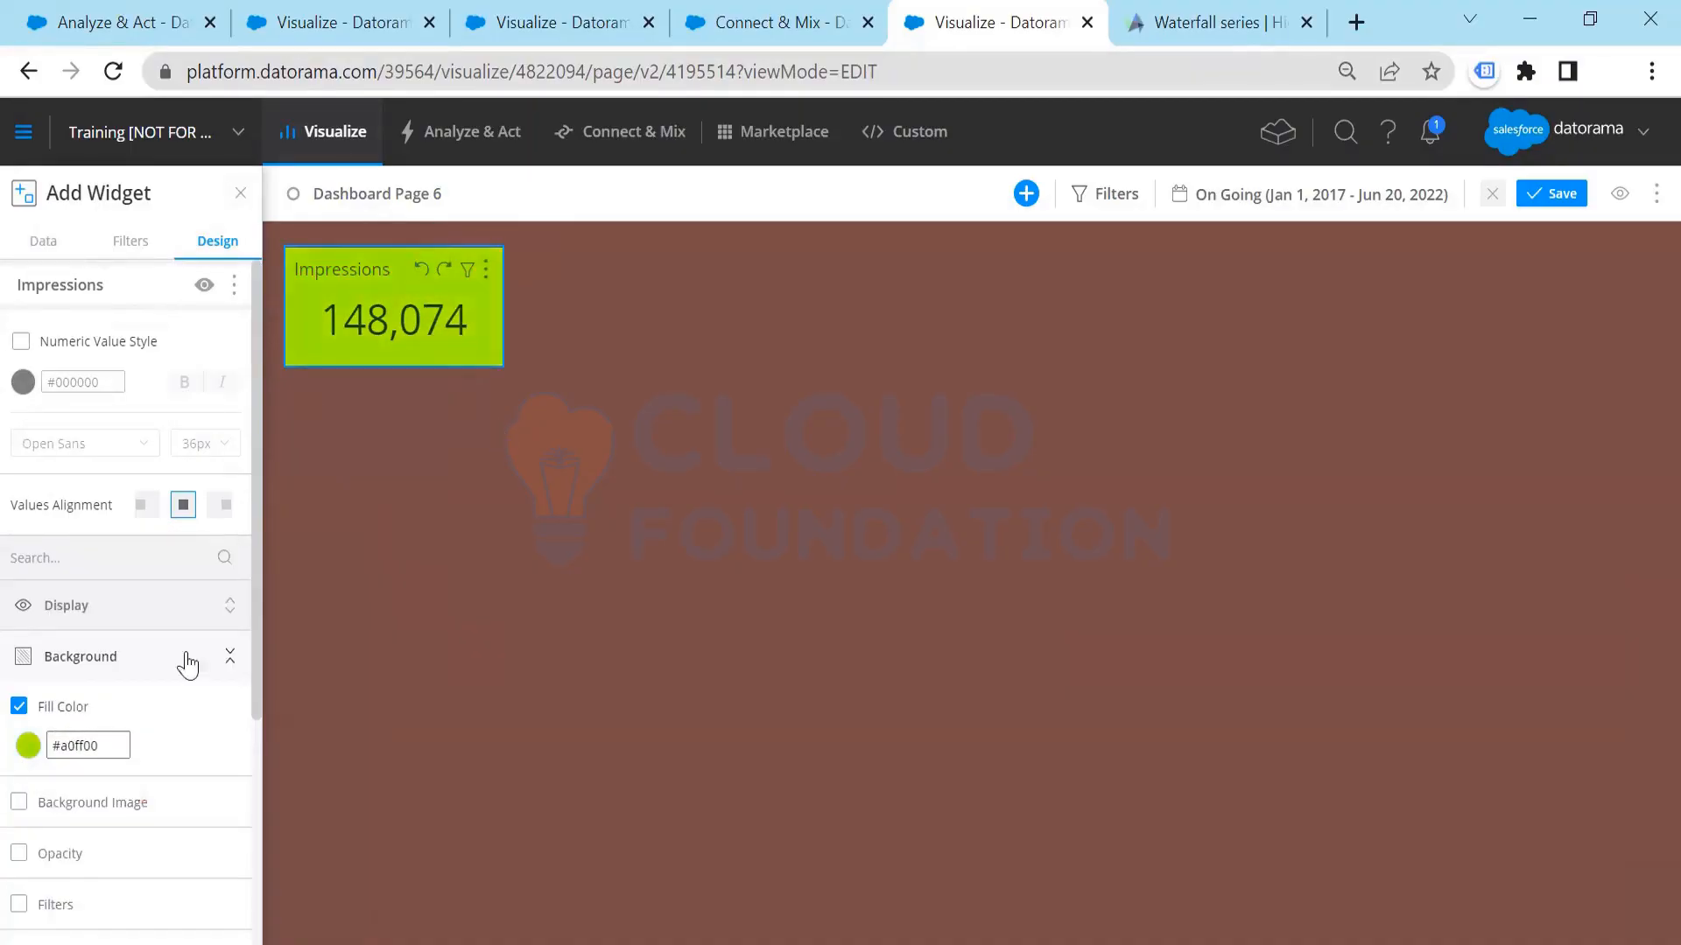
pyautogui.click(239, 193)
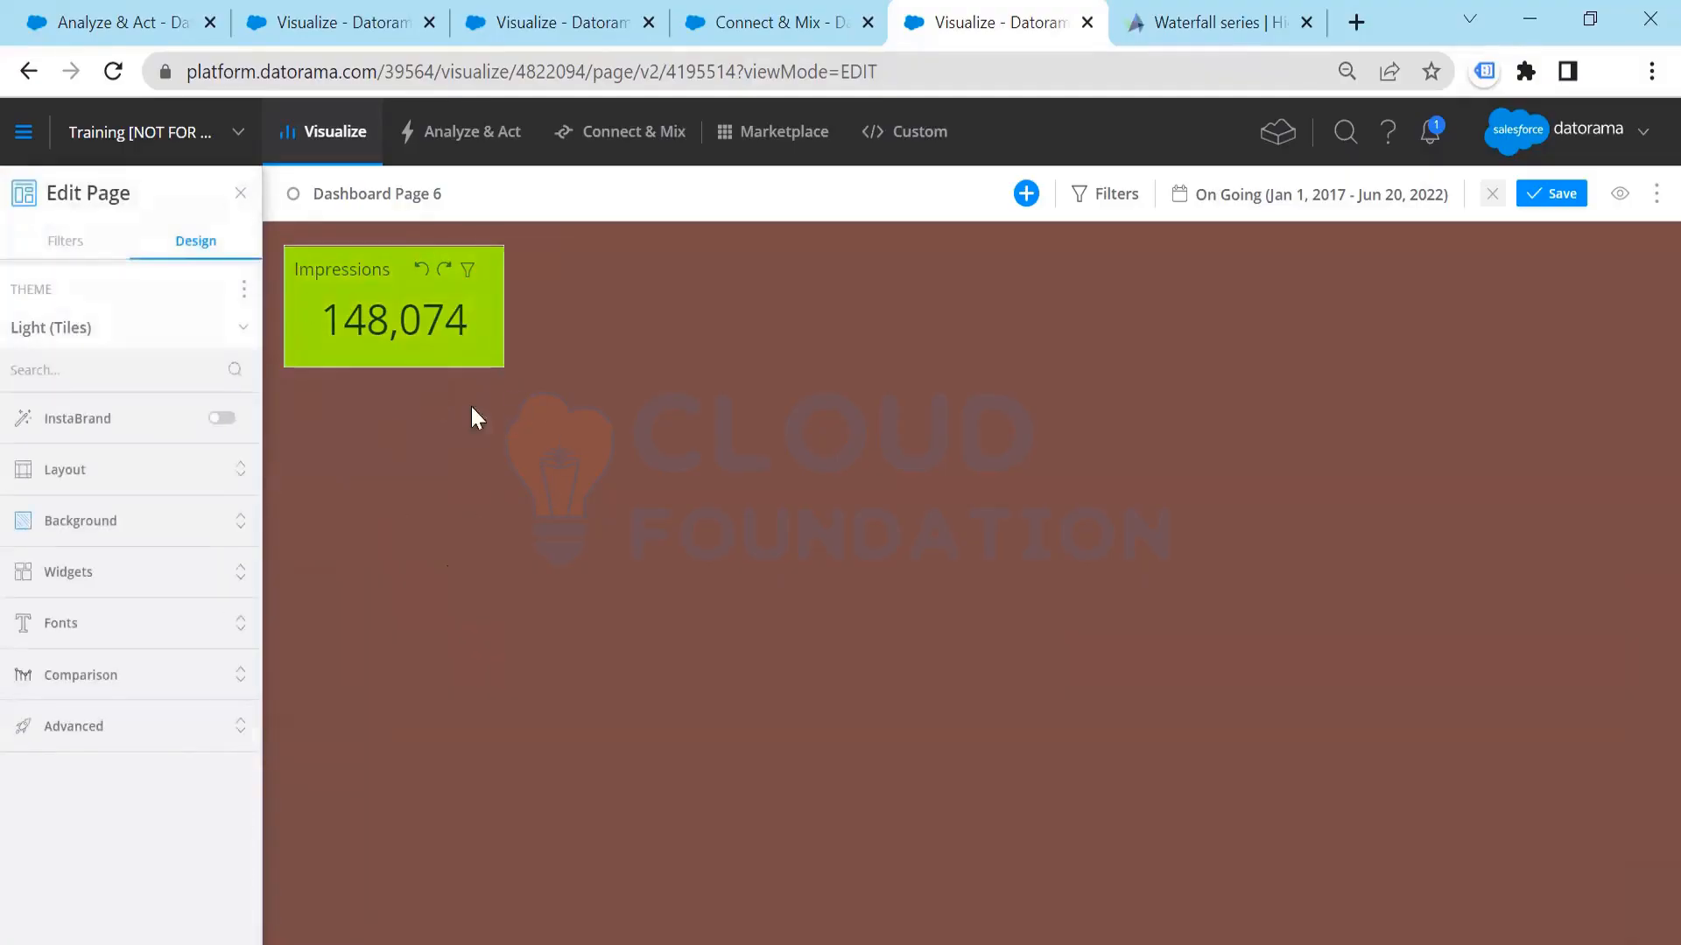
# Step: Exit editing of Dashboard Page 6 and discard all unsaved page changes
pyautogui.click(70, 242)
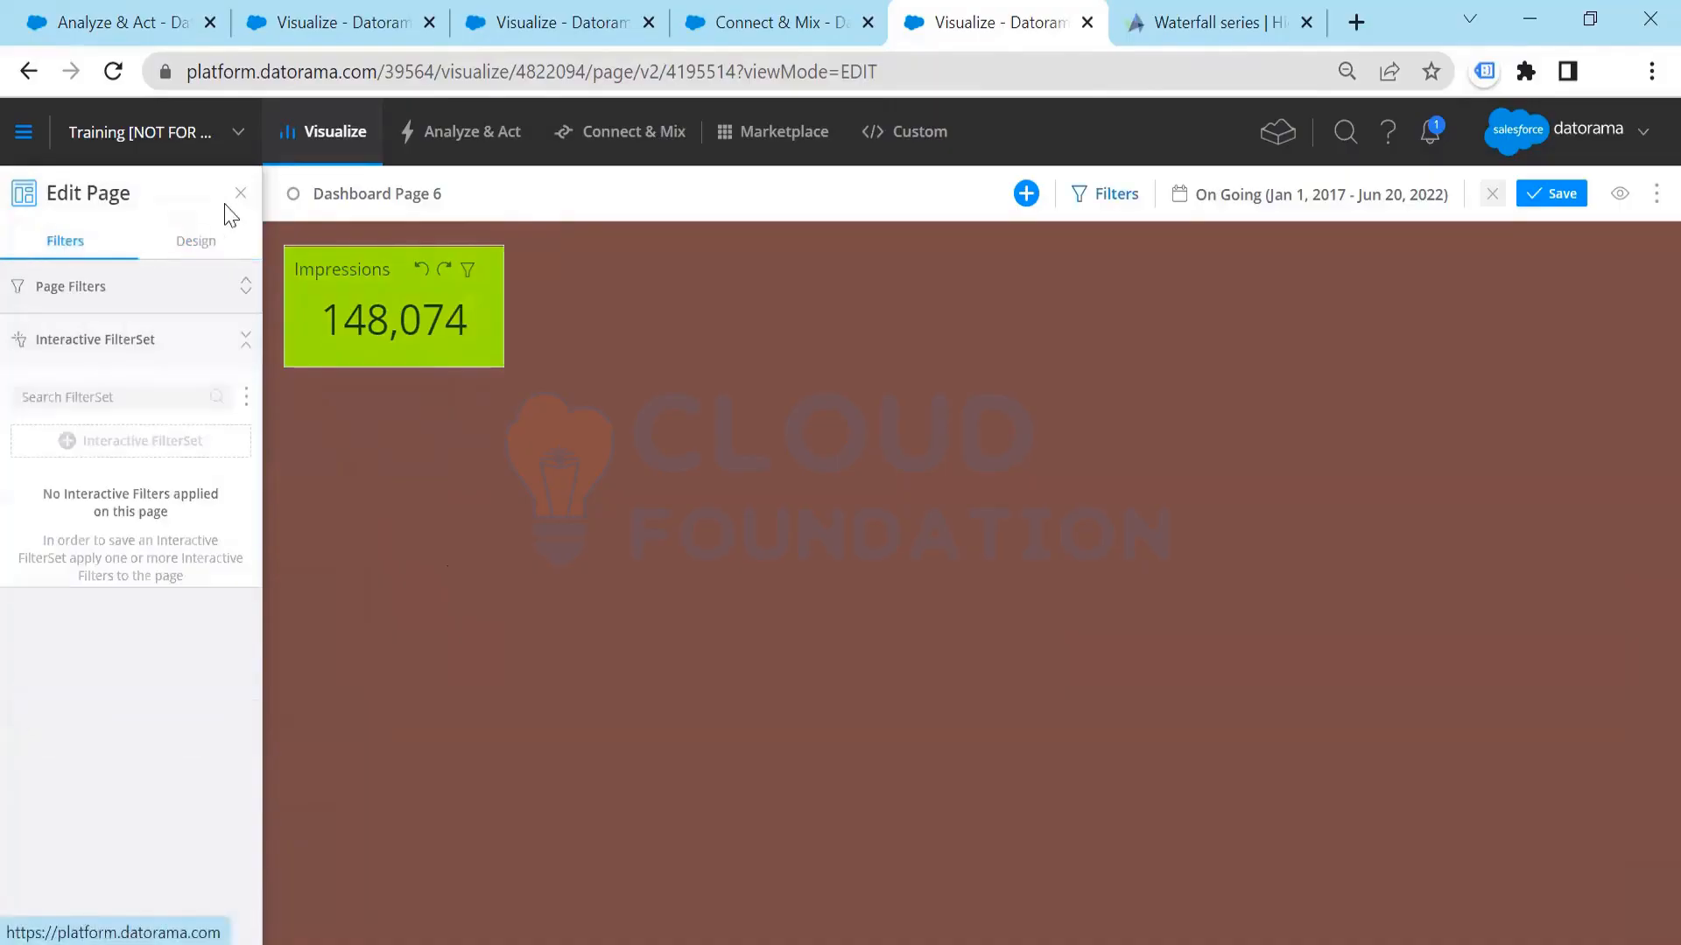
pyautogui.click(241, 194)
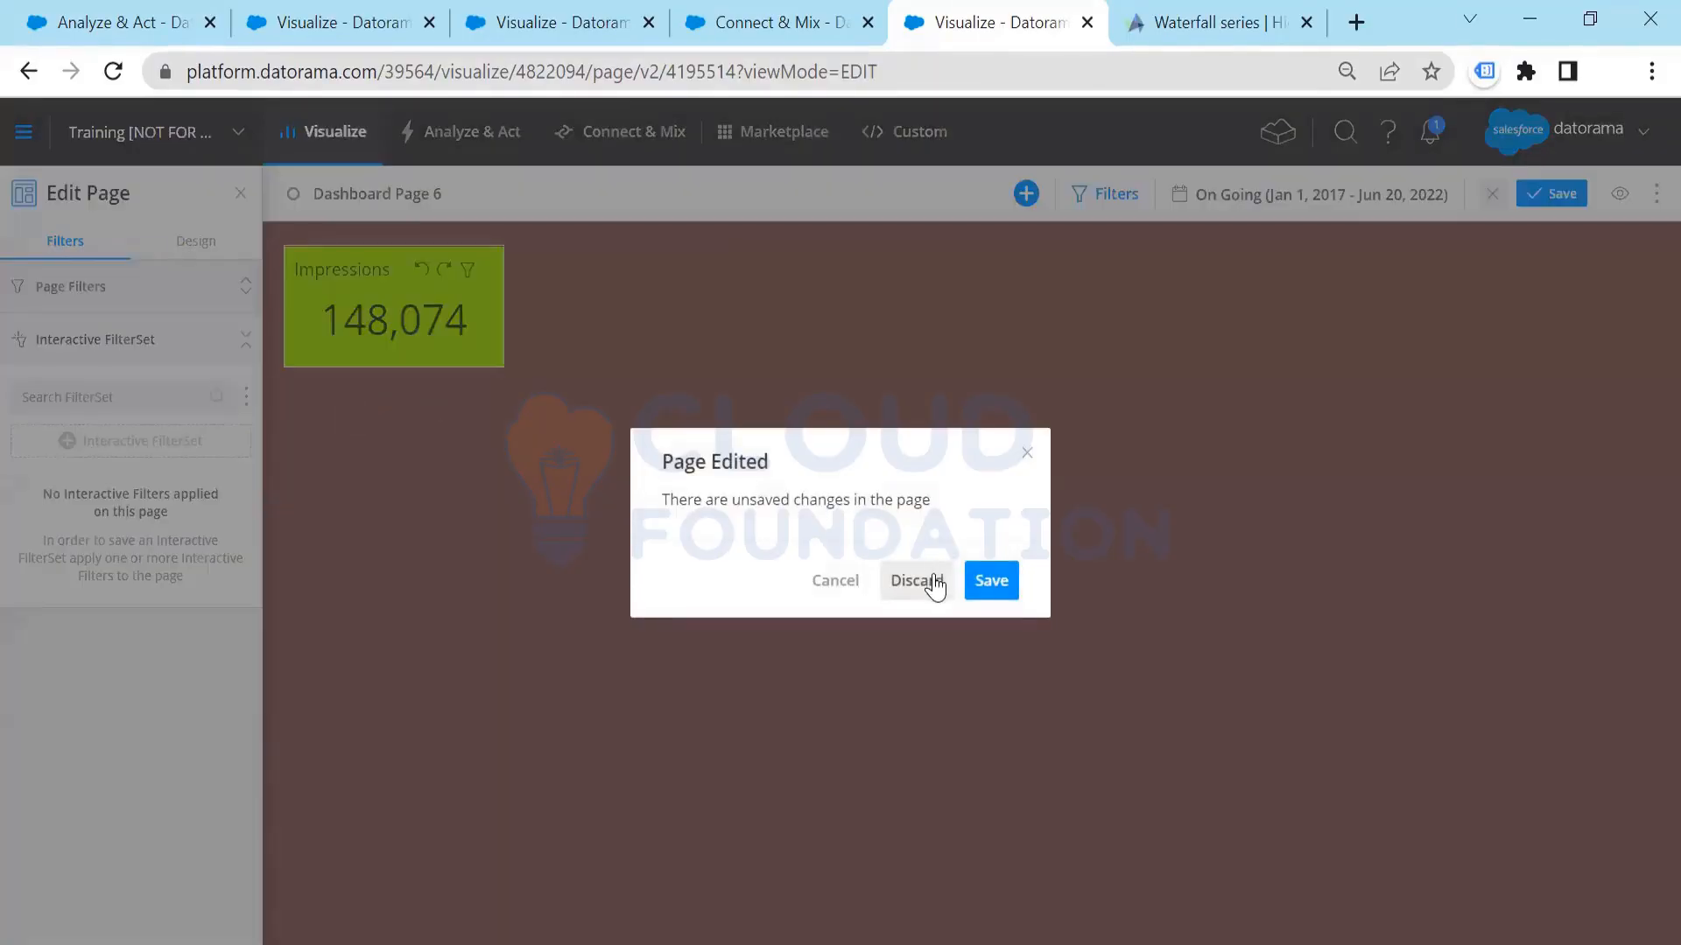
pyautogui.click(915, 580)
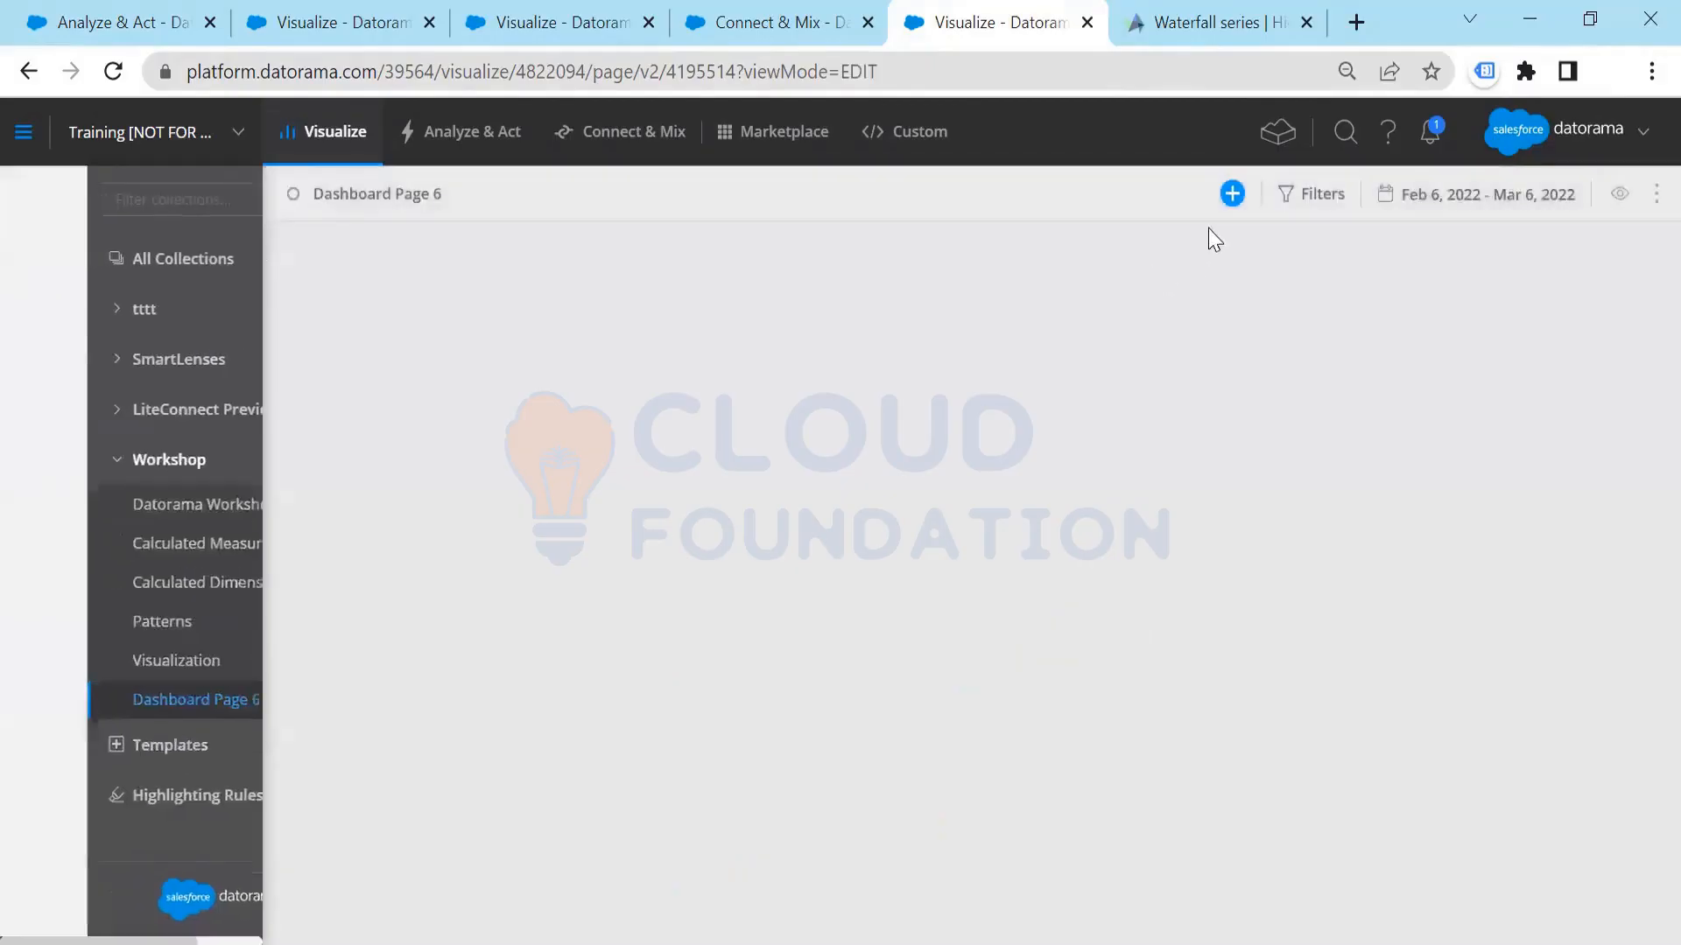
# Step: Open Dashboard Page 6 for editing and add a Bars widget with the Impressions measurement
pyautogui.click(1232, 193)
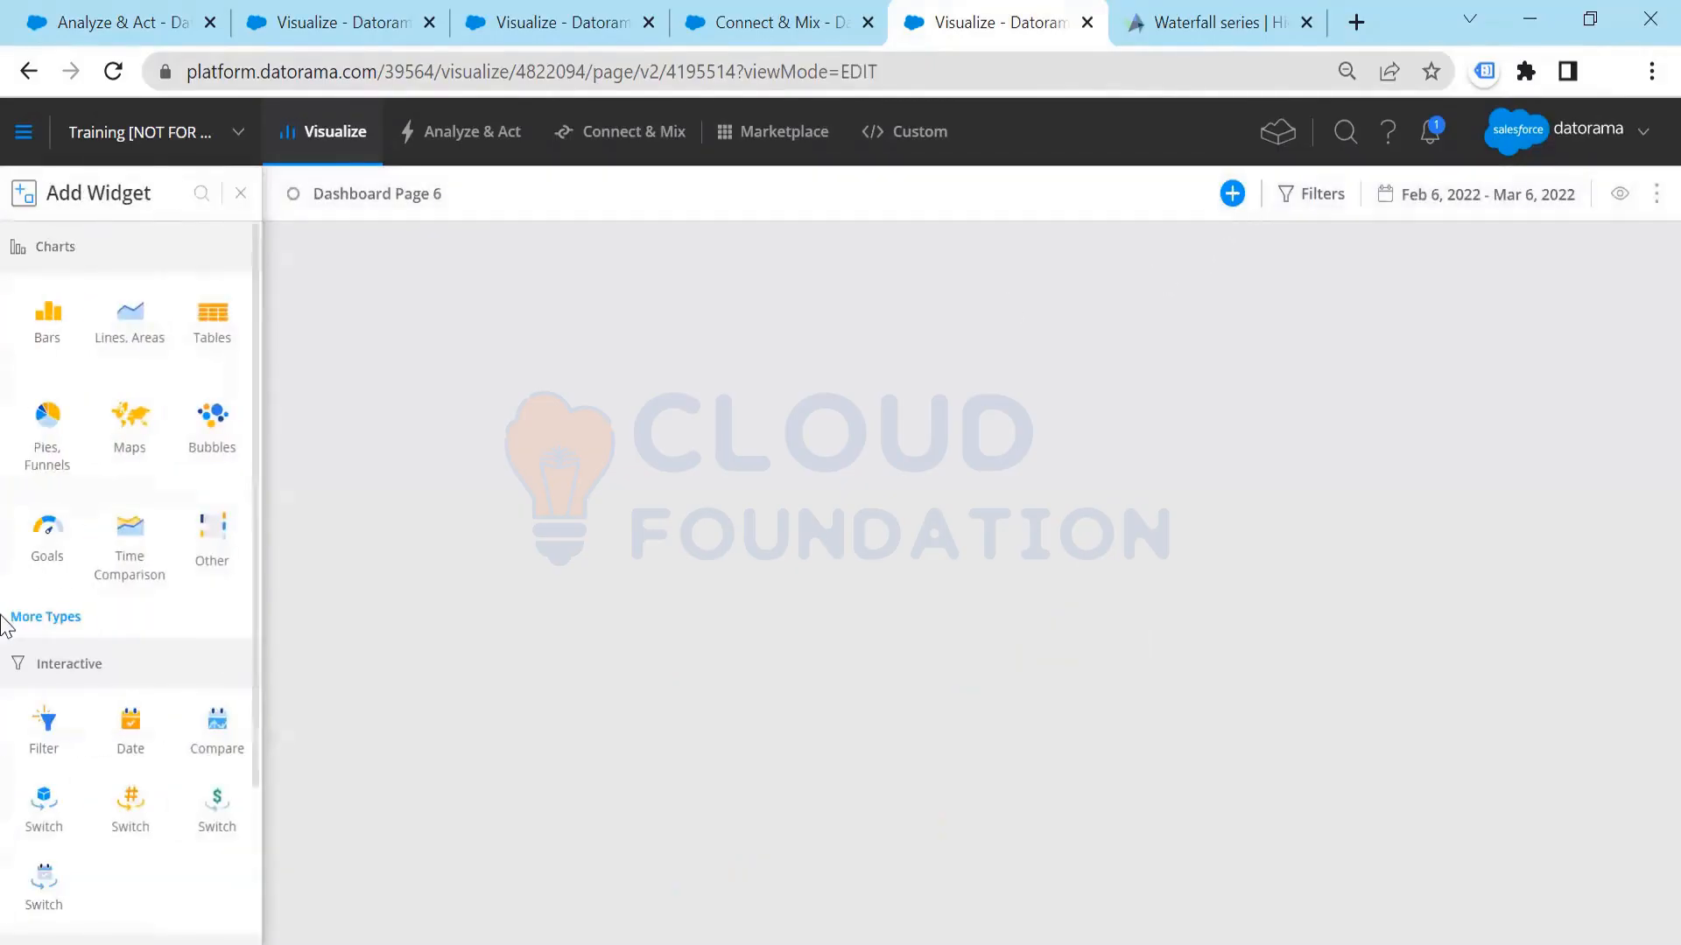
pyautogui.click(49, 319)
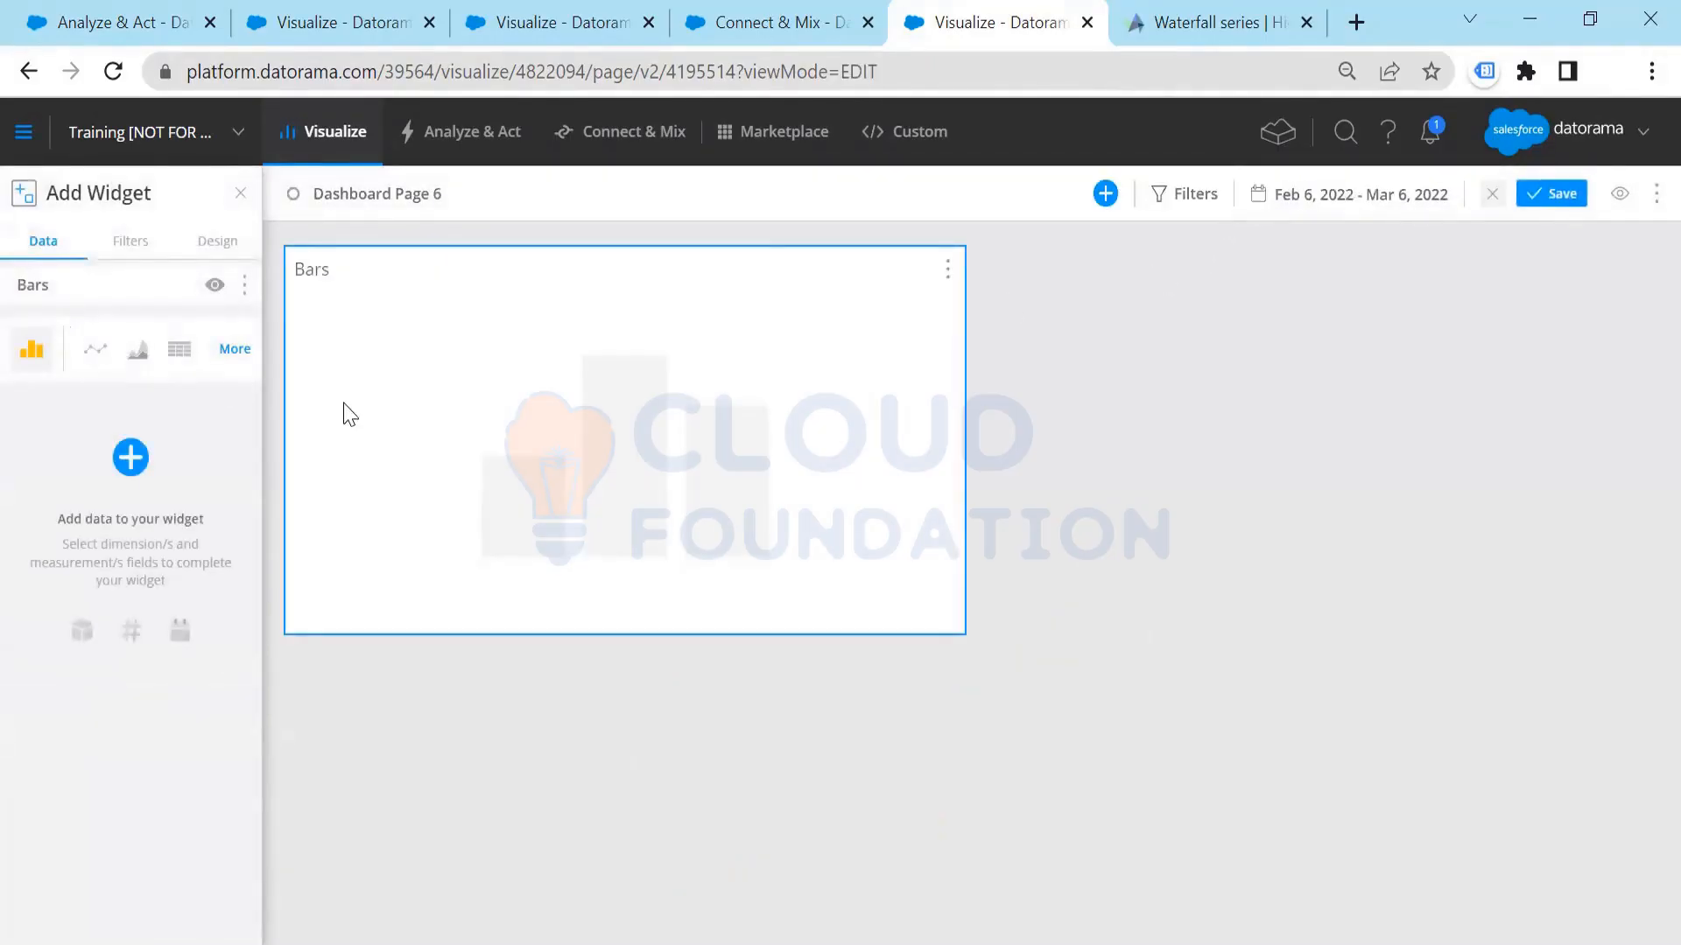
pyautogui.click(133, 457)
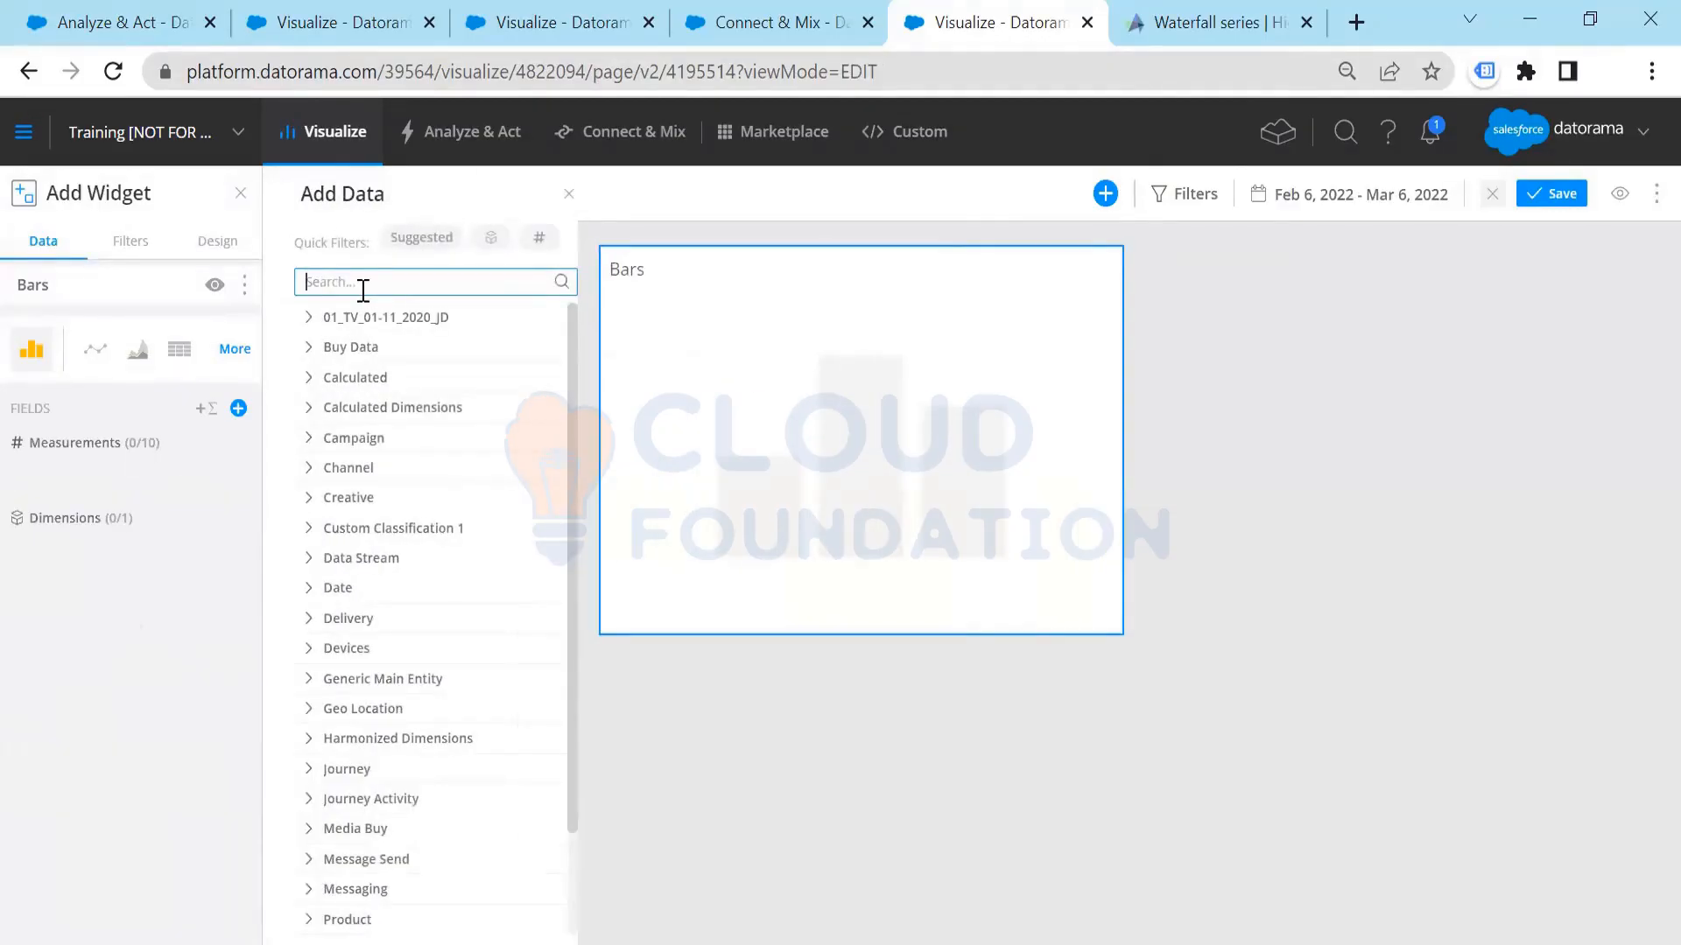
pyautogui.write('impre')
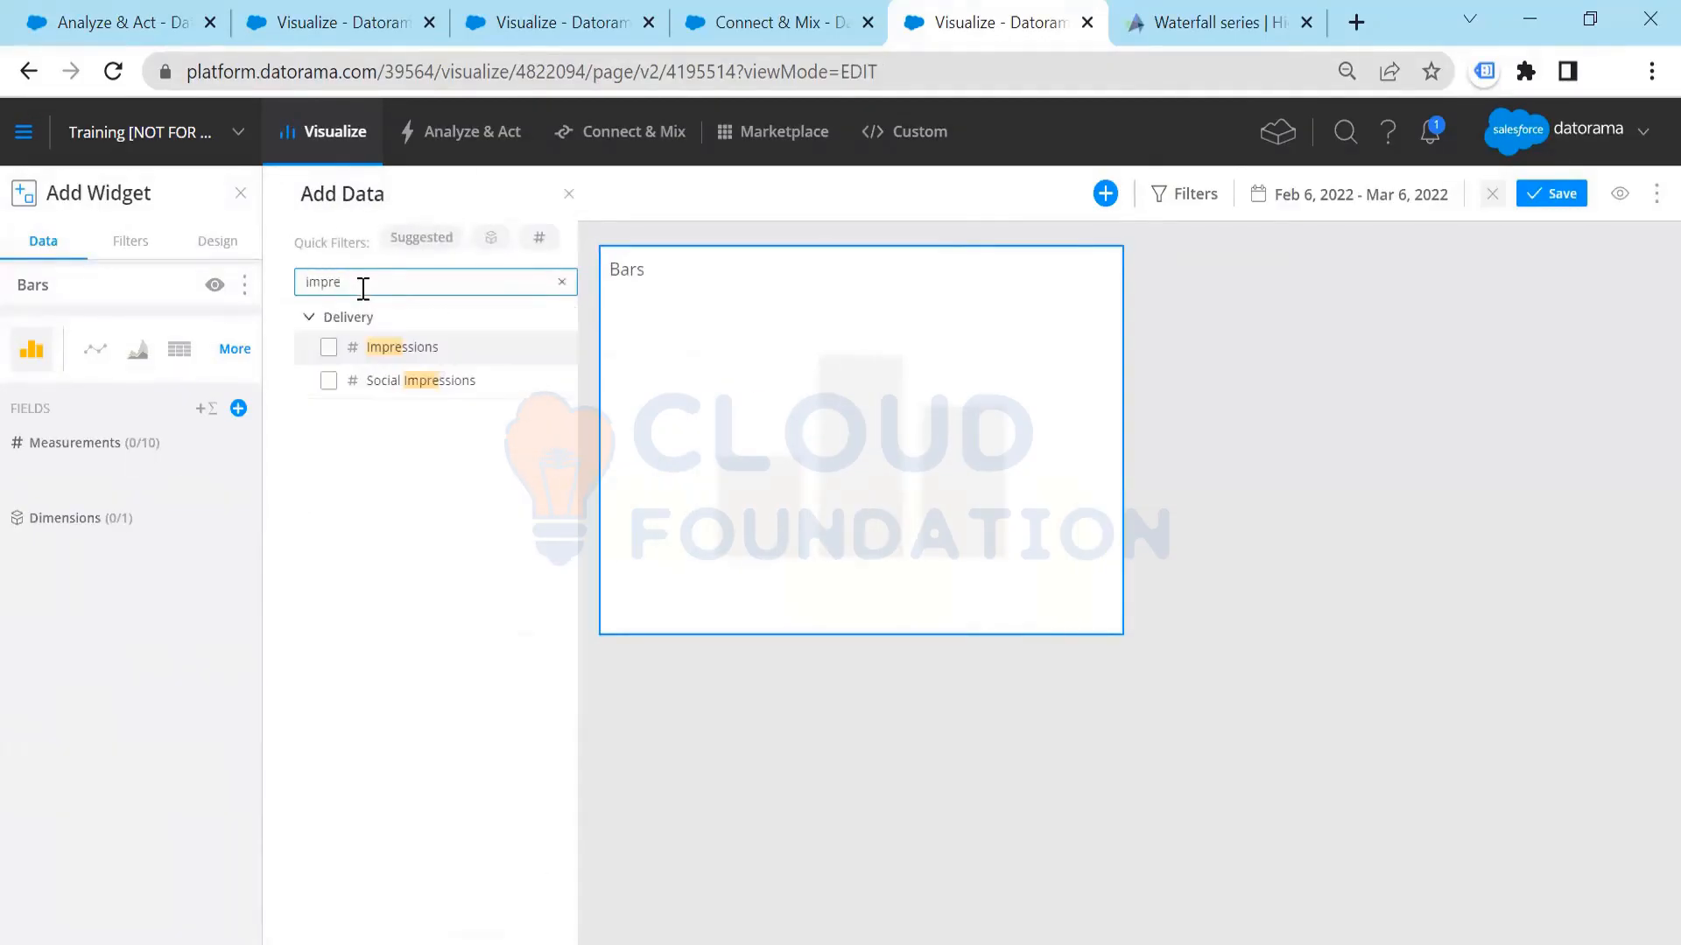
pyautogui.click(329, 347)
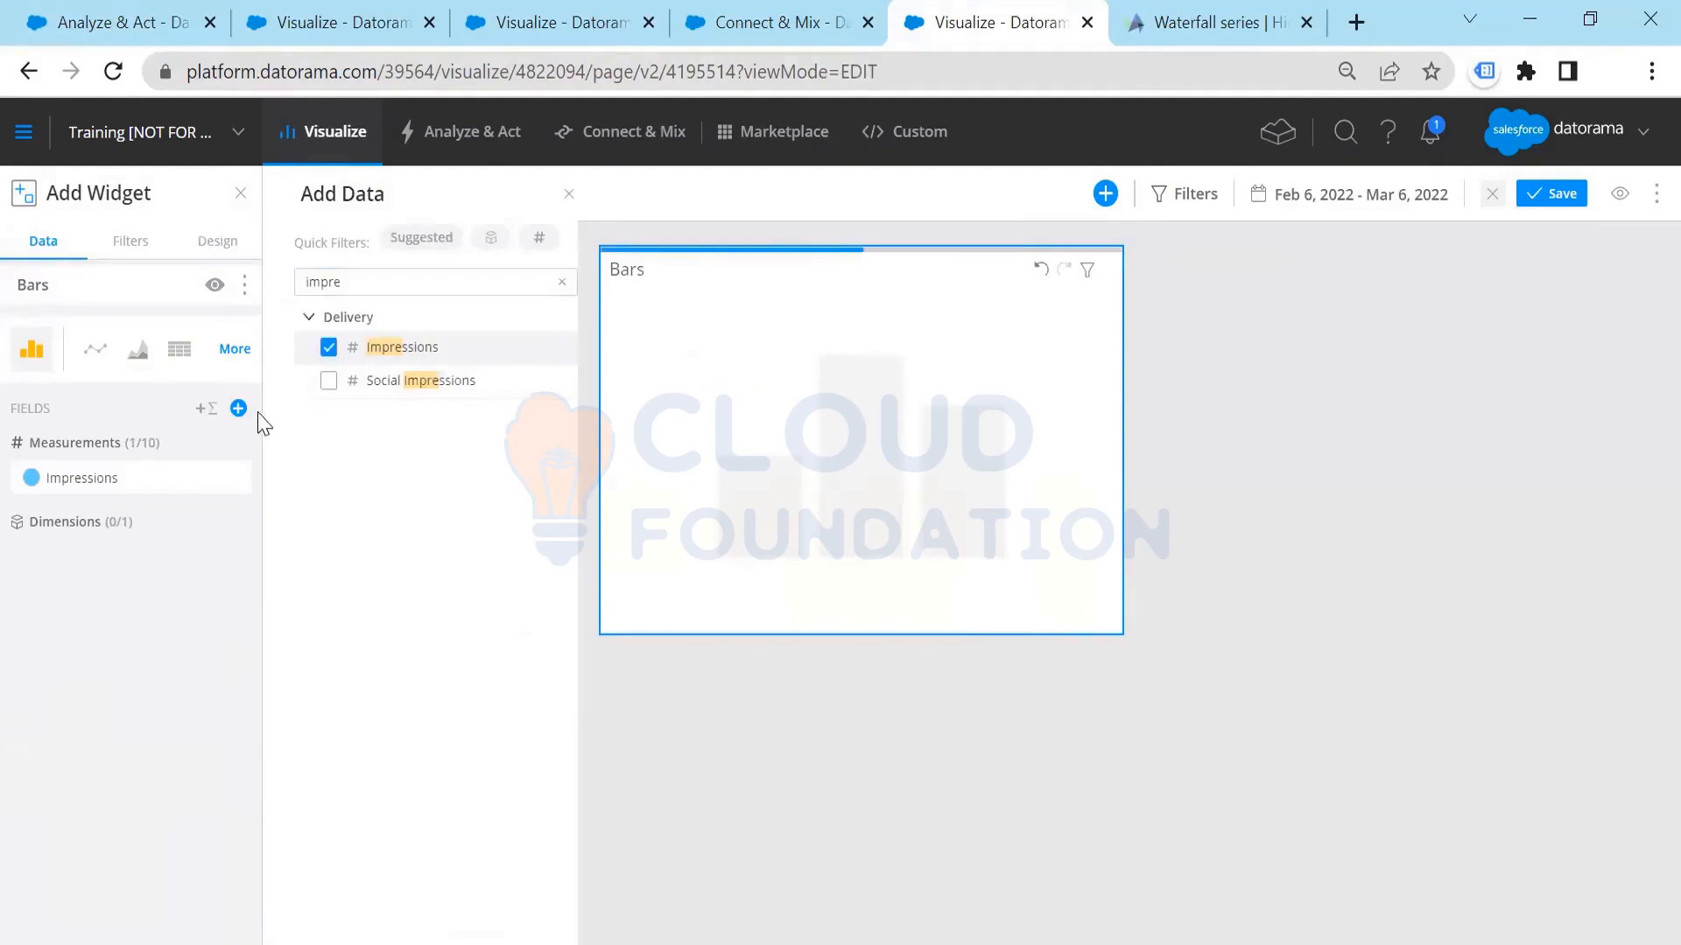
# Step: Try Country and Country Code in turn as the Bars widget's dimension, removing each one again
pyautogui.moveTo(364, 278); pyautogui.dragTo(229, 281)
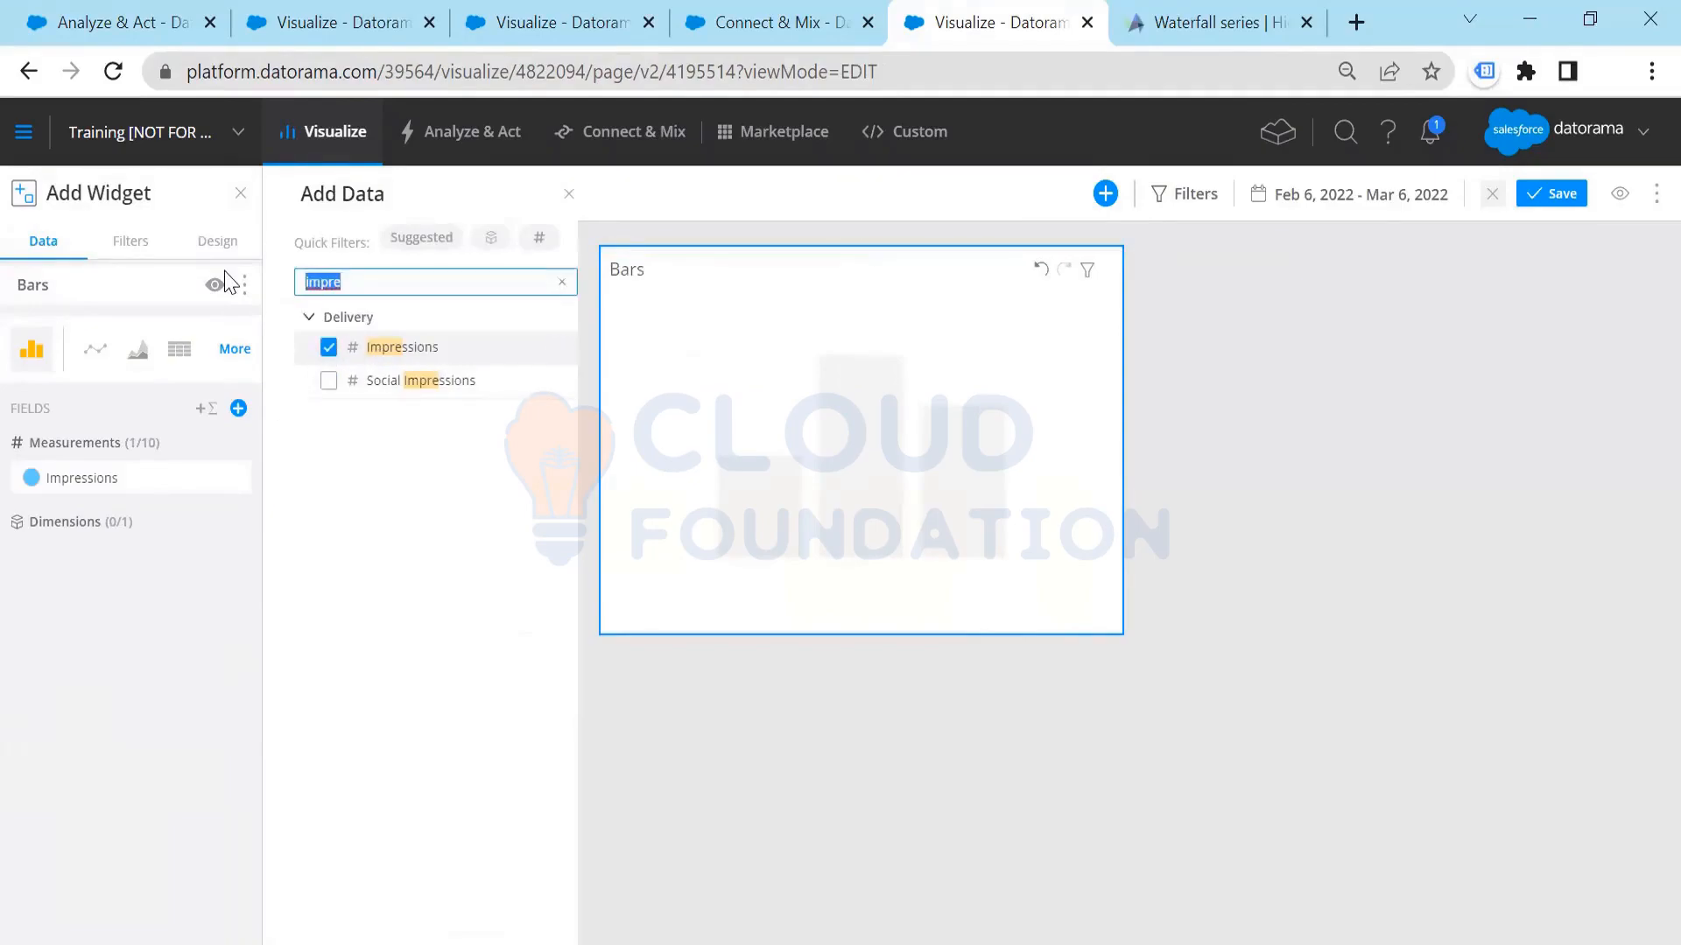
pyautogui.write('coun')
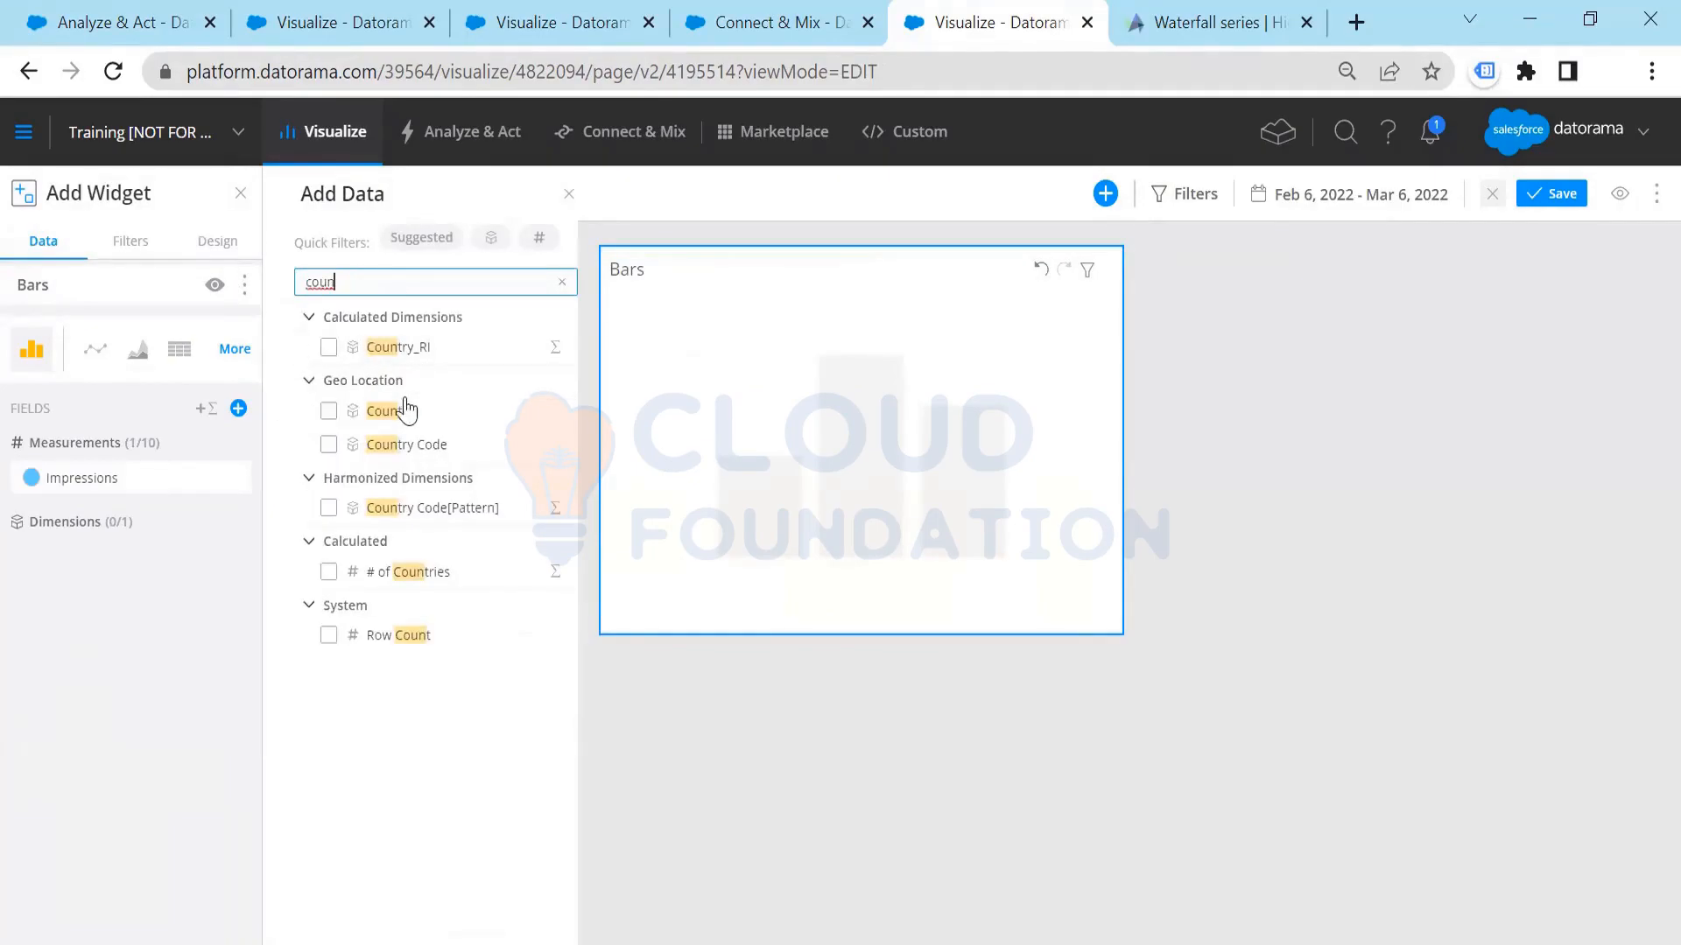
pyautogui.click(403, 412)
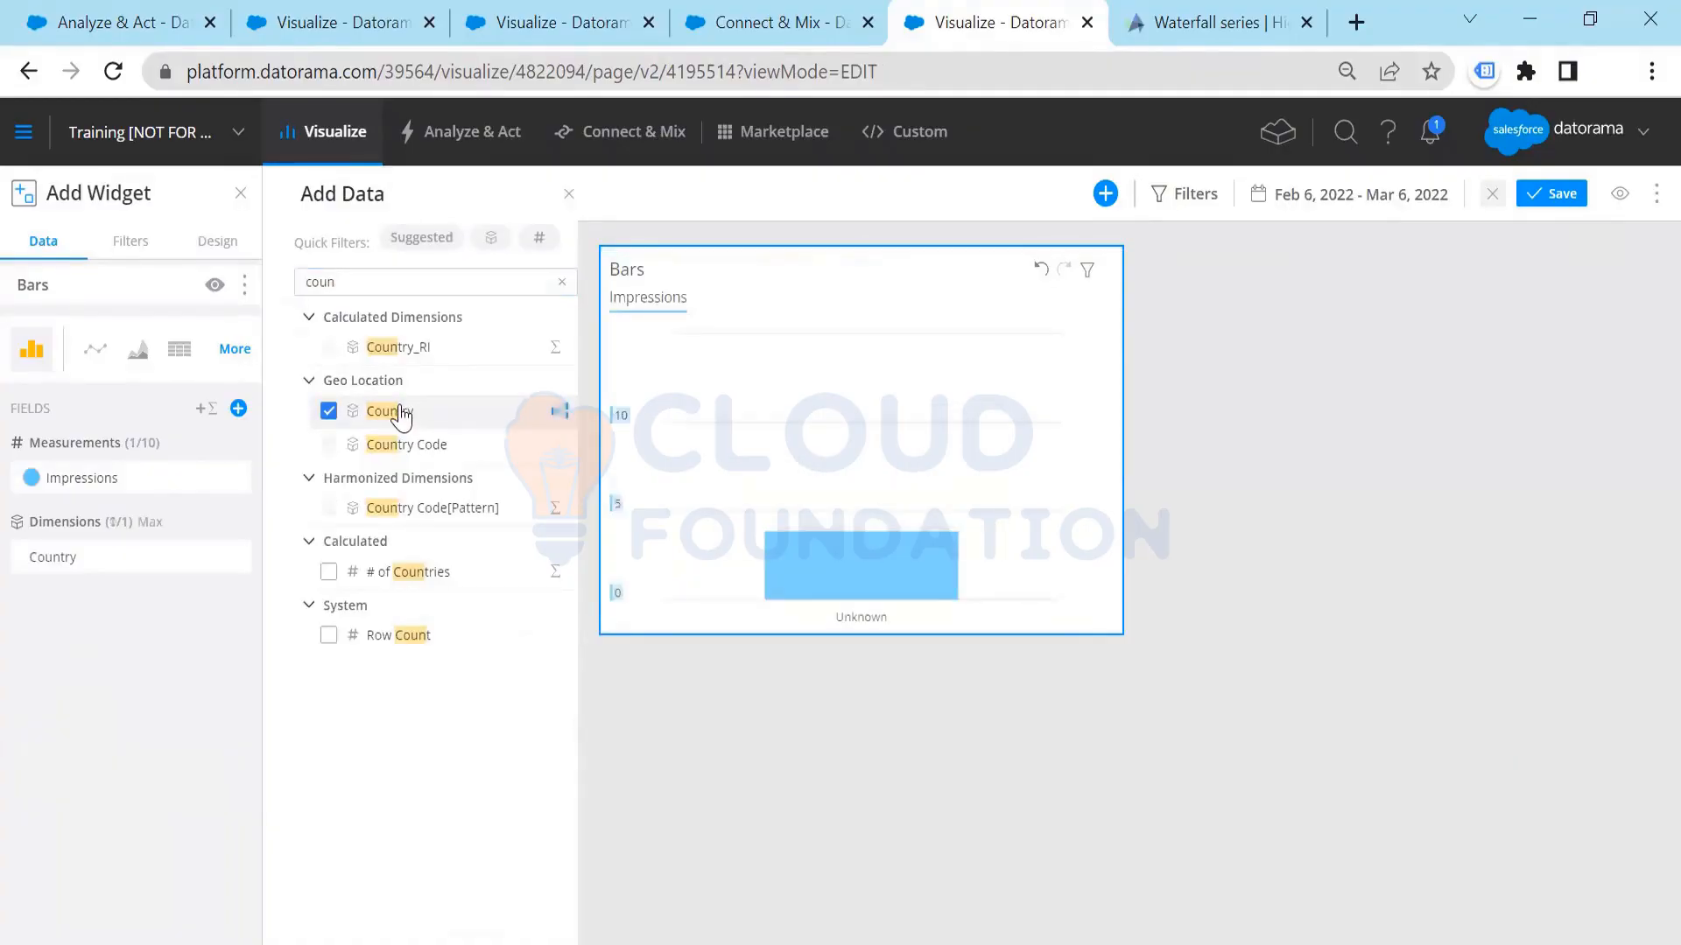
pyautogui.click(328, 411)
pyautogui.click(328, 445)
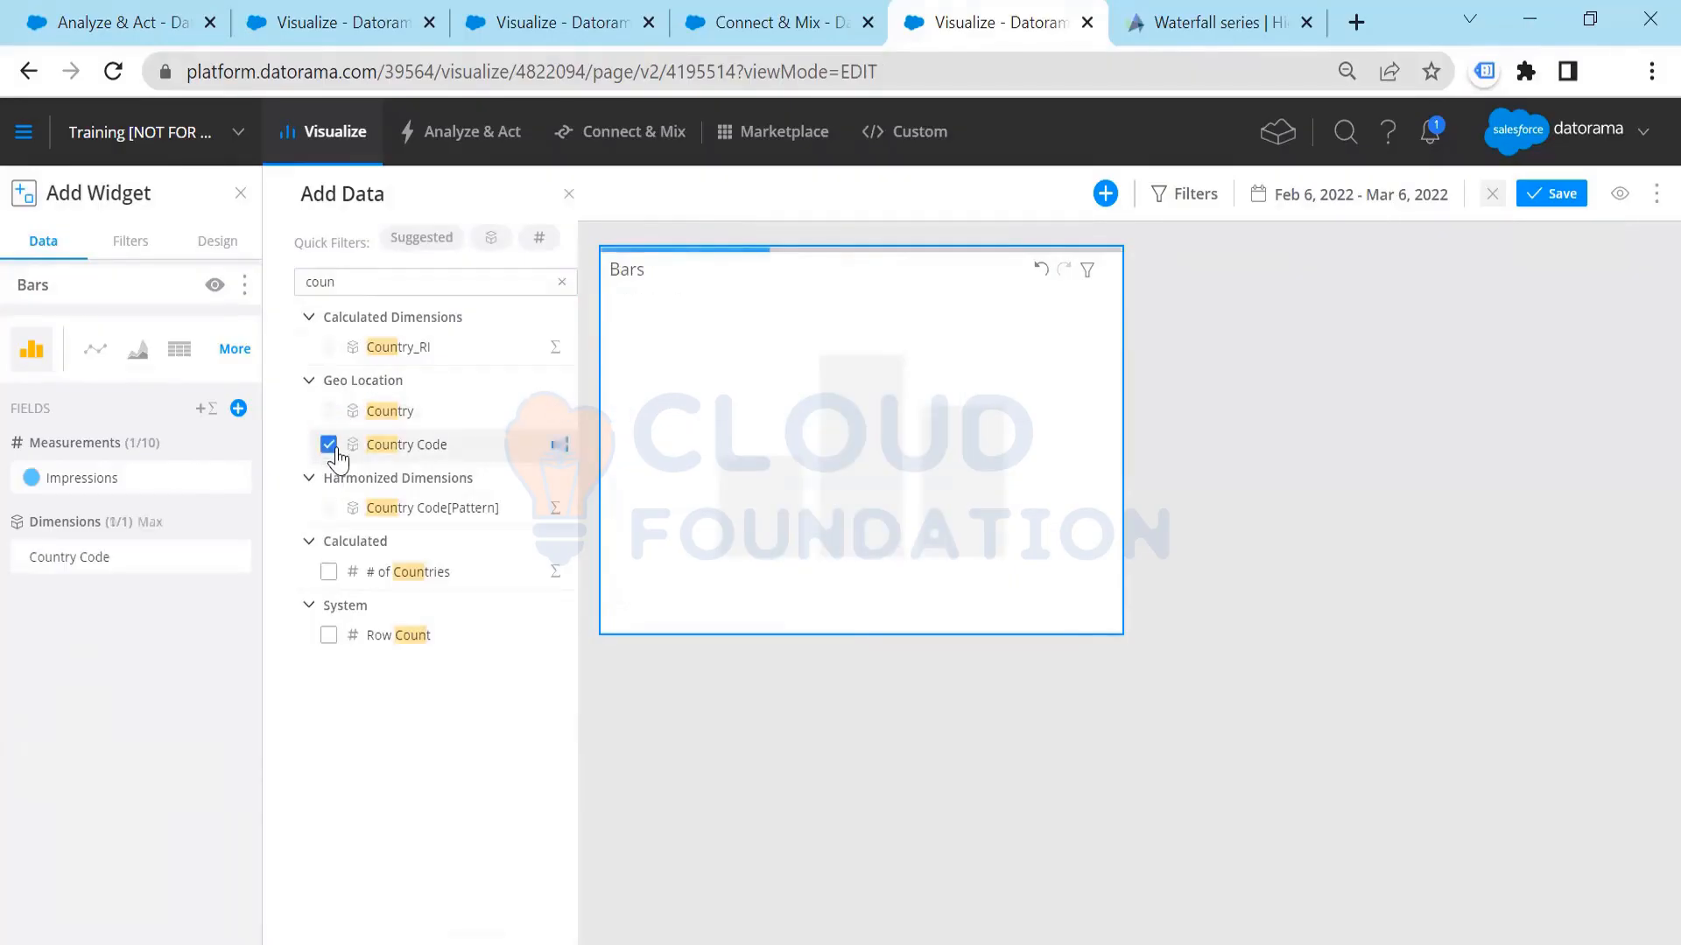
pyautogui.click(329, 445)
# Step: Try # of Countries as a second measurement of the Bars widget and remove it again
pyautogui.click(333, 601)
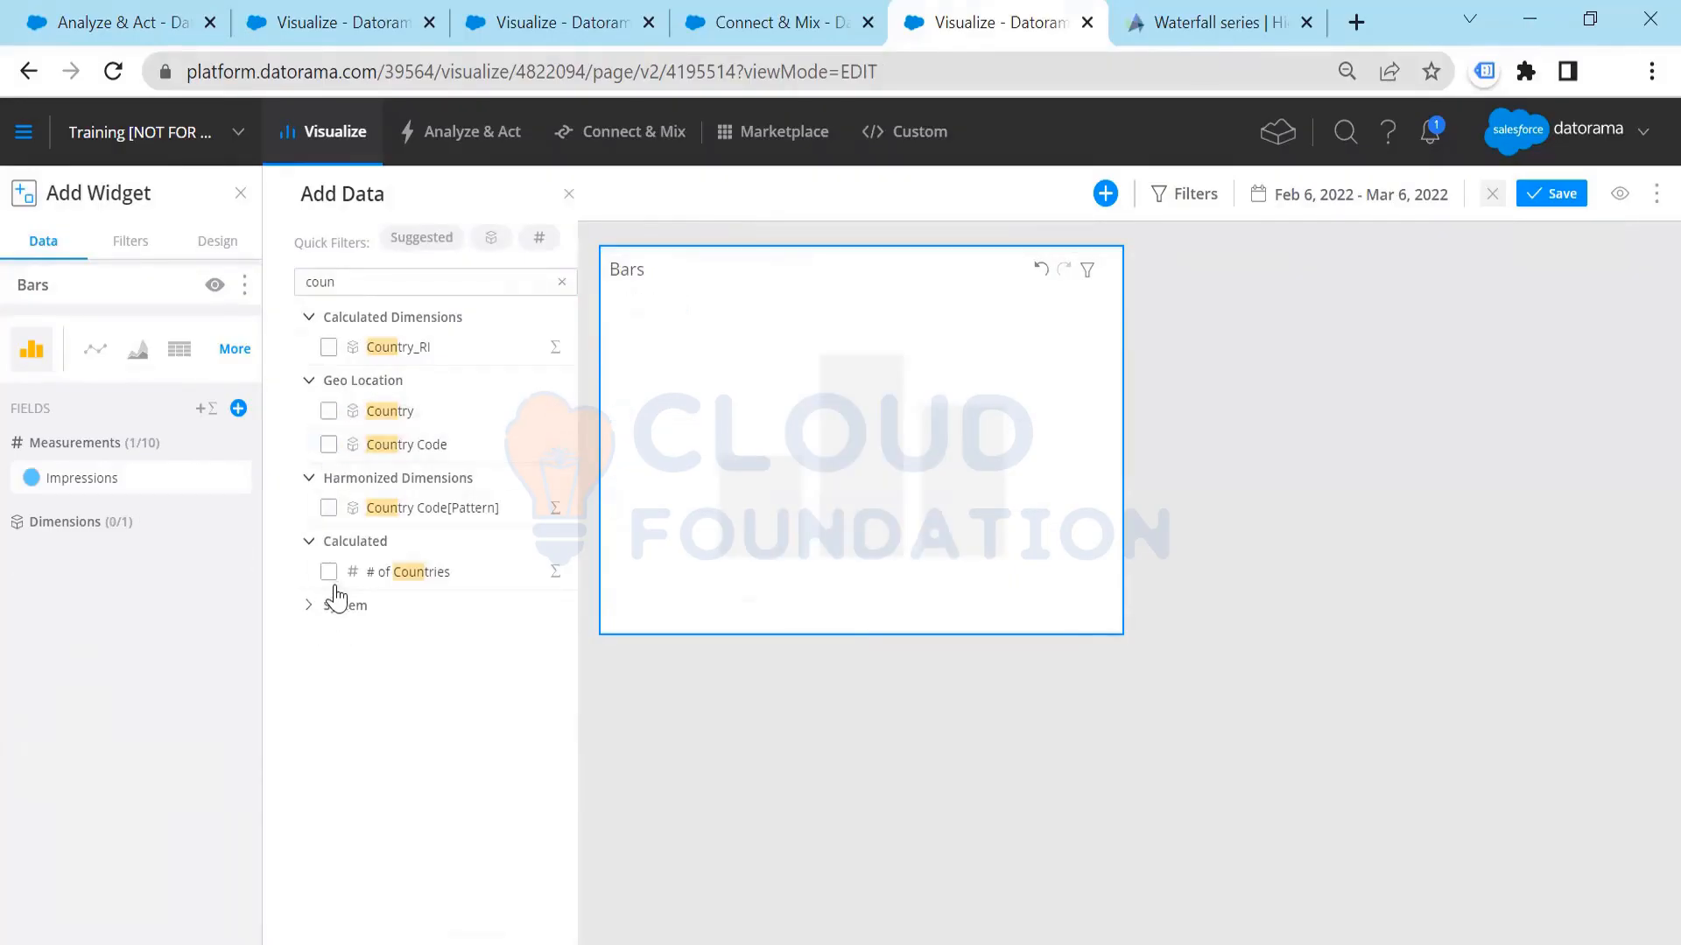
pyautogui.click(331, 578)
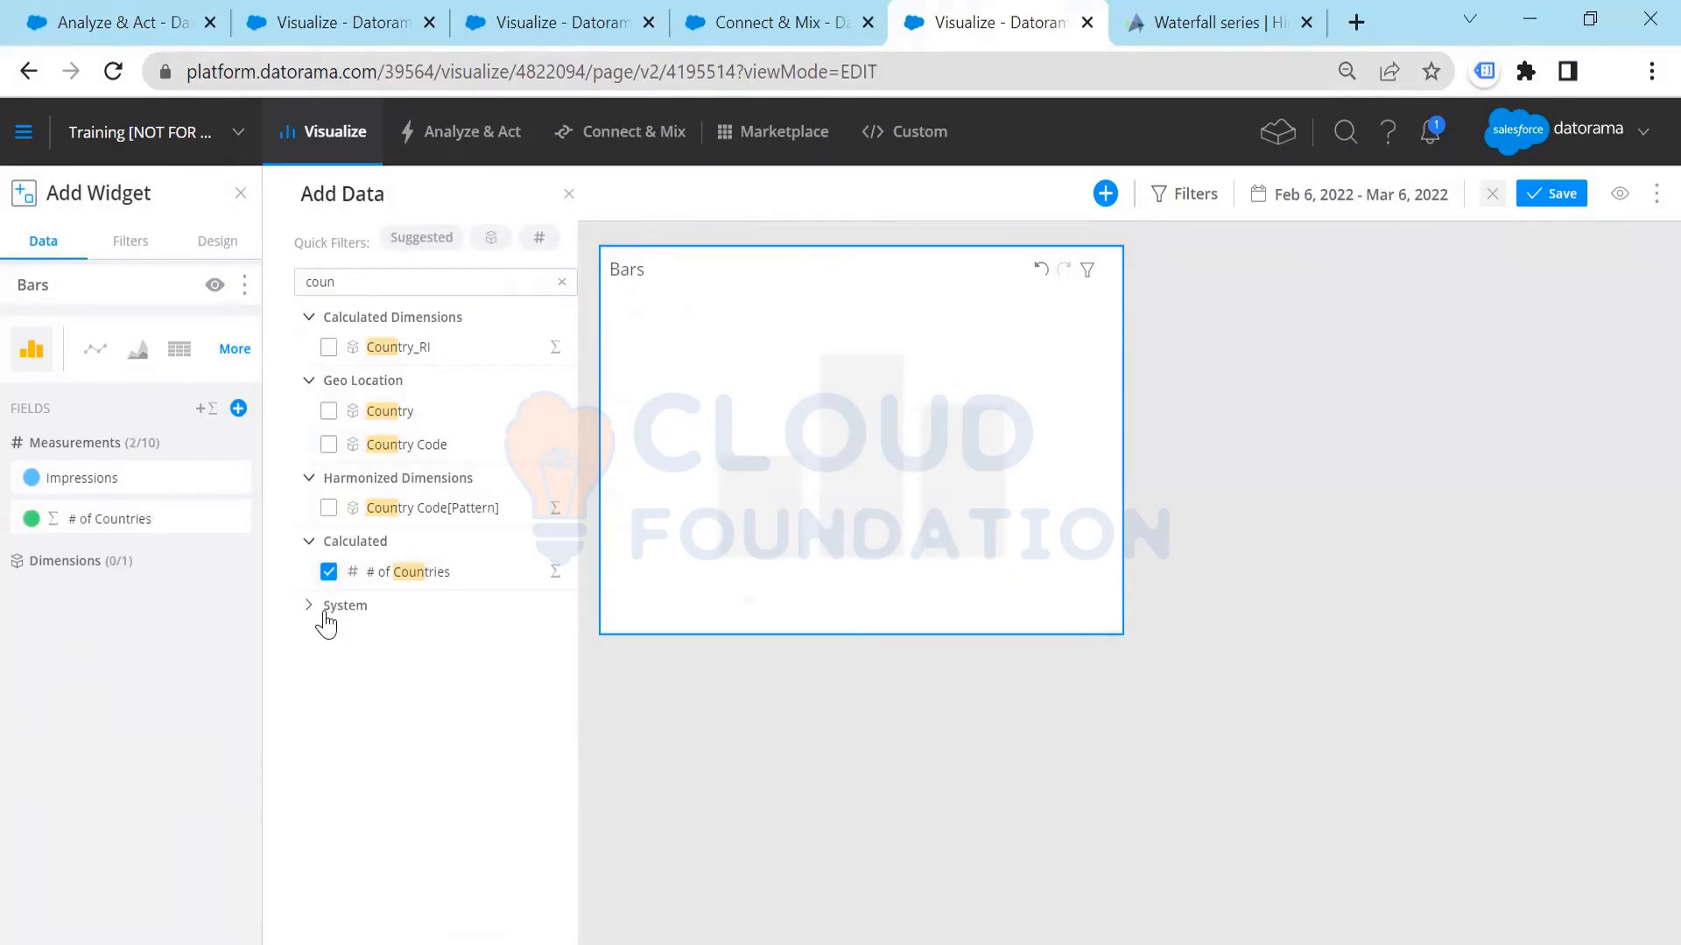
pyautogui.click(333, 604)
pyautogui.click(331, 573)
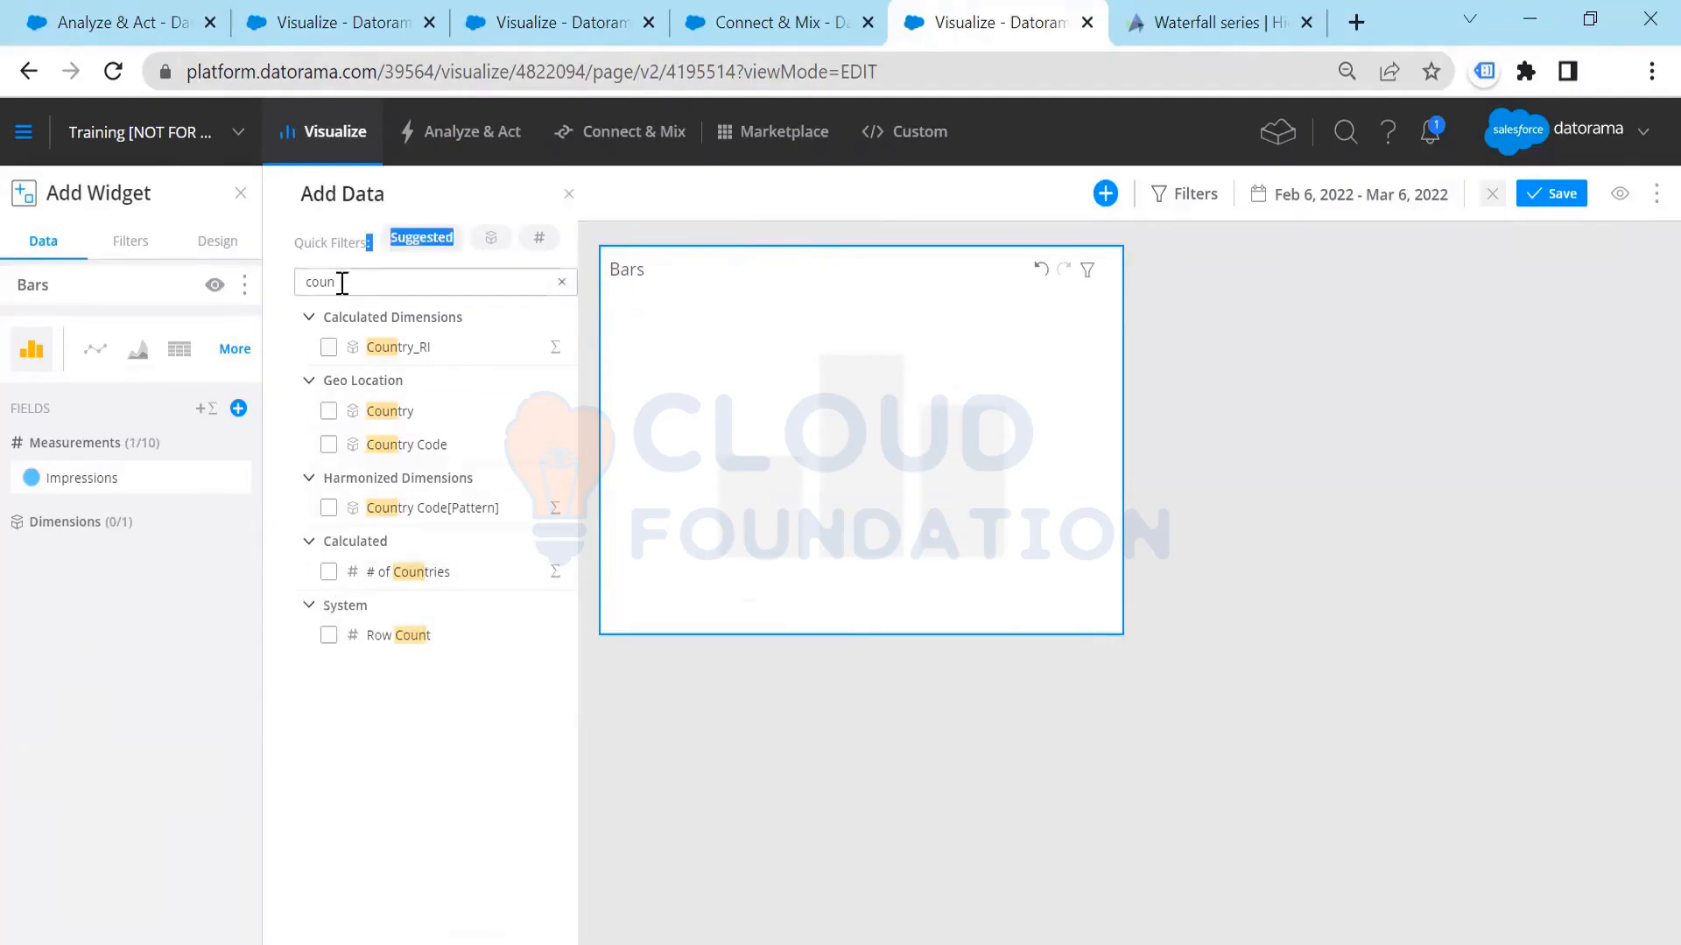
# Step: Find the campaign fields and use Campaign Name as the Bars widget's dimension instead of Campaign Advertiser
pyautogui.moveTo(342, 281); pyautogui.dragTo(289, 298)
pyautogui.write('campa')
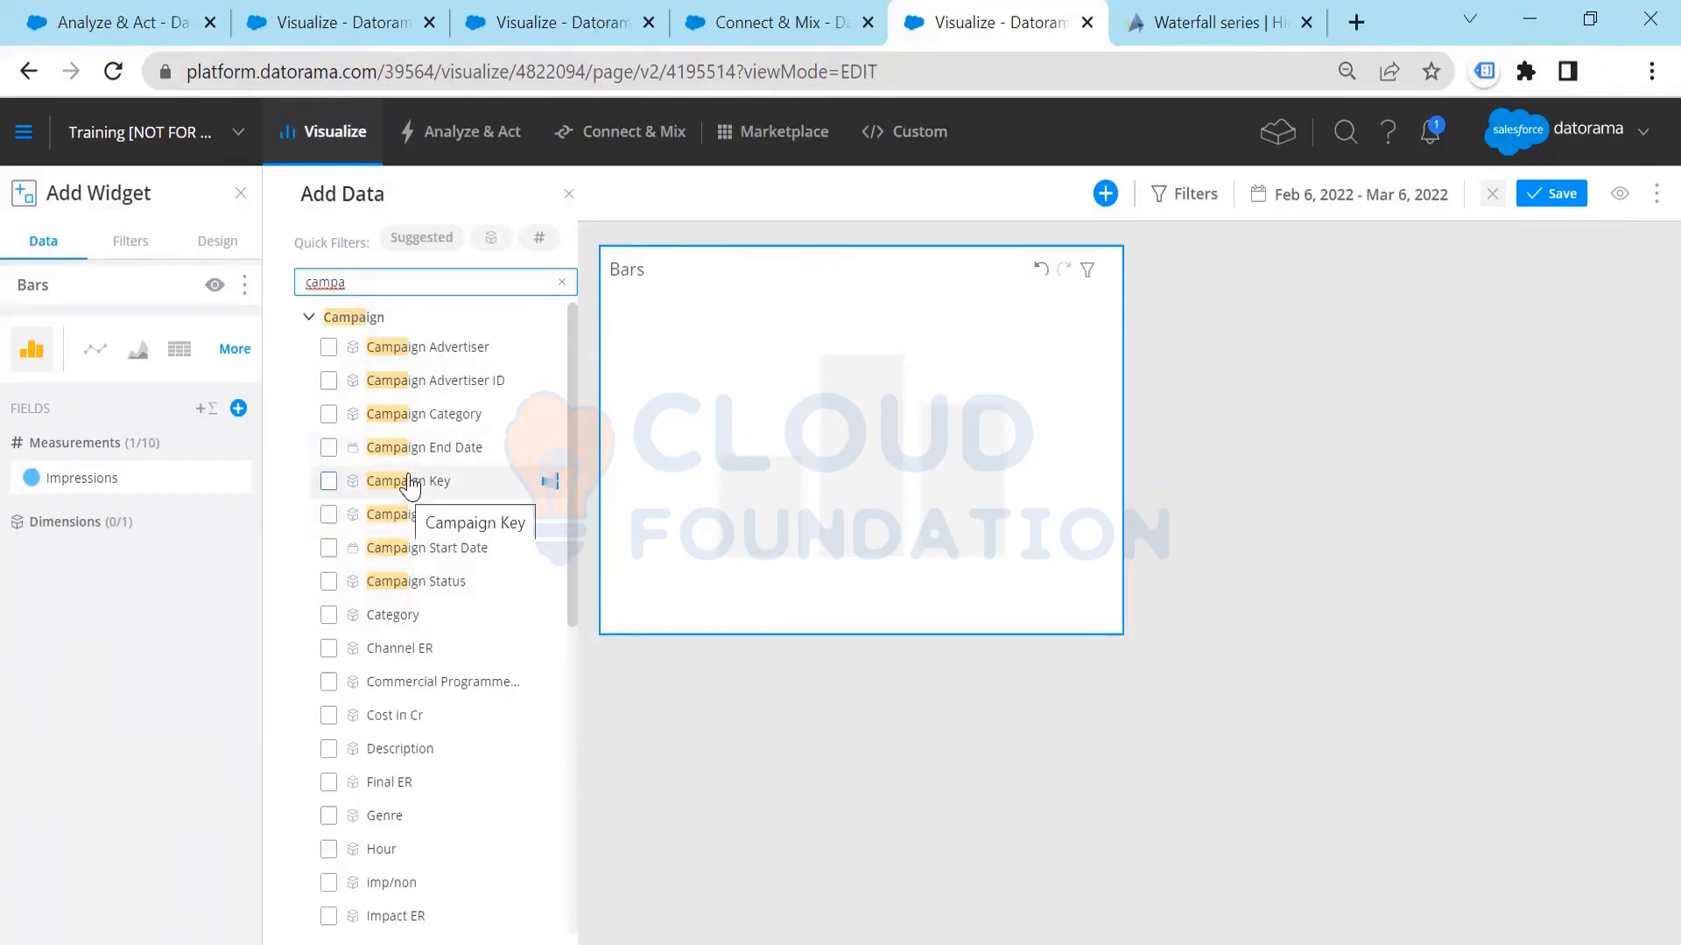
pyautogui.click(429, 350)
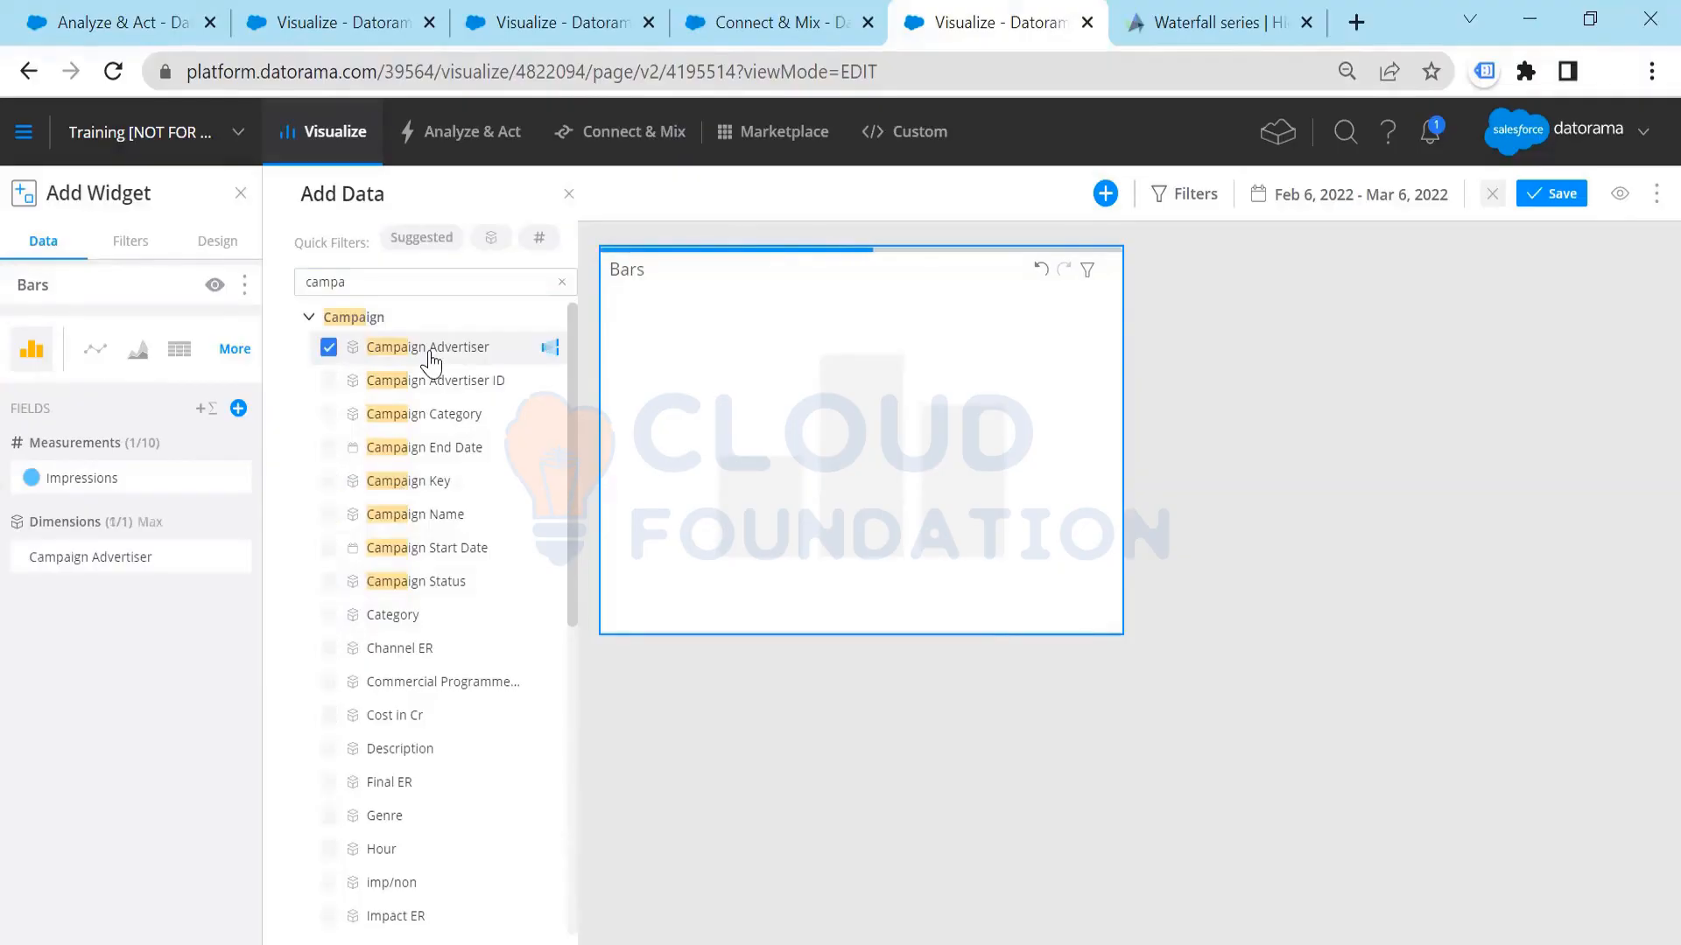
pyautogui.click(431, 361)
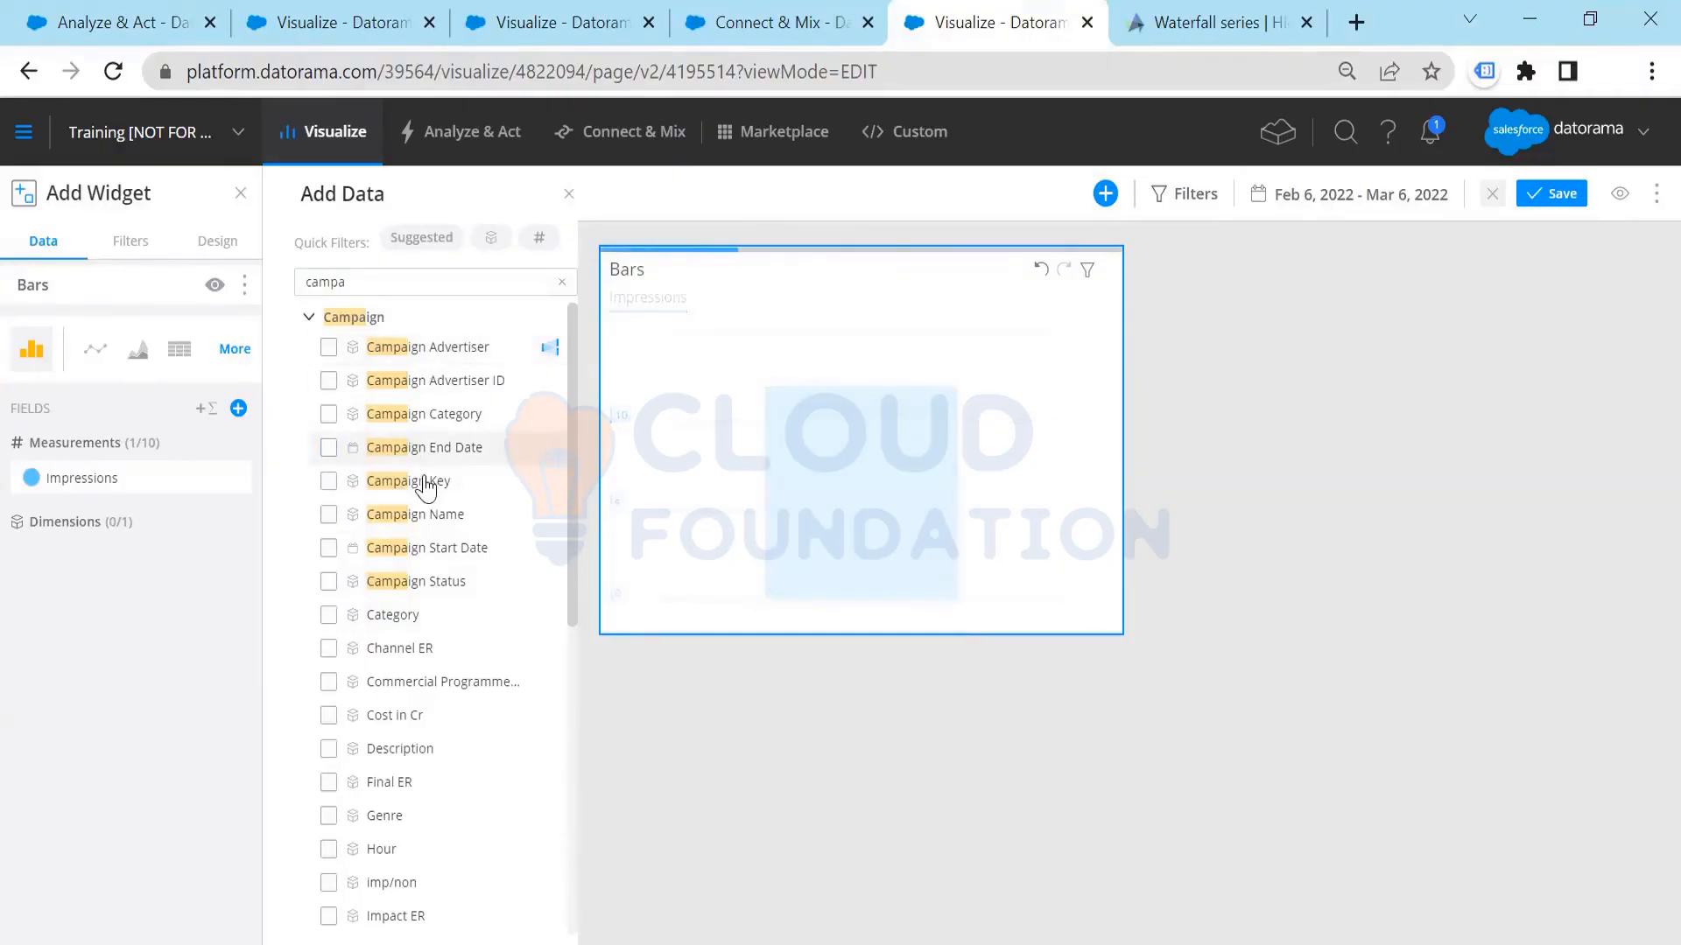
pyautogui.click(423, 514)
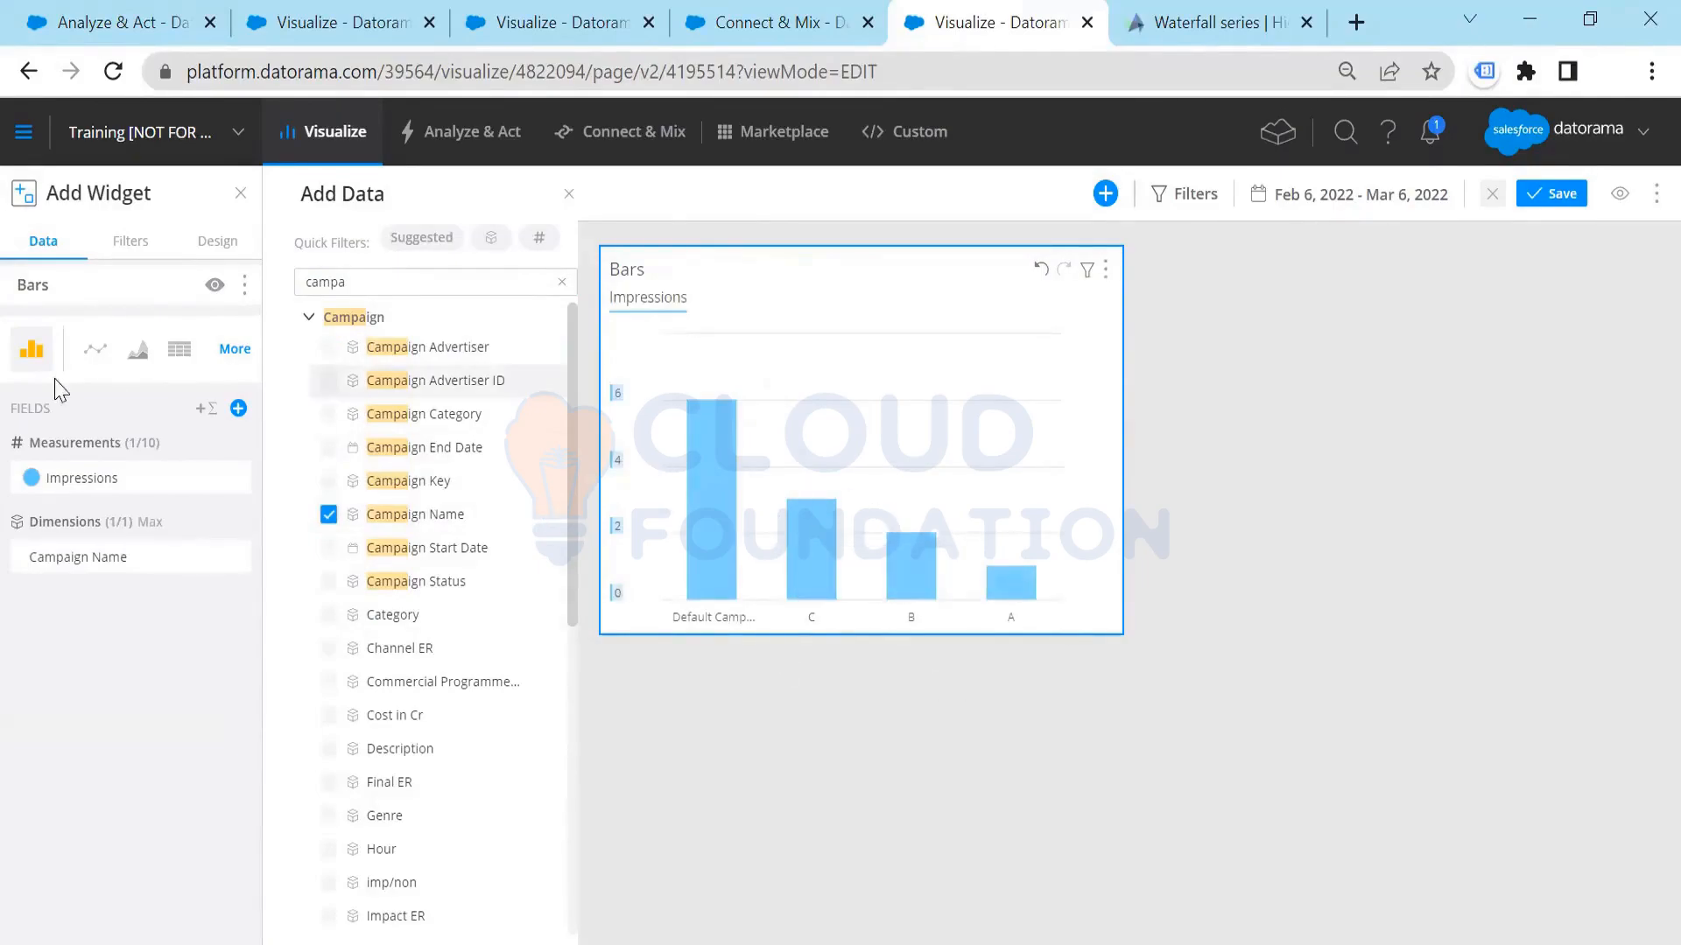
# Step: Search the fields available for a Bars widget filter for "data" and close the list without adding a filter
pyautogui.click(130, 250)
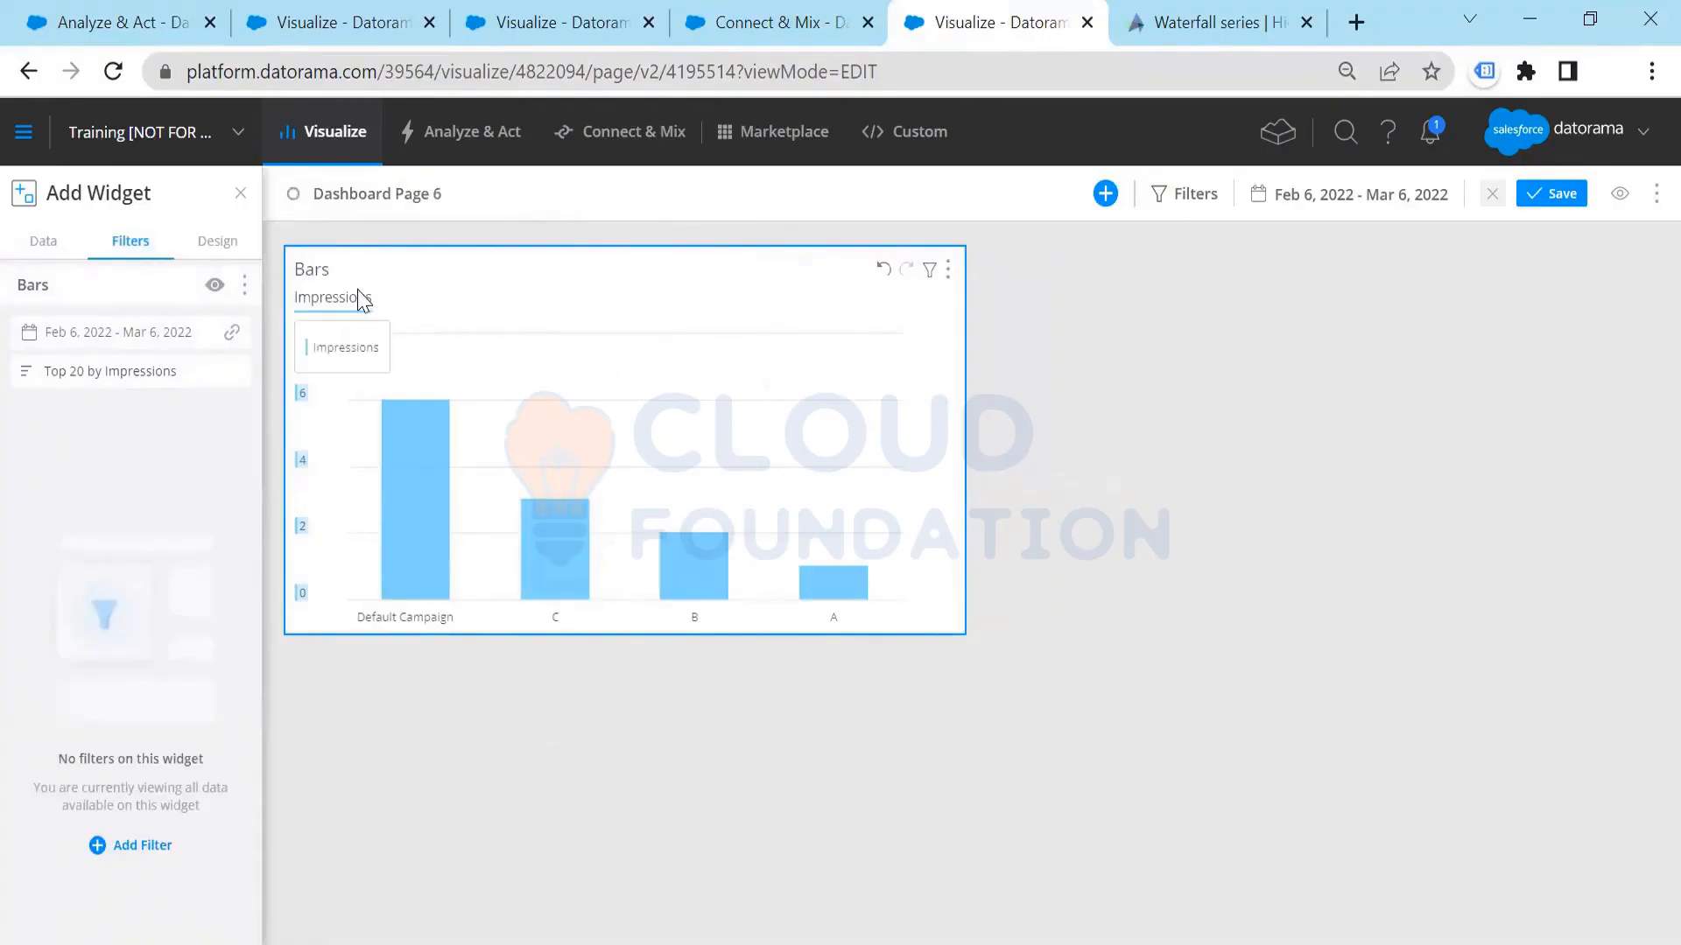
pyautogui.click(127, 846)
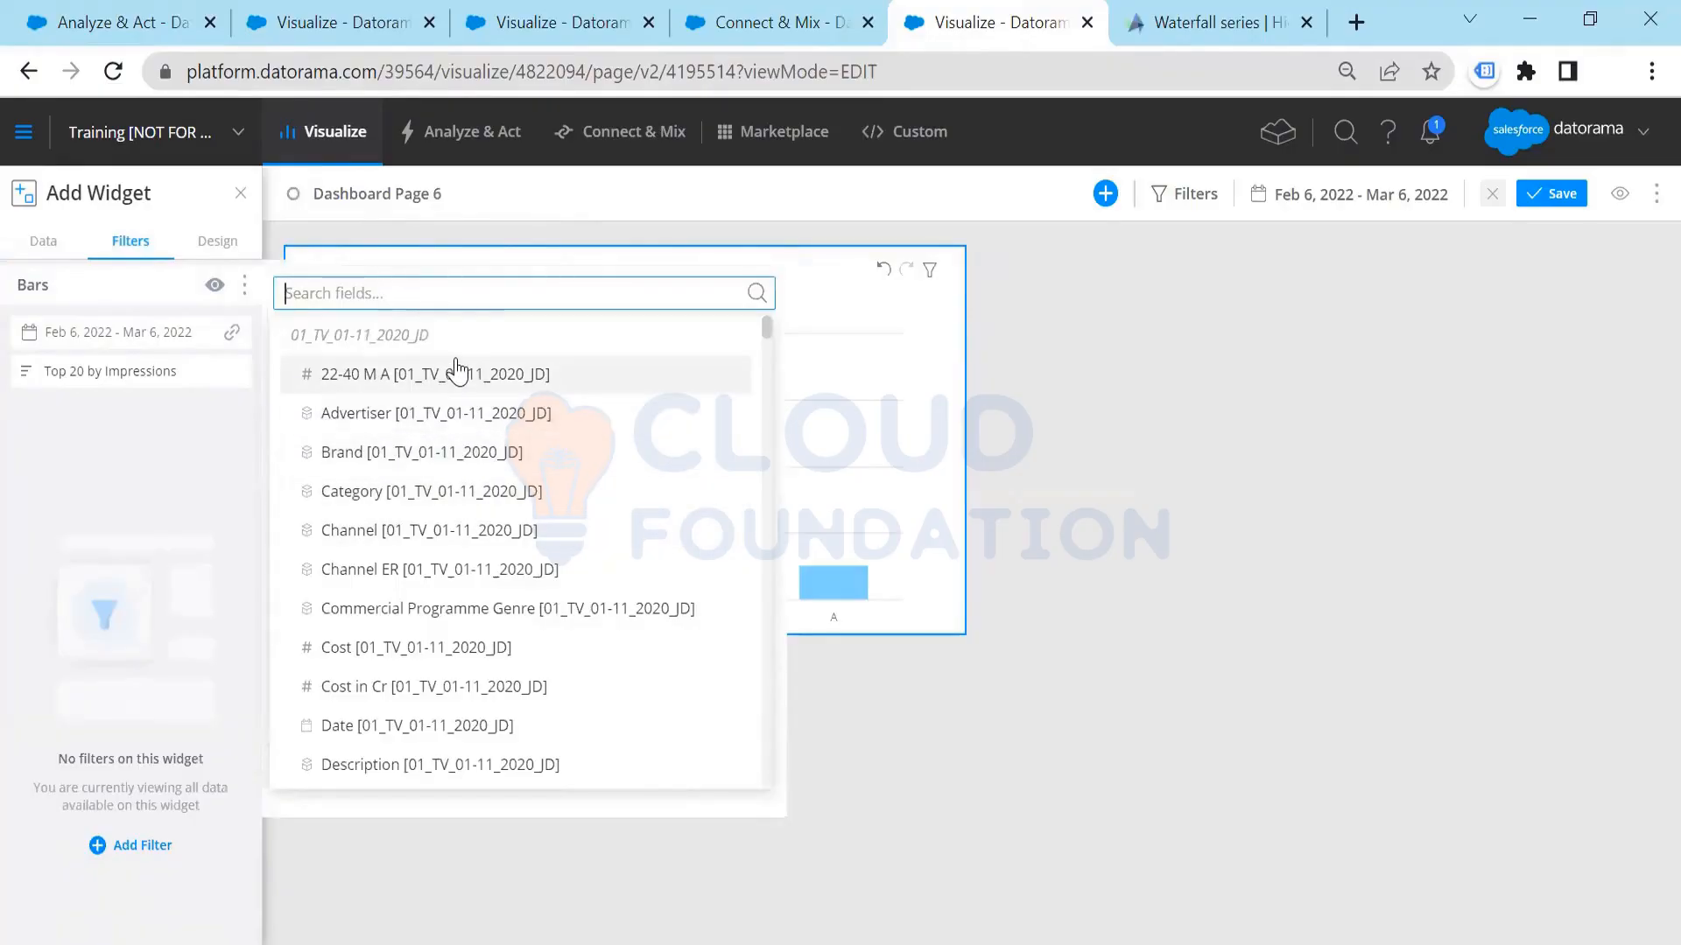
pyautogui.write('data')
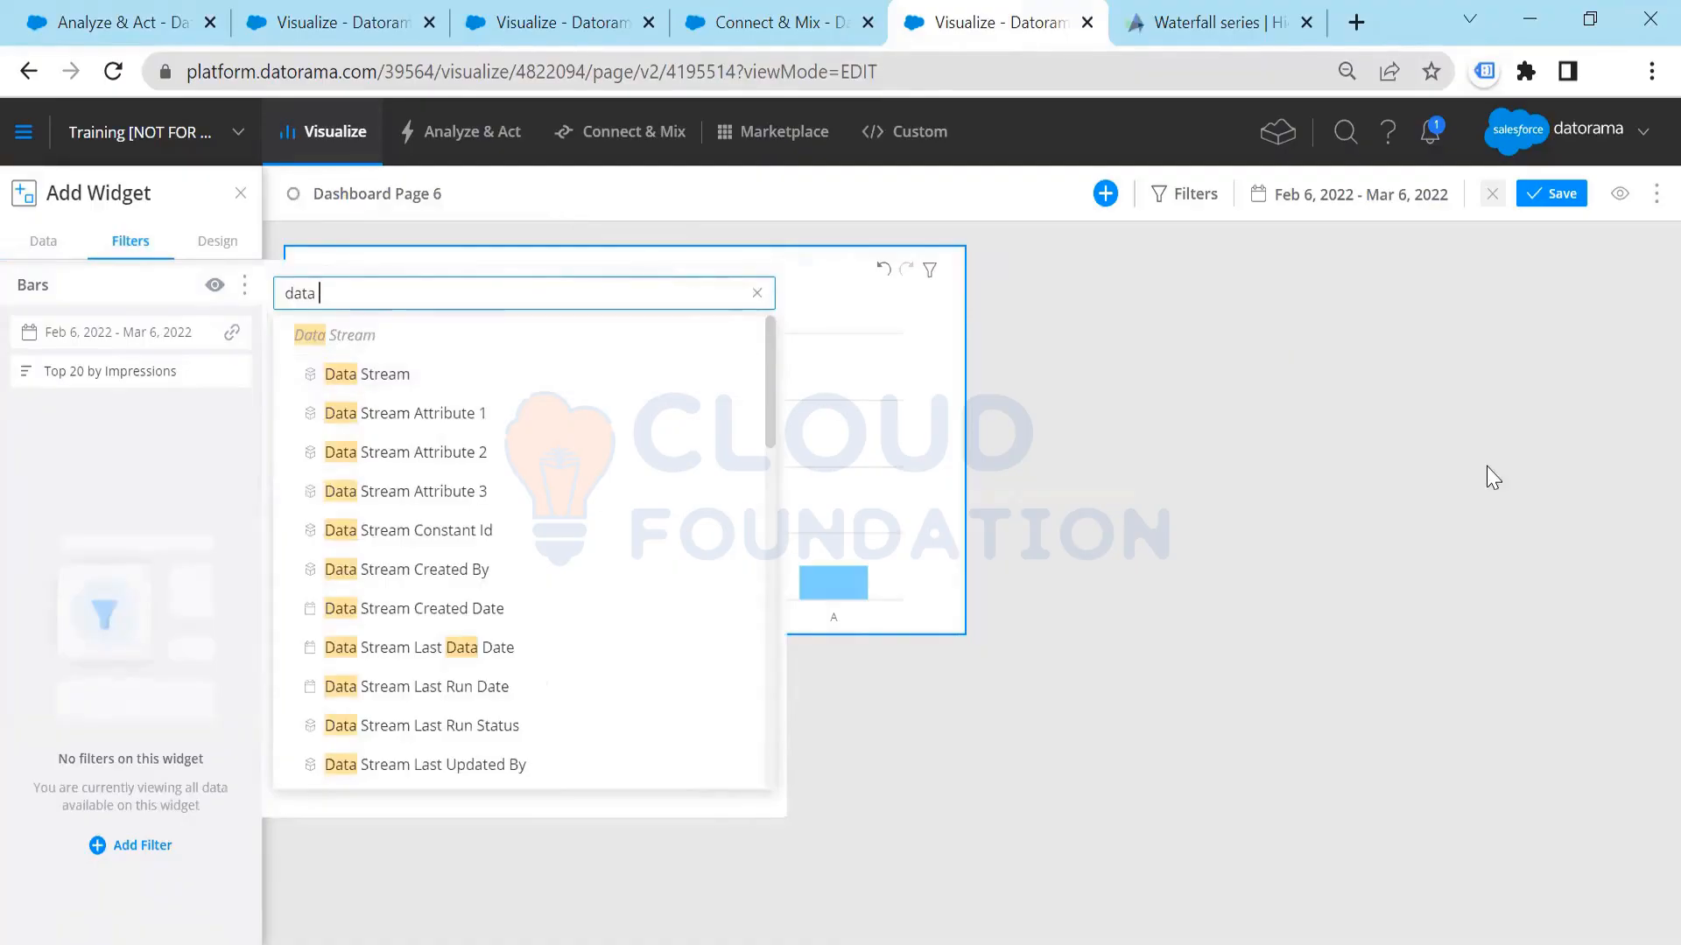
pyautogui.click(1142, 392)
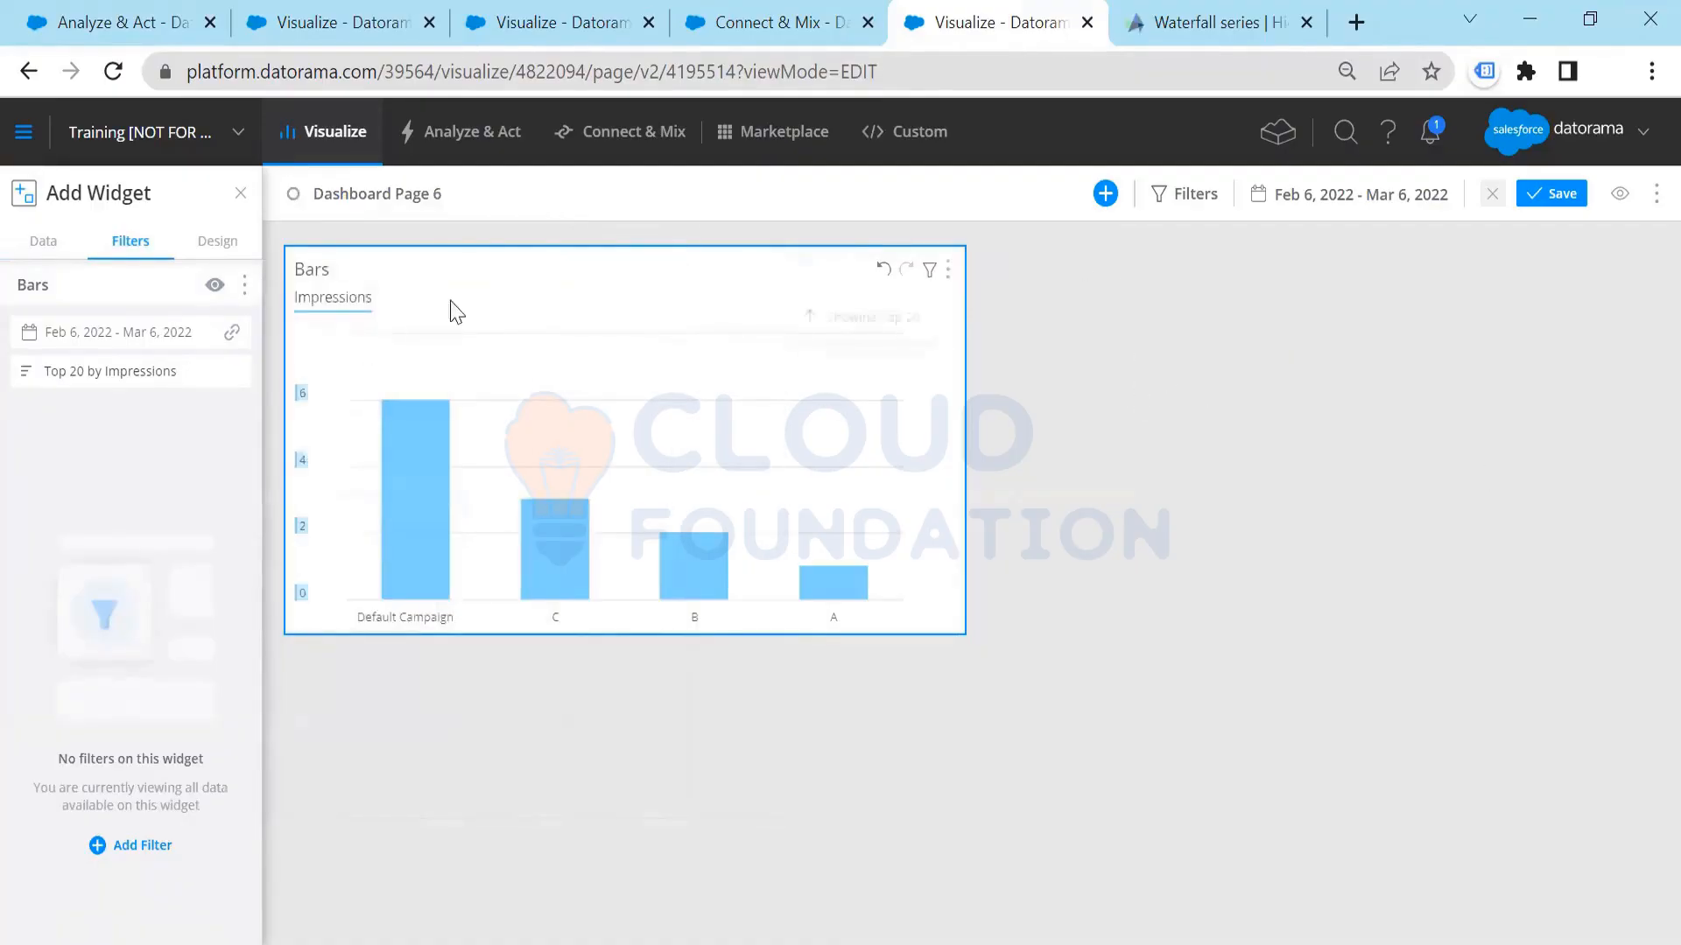
# Step: Add a custom widget beside the Bars chart and set its classification to Page Header
pyautogui.click(1110, 195)
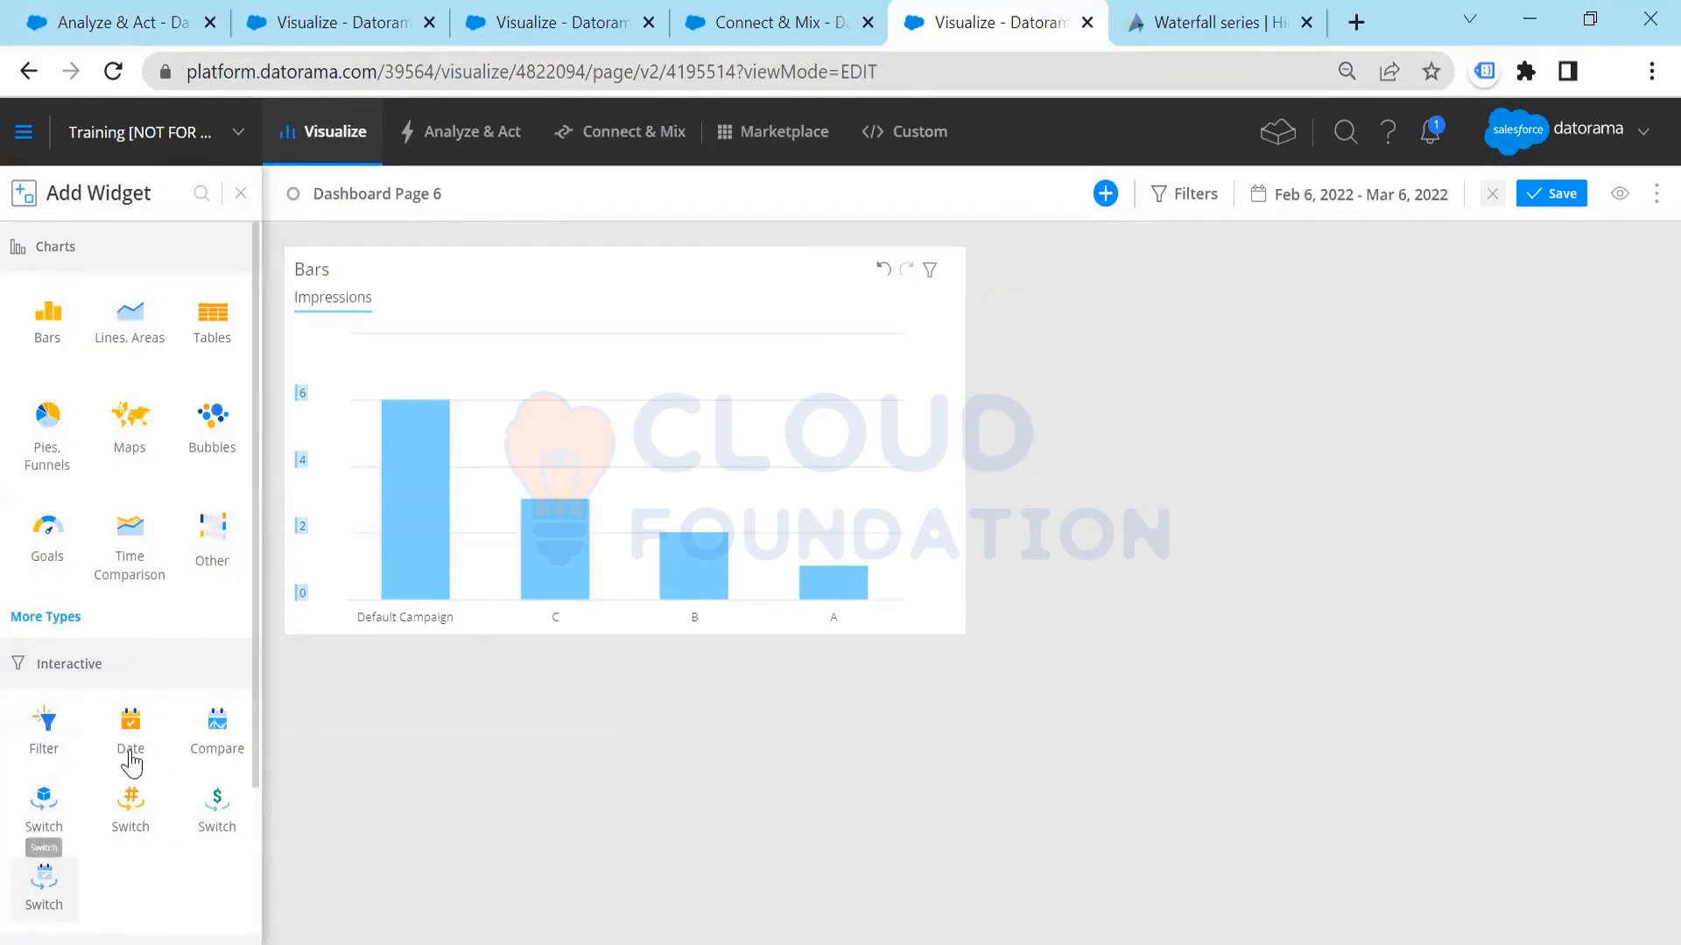
pyautogui.scroll(-3, 132, 757)
pyautogui.click(131, 819)
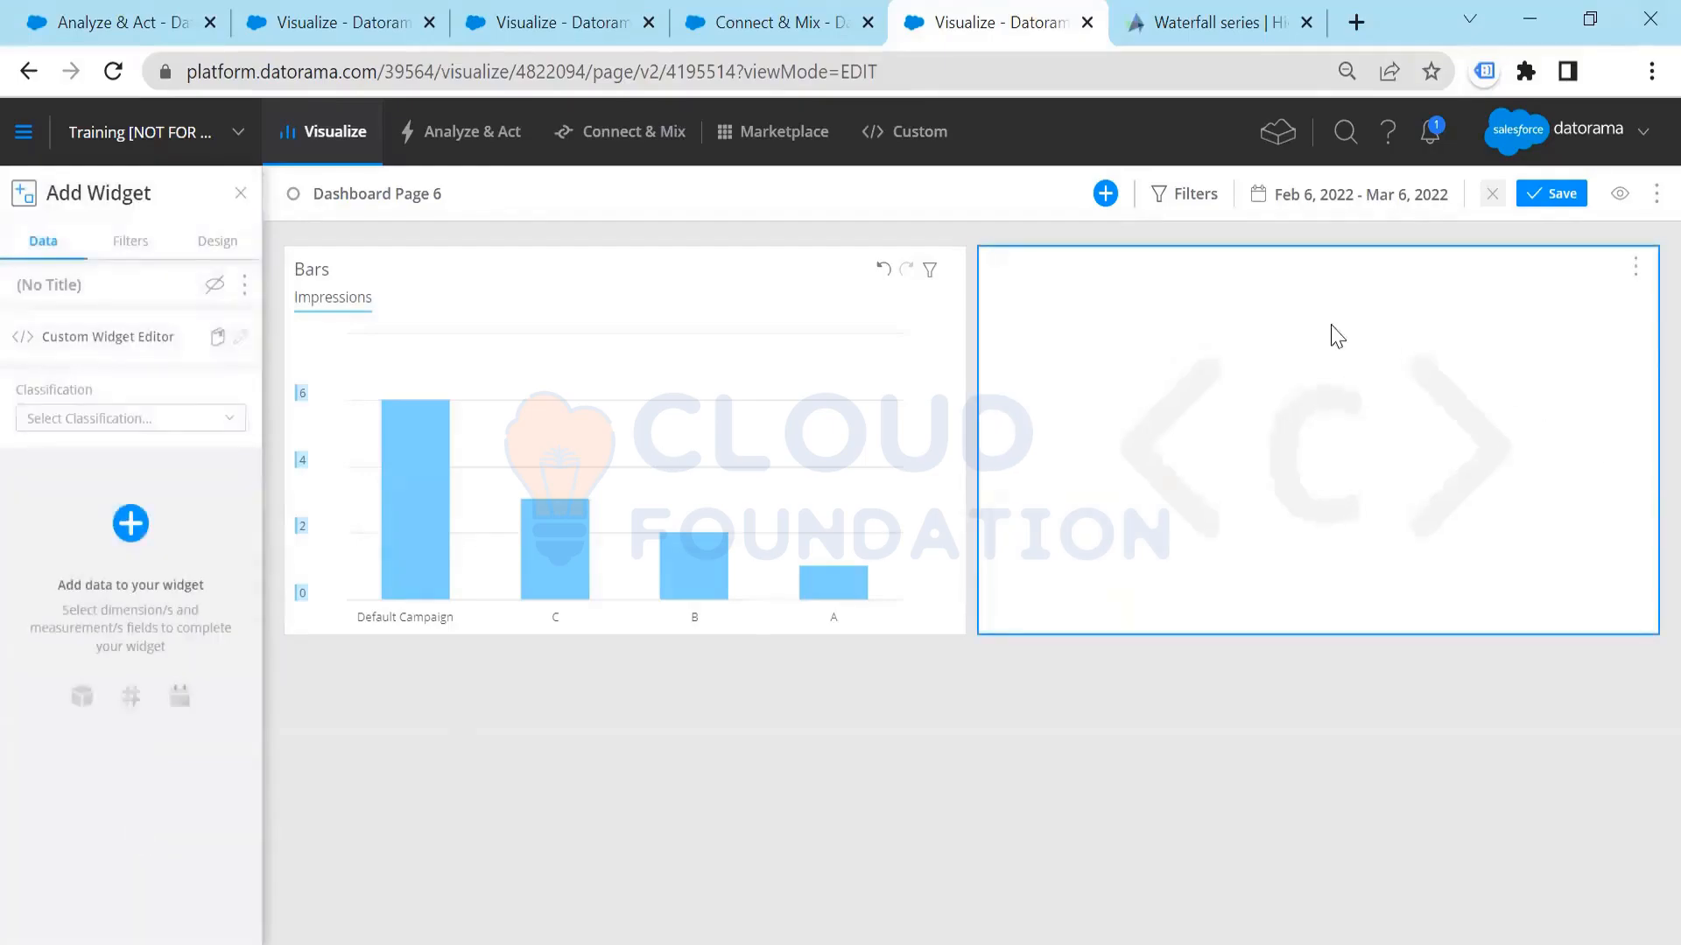
pyautogui.click(128, 418)
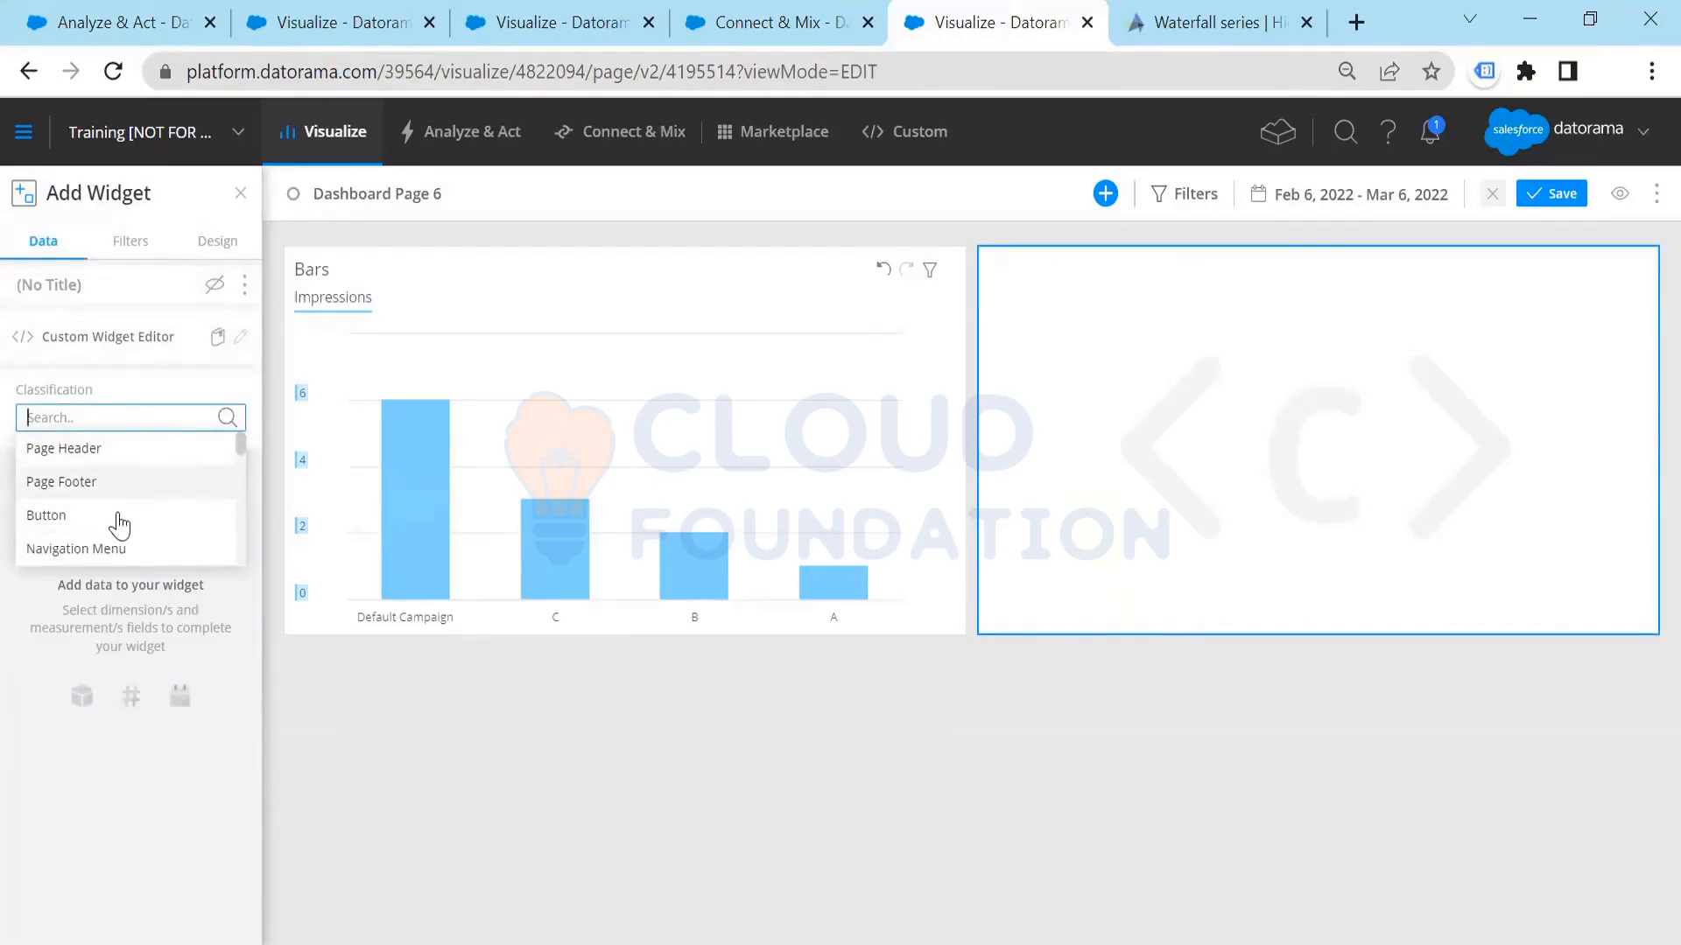
pyautogui.click(142, 449)
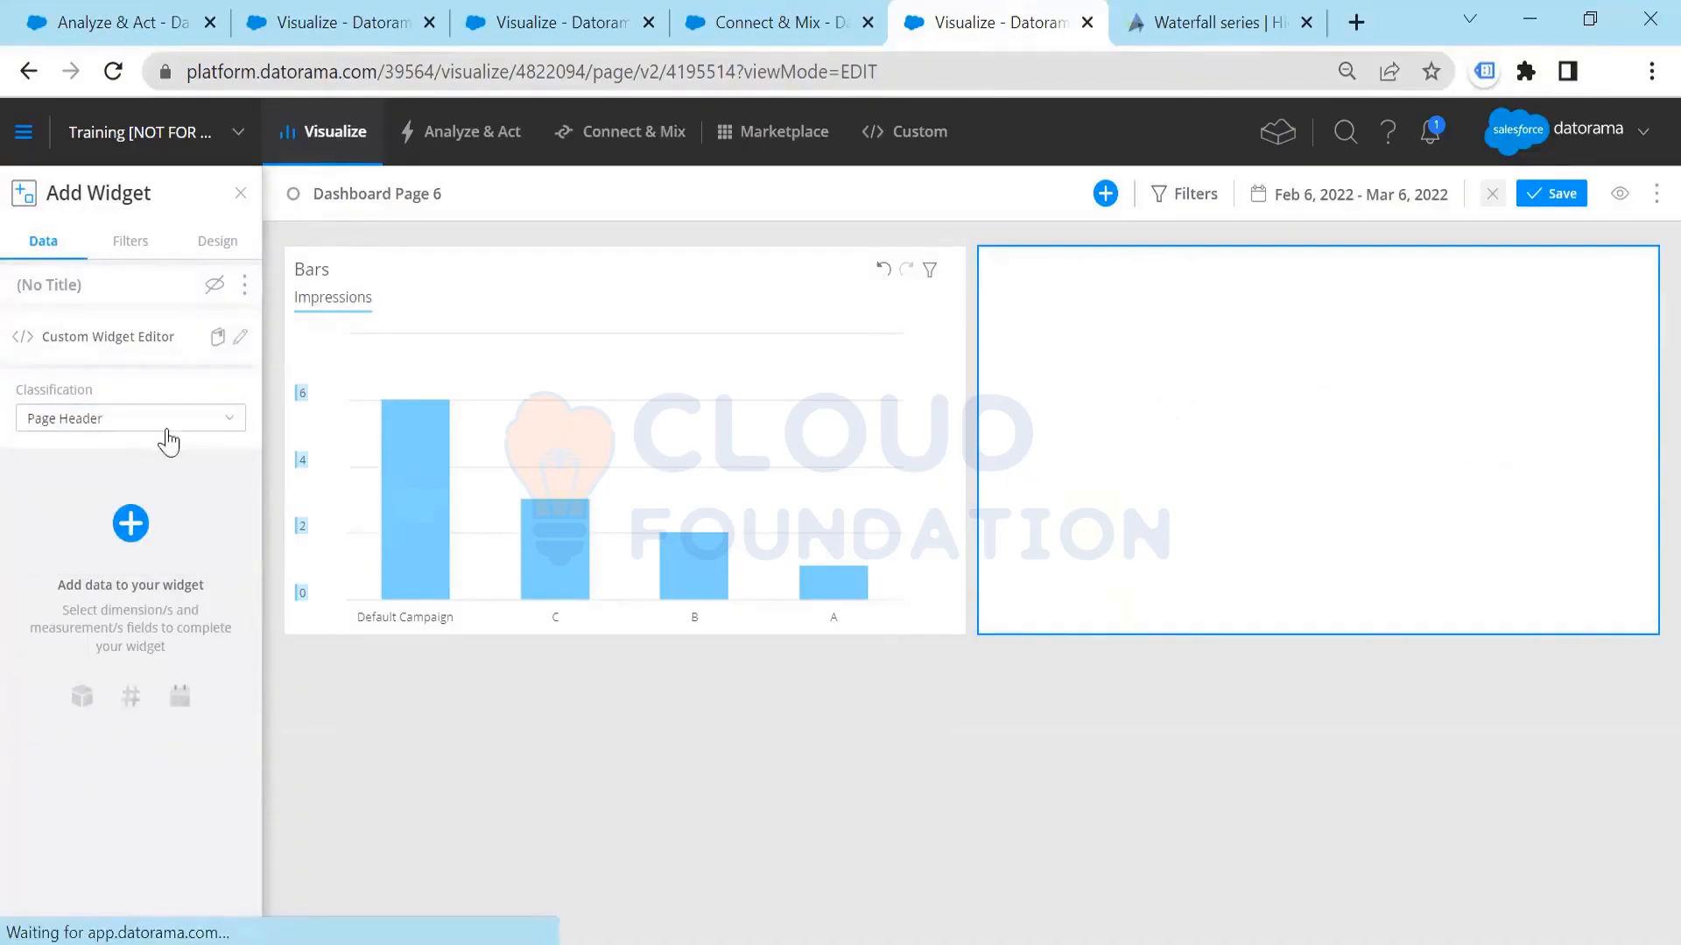
# Step: Examine the dependency settings in the Custom Widget Editor, start a new script dependency and close the editor without applying anything
pyautogui.click(241, 338)
pyautogui.click(240, 349)
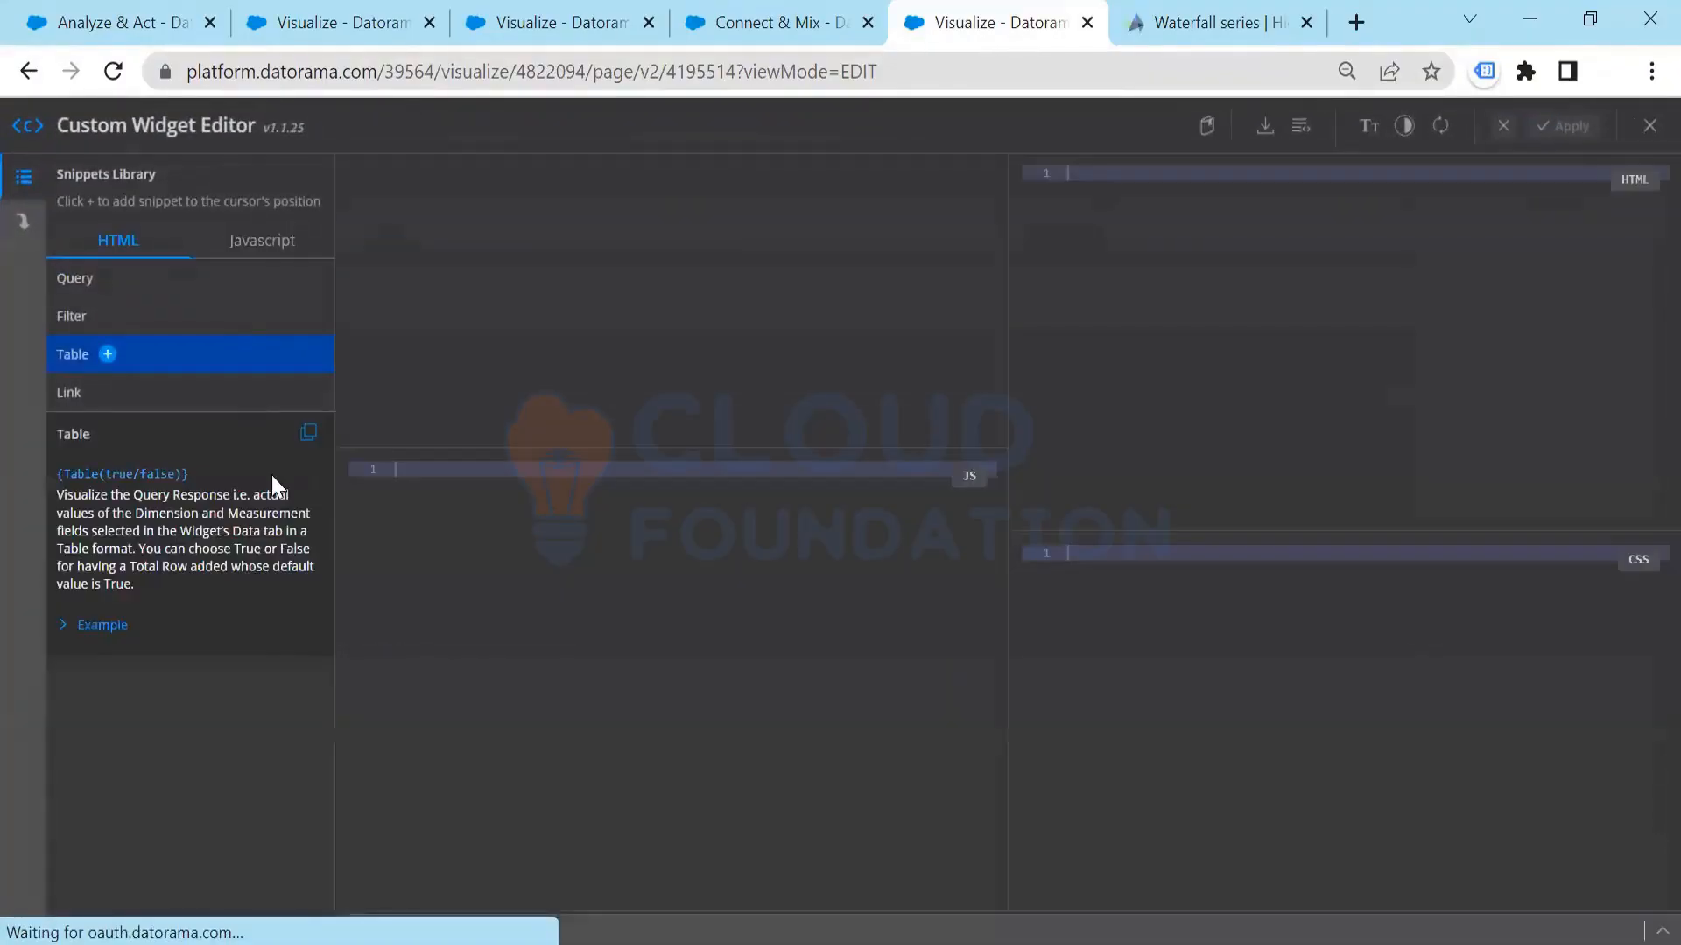
pyautogui.click(23, 220)
pyautogui.doubleClick(235, 411)
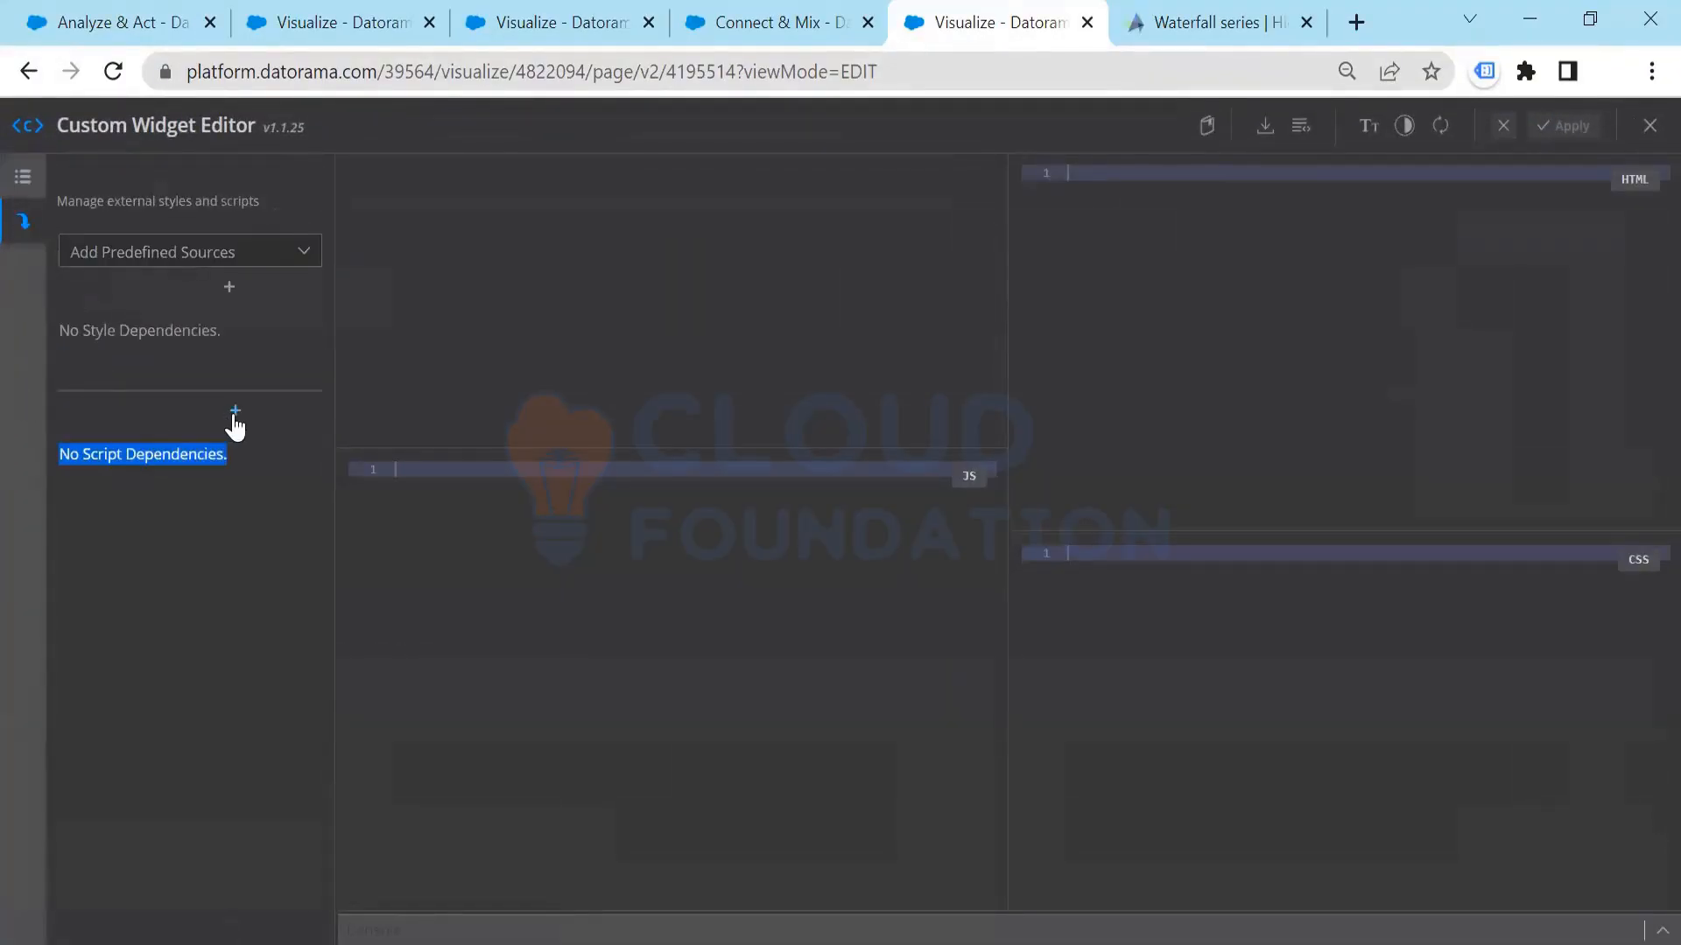
pyautogui.click(158, 499)
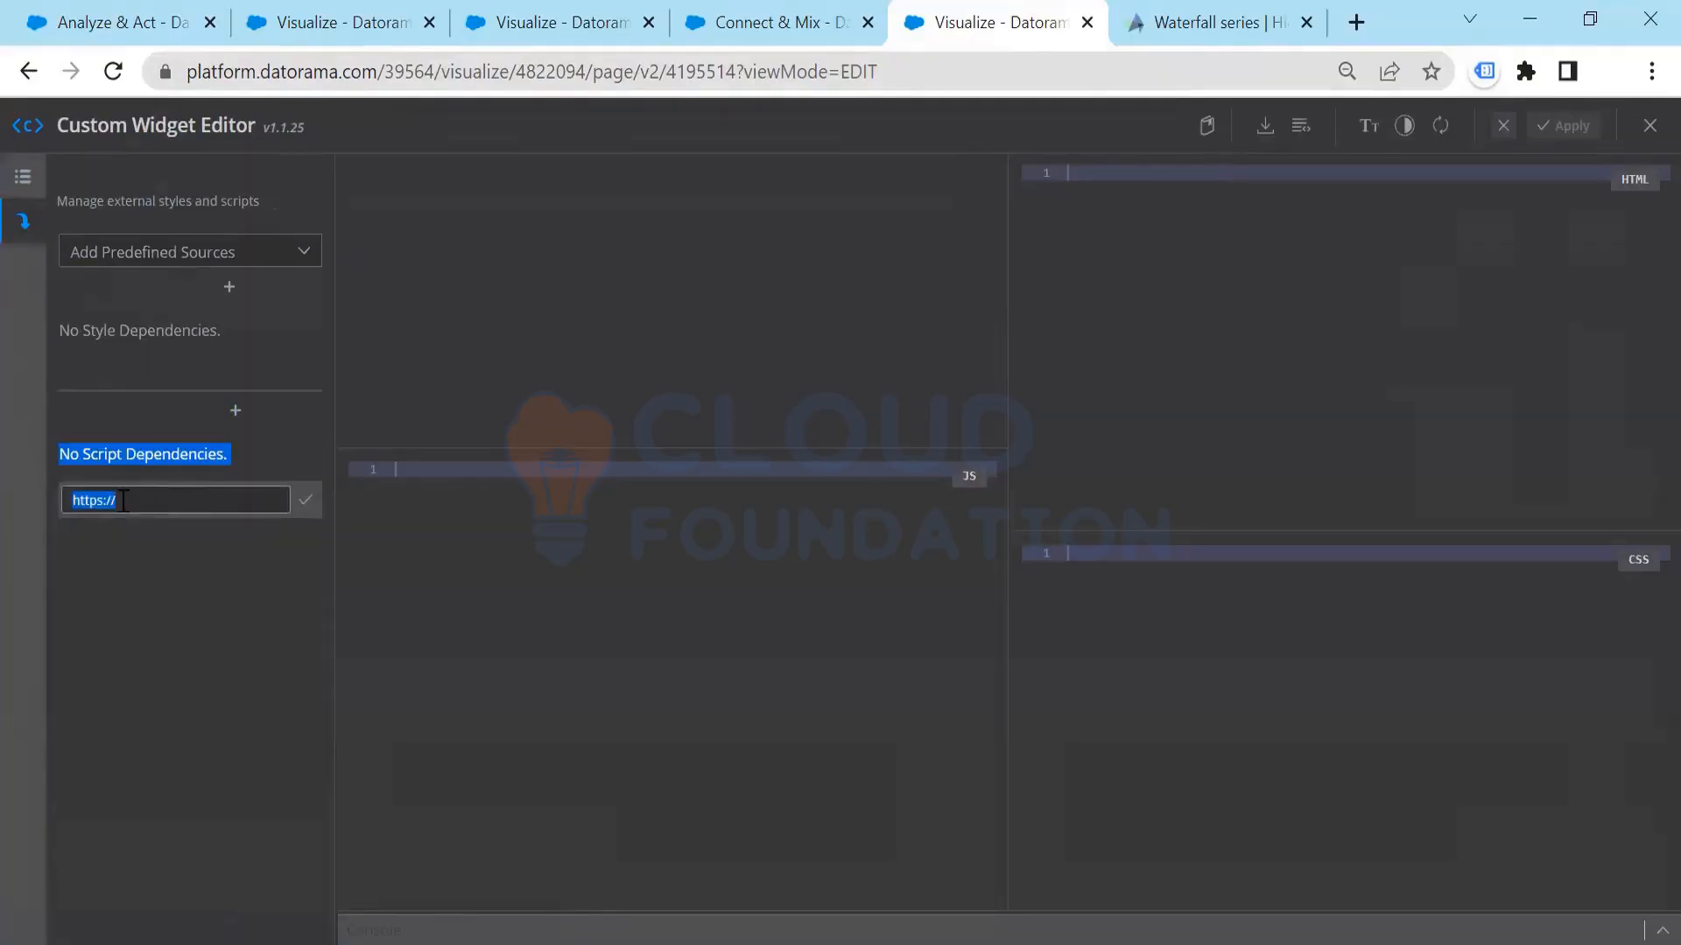
pyautogui.click(137, 500)
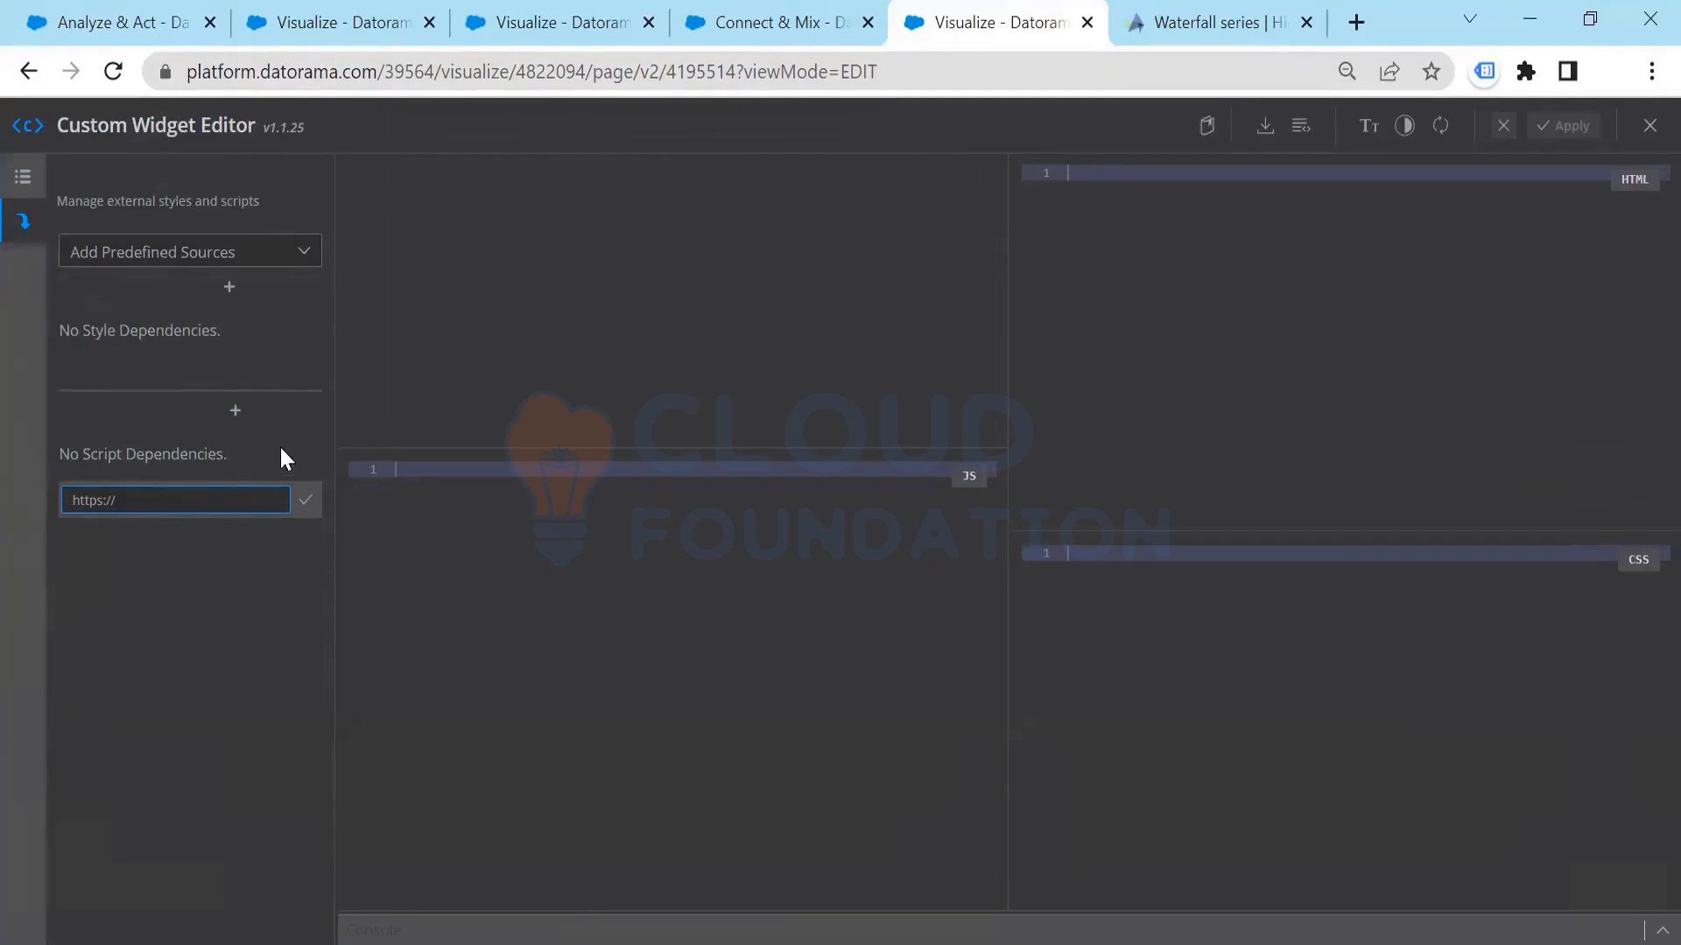
pyautogui.click(946, 470)
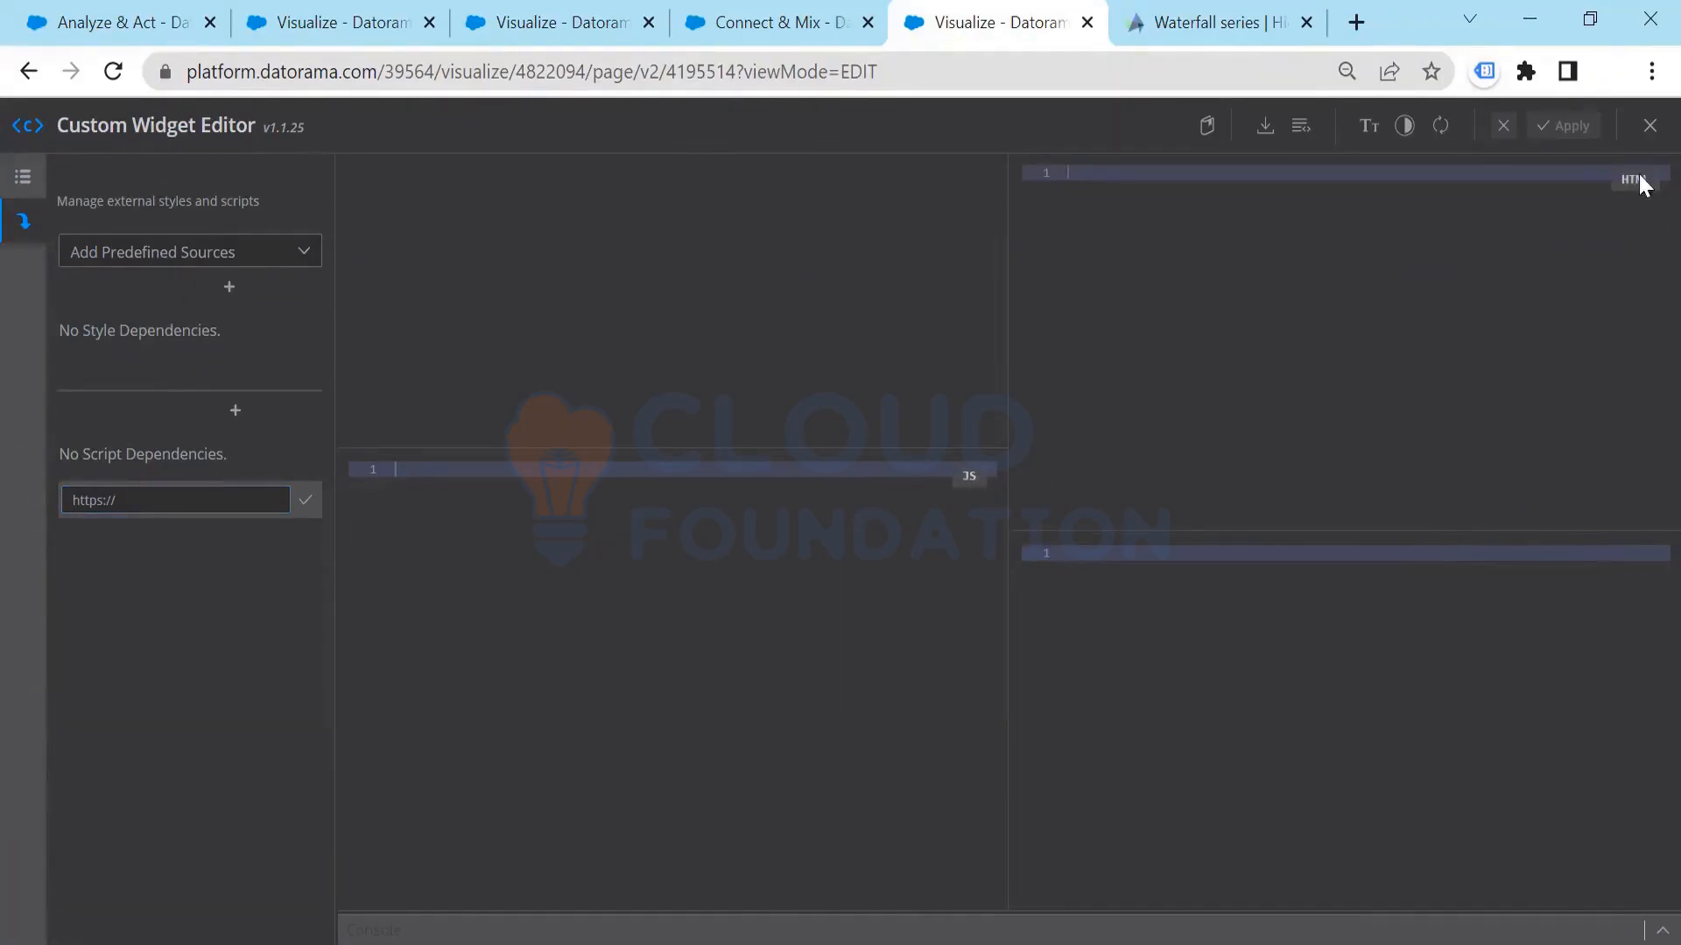
pyautogui.click(1649, 131)
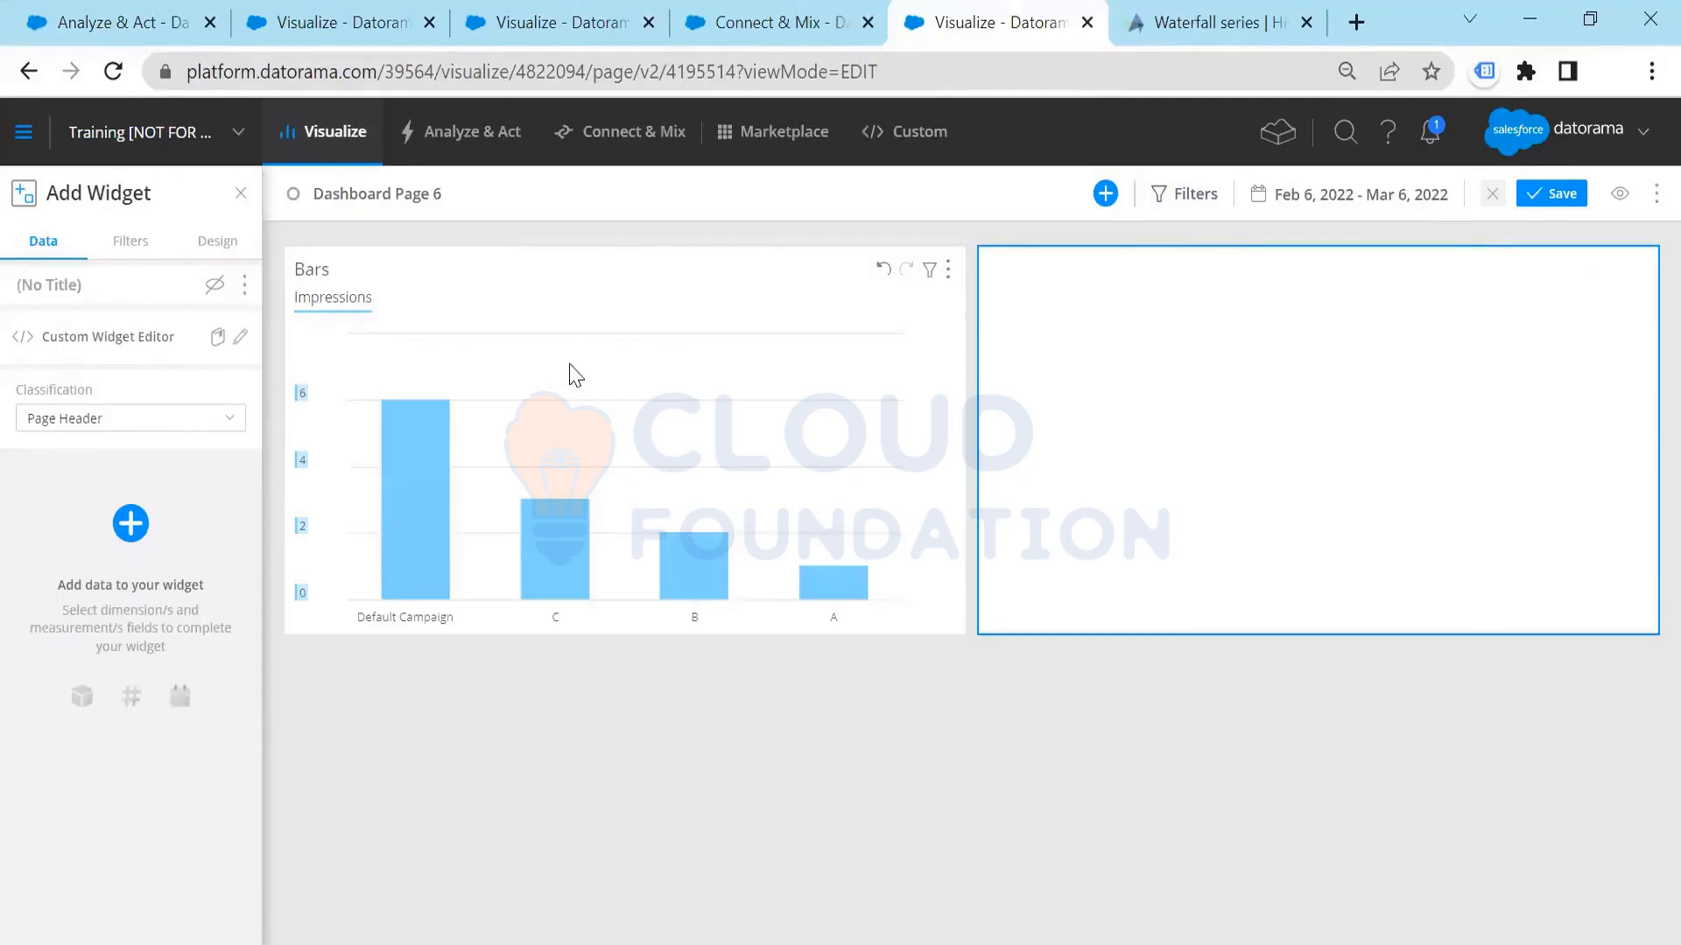
# Step: Review the custom widget's filter and design options and leave the page editor, discarding the unsaved changes
pyautogui.click(152, 248)
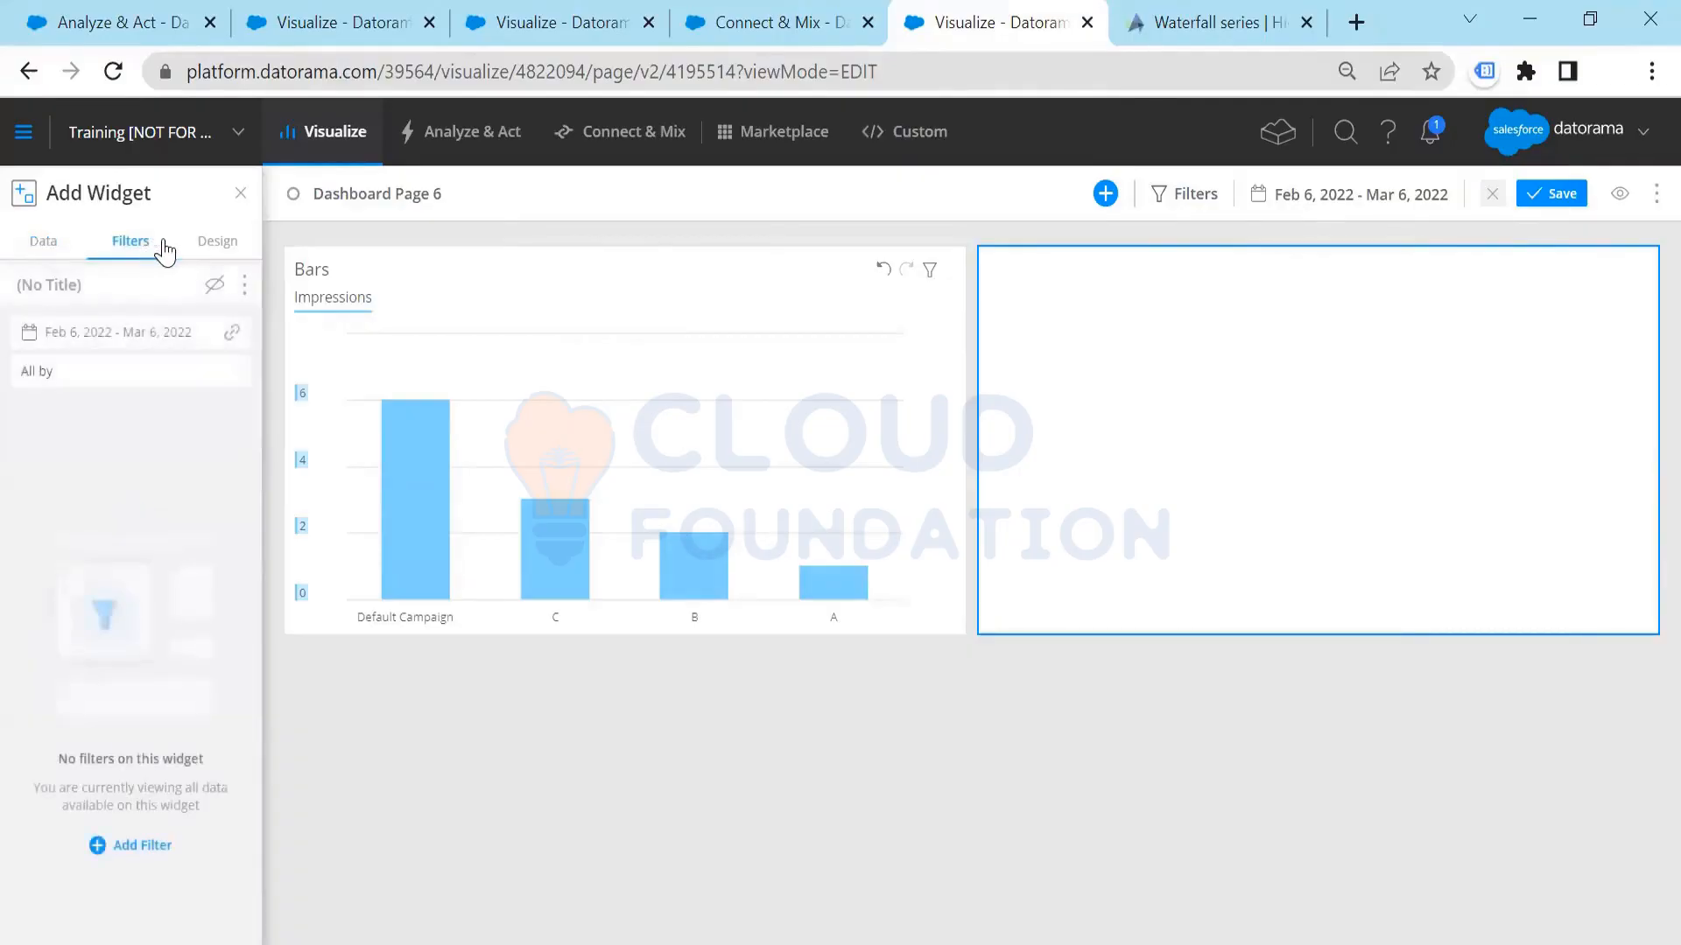
pyautogui.click(224, 243)
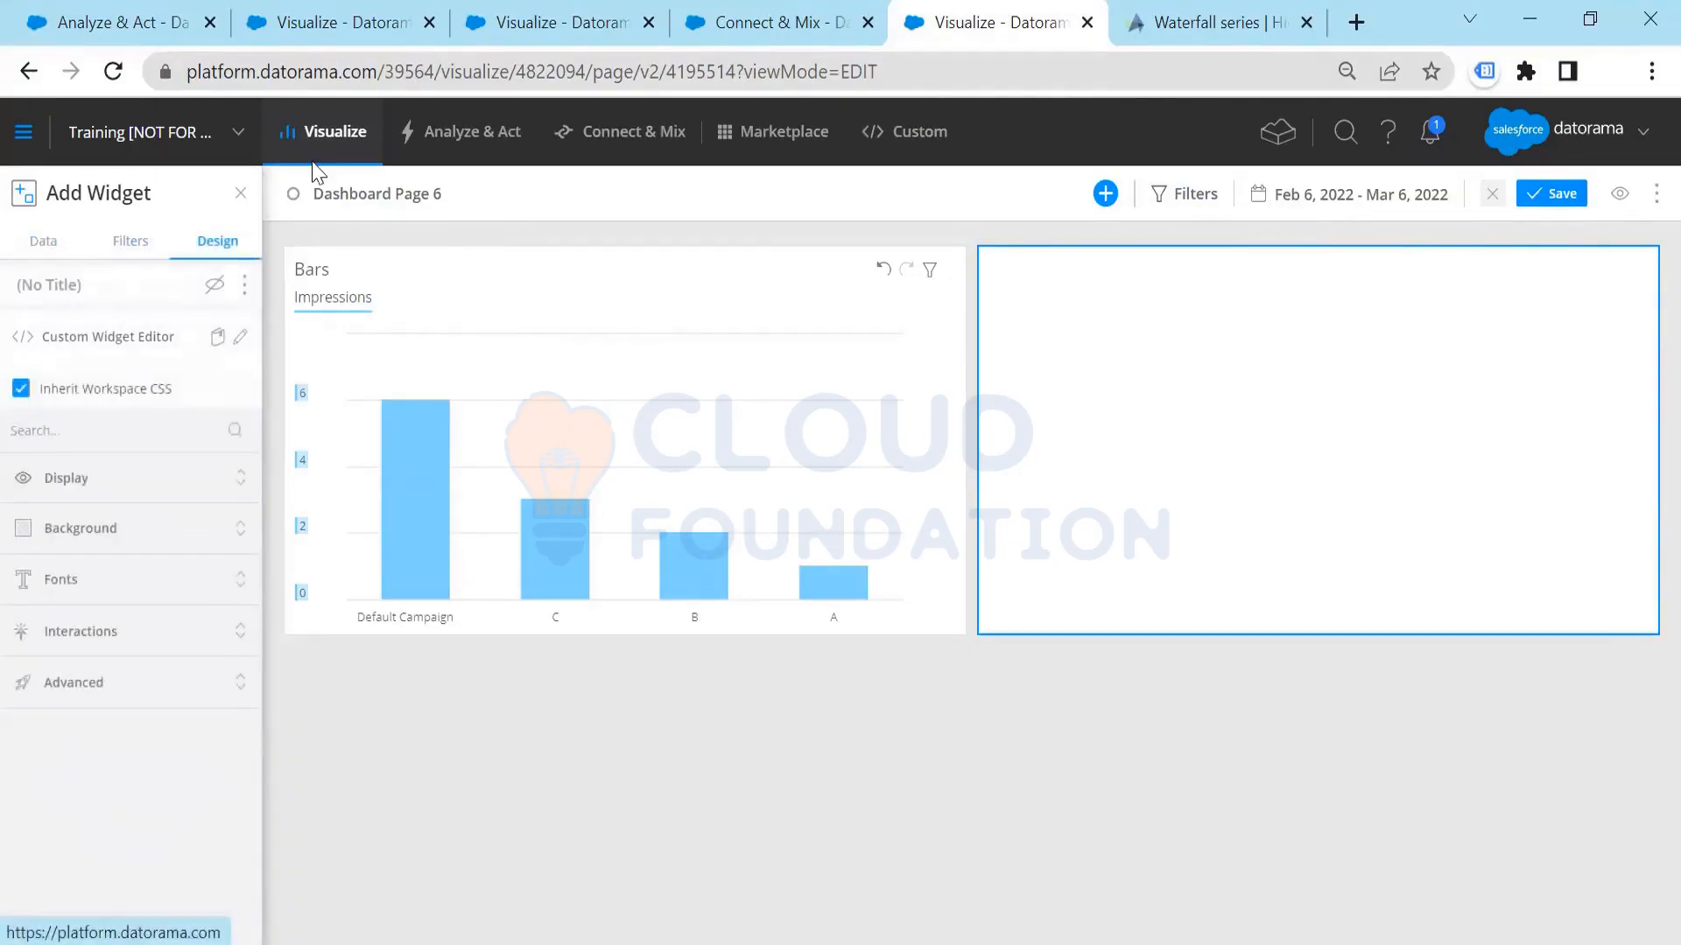
pyautogui.click(350, 140)
pyautogui.click(913, 580)
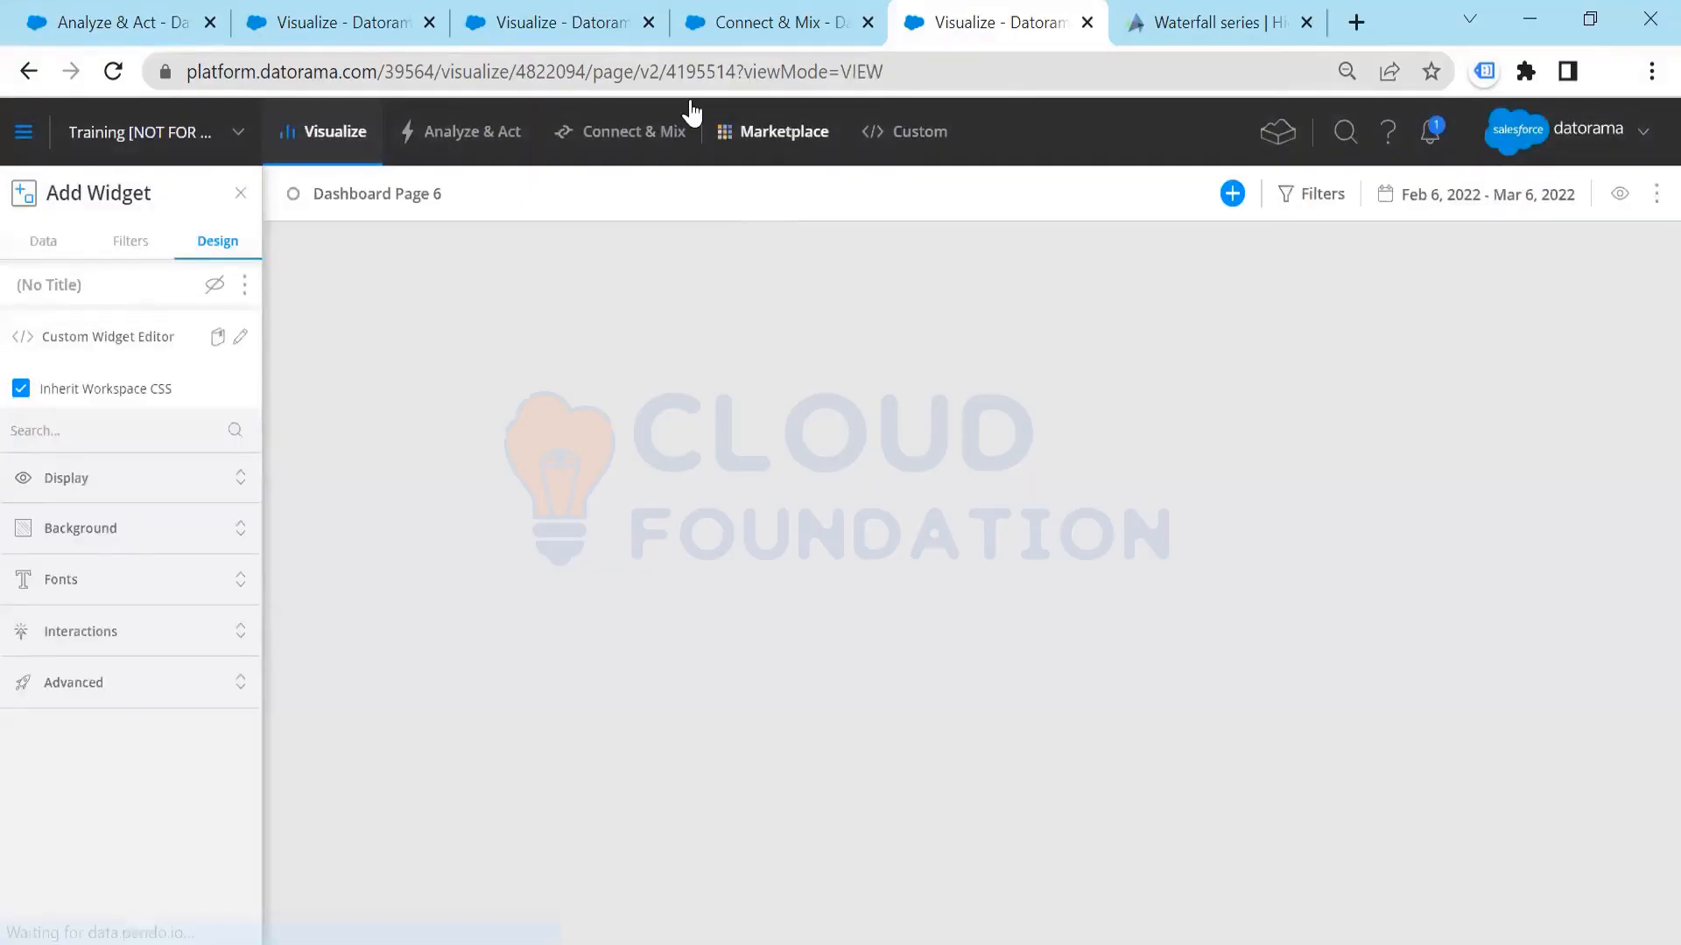
# Step: Switch to the browser tab with the Visualization dashboard and examine its embedded Highcharts, meteogram and wind rose widgets
pyautogui.click(561, 22)
pyautogui.scroll(-5, 978, 667)
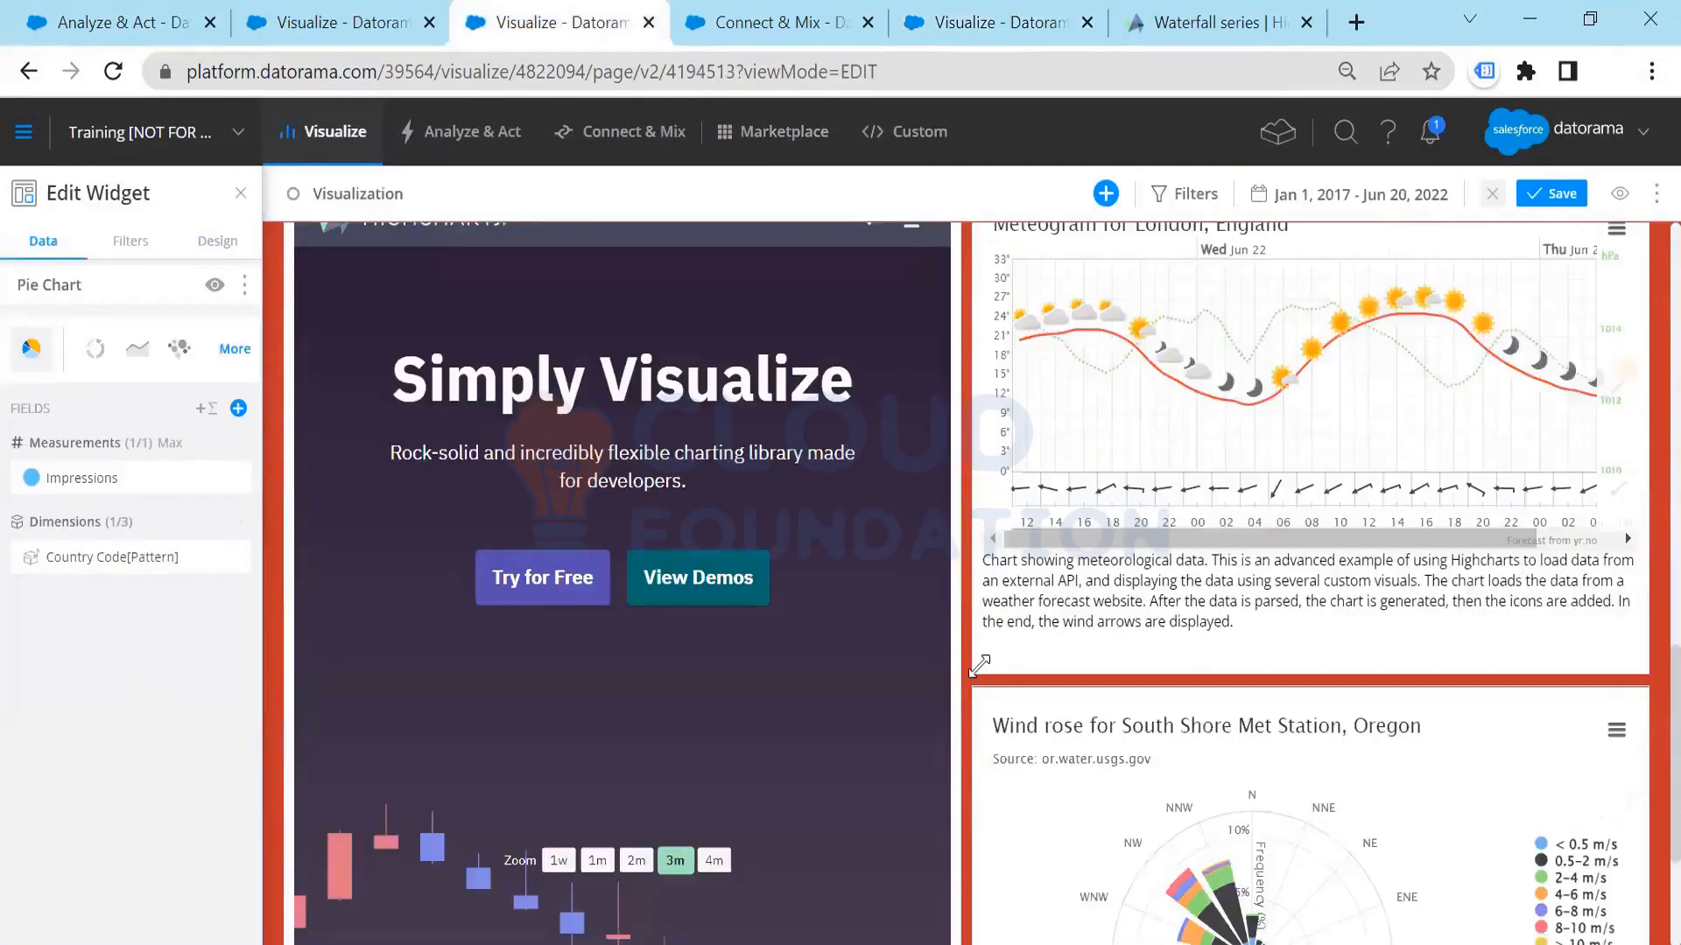
pyautogui.scroll(-2, 979, 667)
pyautogui.scroll(4, 979, 667)
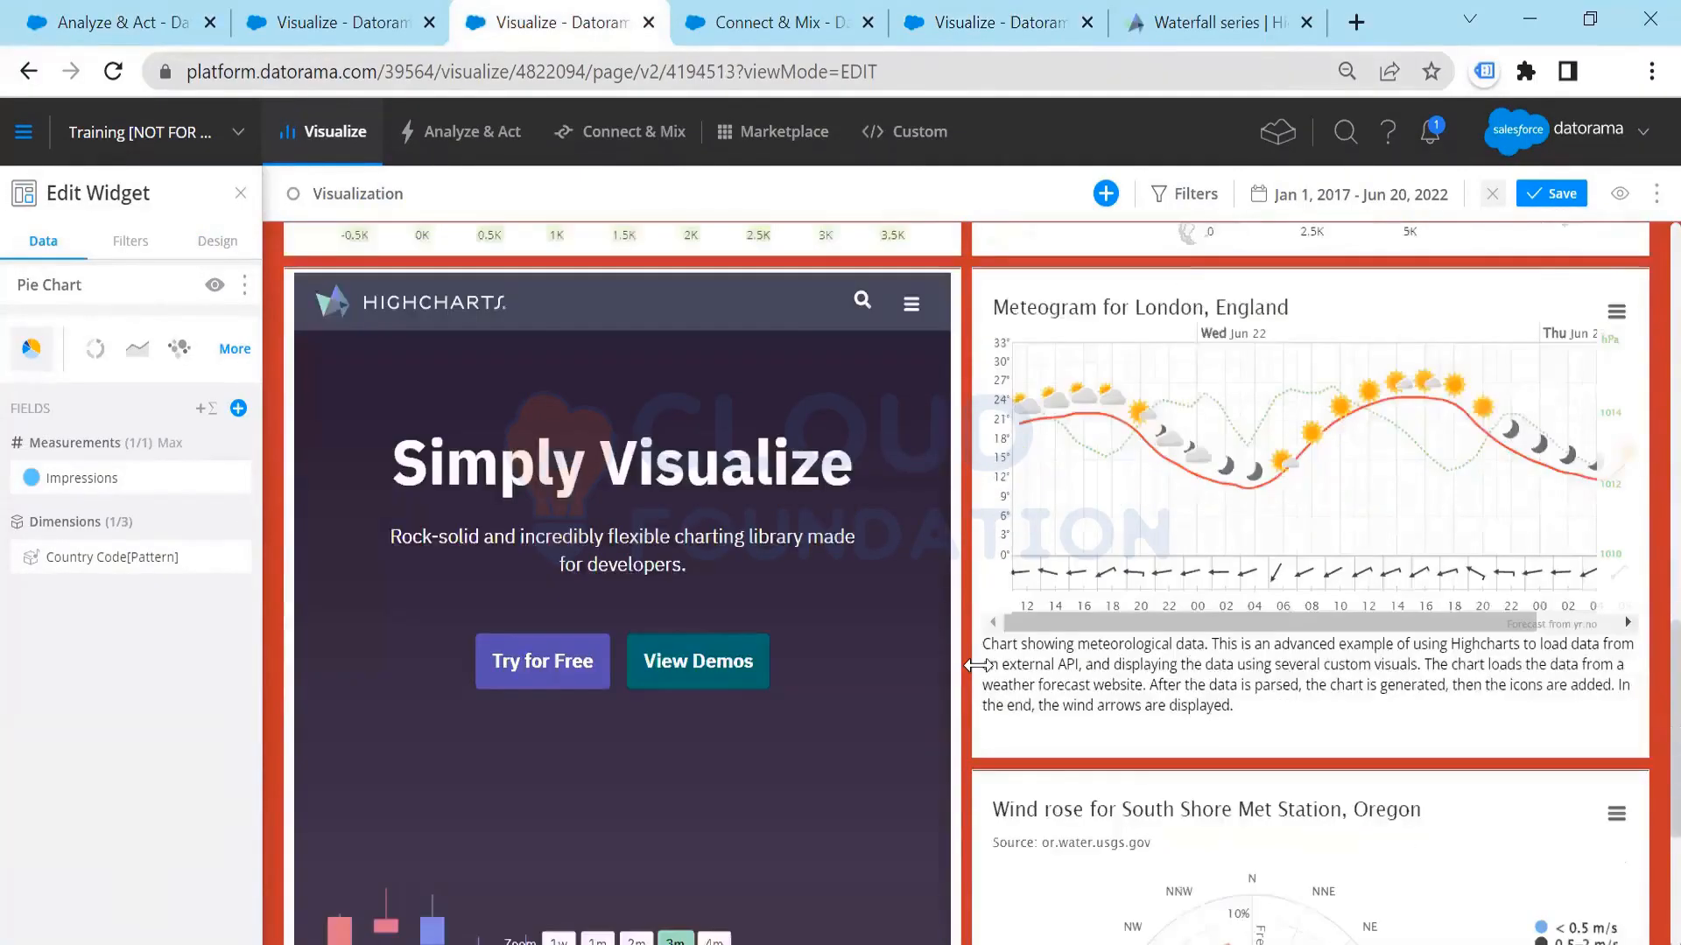
pyautogui.scroll(-3, 979, 665)
pyautogui.scroll(6, 979, 667)
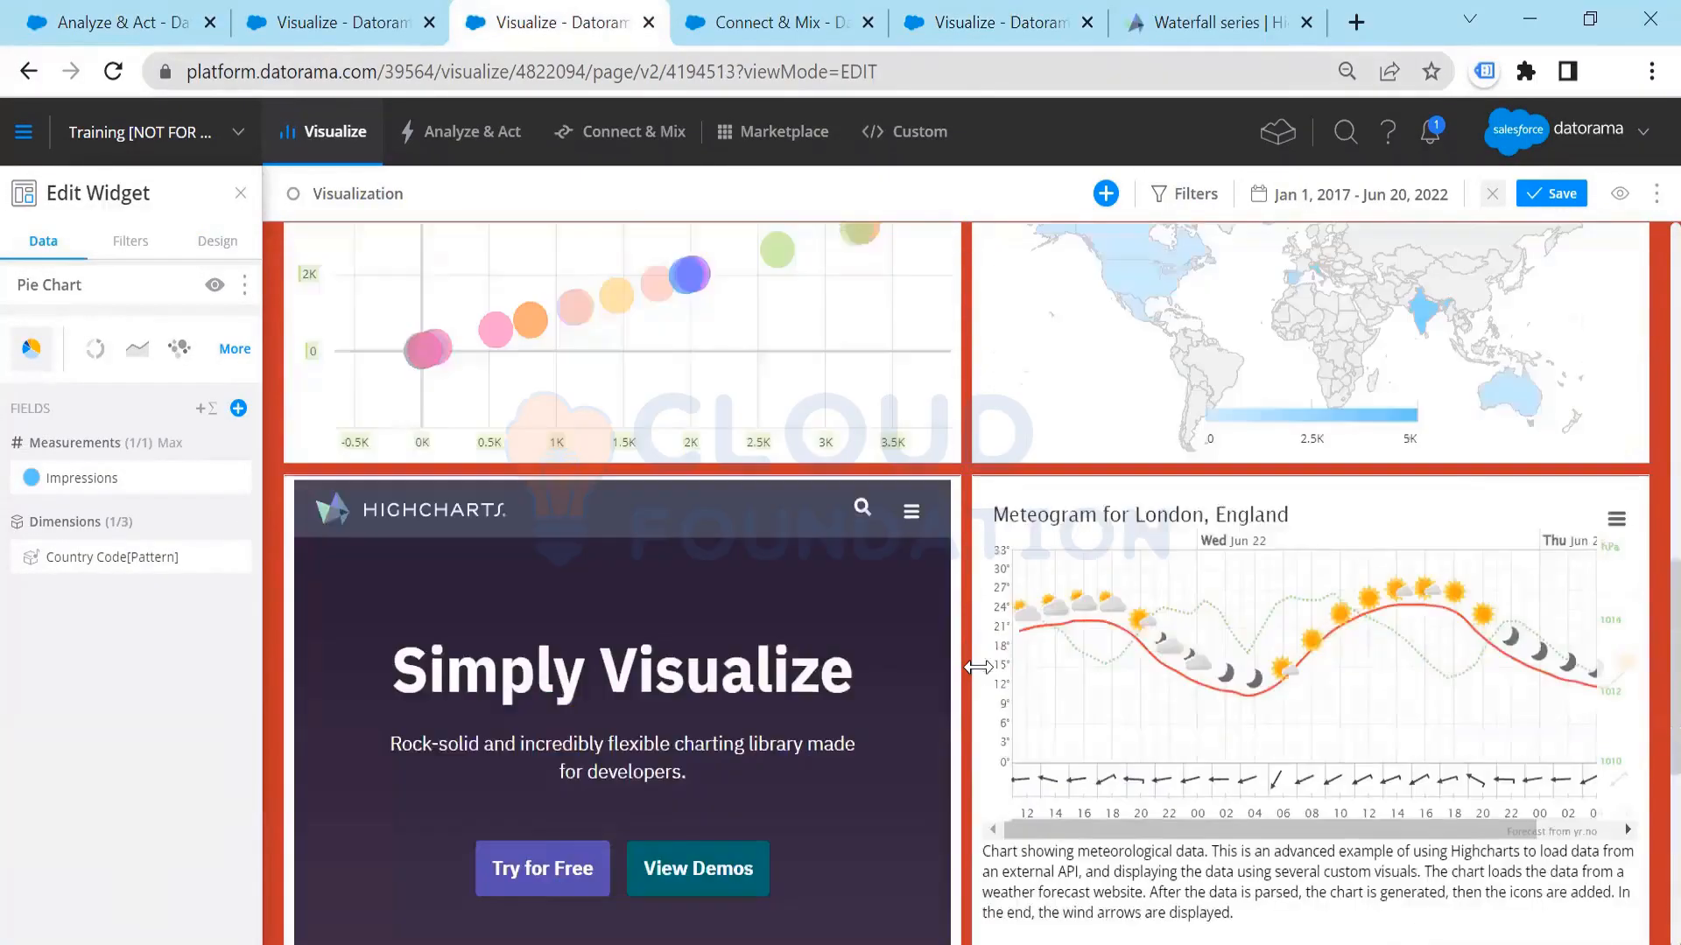
# Step: Examine the wind rose, meteogram, World map and Bubbles widgets on the Visualization dashboard
pyautogui.scroll(-6, 979, 667)
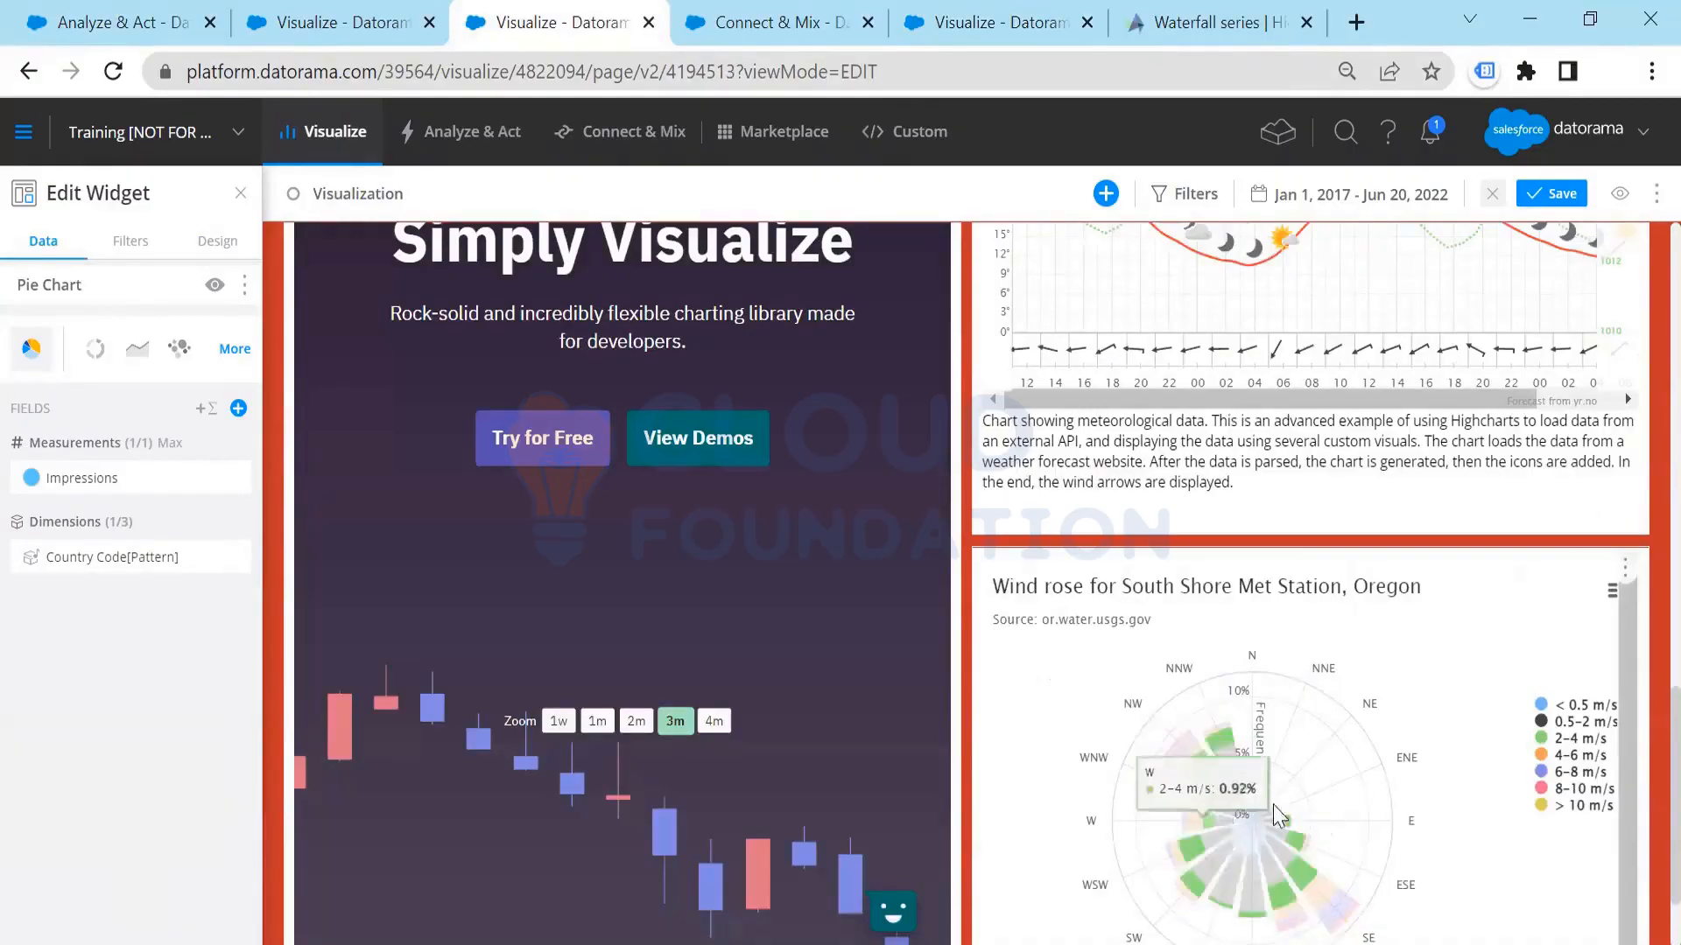
pyautogui.scroll(5, 1288, 558)
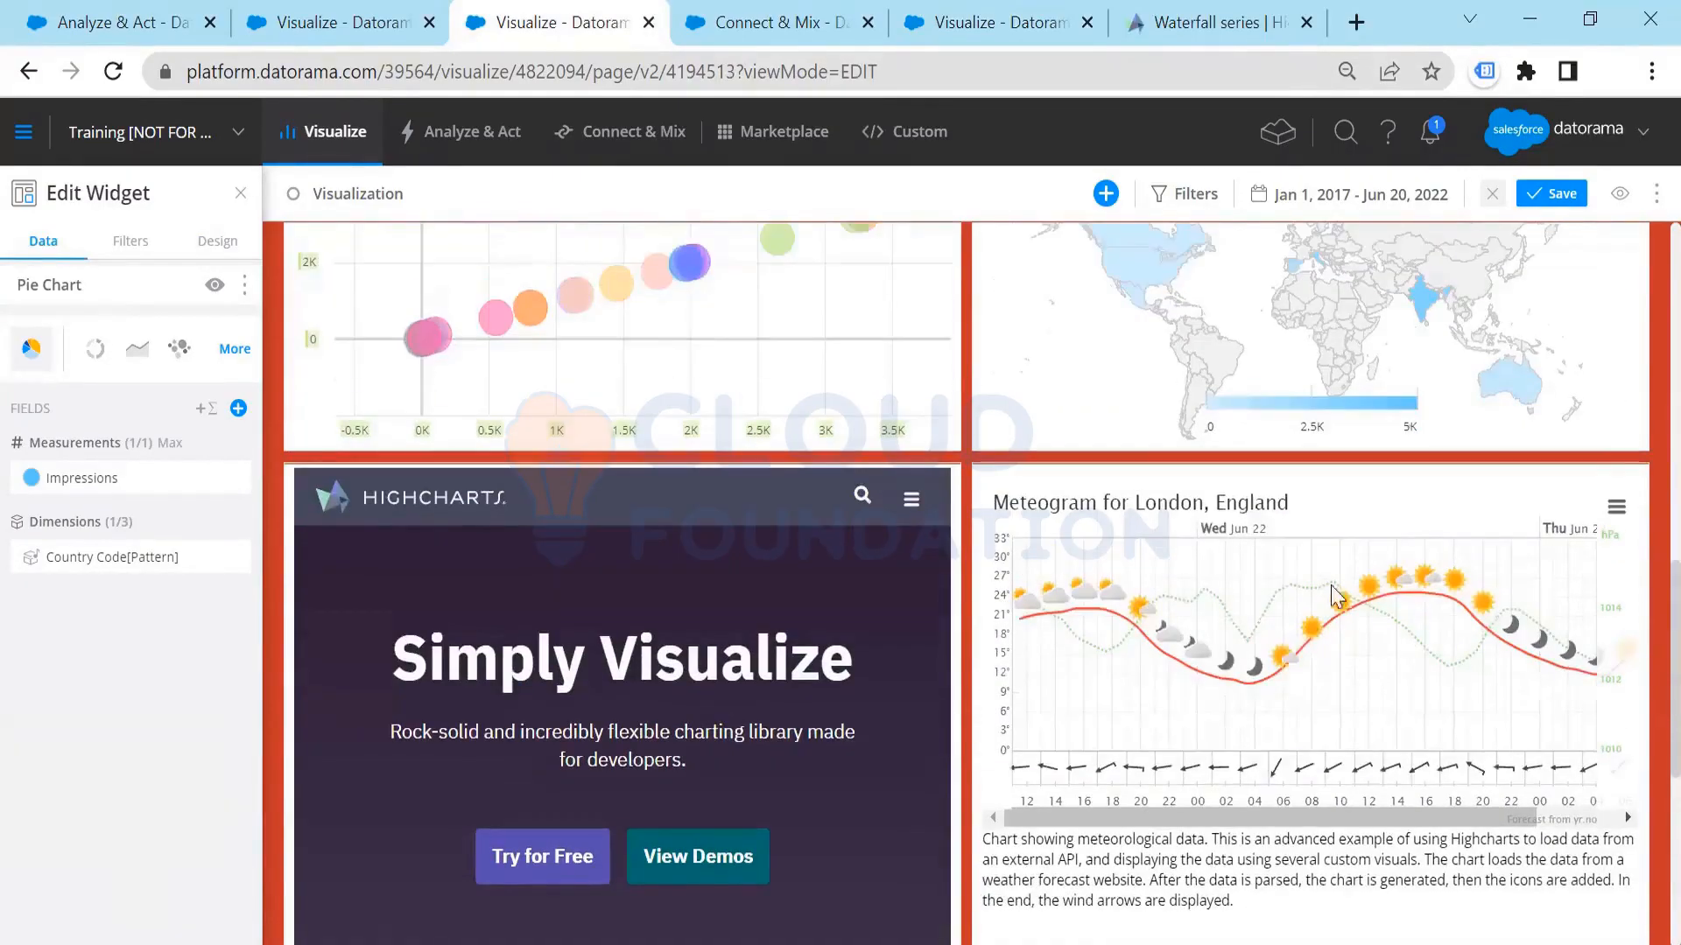
pyautogui.scroll(1, 1305, 358)
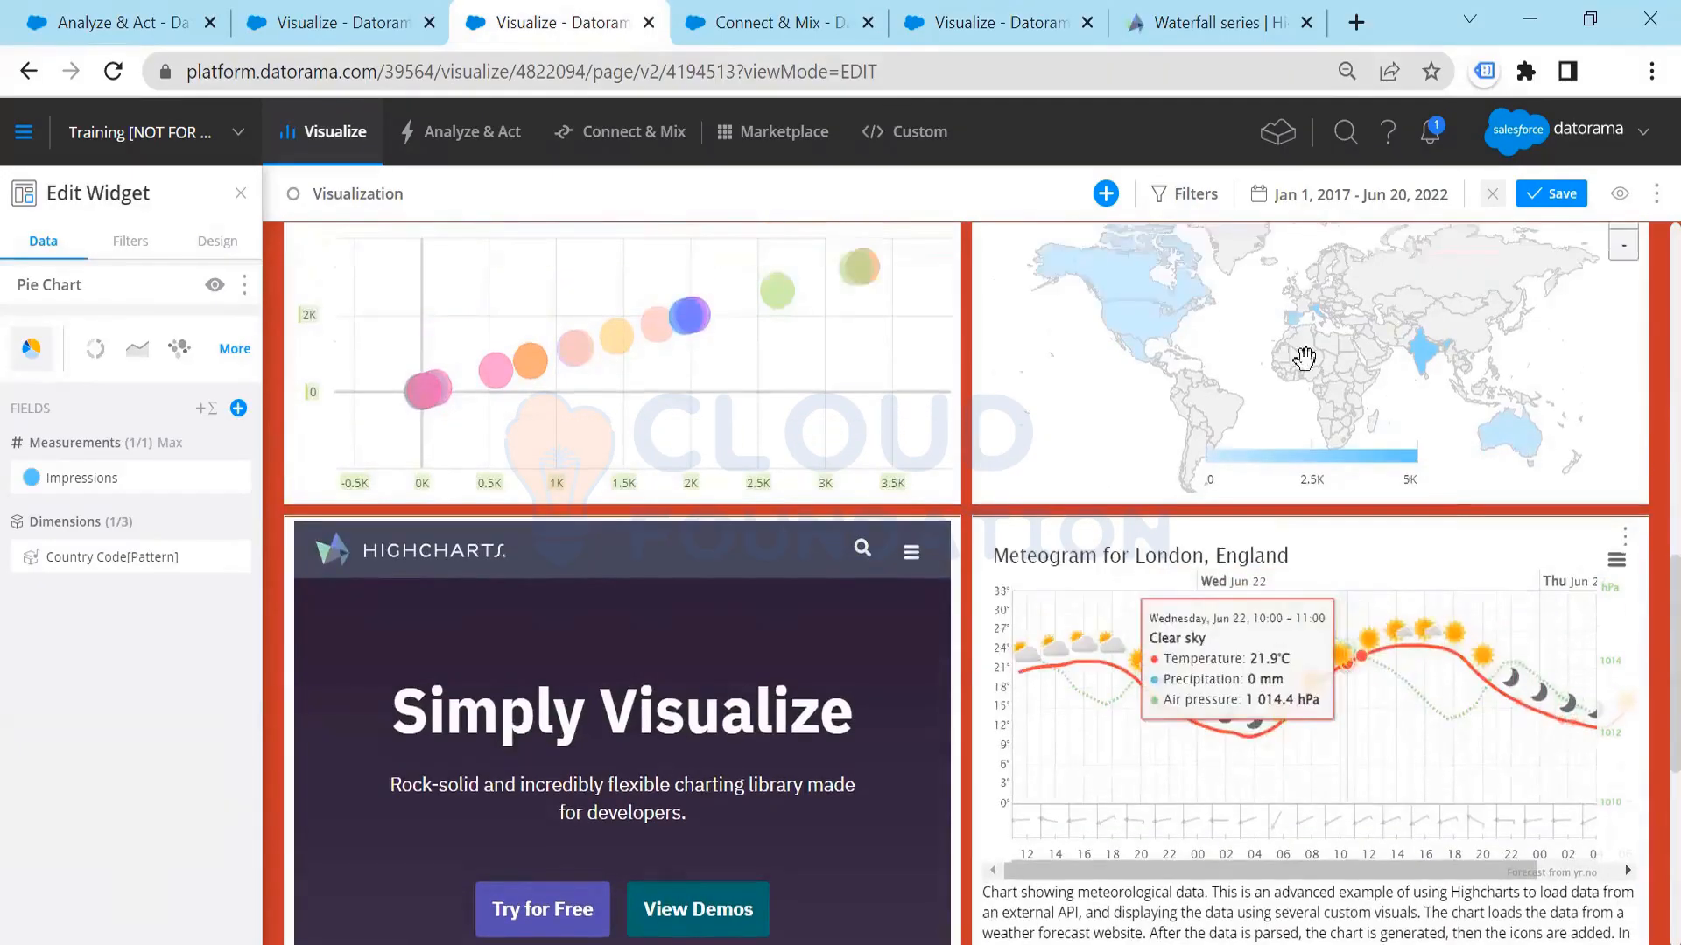
pyautogui.scroll(3, 1305, 358)
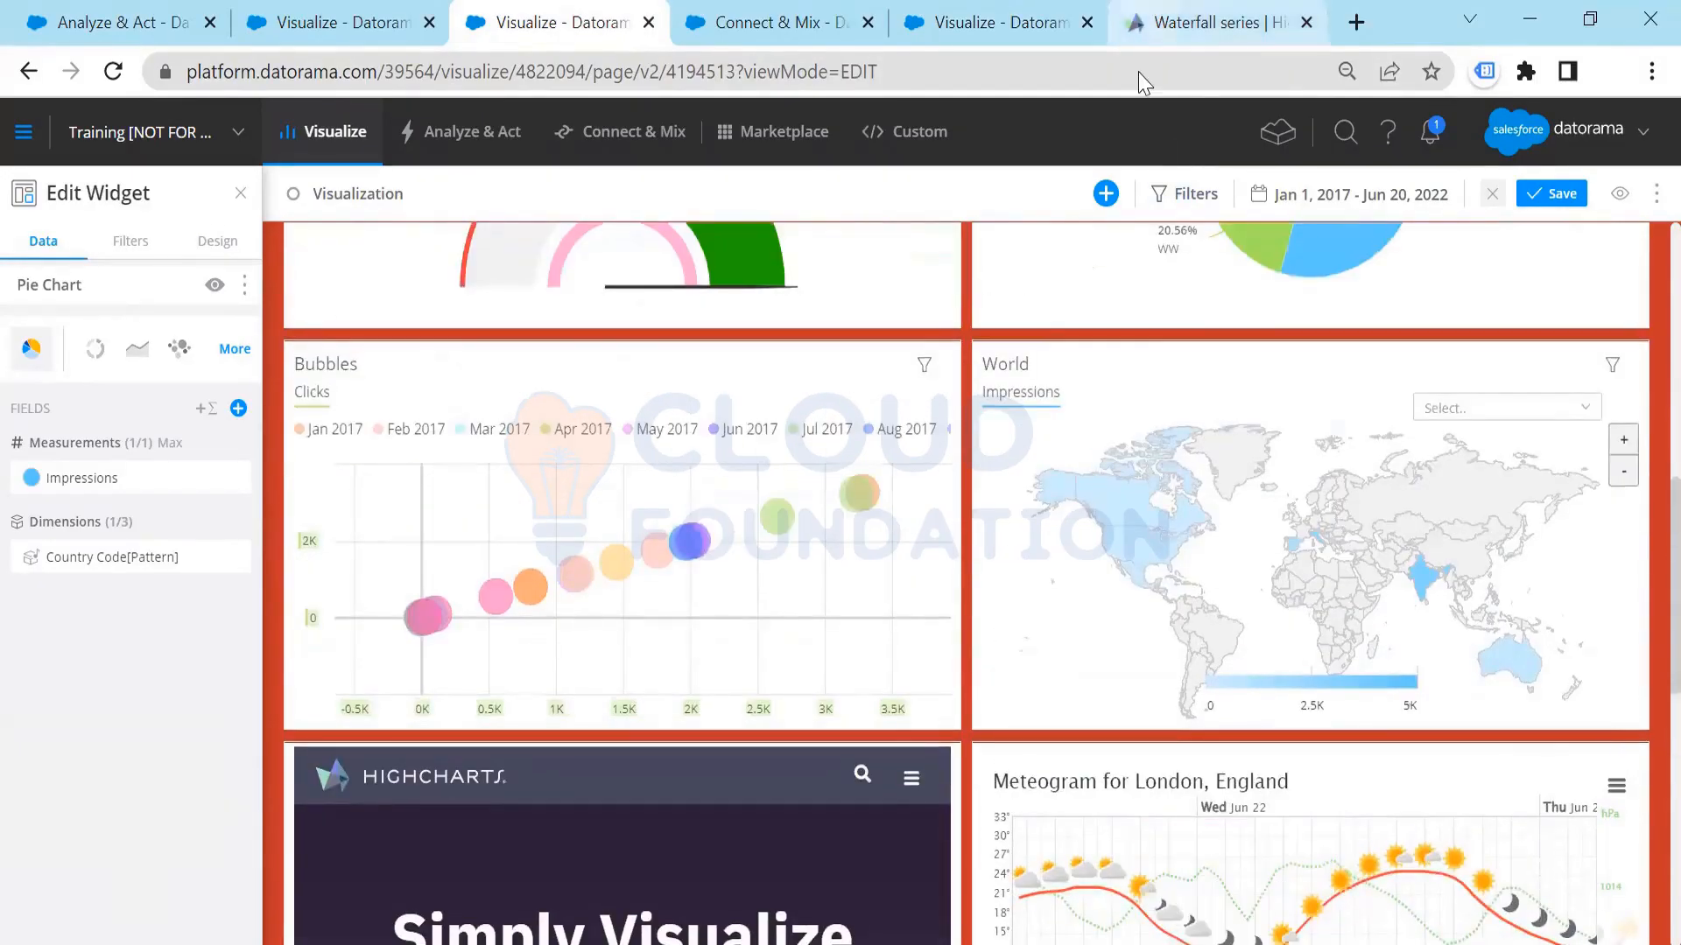
# Step: View the Highcharts waterfall series documentation and the packed bubble chart code in the Custom Widget Editor, and return to the Visualization dashboard
pyautogui.click(1182, 24)
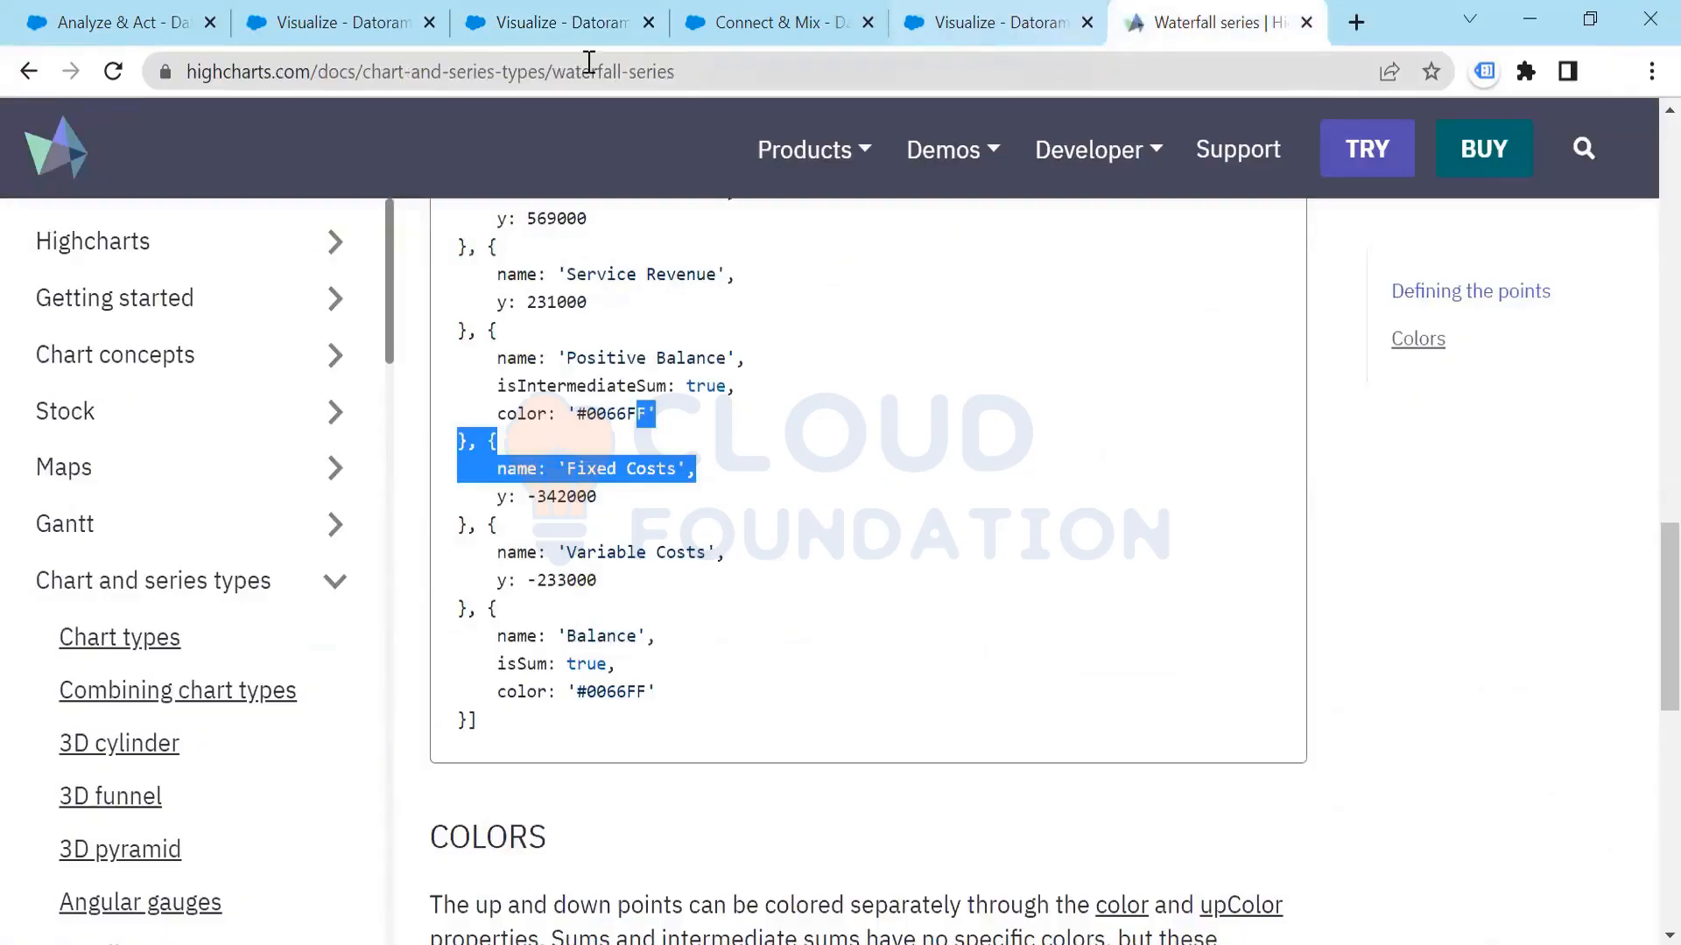
pyautogui.click(364, 35)
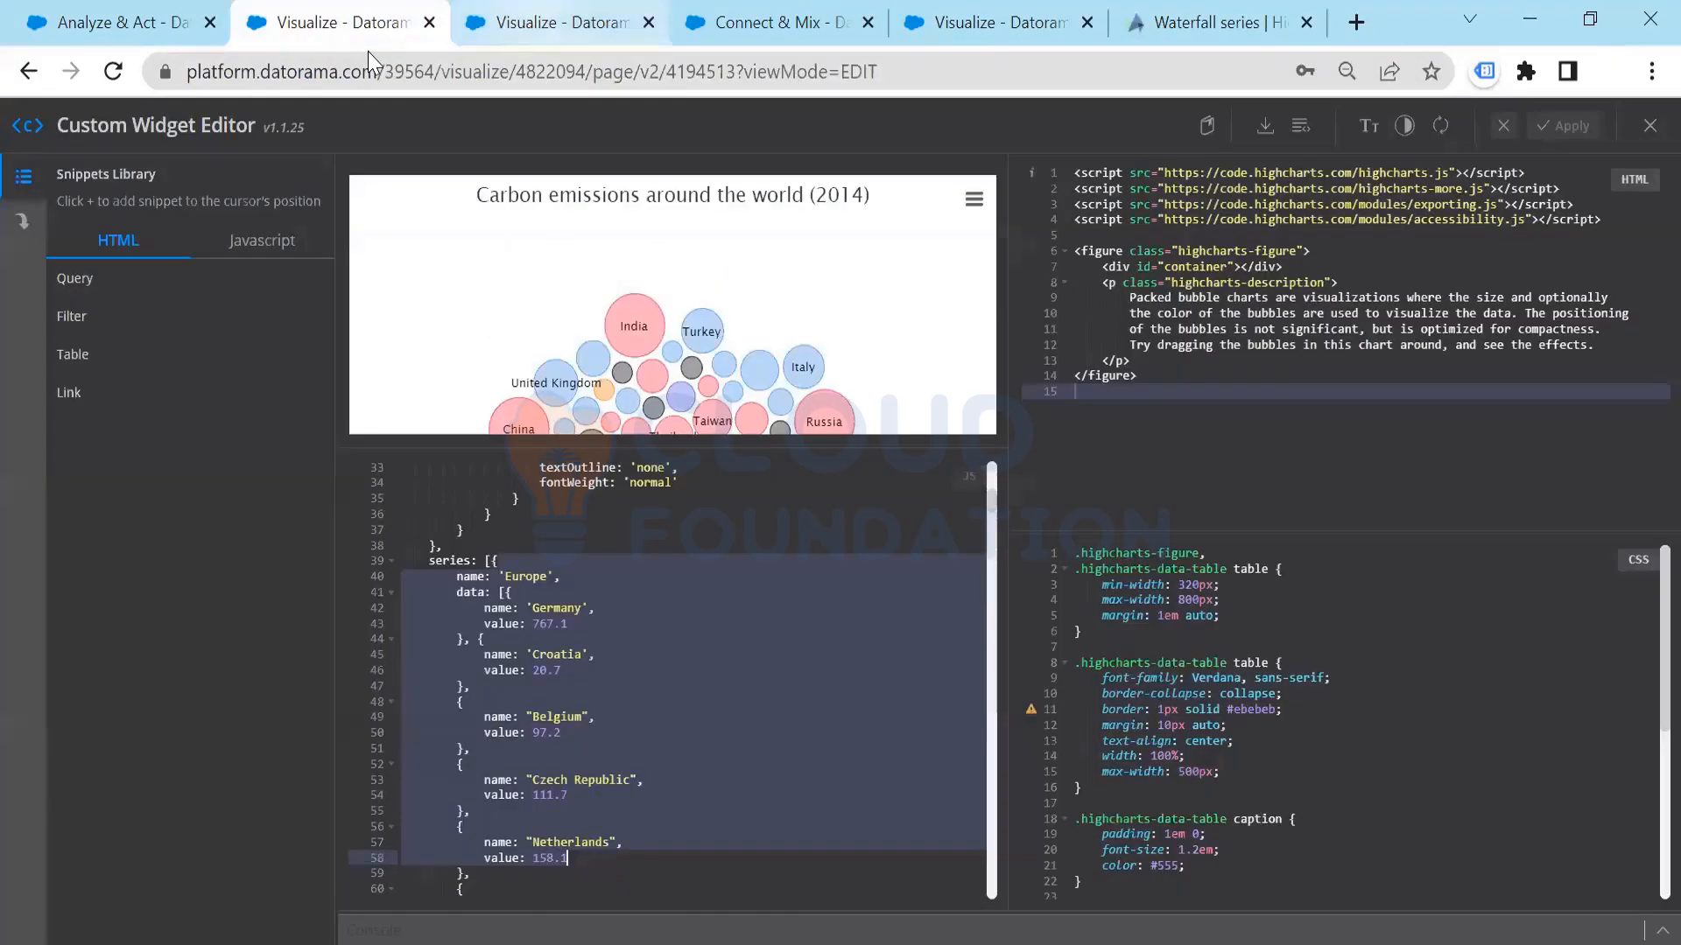
pyautogui.click(552, 27)
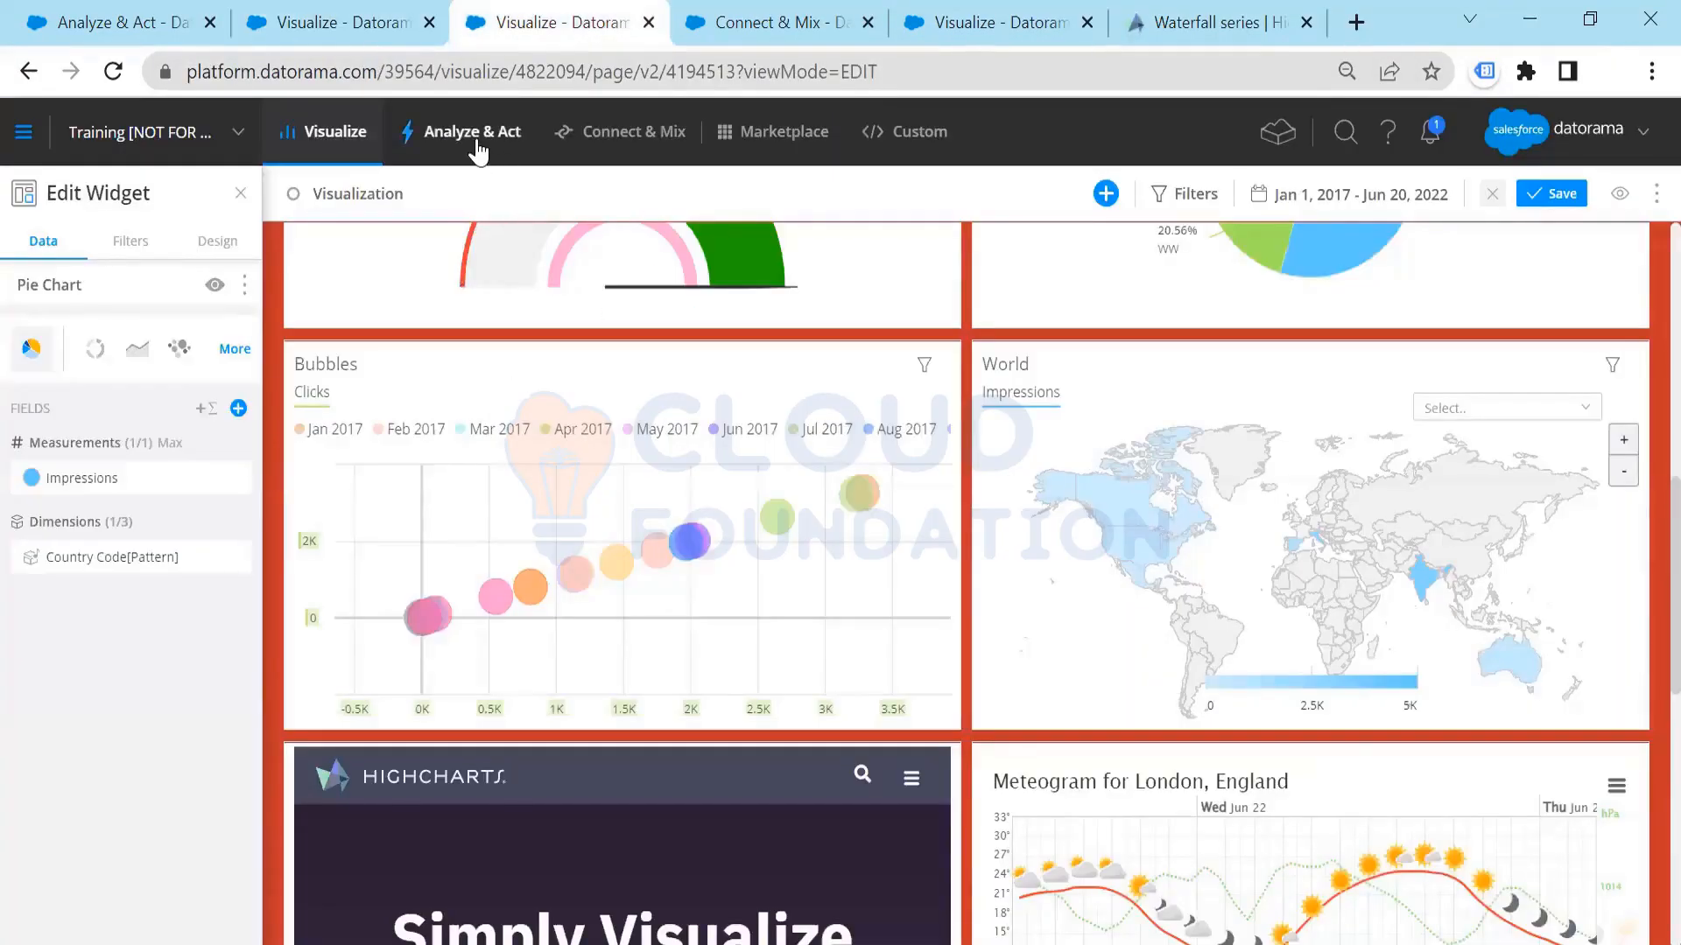